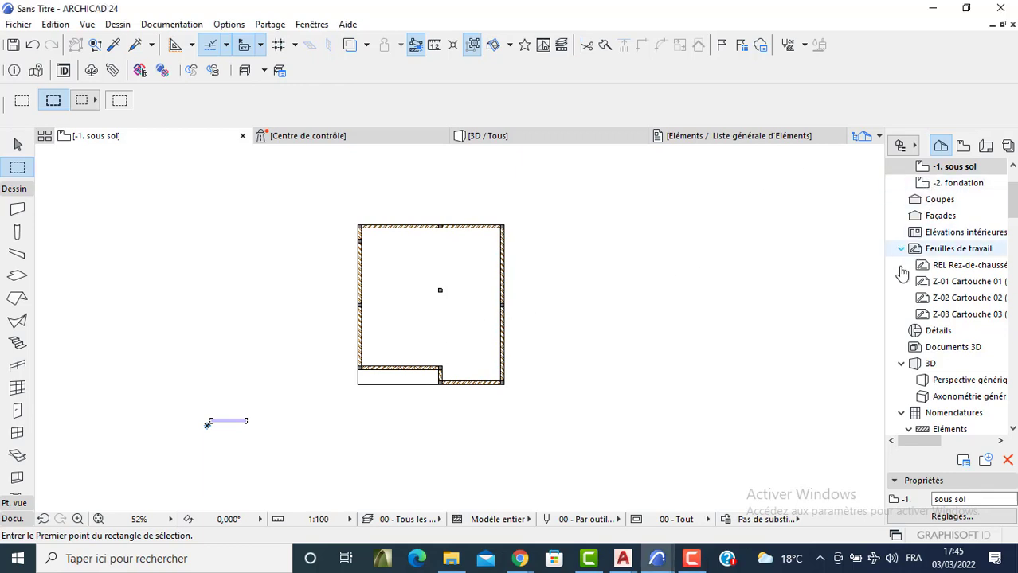
Open the storey settings and review the altitudes of the Rez-de-chaussée, sous sol, fondation, 1er étage and TERRASSE storeys.
scroll(912, 202, up, 3)
right_click(944, 216)
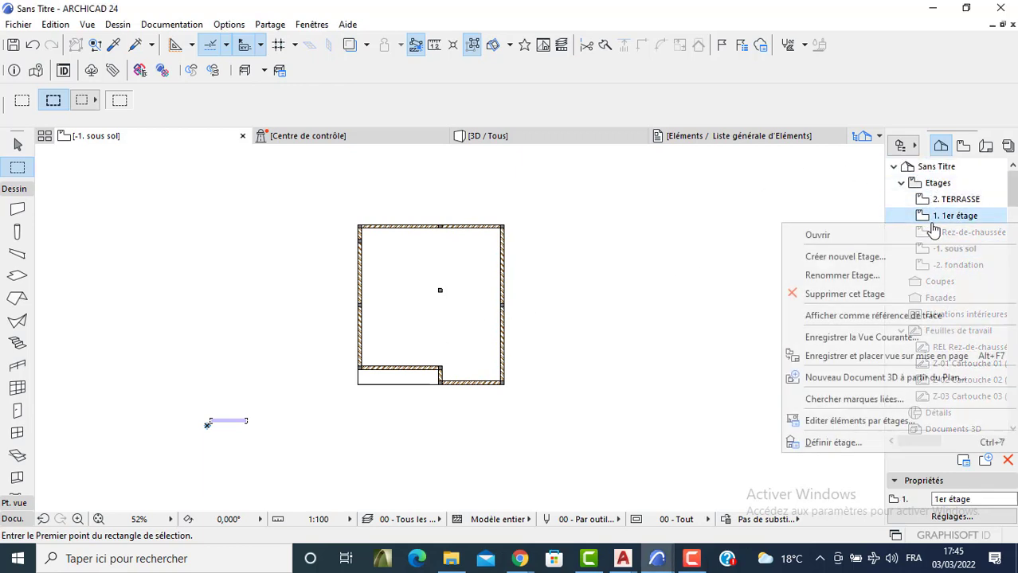
click(831, 443)
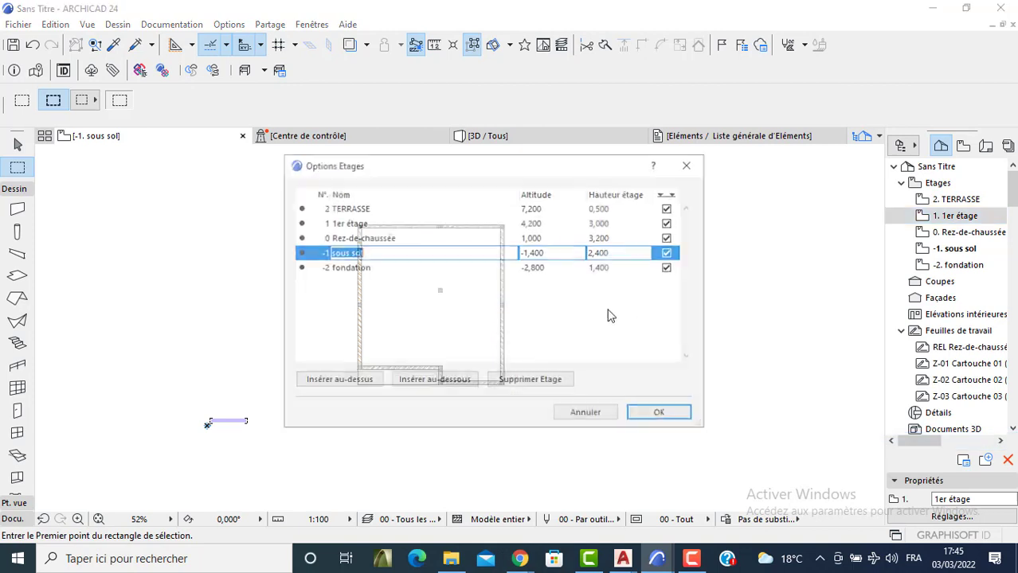
click(537, 239)
click(523, 243)
double_click(523, 241)
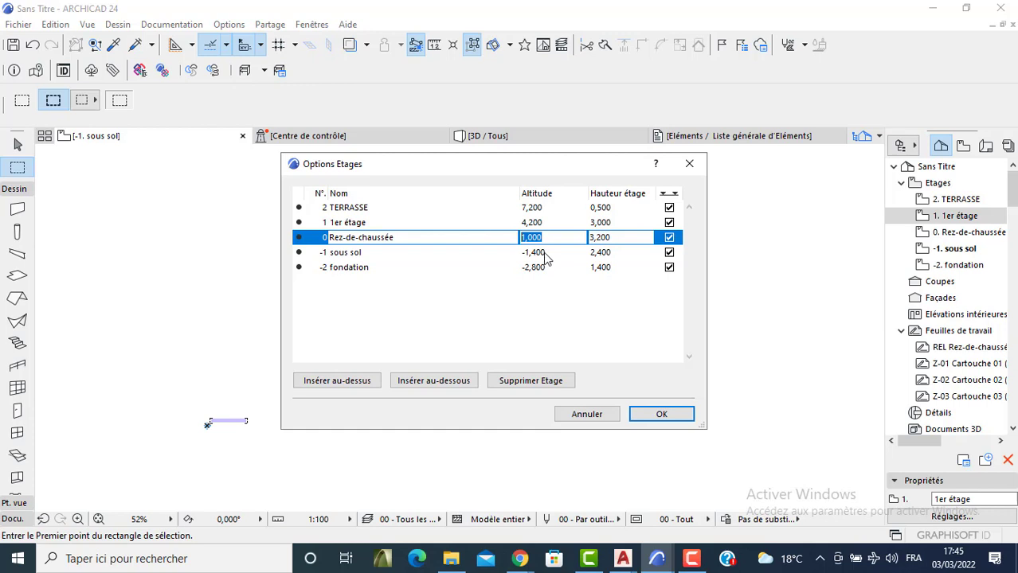
click(546, 253)
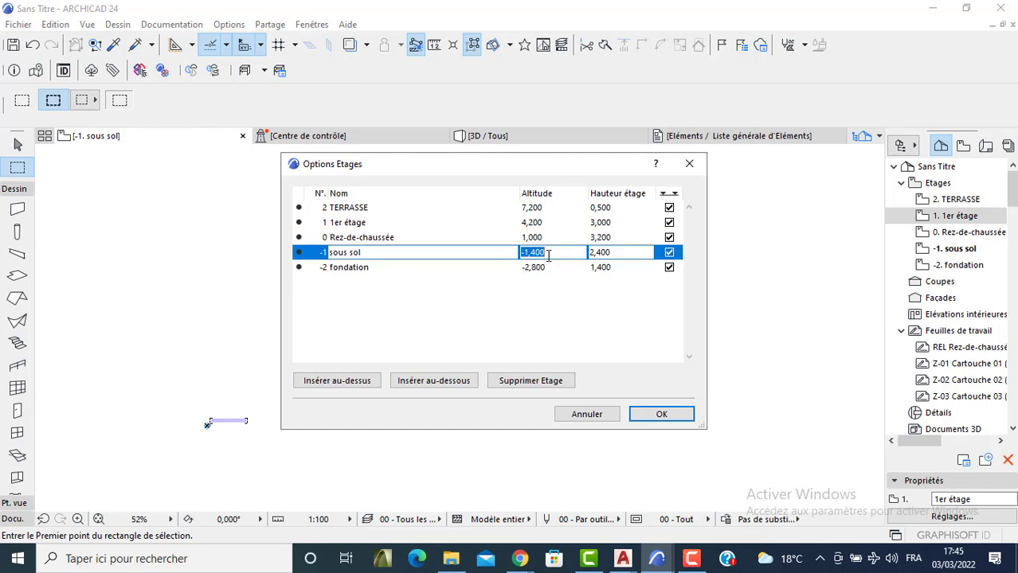
click(543, 268)
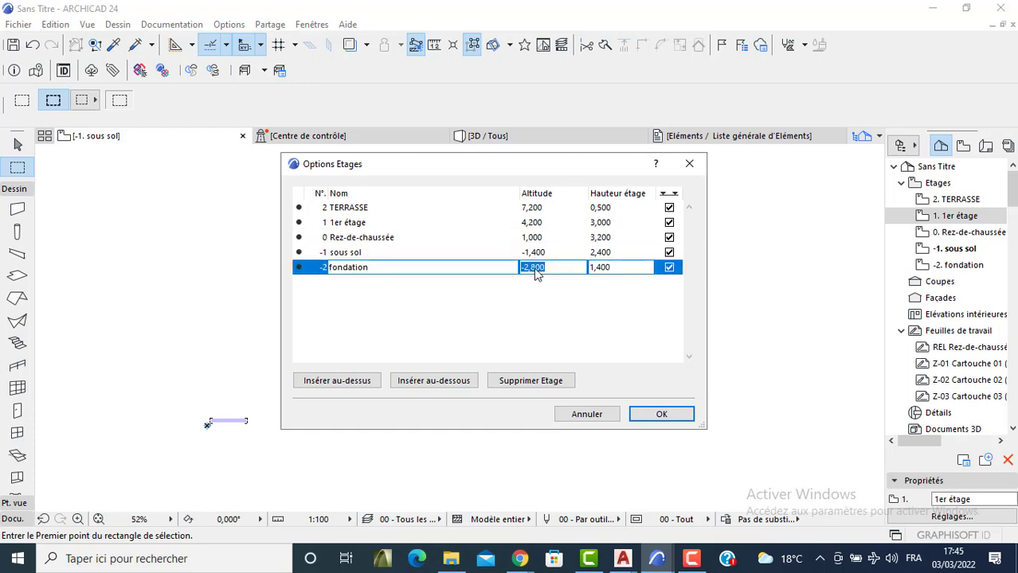
click(531, 225)
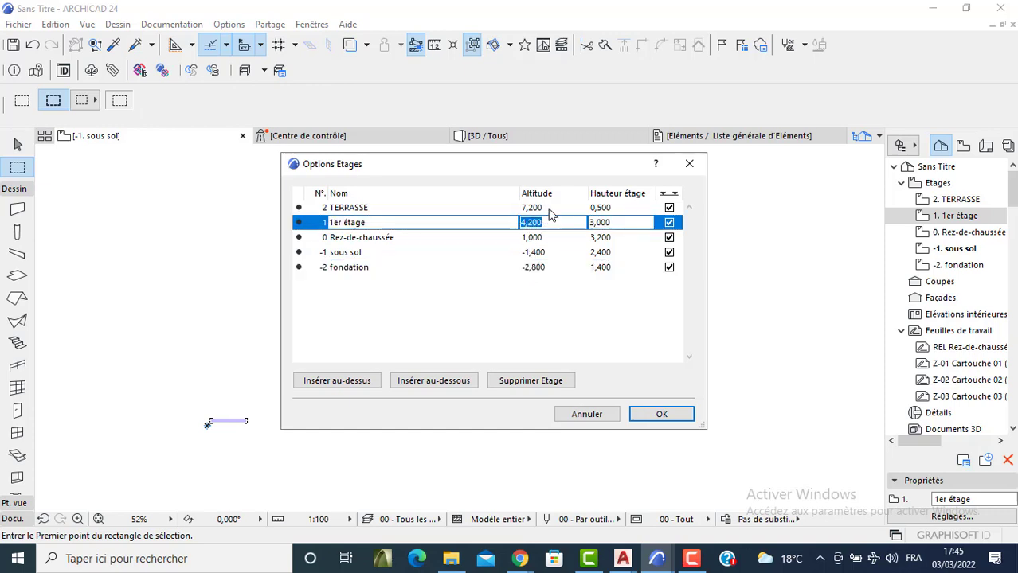
click(548, 210)
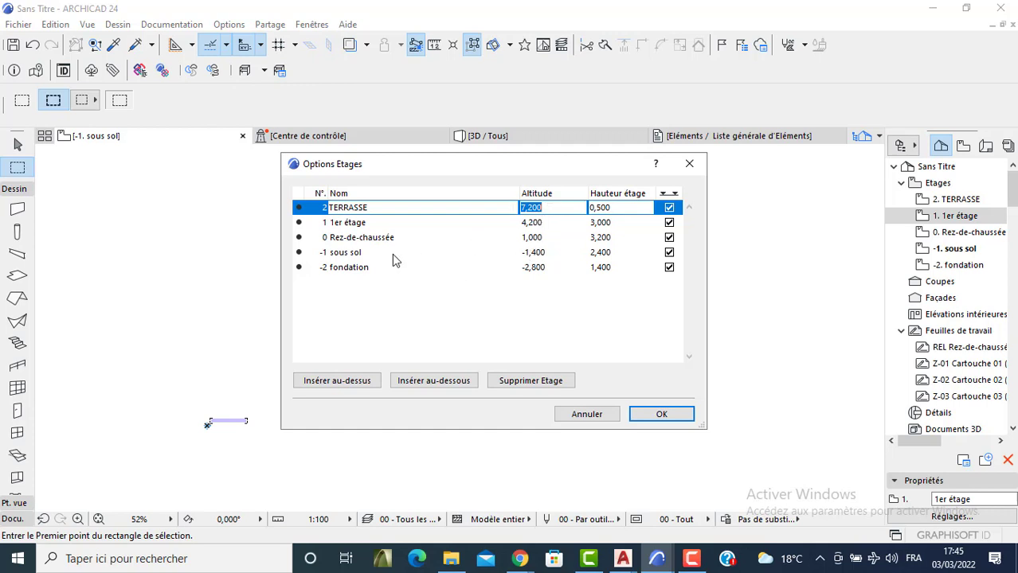
Choose the fondation storey in the storey settings and confirm to display its floor plan.
click(350, 269)
click(657, 414)
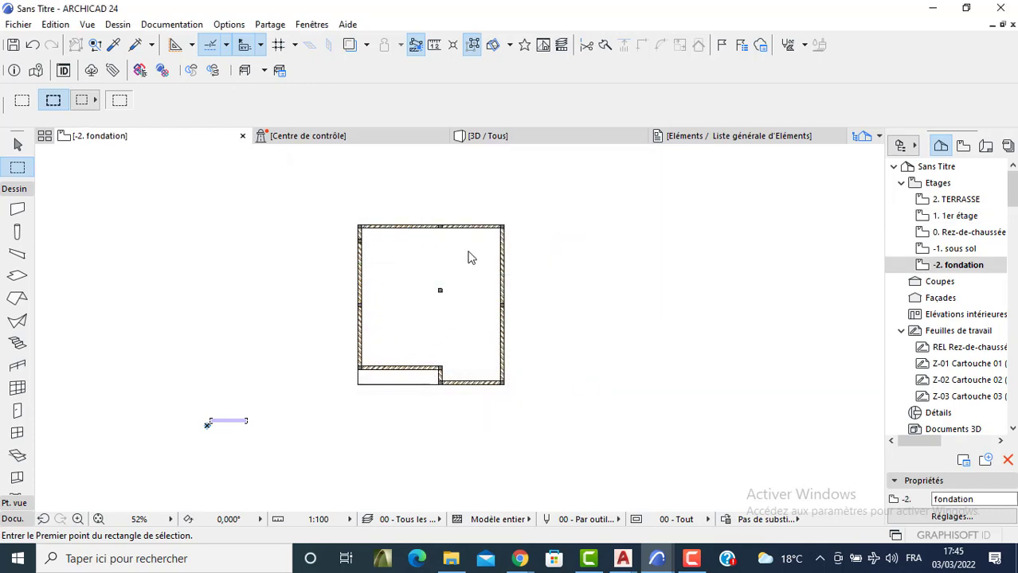
middle_drag(521, 293, 372, 257)
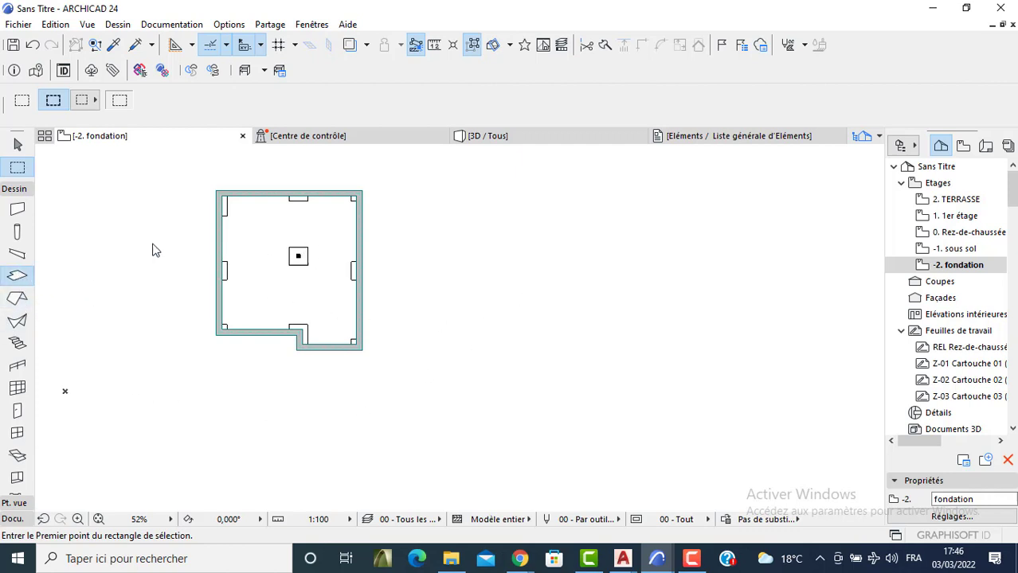
Set the default slab's elevation relative to project zero to -2,600 m on the fondation storey.
key(ctrl+t)
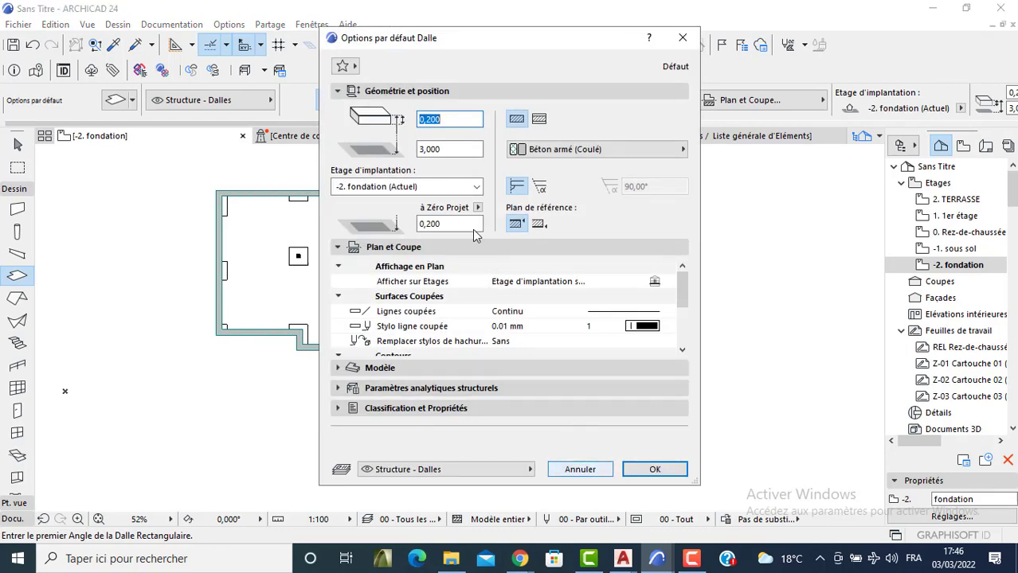
drag(450, 230, 421, 224)
text(-2)
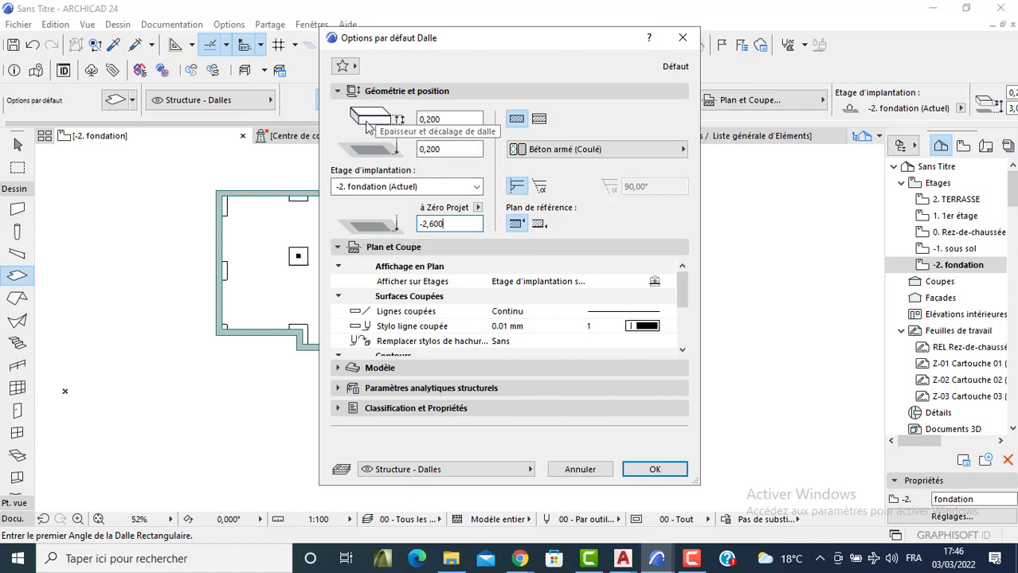
click(641, 473)
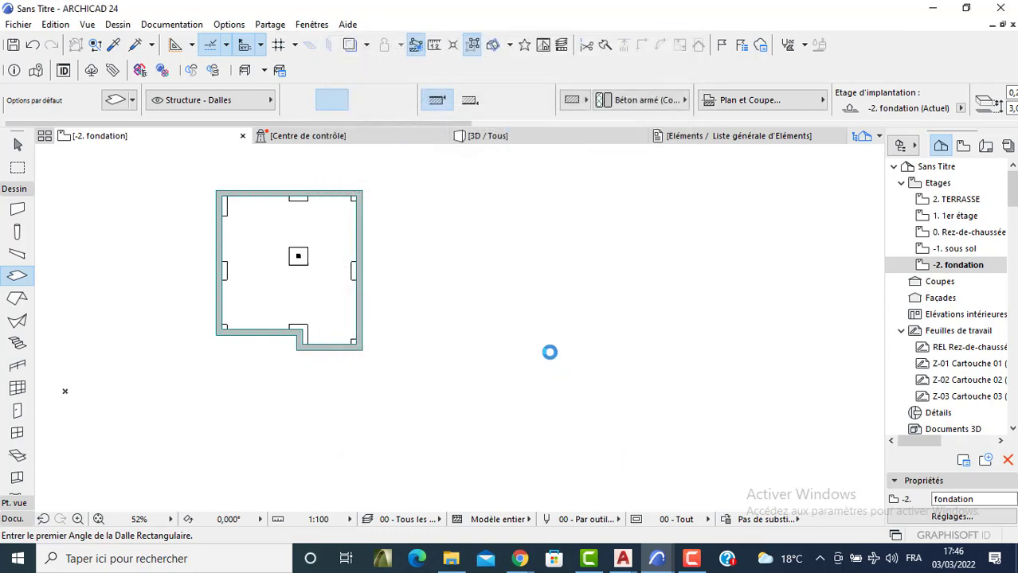
Draw a rectangular footing slab of 1,25 by 1,25 m in the empty area beside the building plan.
click(470, 227)
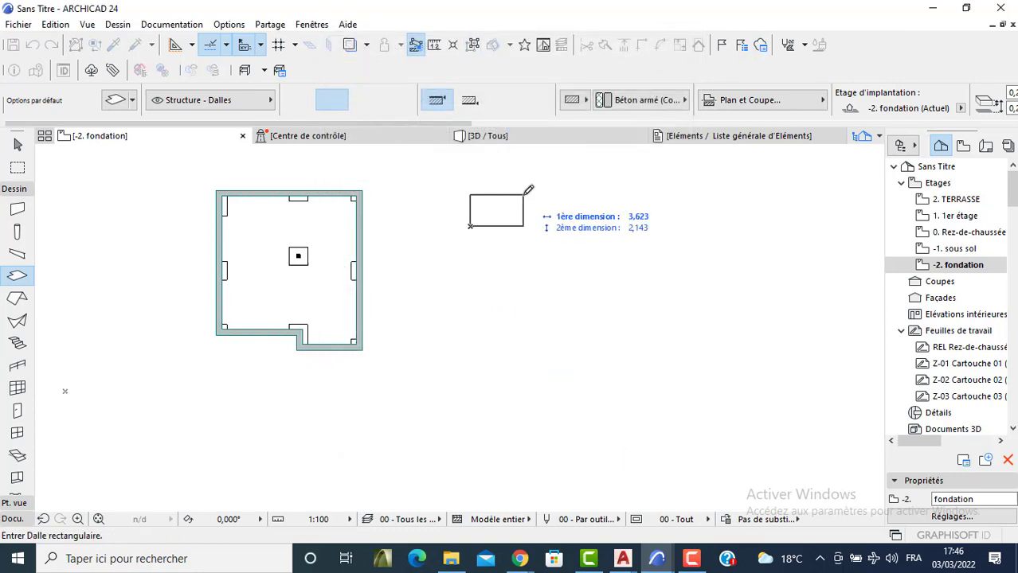
text(1,25)
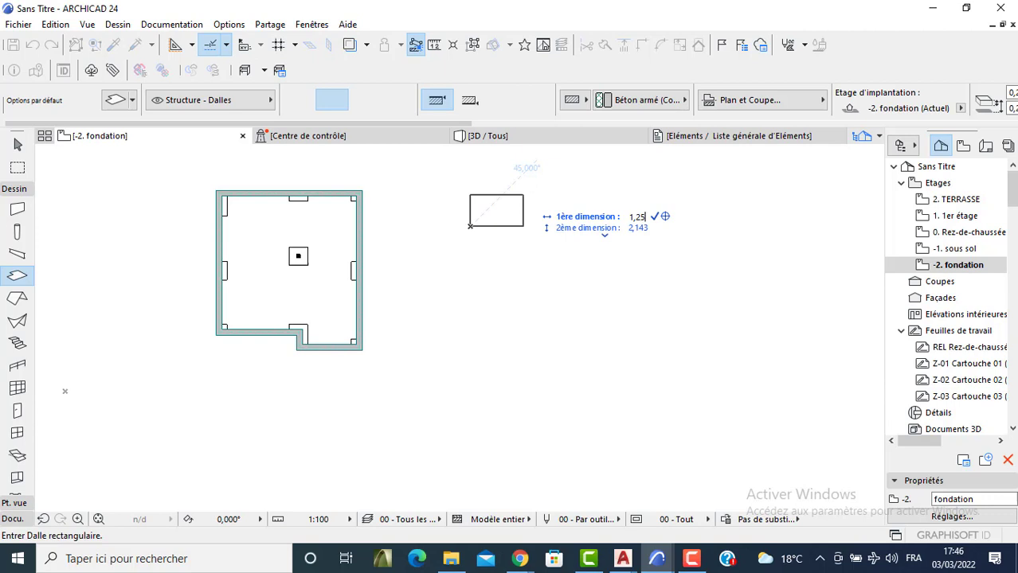
key(Tab)
text(1)
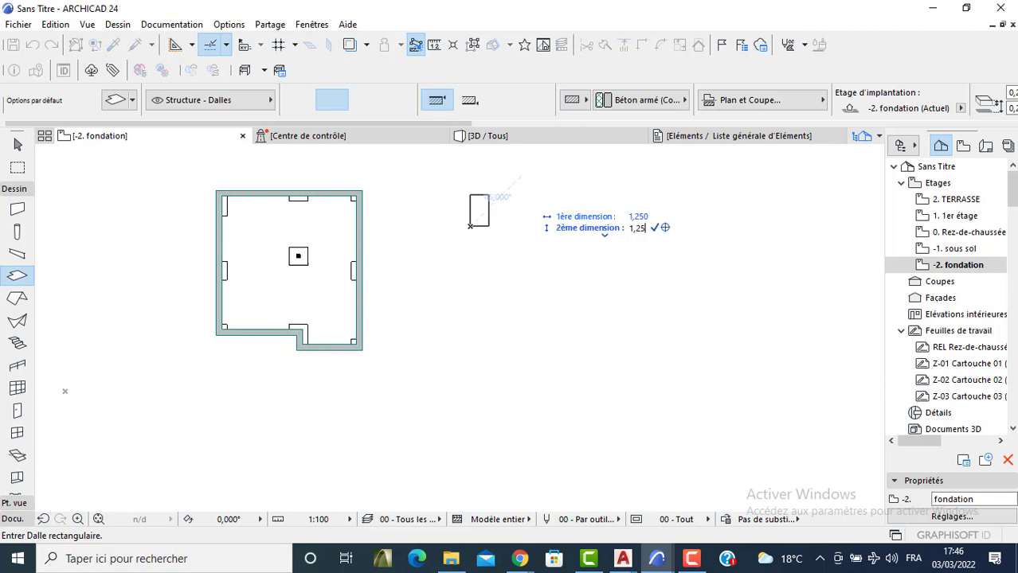
text(,25)
key(Return)
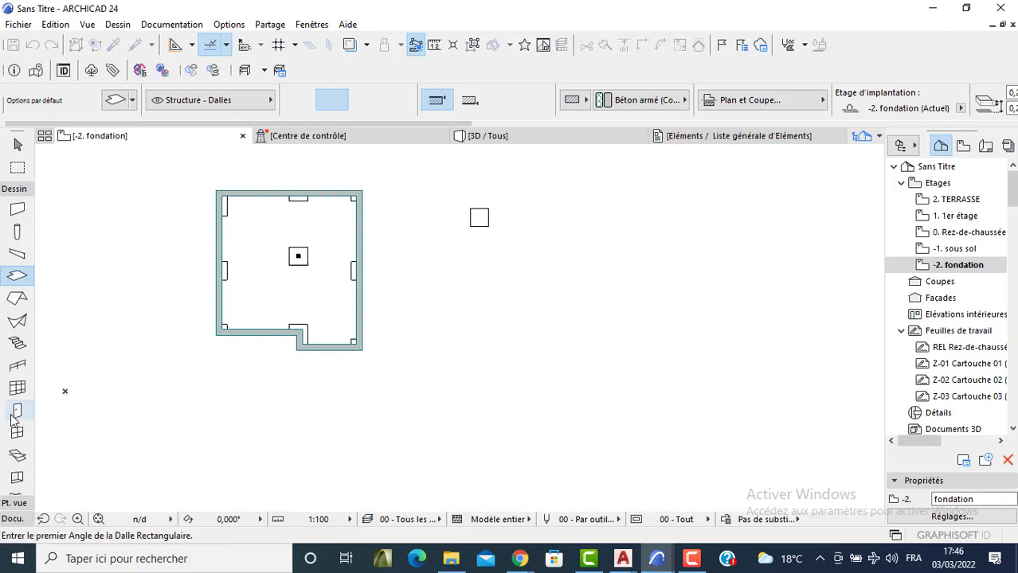
Draw a diagonal line across the new square slab from its upper-right corner to its lower-left corner.
click(8, 519)
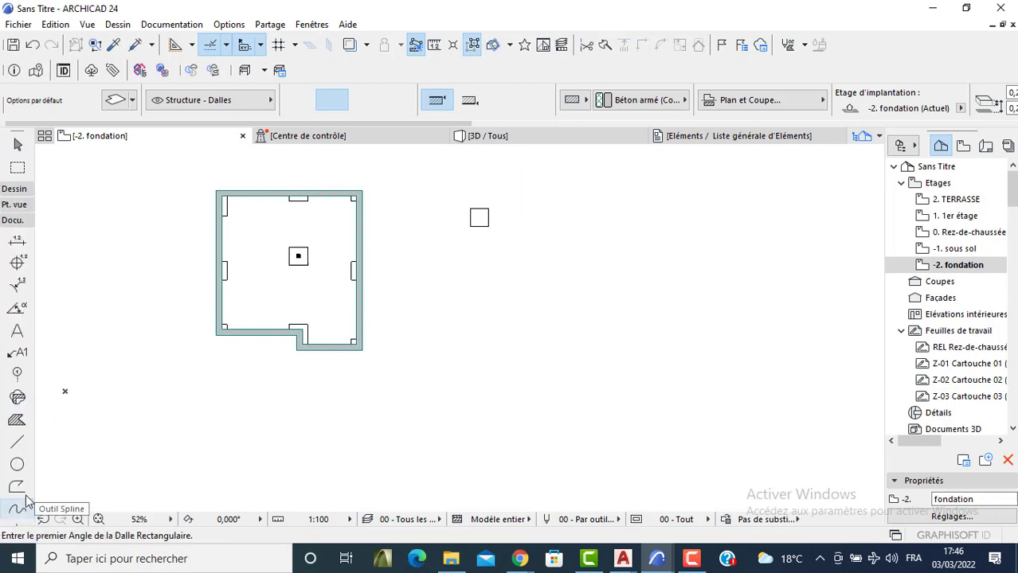
click(18, 443)
scroll(470, 208, up, 5)
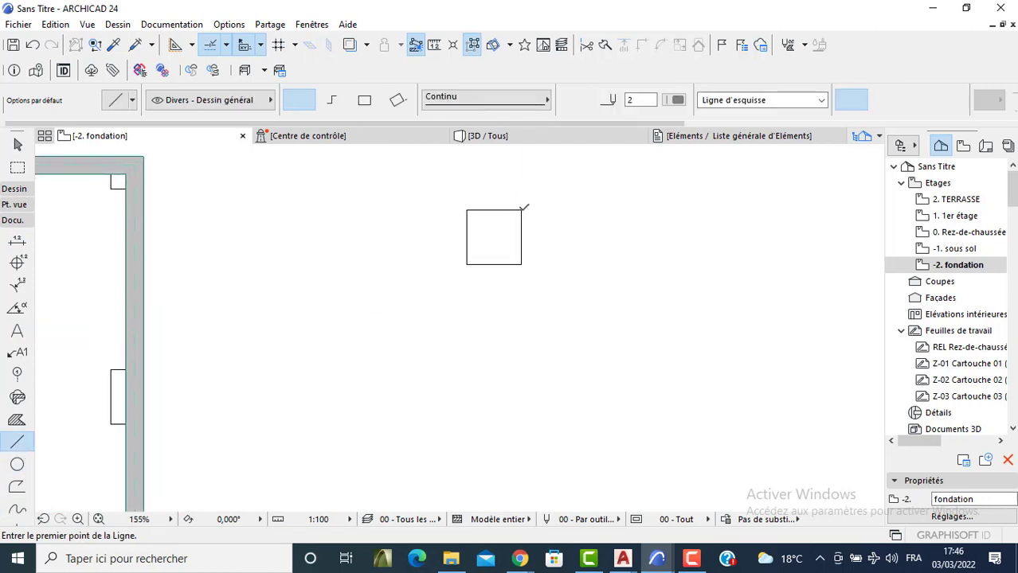
click(521, 211)
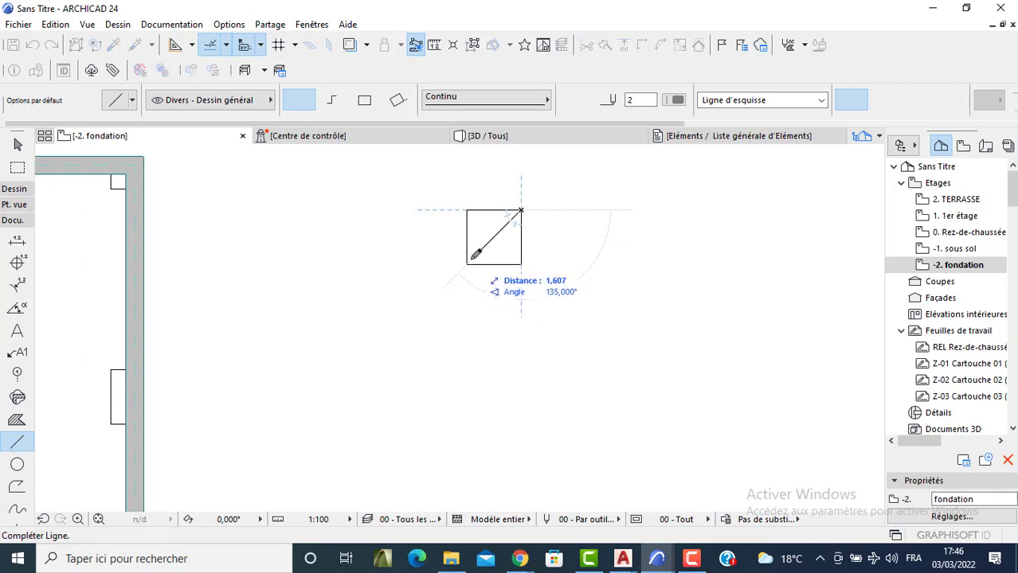
click(469, 262)
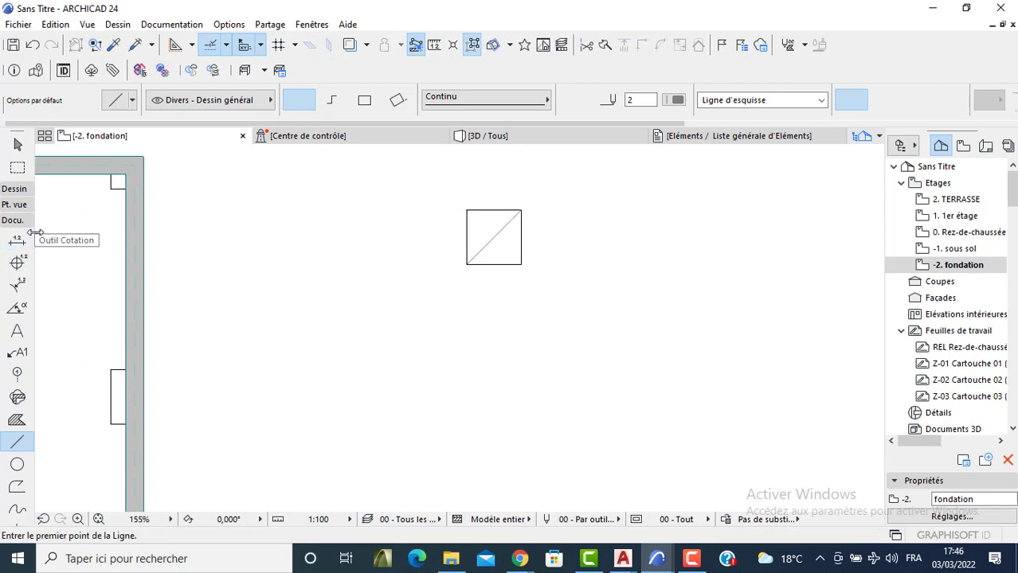
Set the default column's top offset from the sous sol storey to -0,400 m.
click(14, 191)
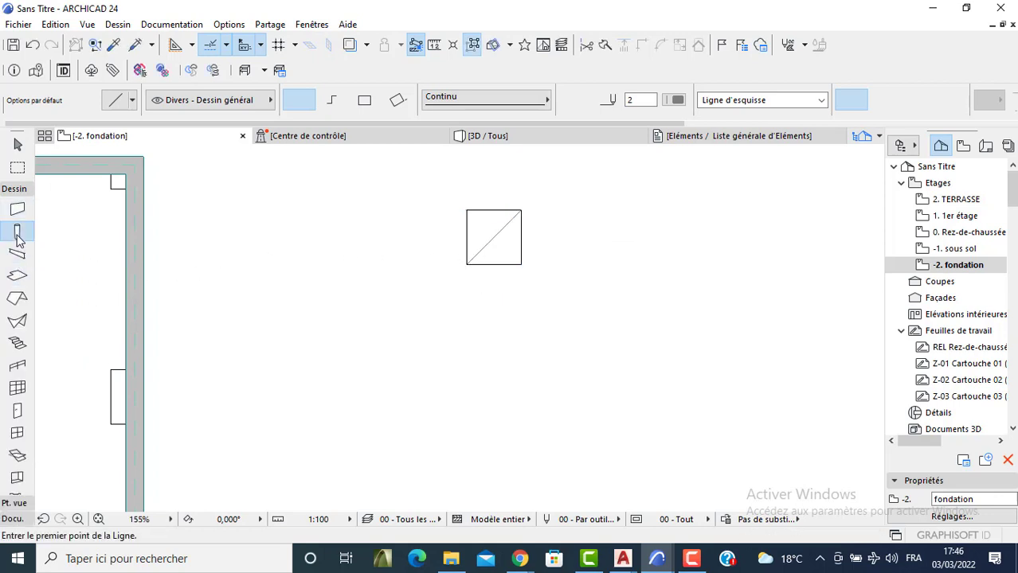
key(ctrl+t)
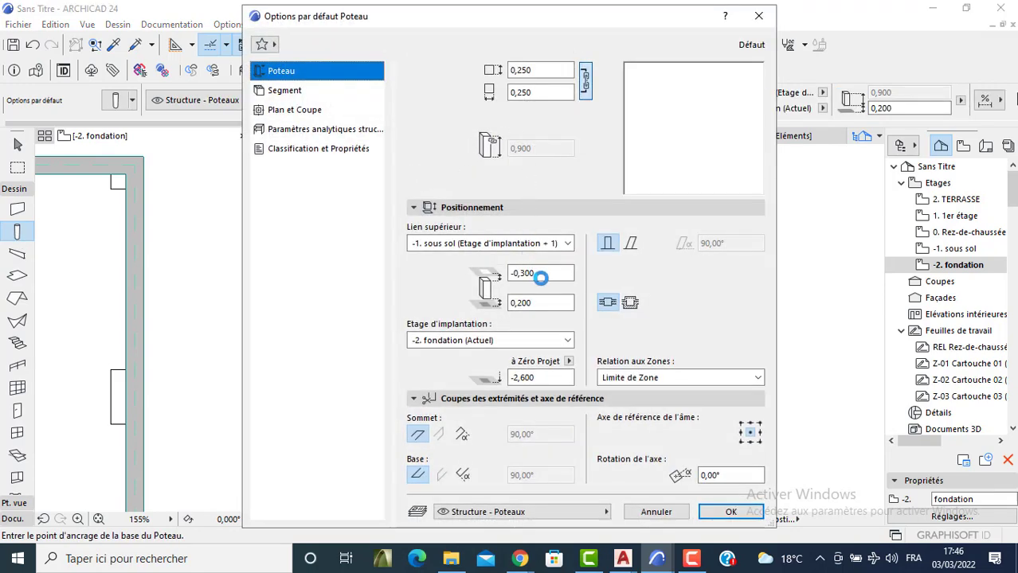
drag(539, 273, 520, 273)
text(2)
click(522, 304)
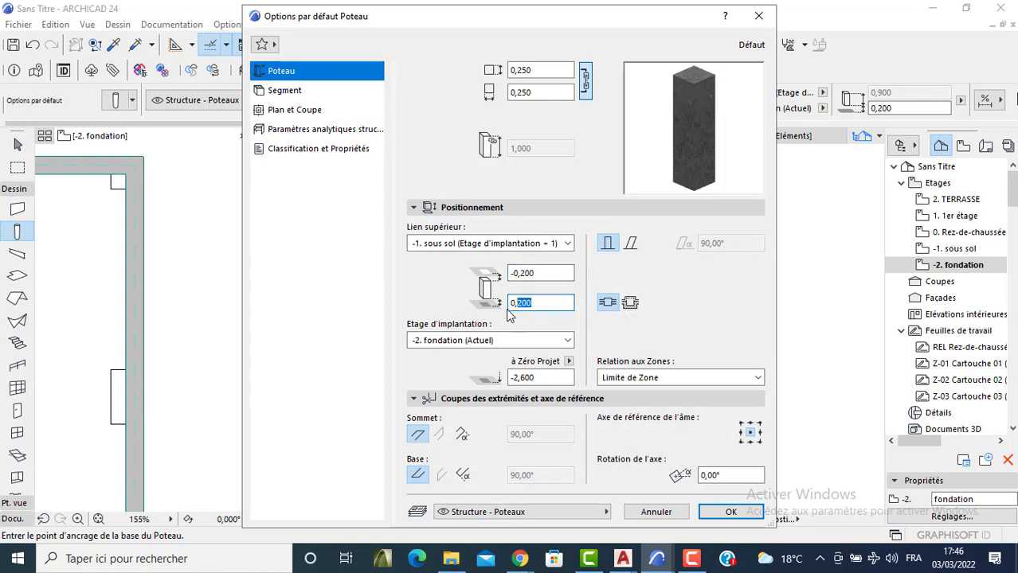
click(531, 273)
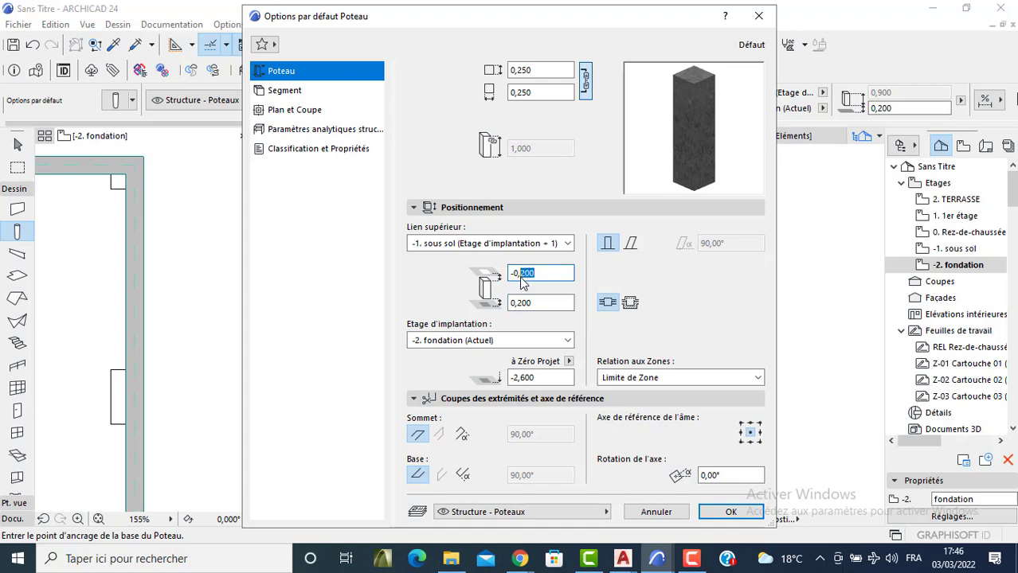
text(4)
click(730, 512)
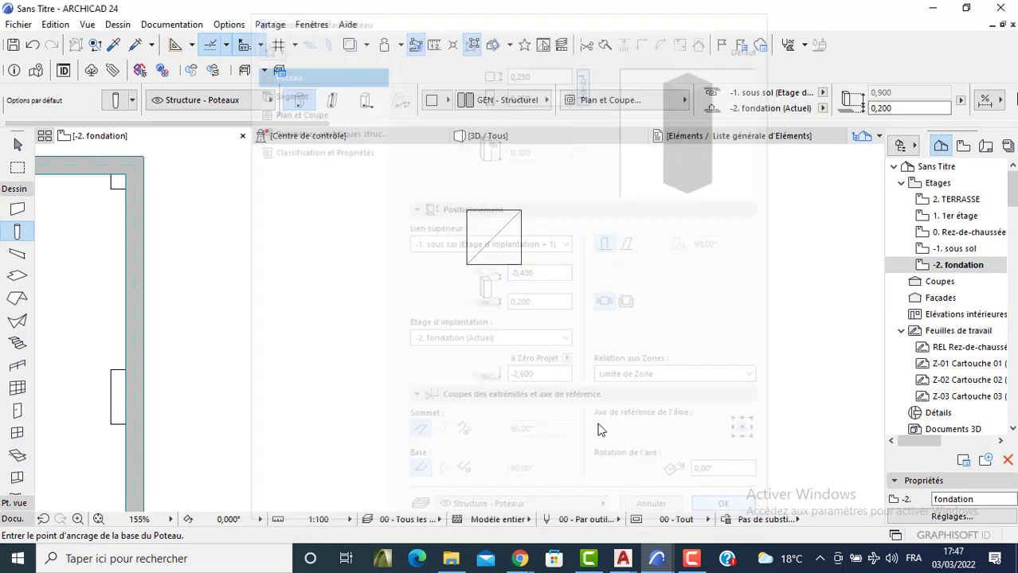
Place a horizontal section line across the building below the central footing, looking toward the plan's upper side.
scroll(400, 391, down, 5)
middle_drag(307, 358, 415, 300)
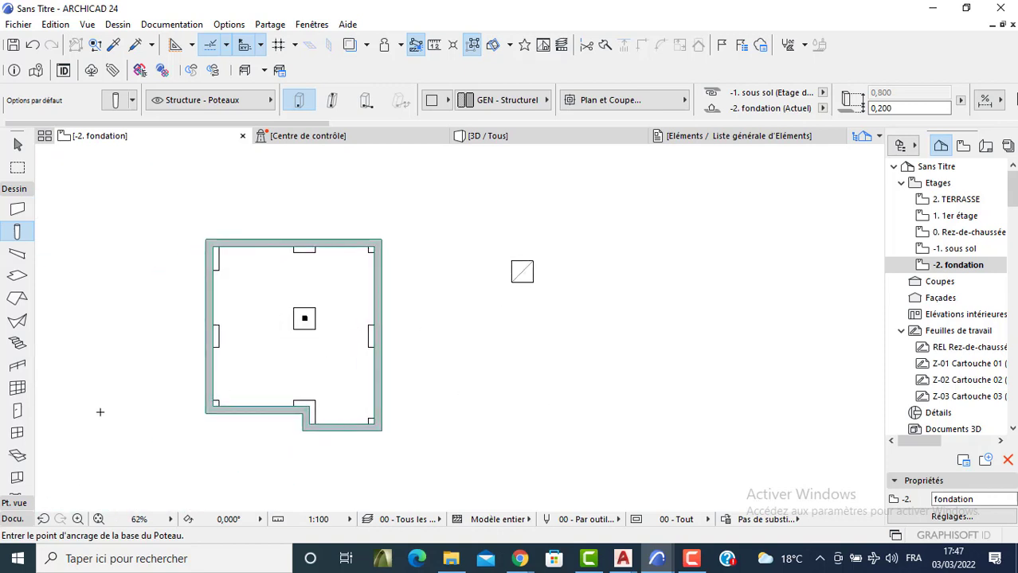
click(15, 503)
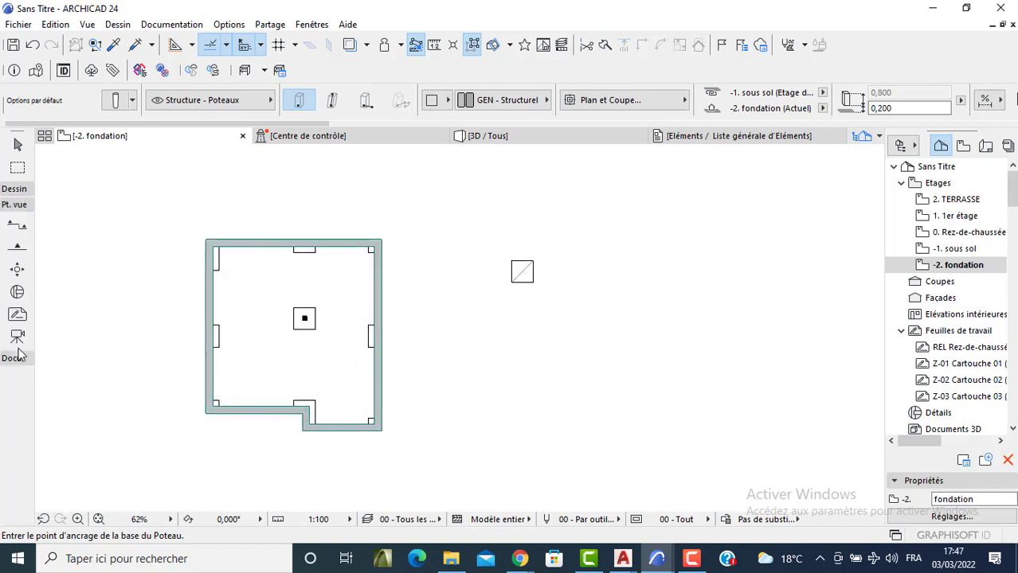
click(16, 225)
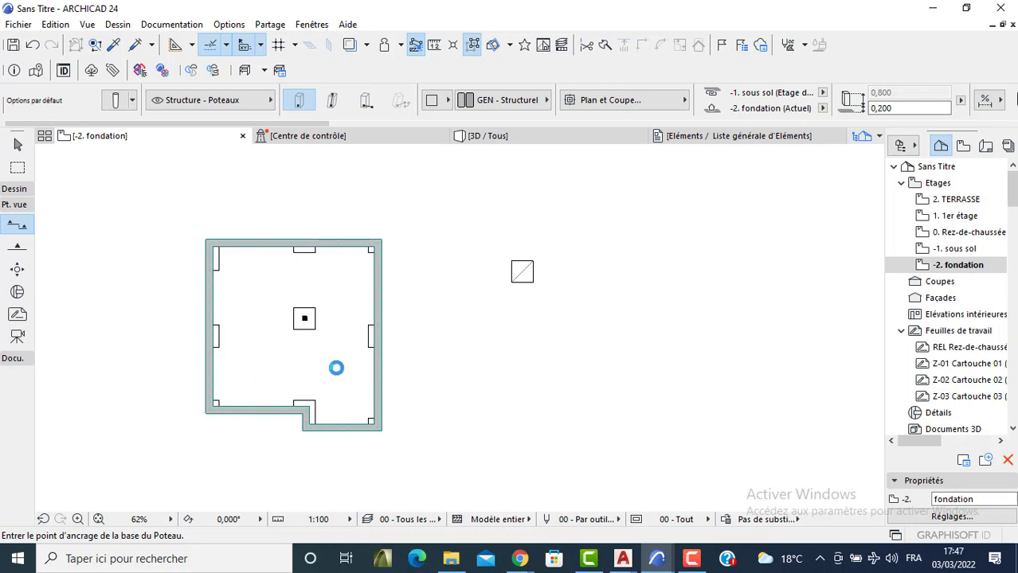
click(401, 365)
click(415, 343)
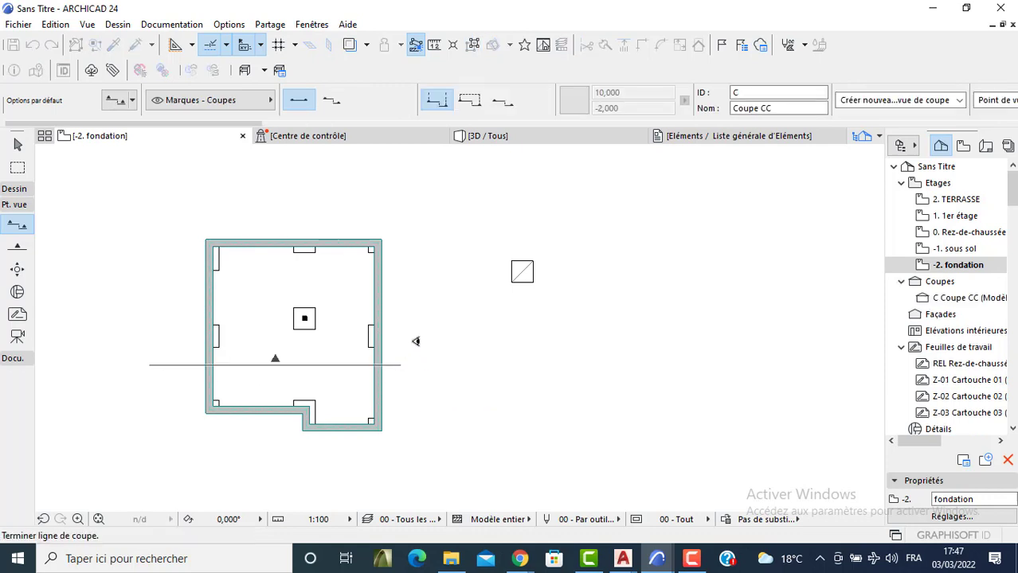
Open the Coupe CC section and select the footing slab under the outer wall to examine its position at the fondation level.
click(949, 298)
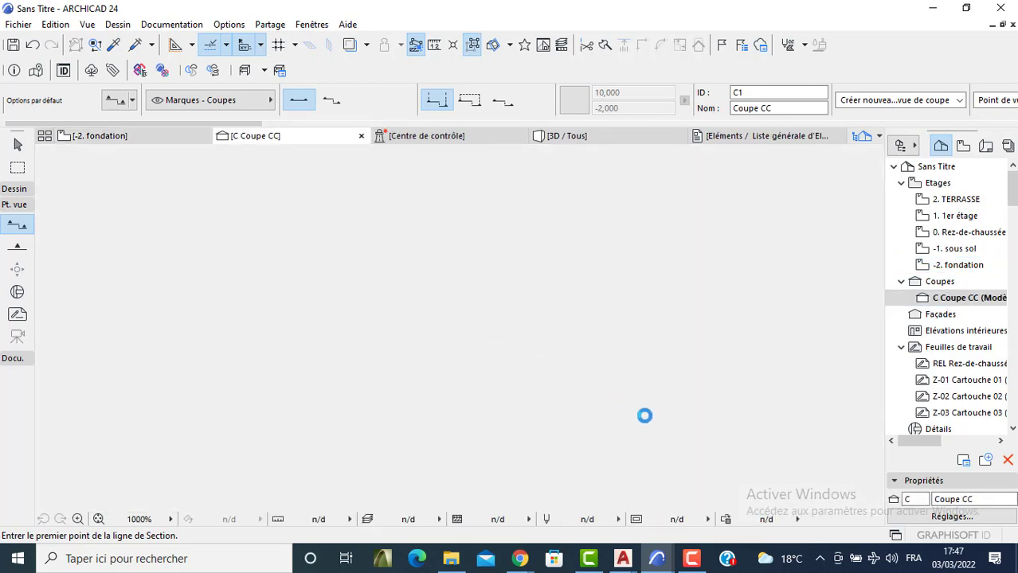
scroll(587, 399, up, 5)
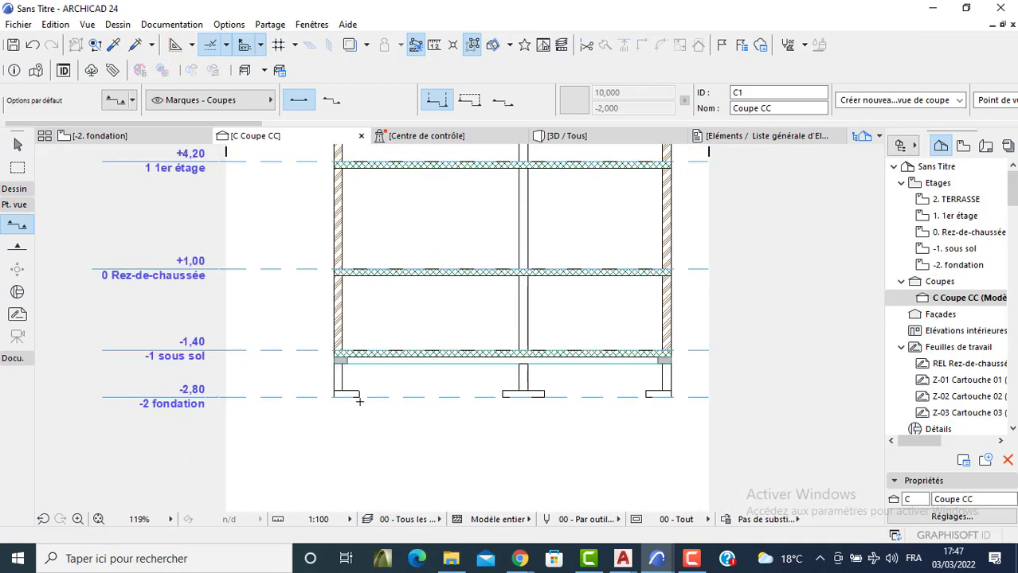
scroll(138, 398, up, 3)
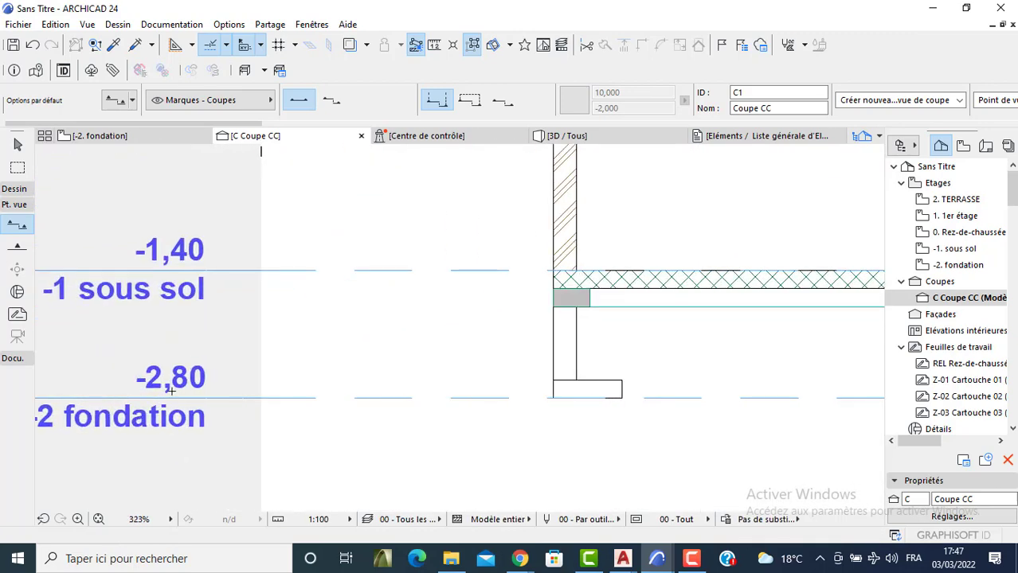
scroll(565, 391, up, 2)
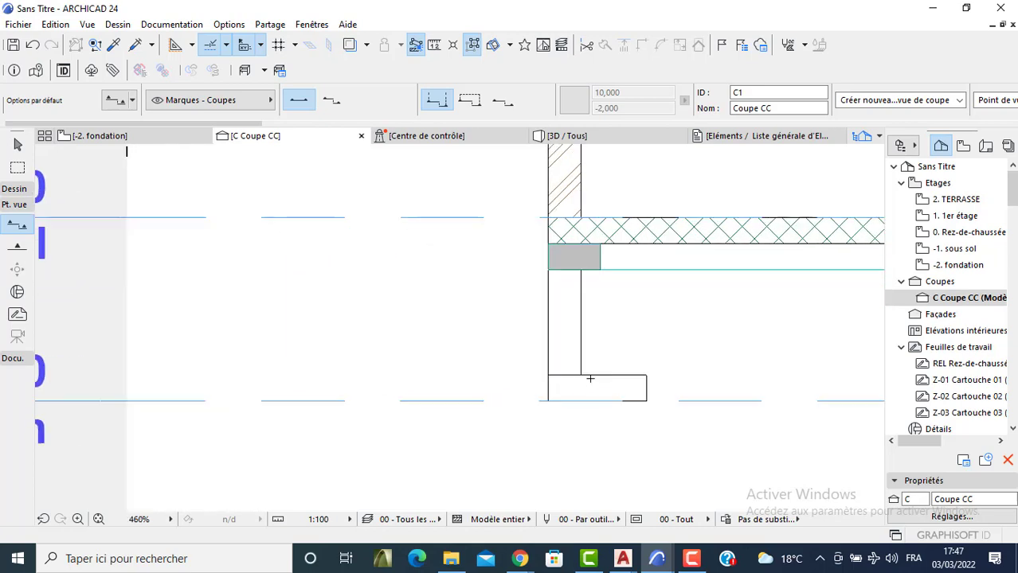
key(Escape)
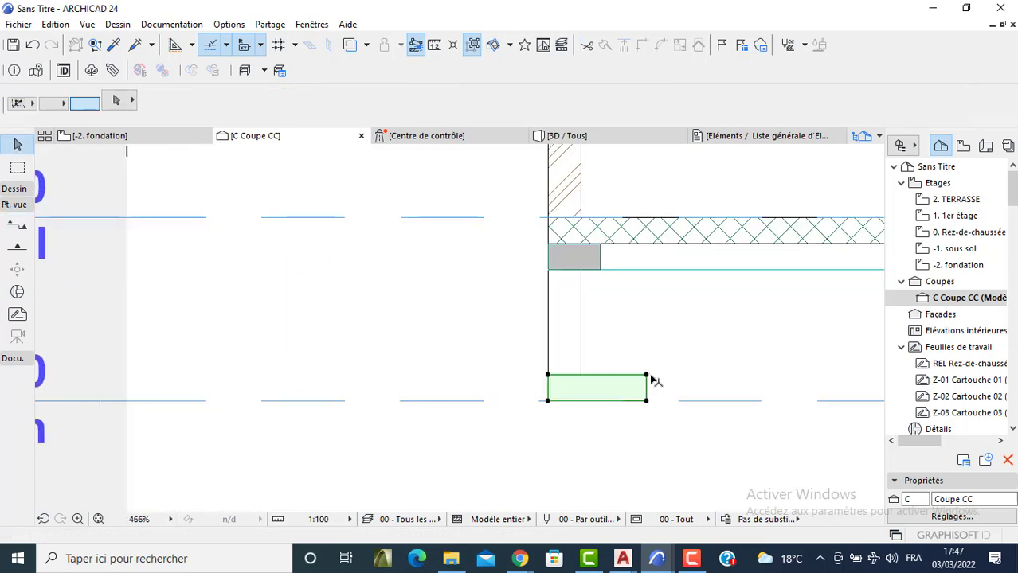
click(640, 381)
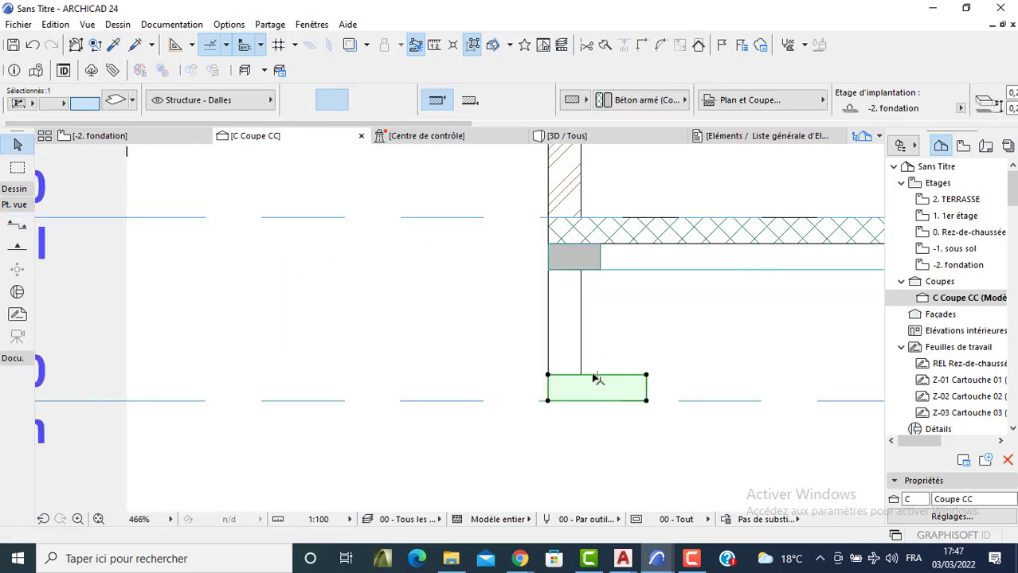
Inspect the selected footing slab's thickness, home storey and elevation in its settings, leaving them as they are.
scroll(573, 380, down, 3)
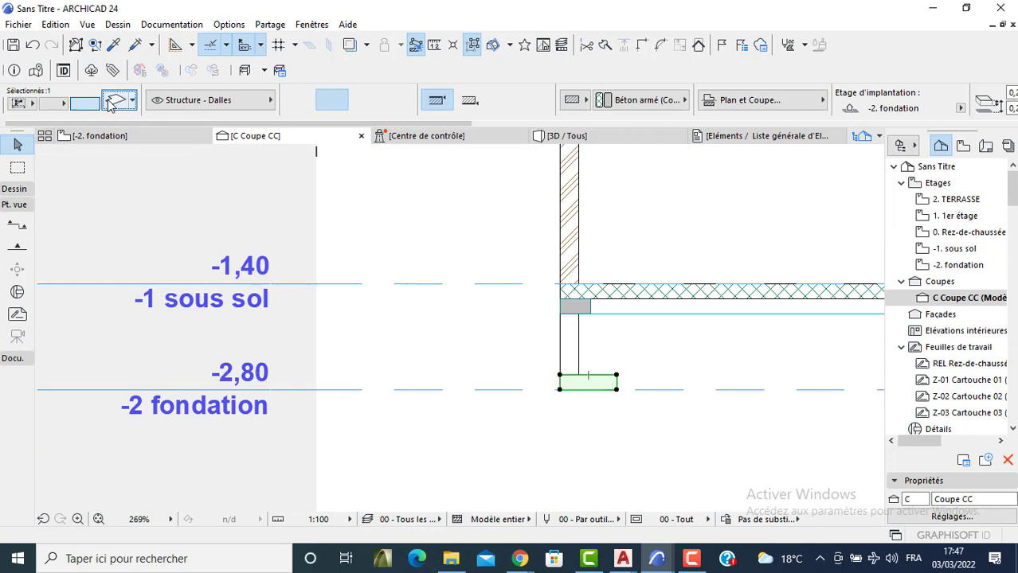
key(ctrl+t)
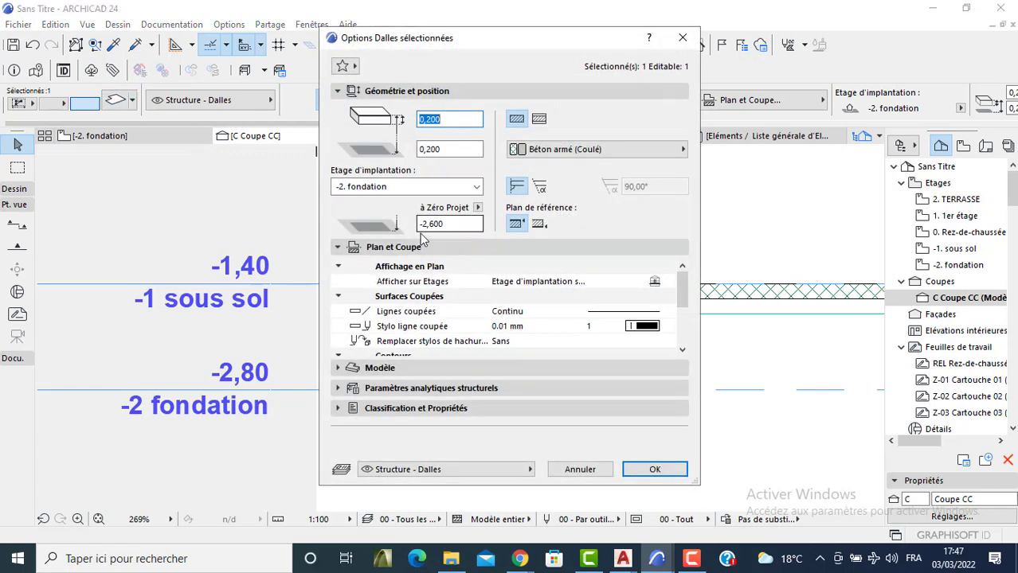
click(584, 469)
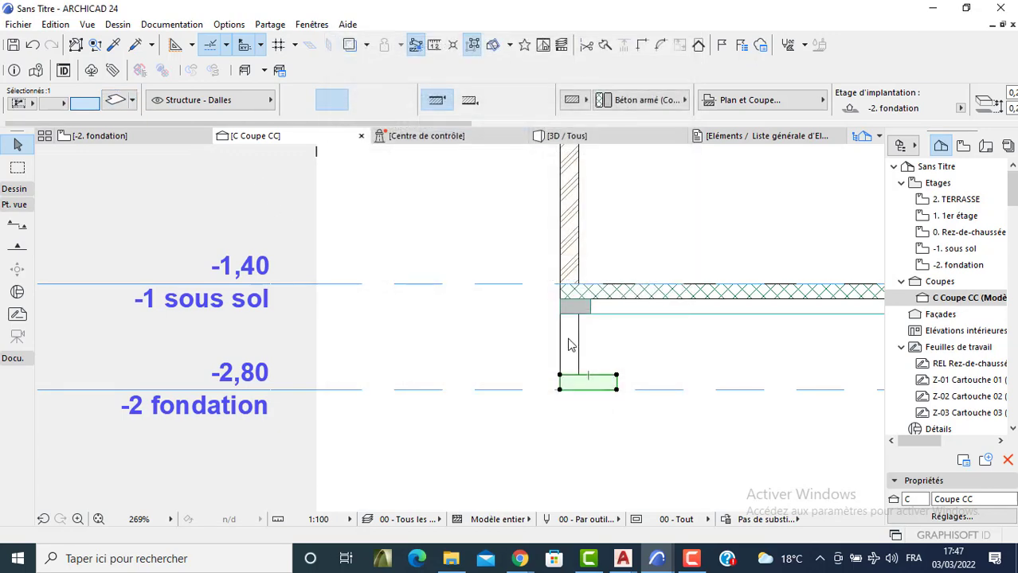
Inspect the height, top link and offsets of the column standing on the footing slab in its settings.
click(569, 342)
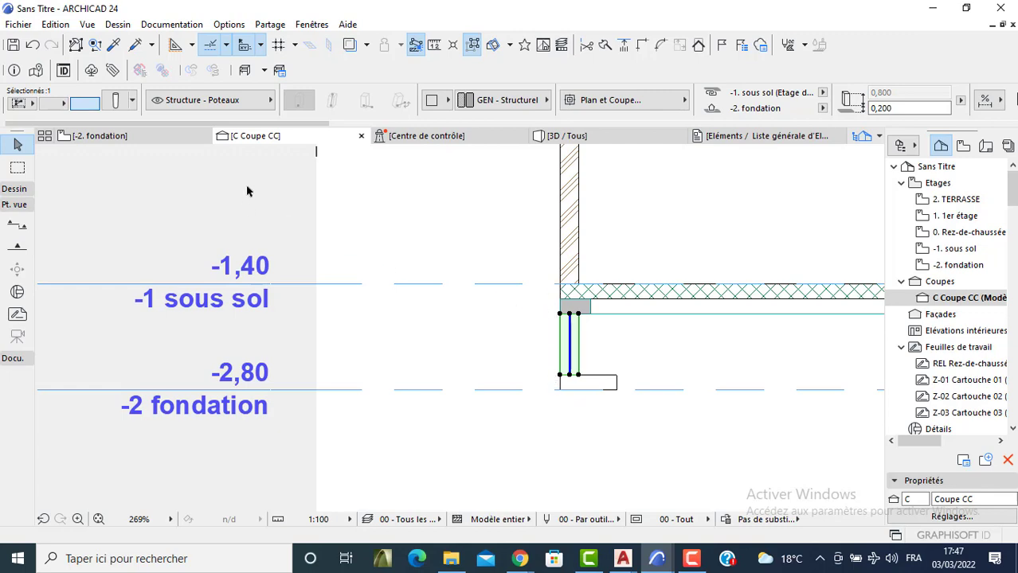
click(115, 105)
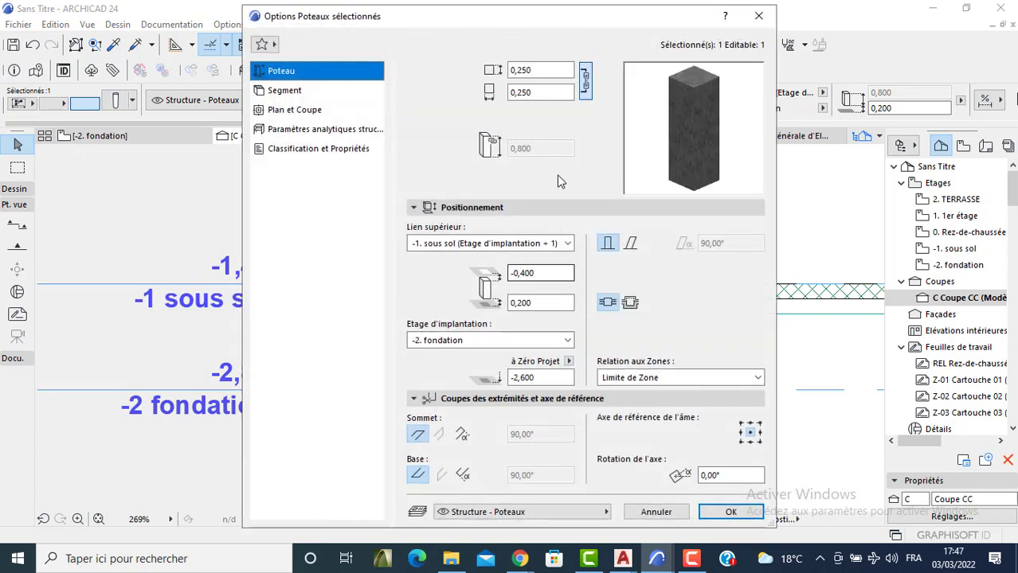
drag(507, 23, 237, 26)
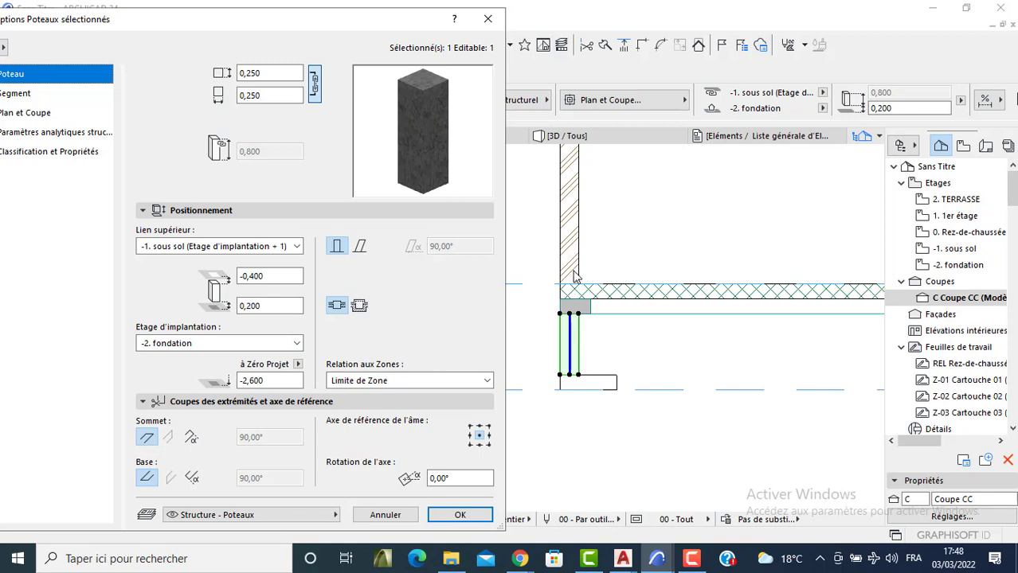
drag(398, 29, 455, 46)
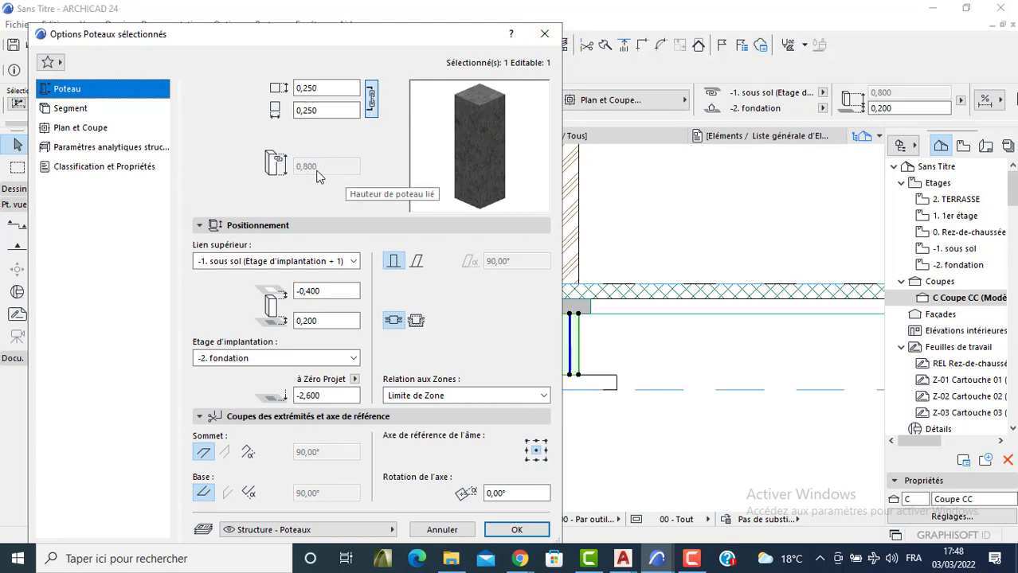
click(544, 33)
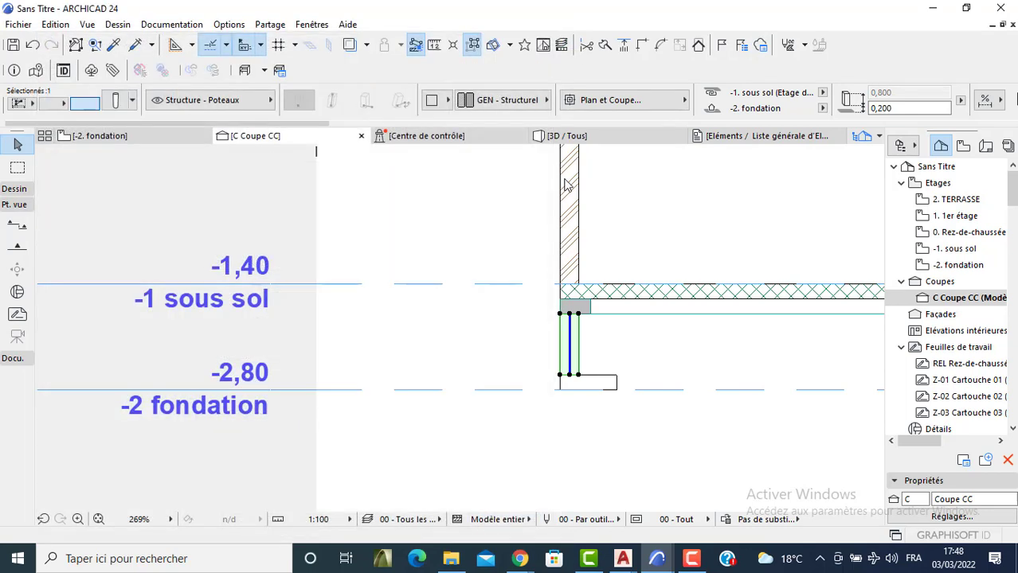
Review the section size and home-storey offset of the beam above the column in its settings.
click(588, 311)
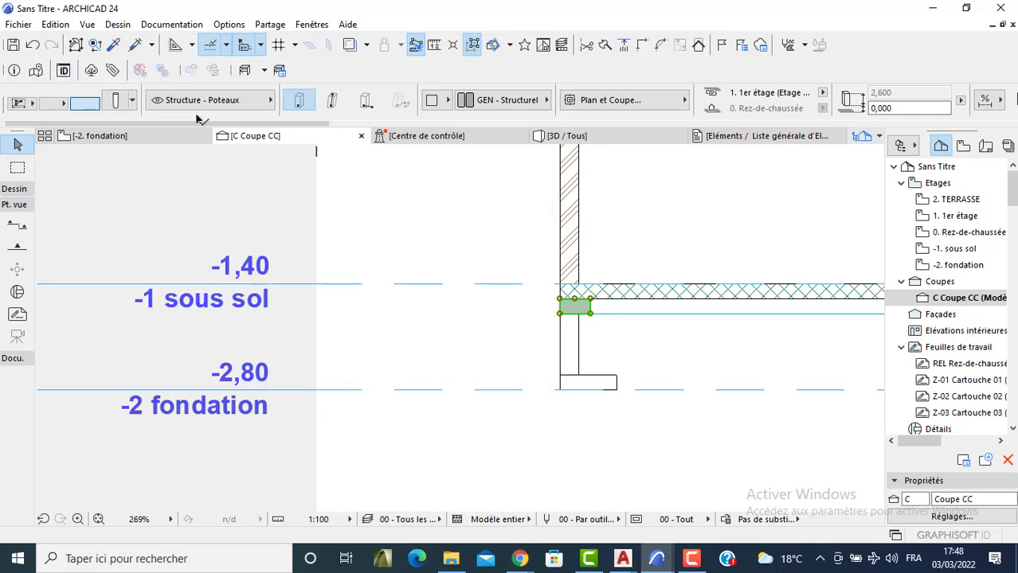
key(ctrl+t)
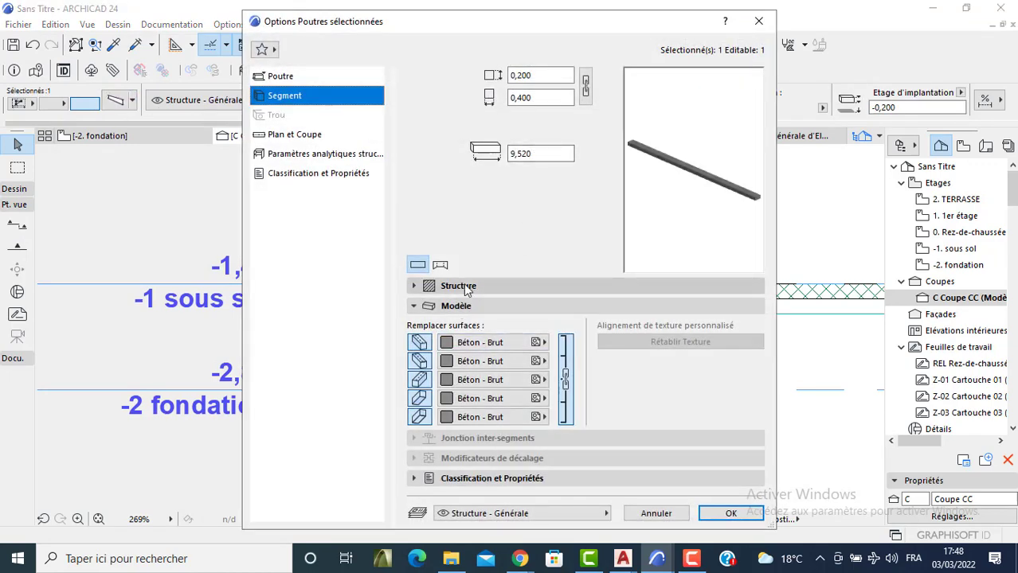
click(462, 285)
click(275, 79)
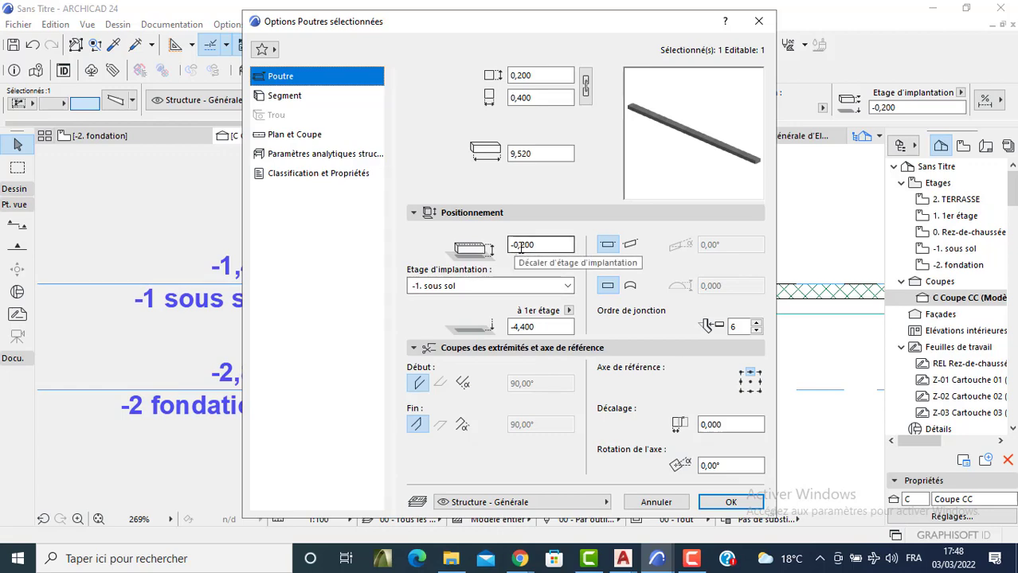
click(725, 501)
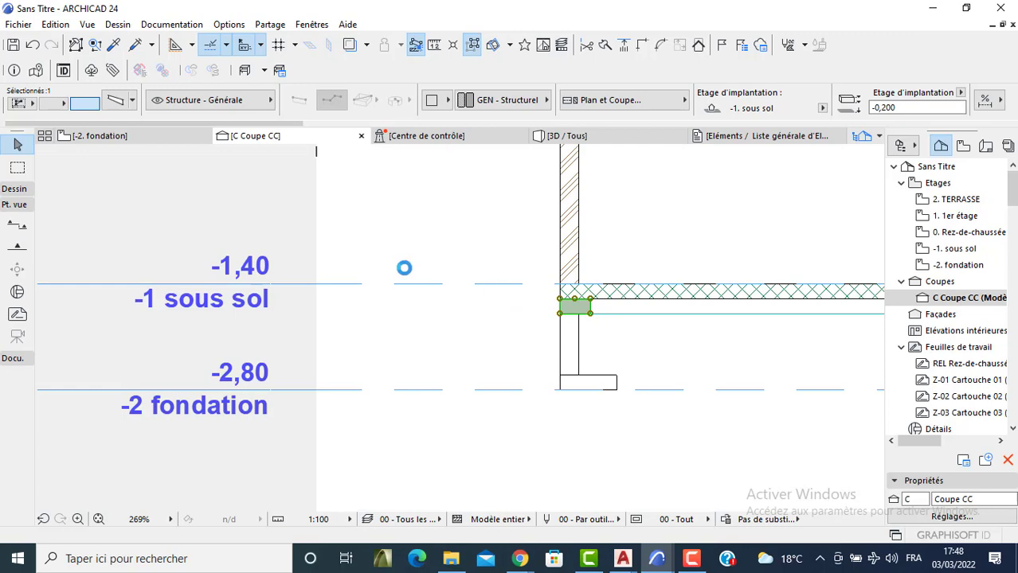
Return to the -2. fondation plan and review the default column's positioning and segment settings.
scroll(397, 254, down, 5)
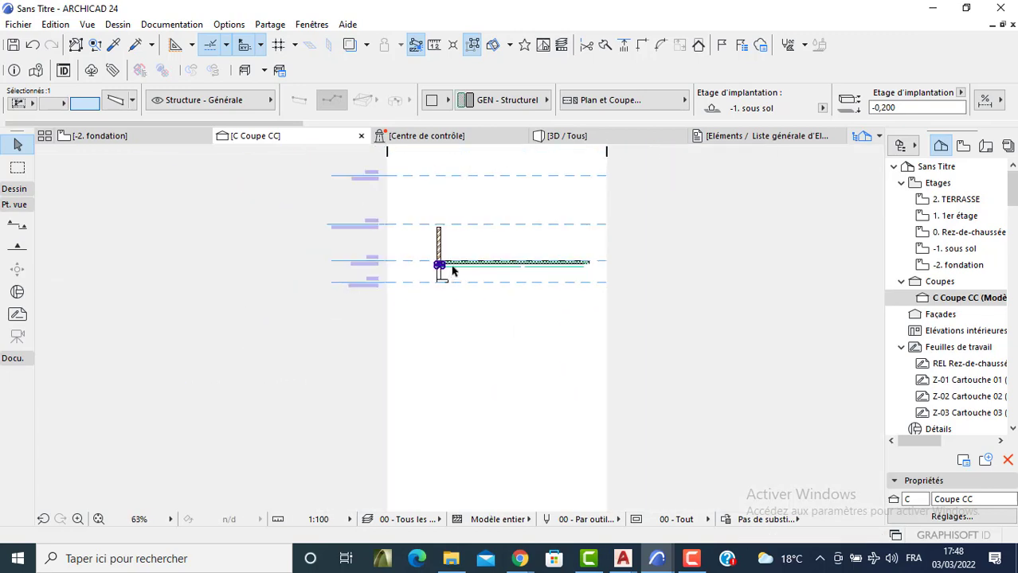
click(147, 136)
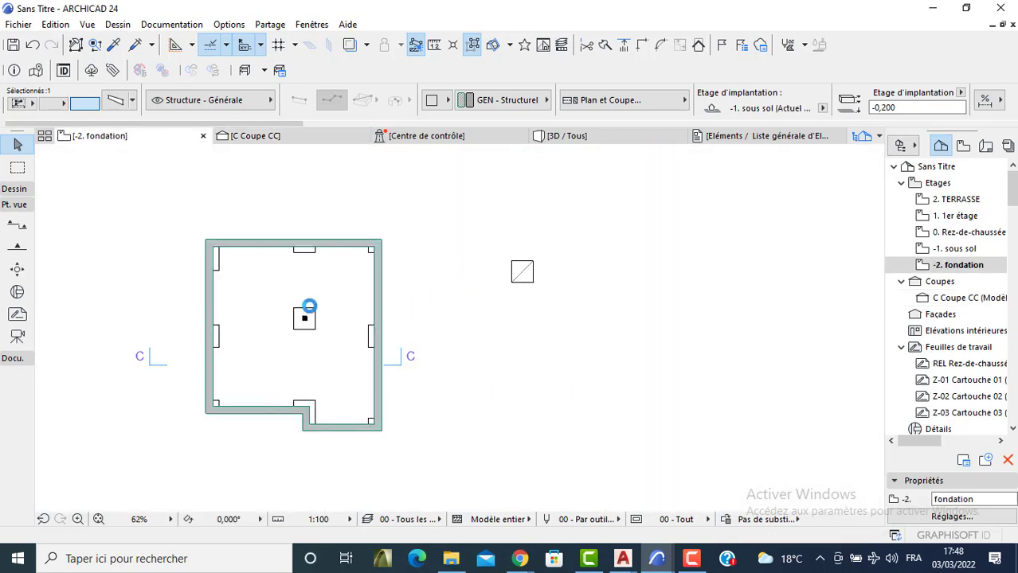
click(14, 189)
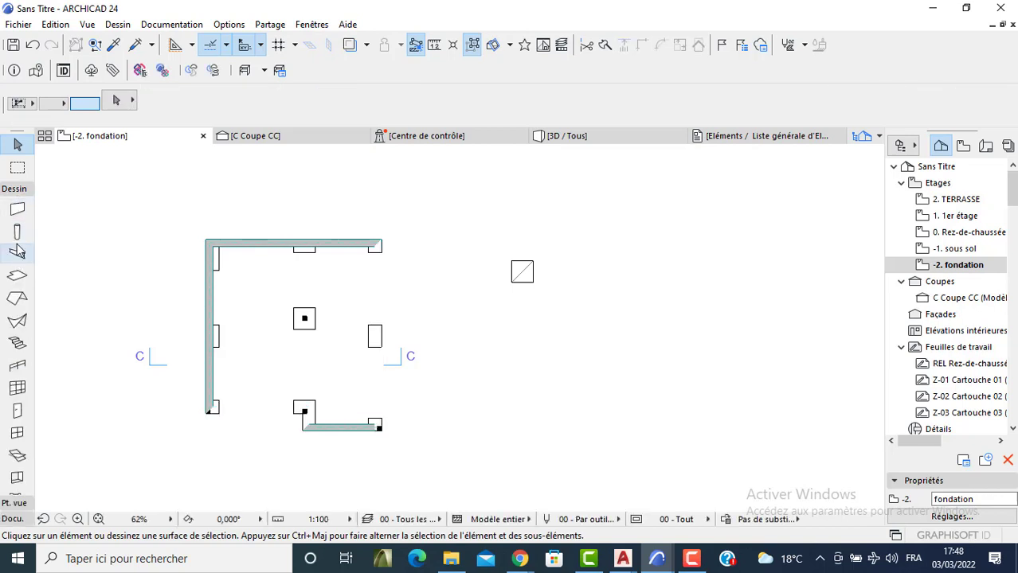
scroll(127, 243, up, 2)
middle_drag(554, 265, 356, 251)
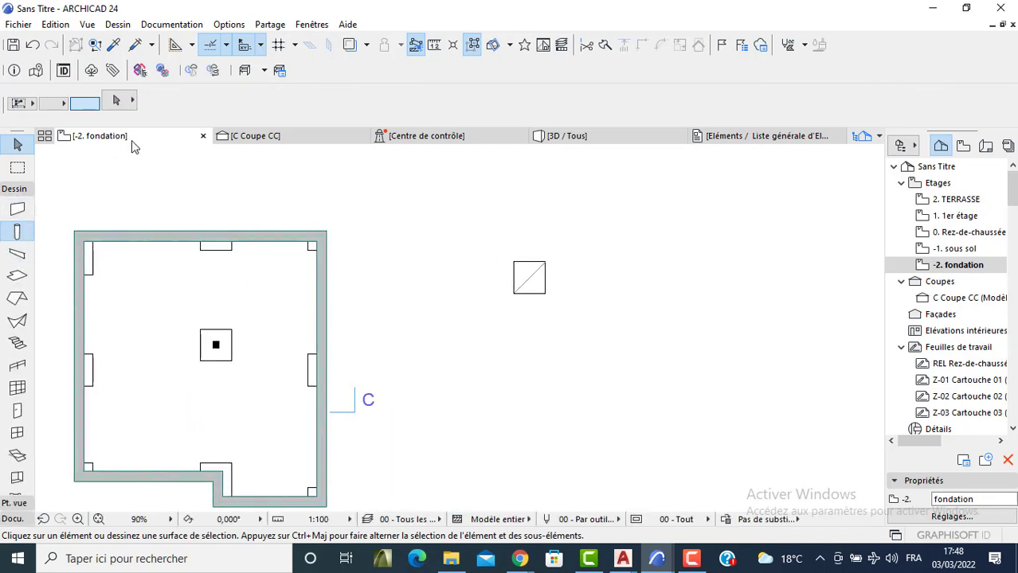
click(14, 235)
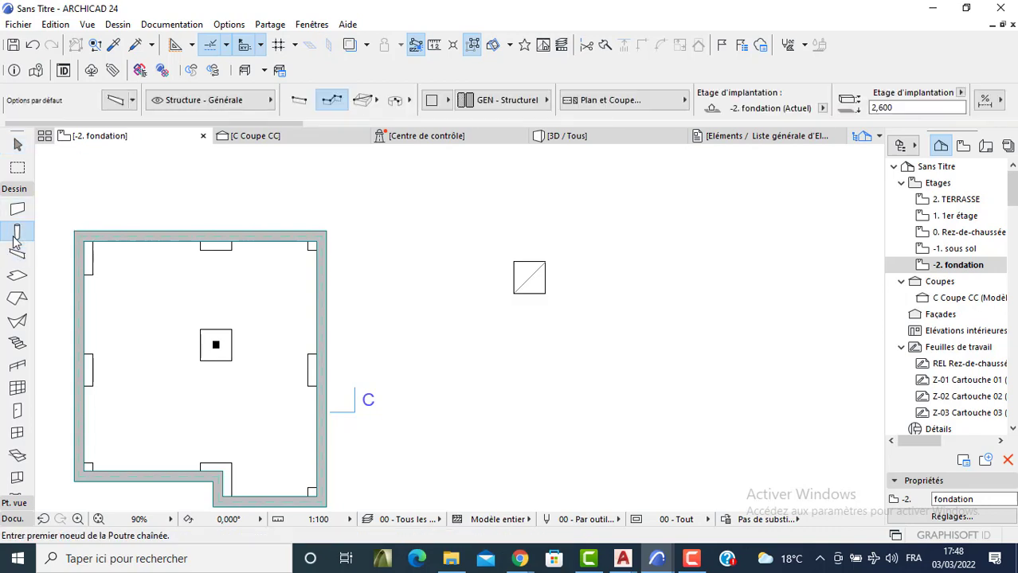
key(ctrl+t)
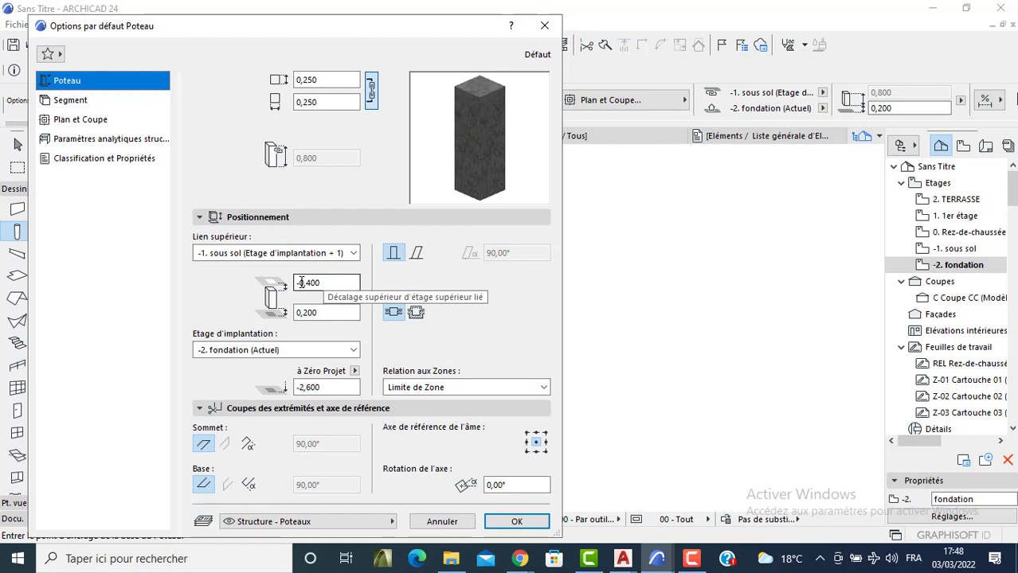
click(317, 312)
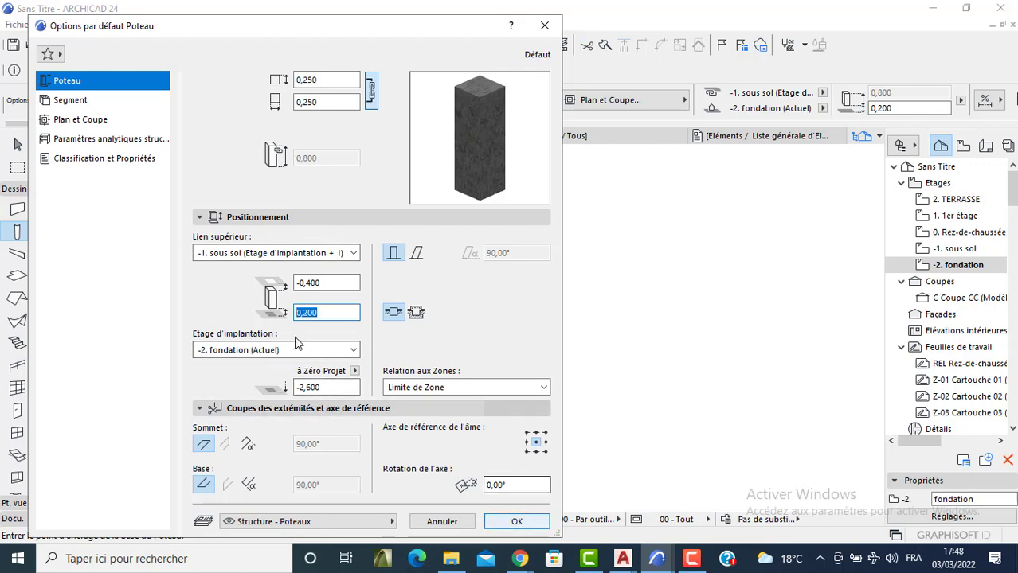
click(70, 100)
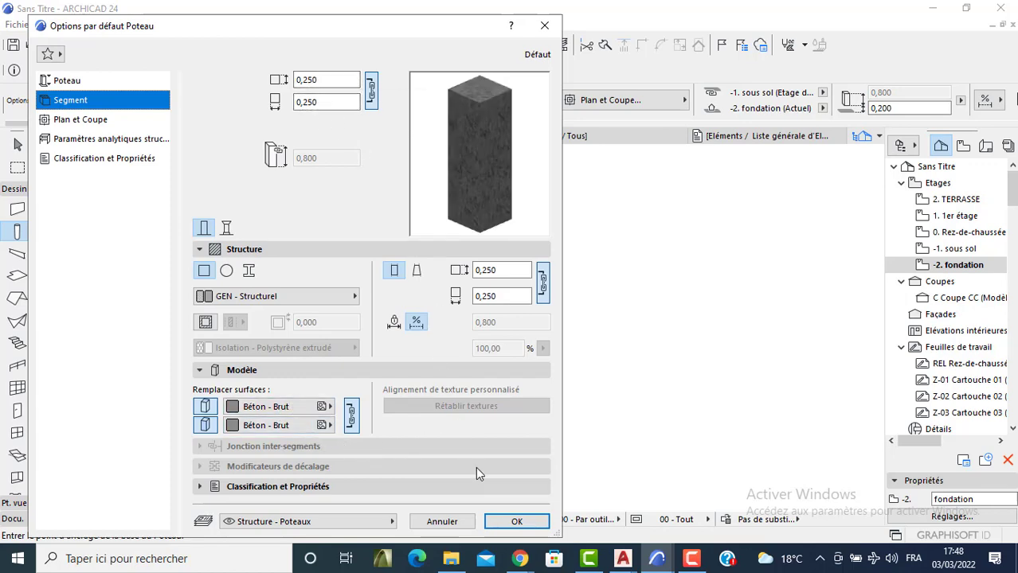
click(513, 522)
Place a 0,250 x 0,250 column at the midpoint of the separate square slab's diagonal.
click(530, 278)
scroll(530, 279, up, 10)
key(Escape)
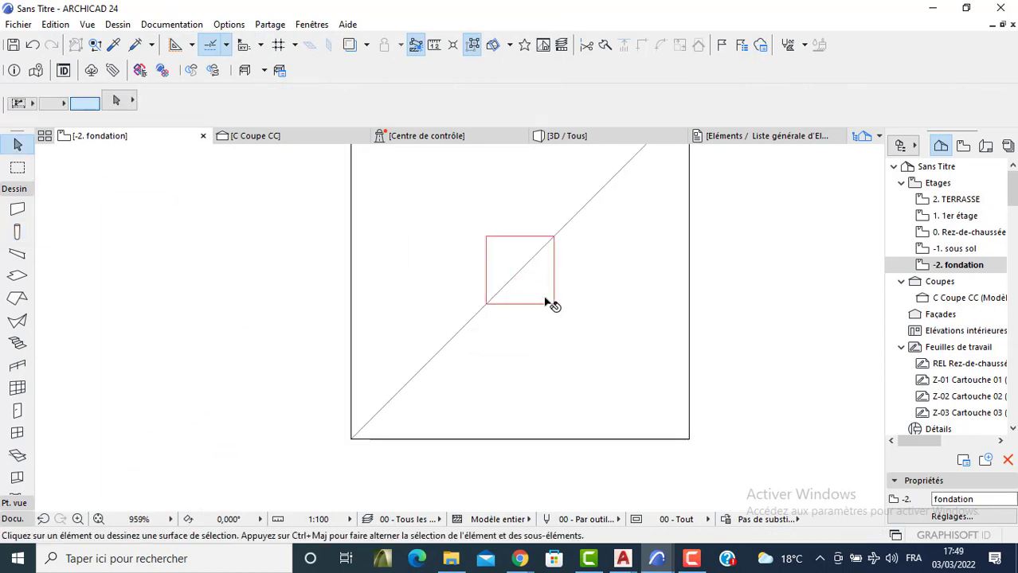
Set the new column's core line pen and cut hatch foreground pen to pen 1 (0.01 mm black).
click(553, 303)
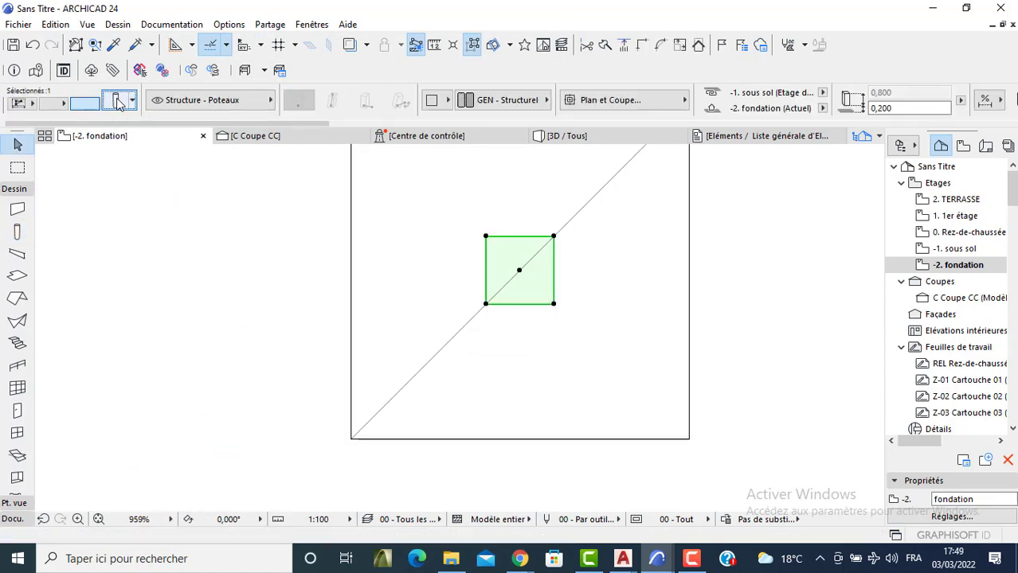
double_click(487, 240)
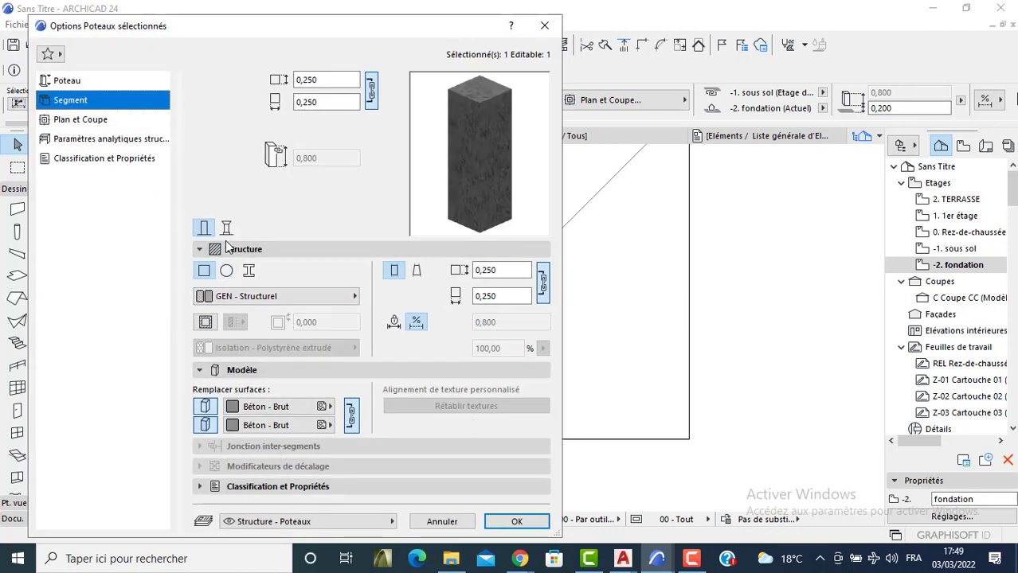
click(77, 124)
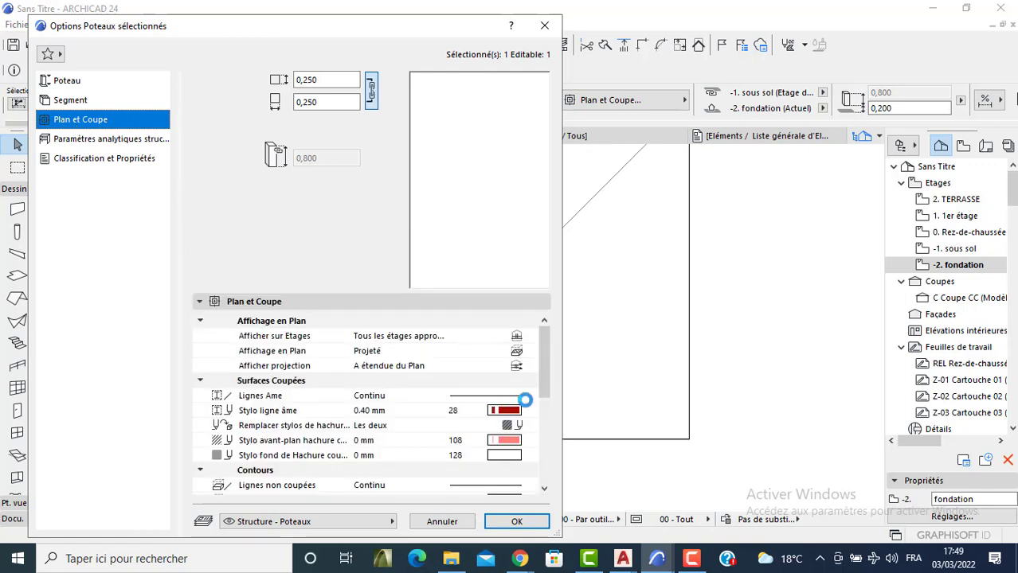
click(516, 409)
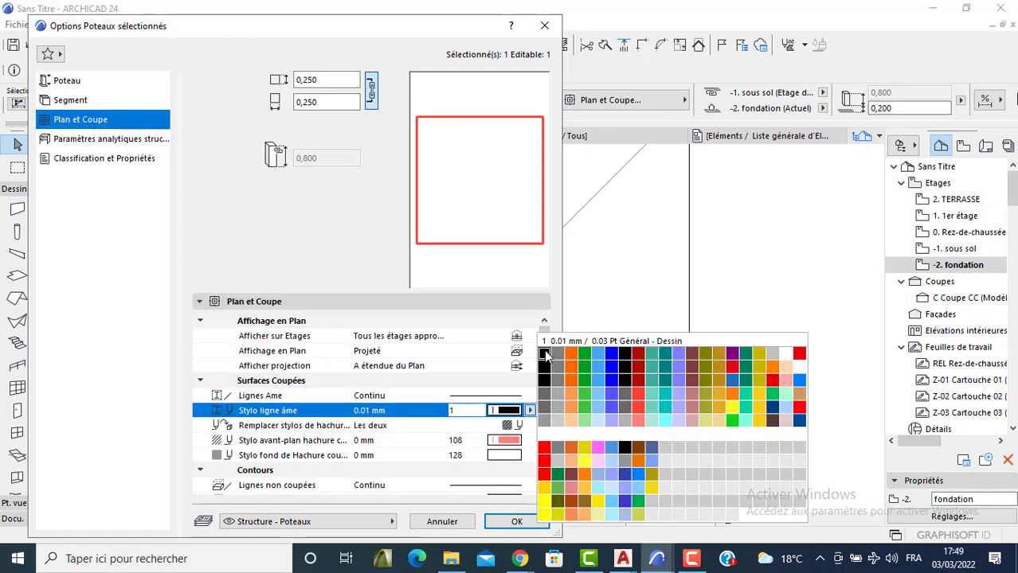
click(545, 355)
click(502, 442)
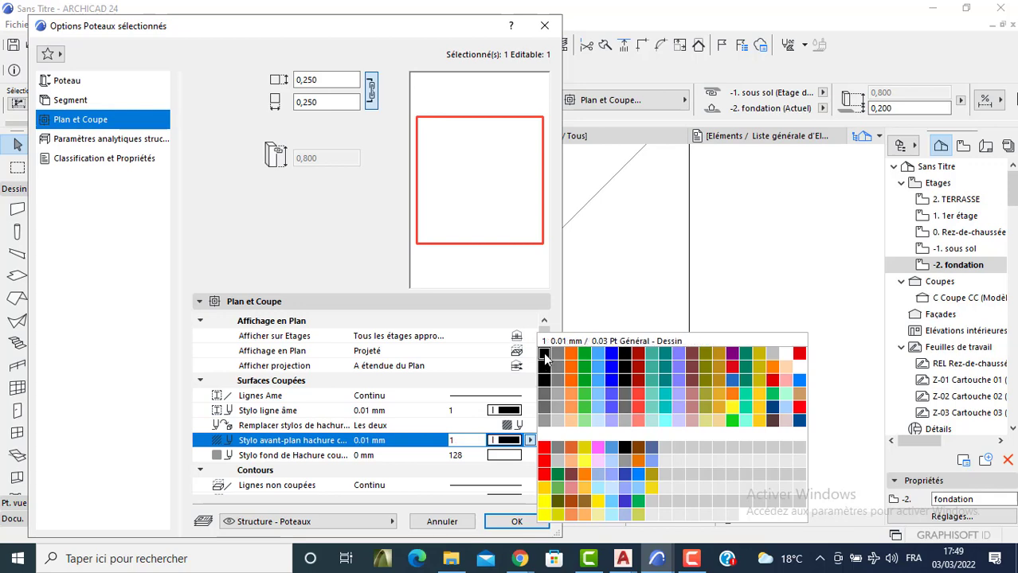
click(545, 355)
Set the column's uncut line and hidden line contour pens to pen 1 (0.01 mm black).
drag(542, 384, 542, 439)
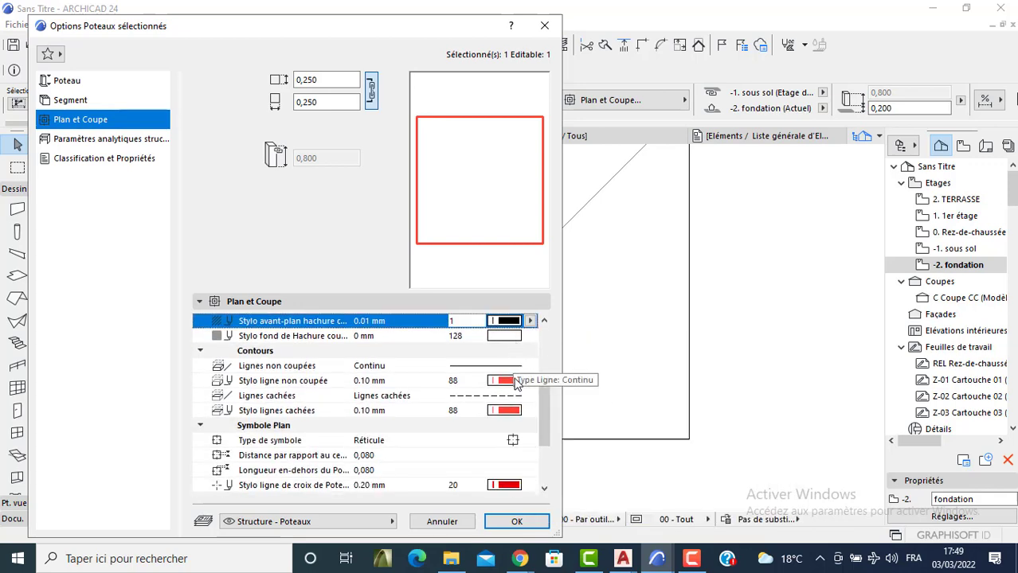
click(506, 381)
click(545, 355)
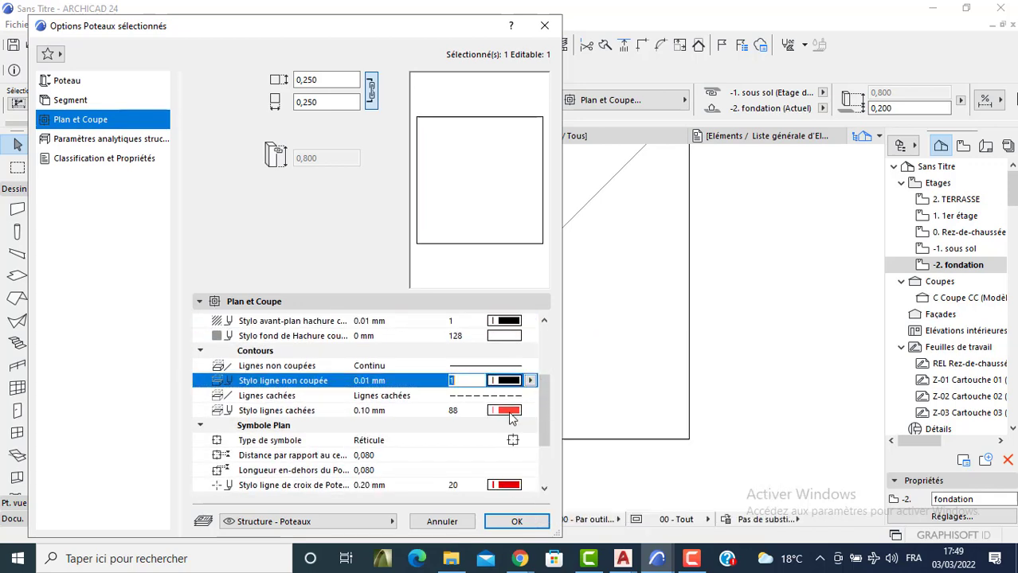
click(506, 410)
click(548, 355)
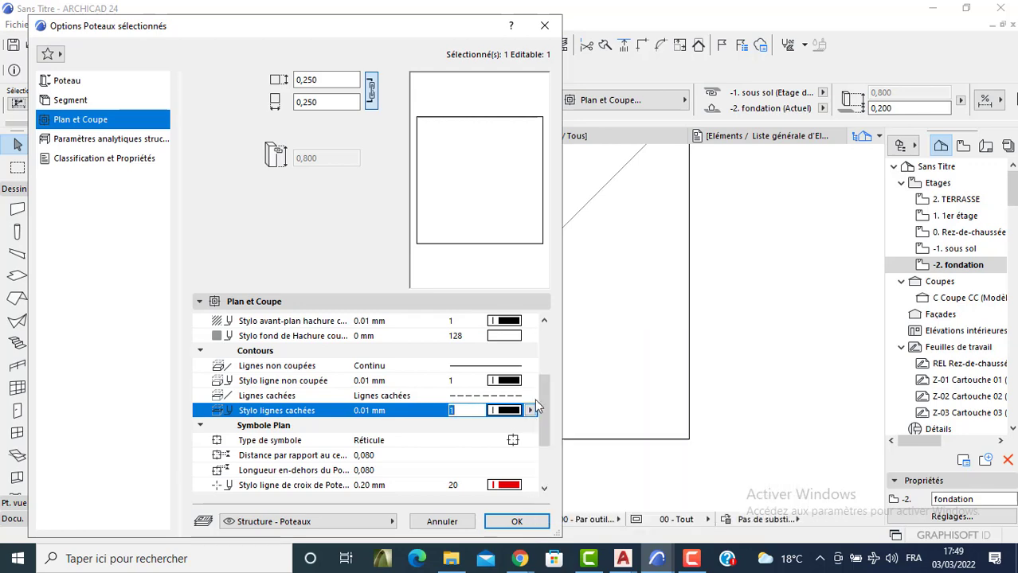
Set the column's plan symbol type to Simple and its cover hatch to Hachure solide.
click(529, 440)
click(569, 443)
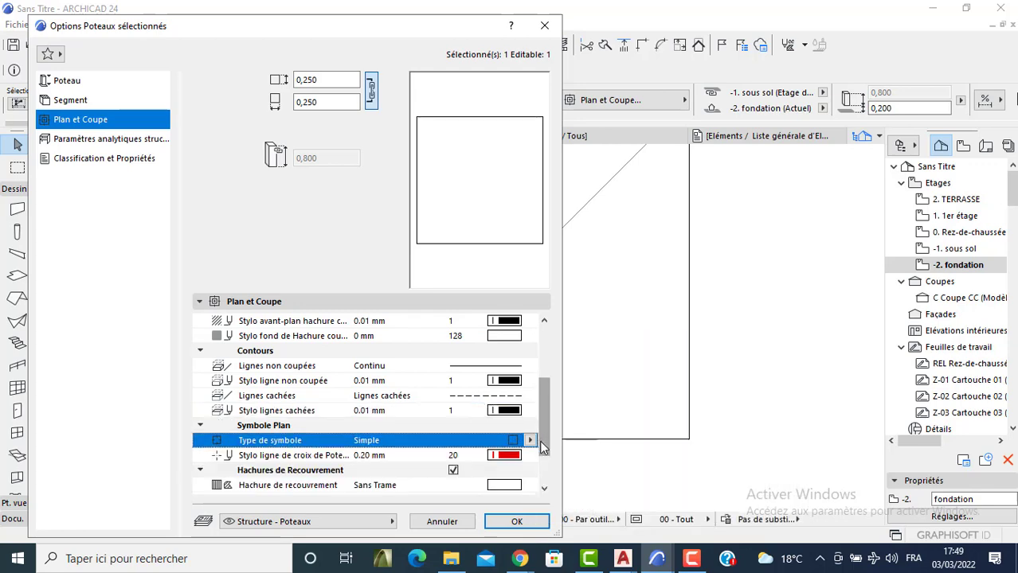
scroll(517, 478, down, 2)
click(509, 426)
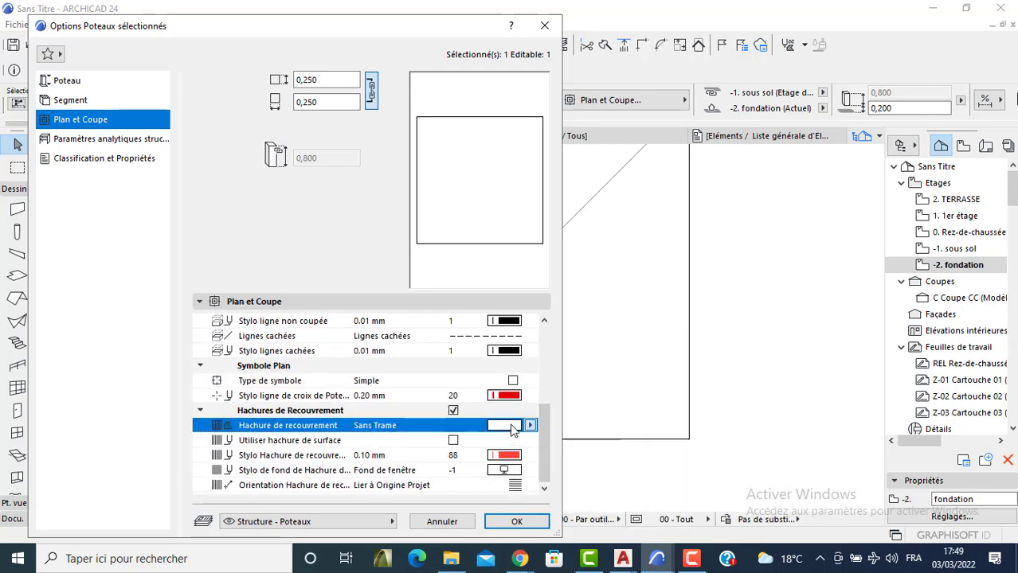
click(90, 218)
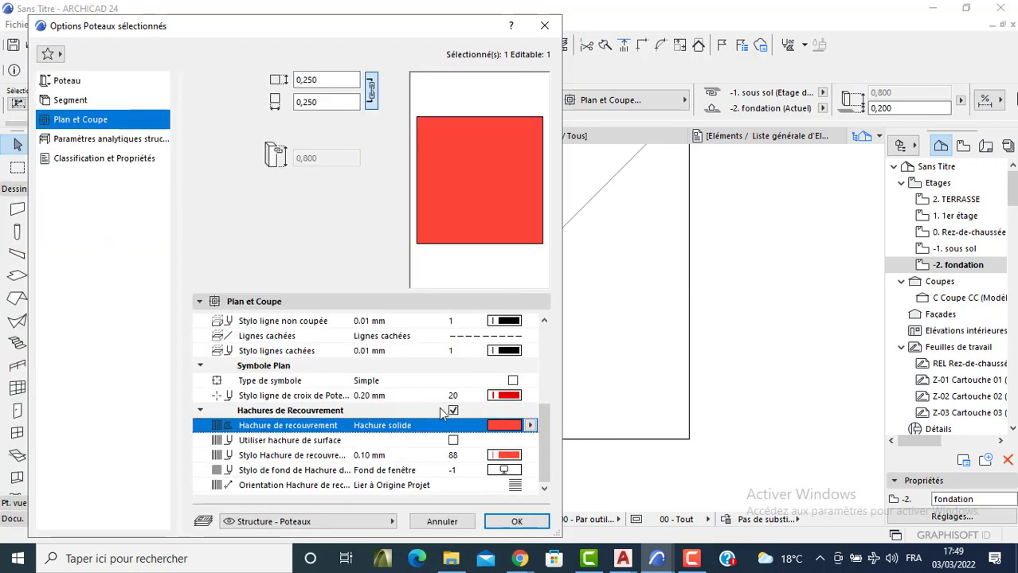
Set the column's cross line pen and cover hatch pen to pen 1 (0.01 mm black) and apply the settings.
click(507, 396)
click(510, 427)
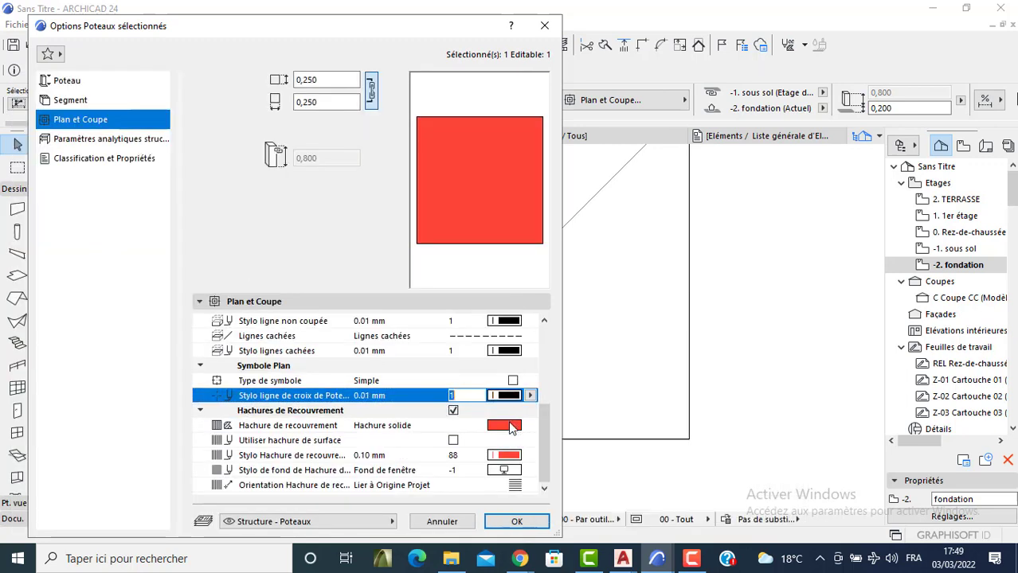
click(509, 427)
key(Escape)
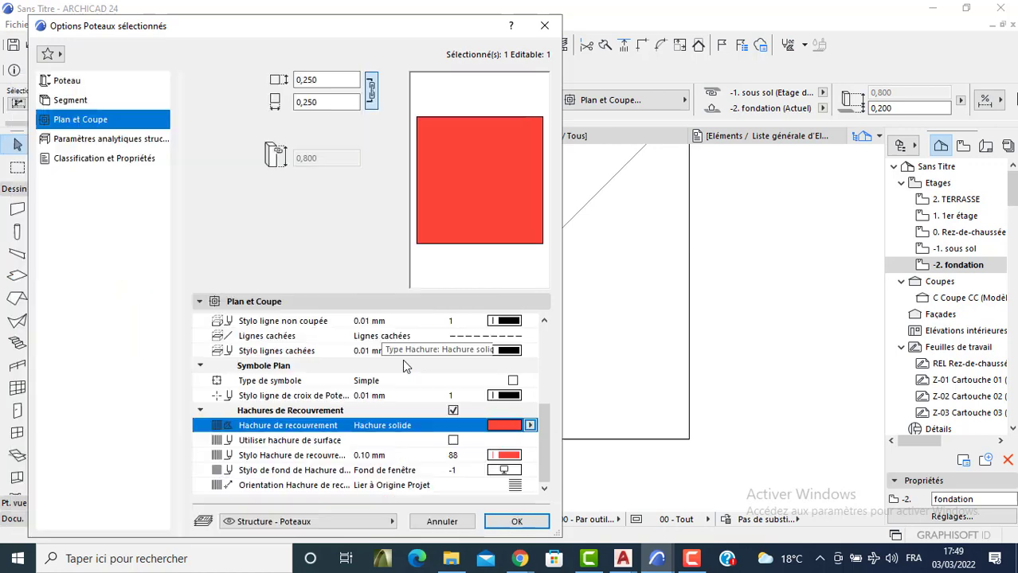
click(504, 455)
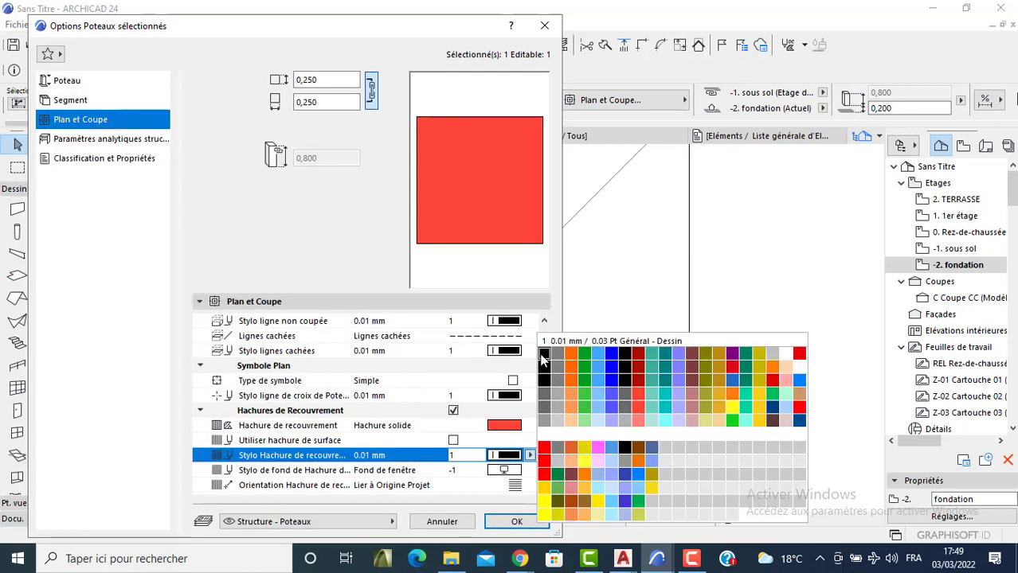
click(544, 353)
click(516, 522)
Delete the diagonal construction line across the separate square slab.
click(522, 337)
scroll(521, 338, down, 3)
click(486, 342)
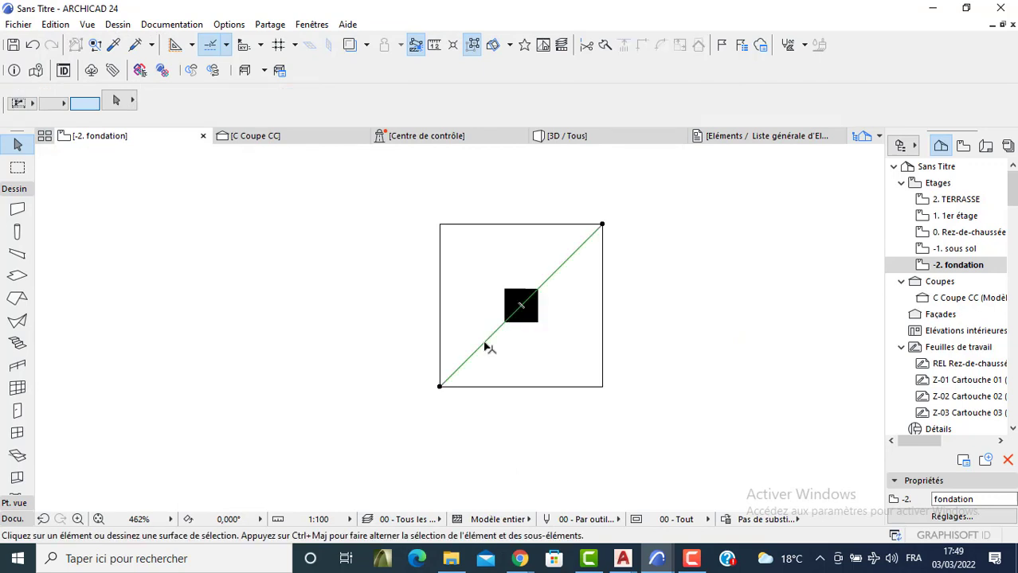
key(Delete)
Copy the separate square slab together with its column horizontally to the right.
scroll(555, 279, down, 3)
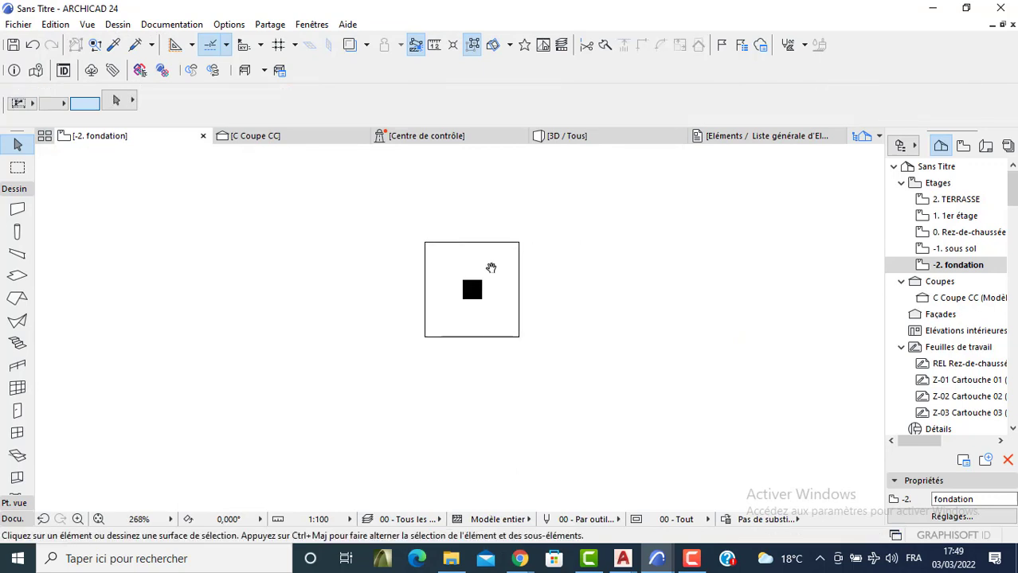
drag(515, 222, 353, 363)
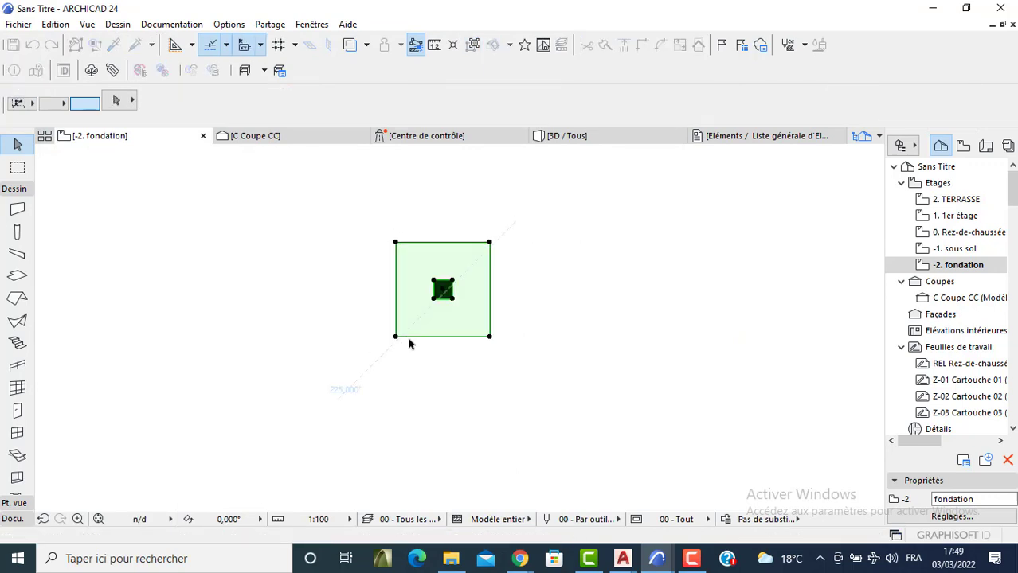
click(418, 337)
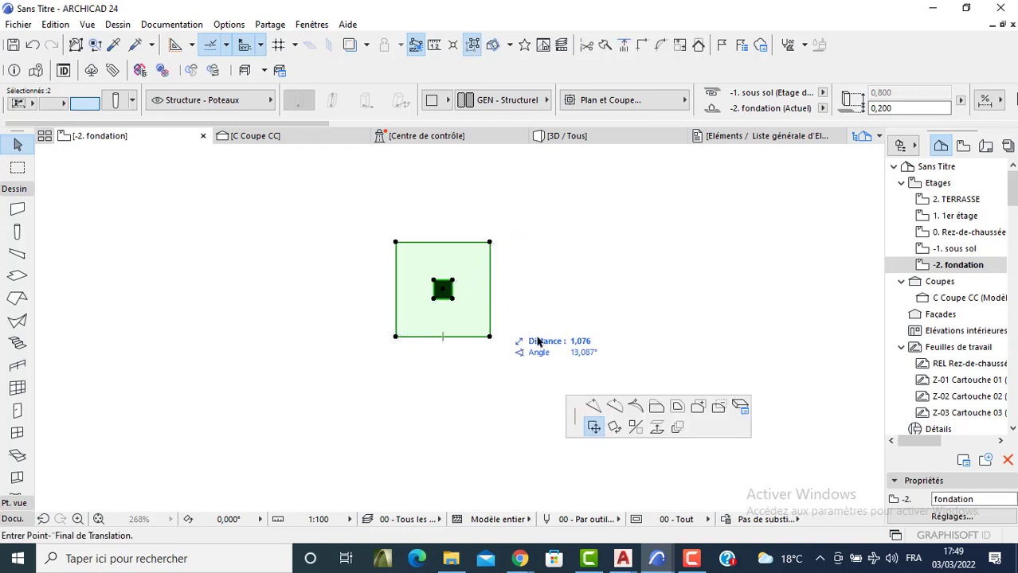
middle_drag(584, 303, 358, 297)
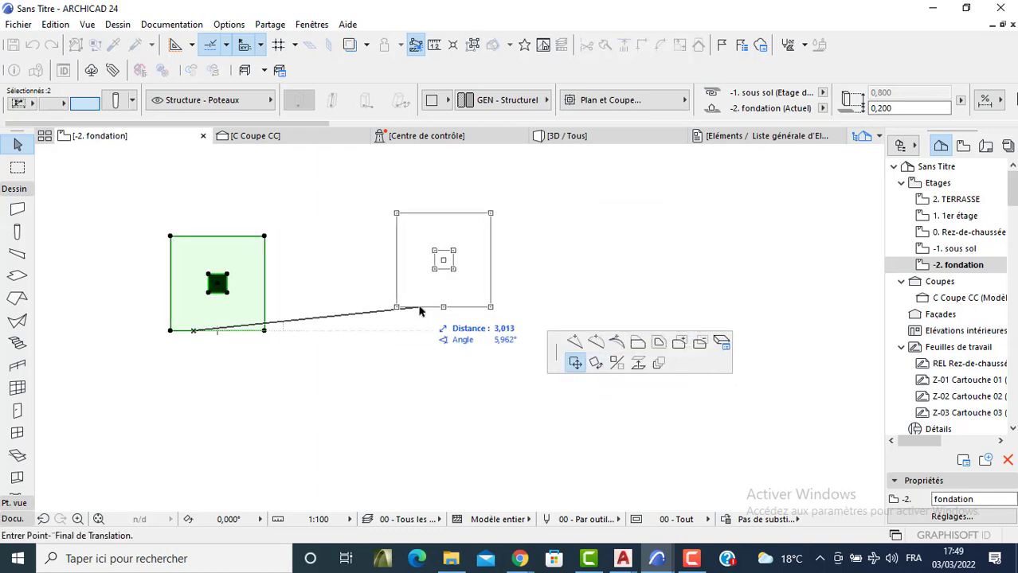
key(ctrl)
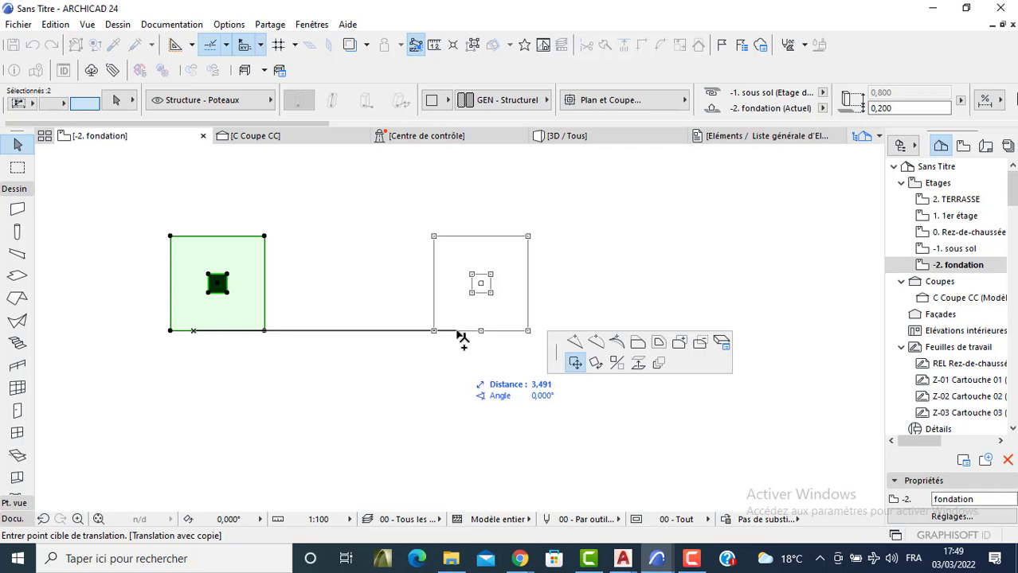
key(Tab)
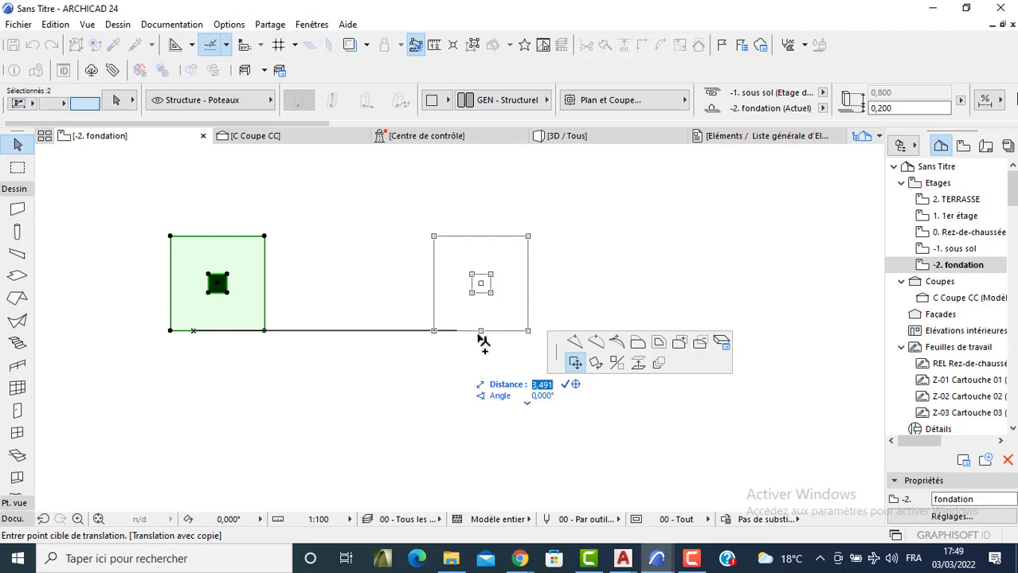
key(Return)
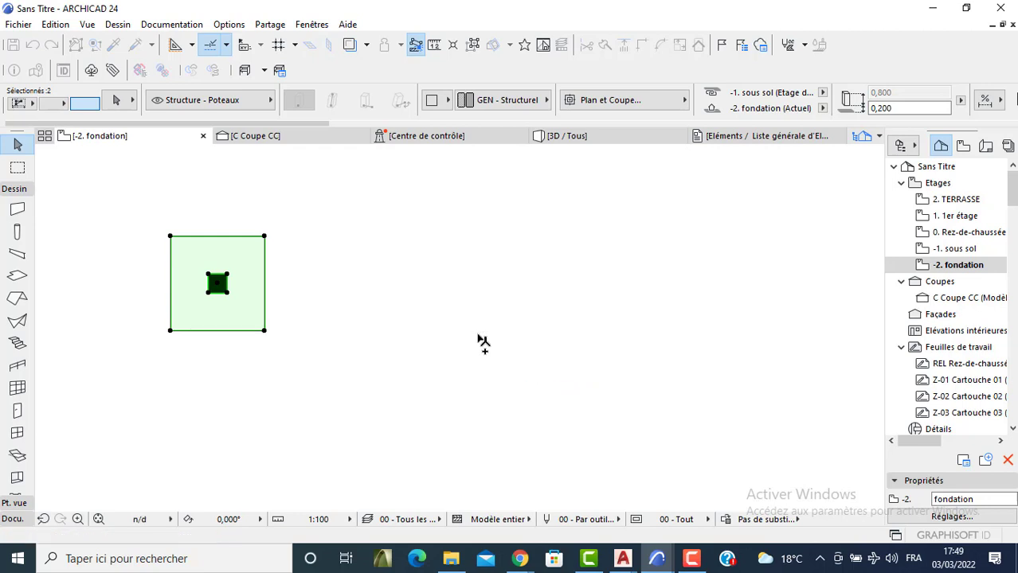
Copy the new slab and column a further 4,2 horizontally to the right.
click(683, 329)
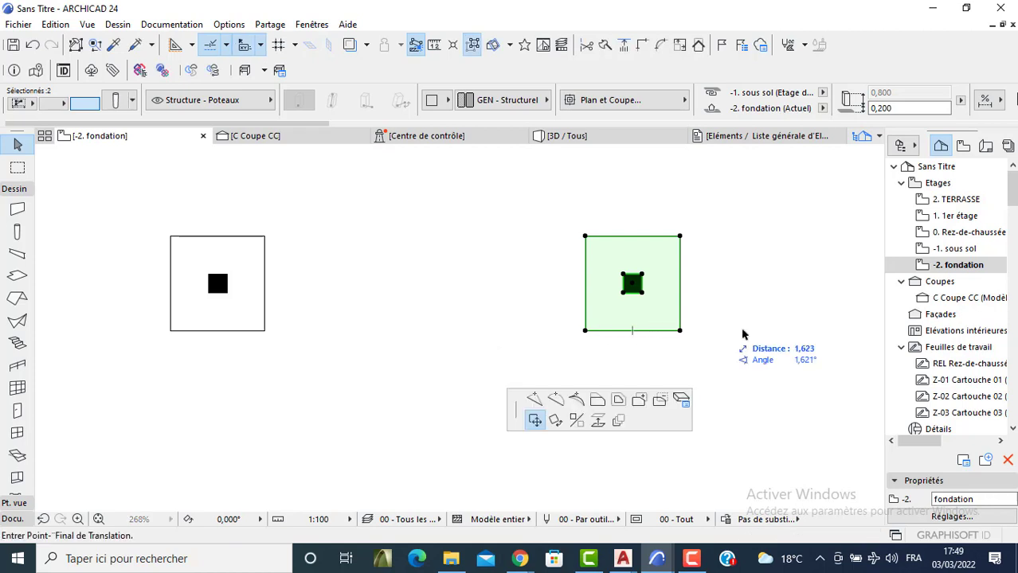
key(ctrl)
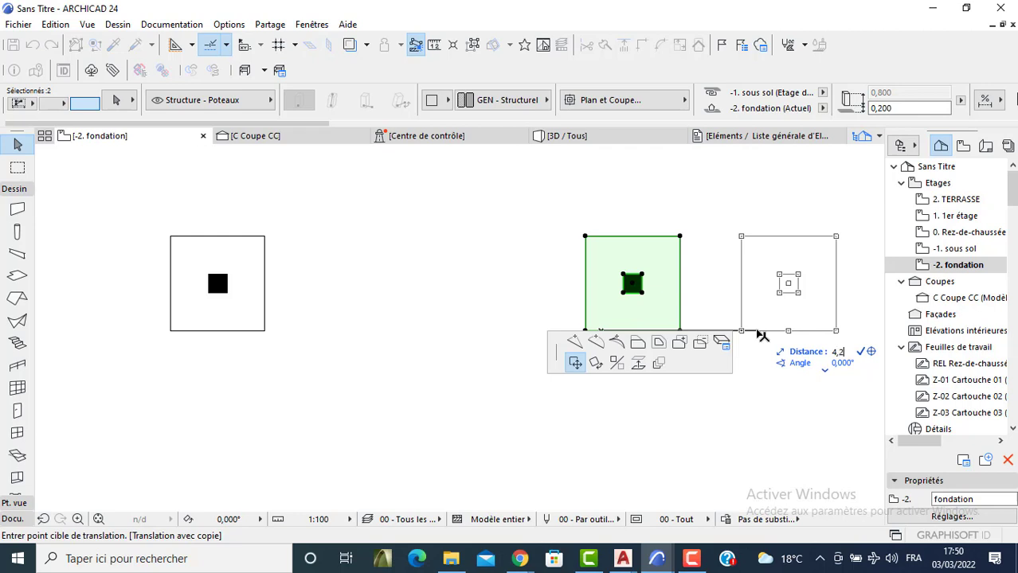
key(Return)
Copy the row's leftmost slab and column straight down so that the copy partly overlaps the original slab.
scroll(614, 282, down, 5)
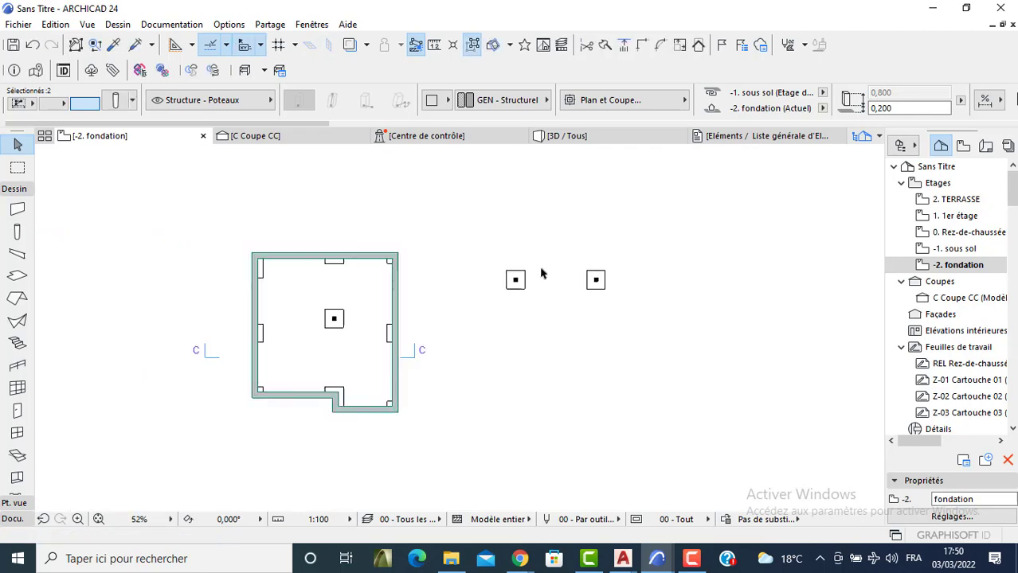
scroll(467, 243, down, 1)
click(441, 235)
drag(440, 235, 480, 267)
click(442, 232)
drag(443, 232, 475, 274)
click(475, 304)
drag(440, 231, 470, 269)
click(471, 273)
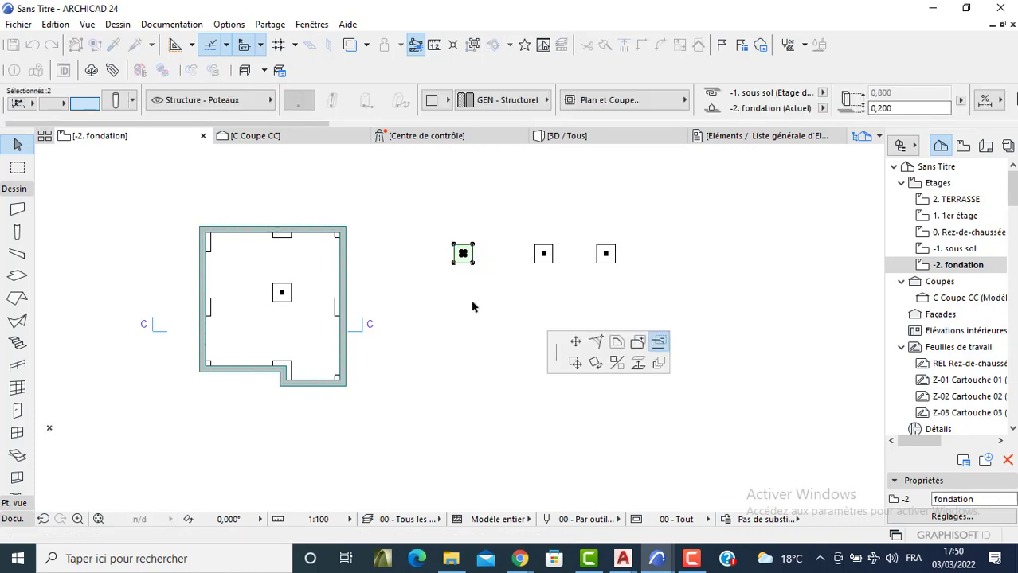
click(576, 363)
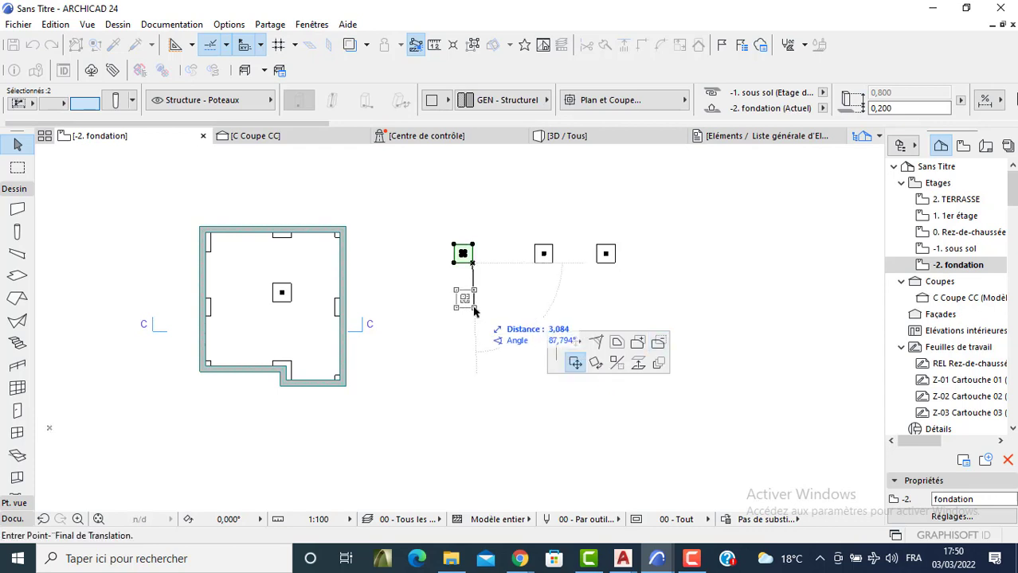
click(470, 279)
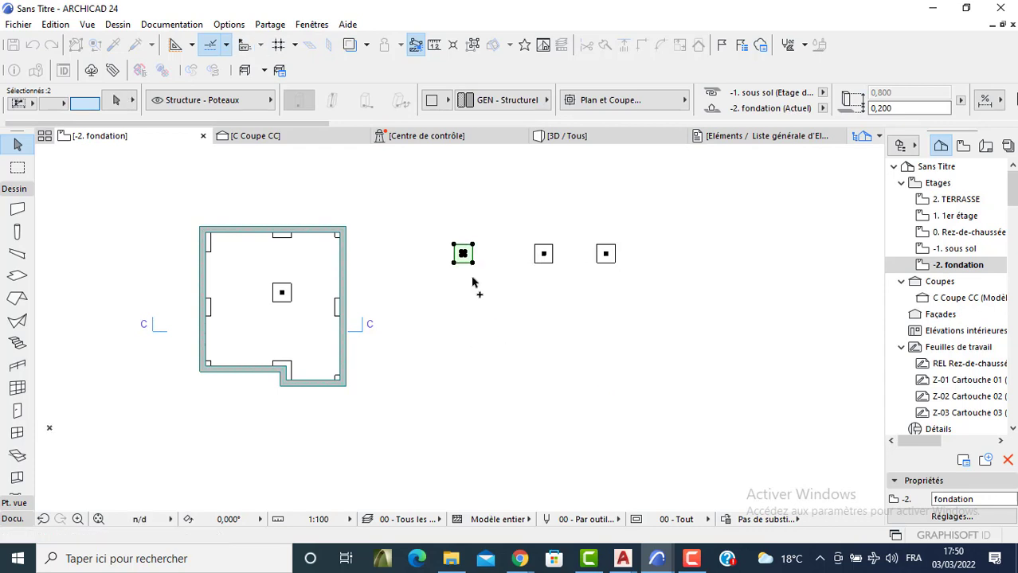
Copy the overlapping slab and column 4,35 straight down, and copy the resulting footing another 4,29 down.
scroll(468, 282, up, 3)
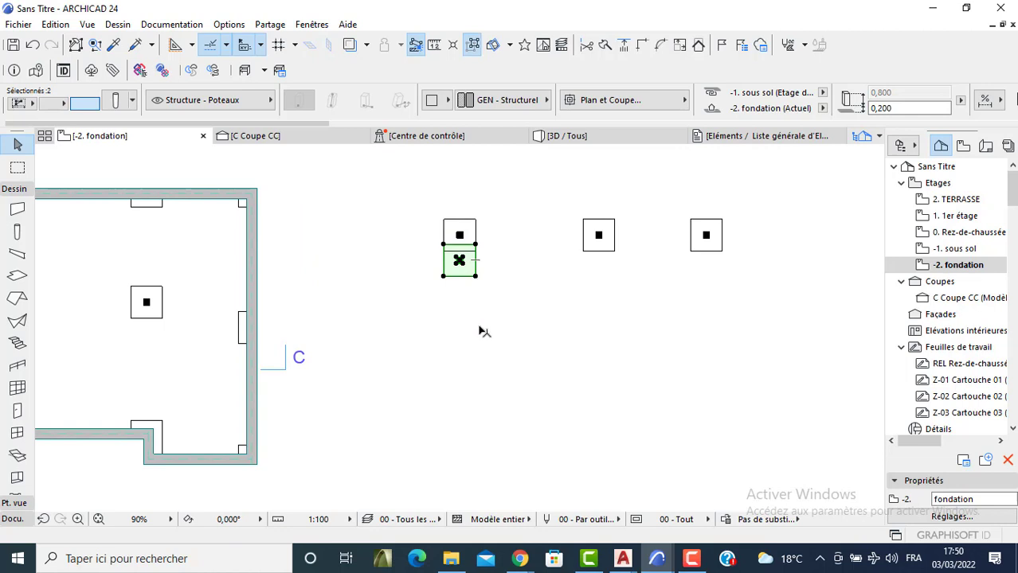
click(475, 275)
key(Tab)
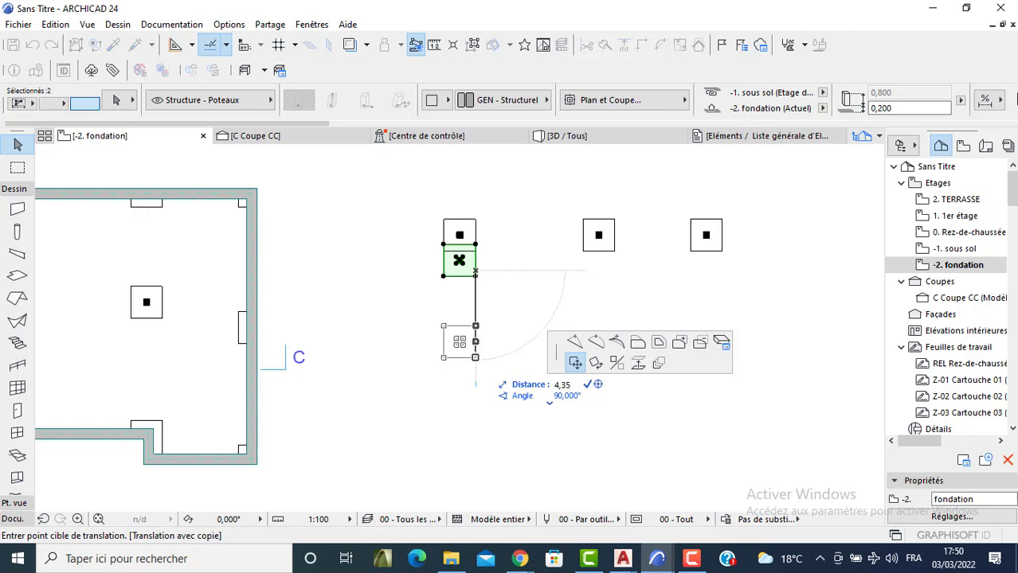
key(Return)
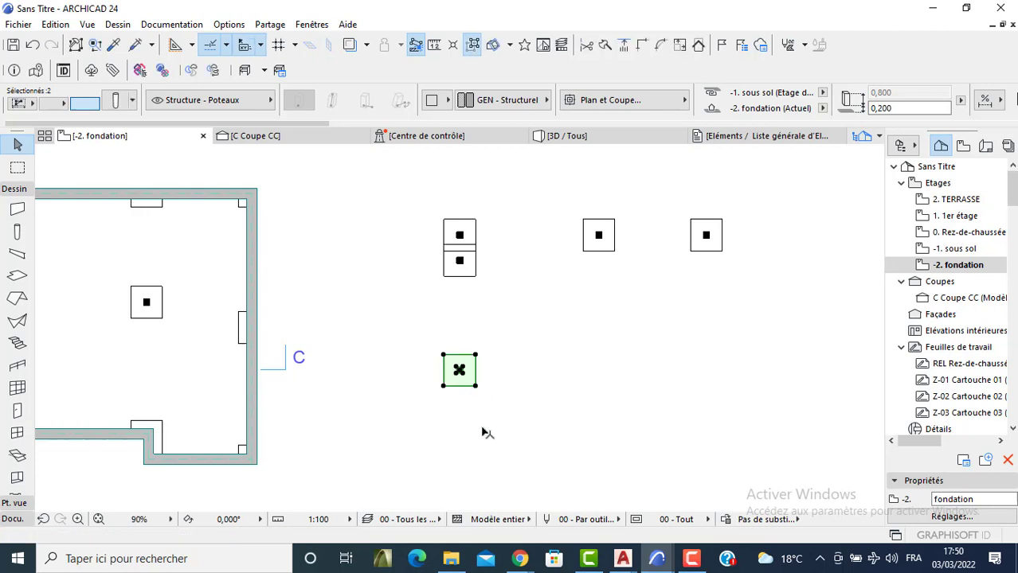
click(476, 385)
key(Tab)
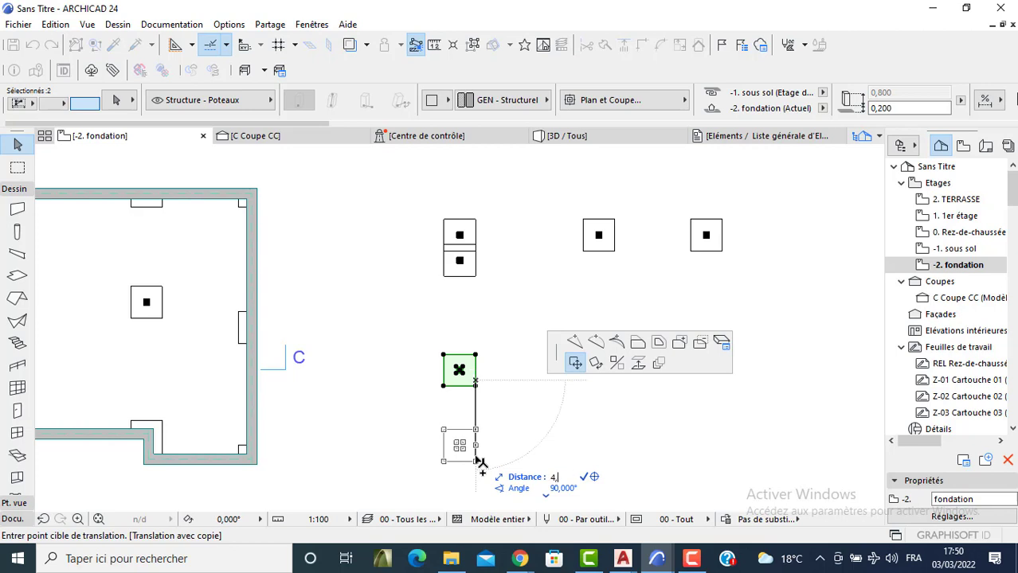
text(4,29)
key(Return)
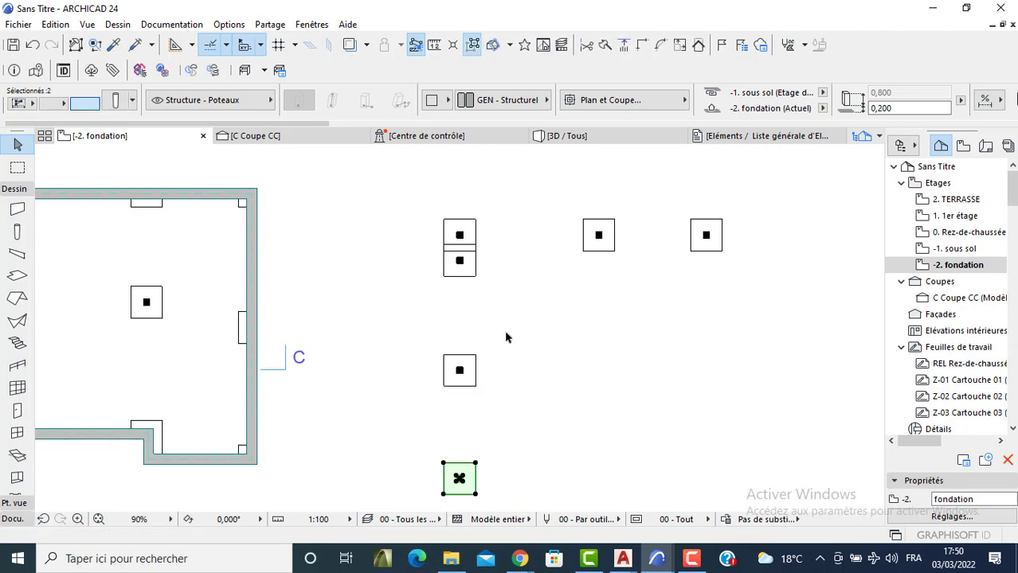
Copy the lowest slab and column of the vertical series 5,5 horizontally to the right.
scroll(486, 323, down, 3)
middle_drag(474, 319, 455, 265)
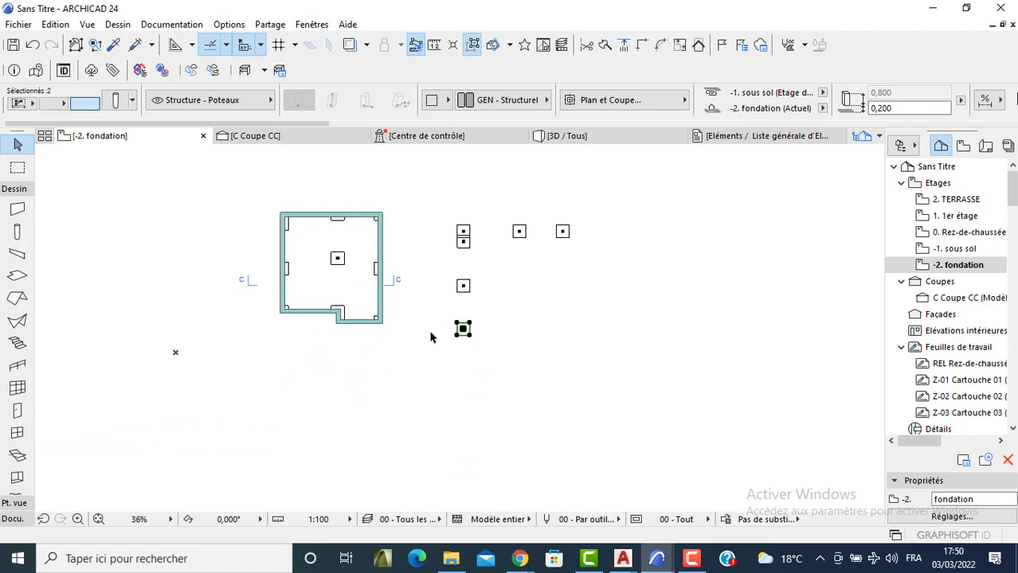
drag(443, 309, 479, 344)
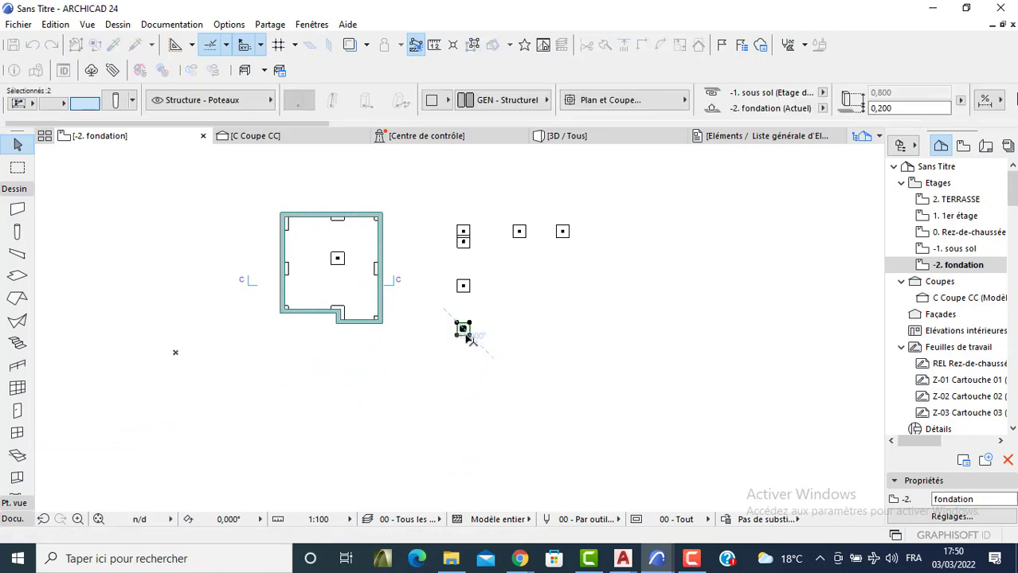
click(467, 337)
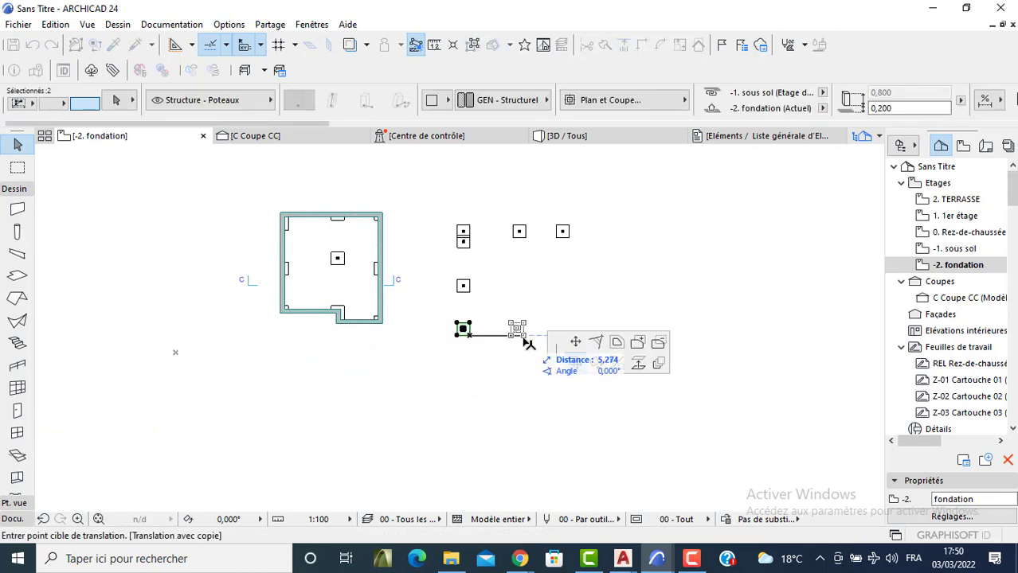
key(Tab)
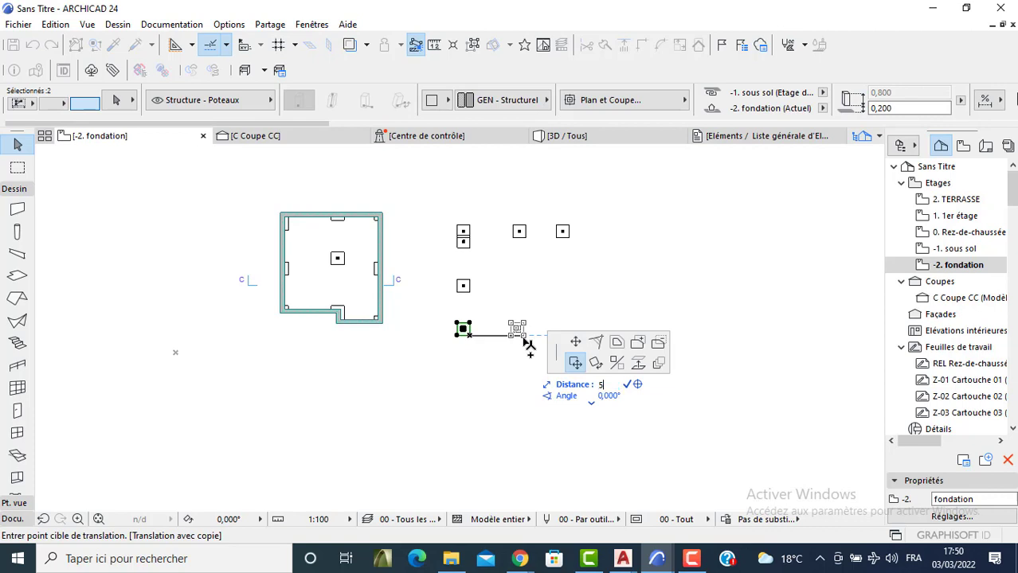
text(5,5)
key(Return)
Copy the middle slab and column of the lowest row 1 straight down.
middle_drag(530, 345, 475, 295)
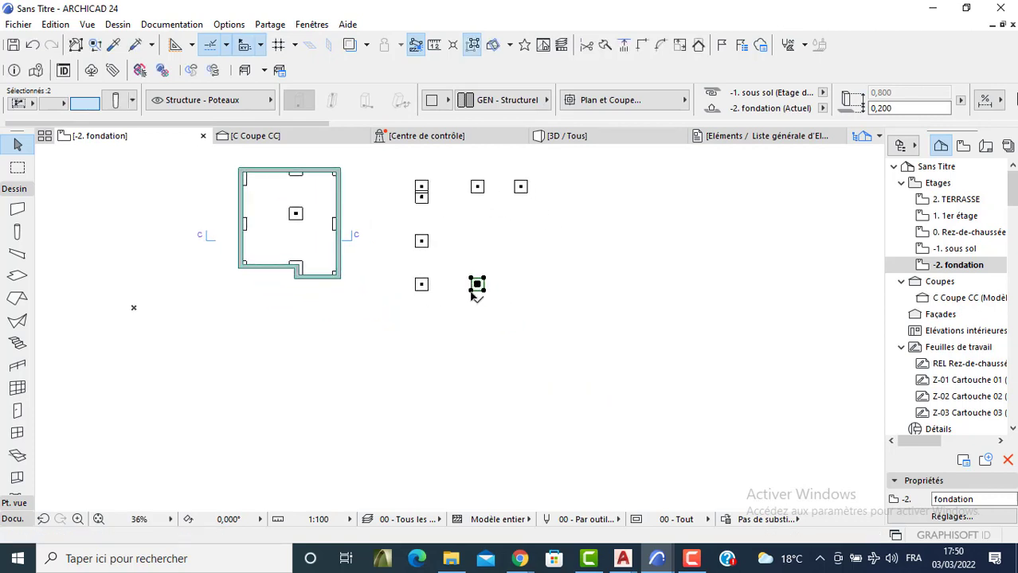
click(482, 338)
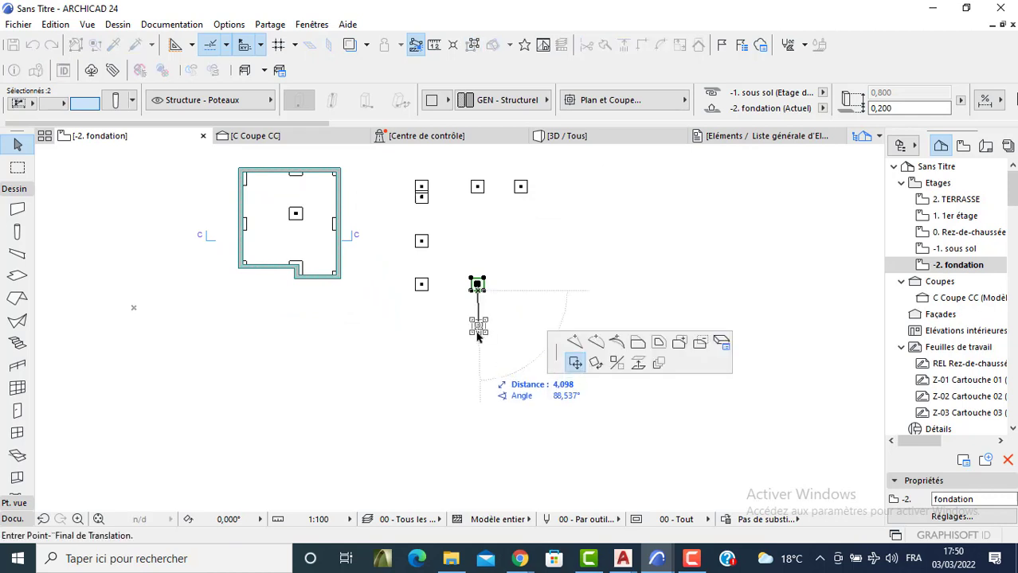
key(ctrl)
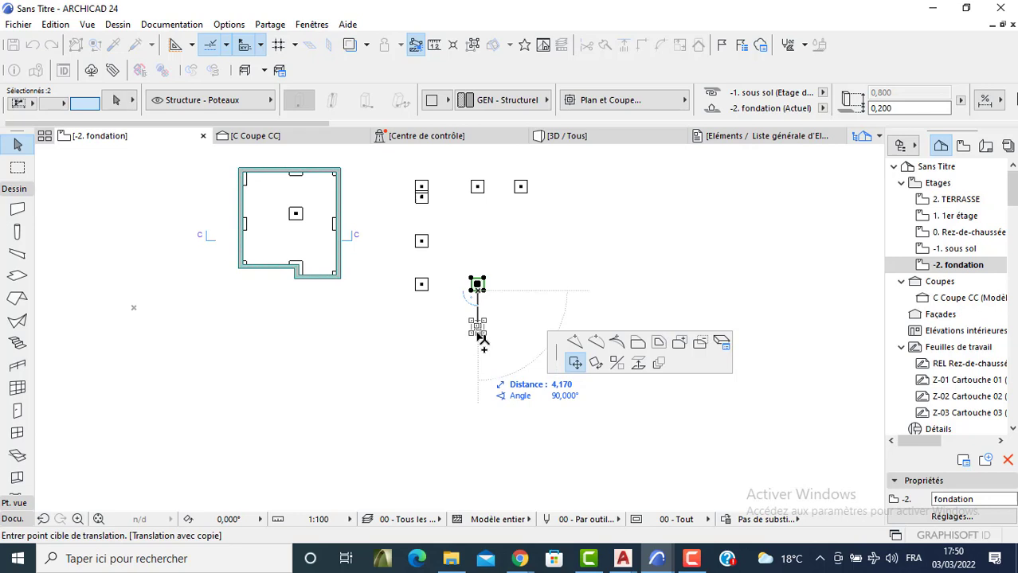
key(Tab)
text(1)
key(Return)
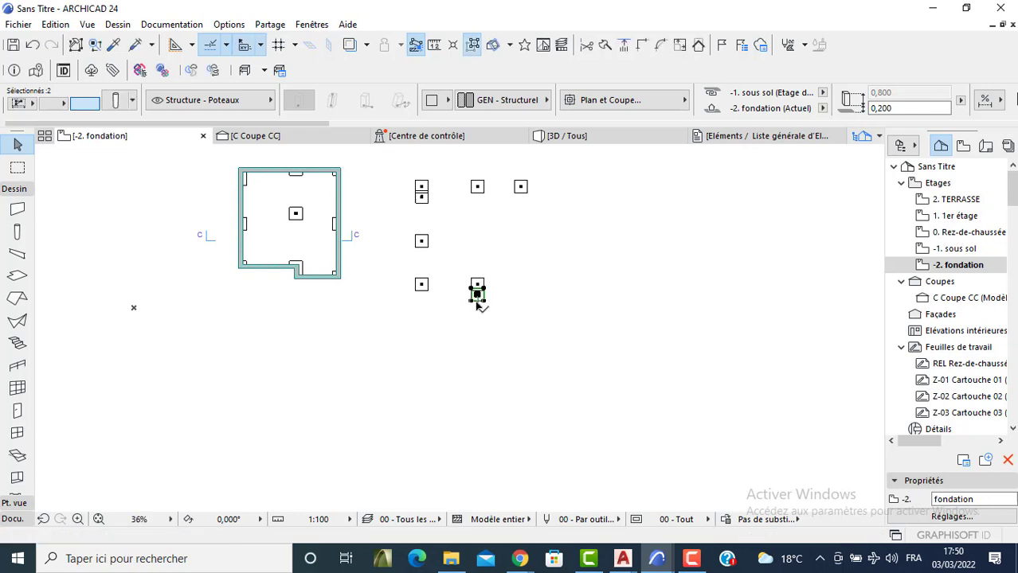
Copy the lowered middle slab and column 4,2 horizontally to the right.
key(ctrl)
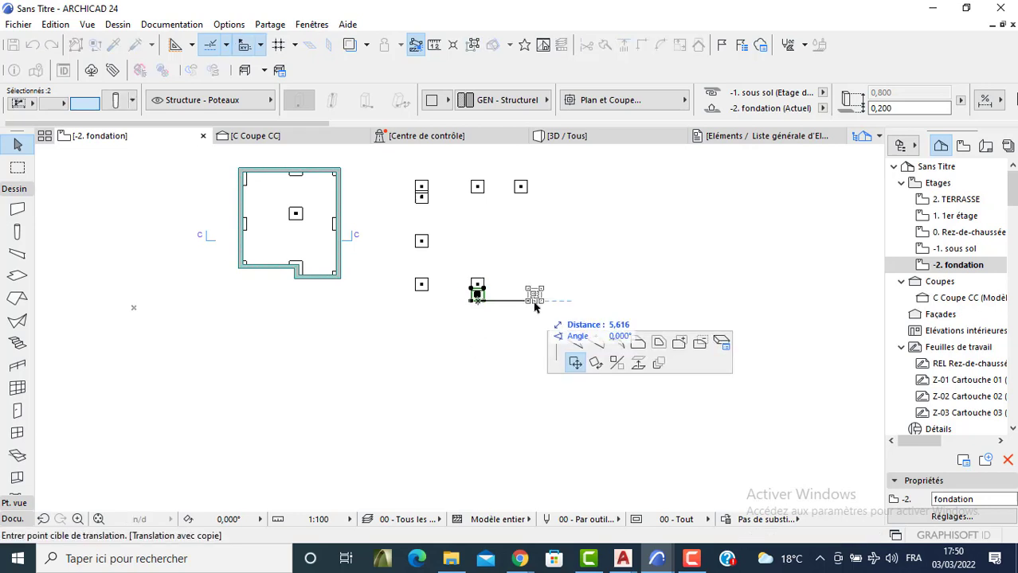
key(Tab)
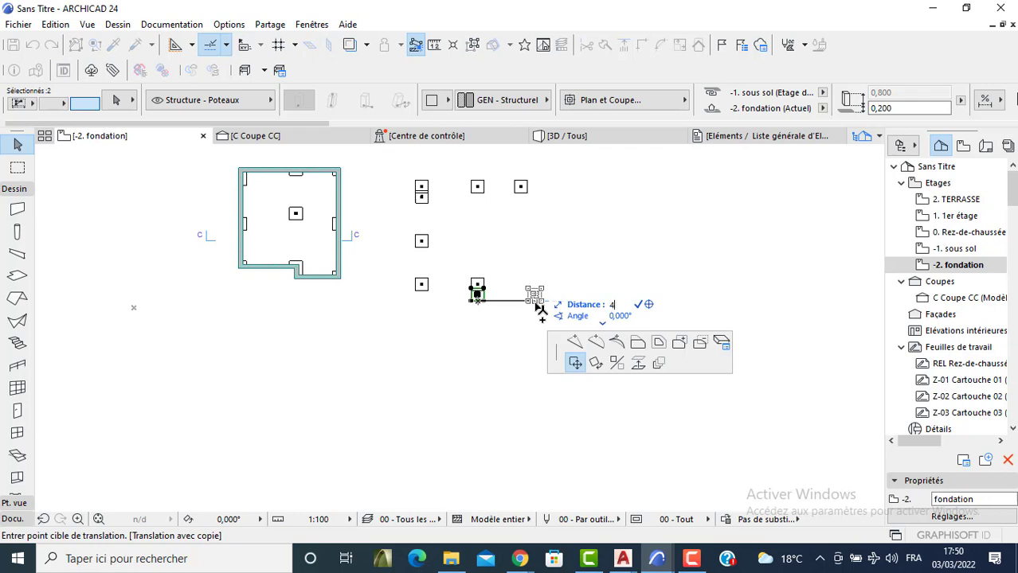
text(4,2)
key(Return)
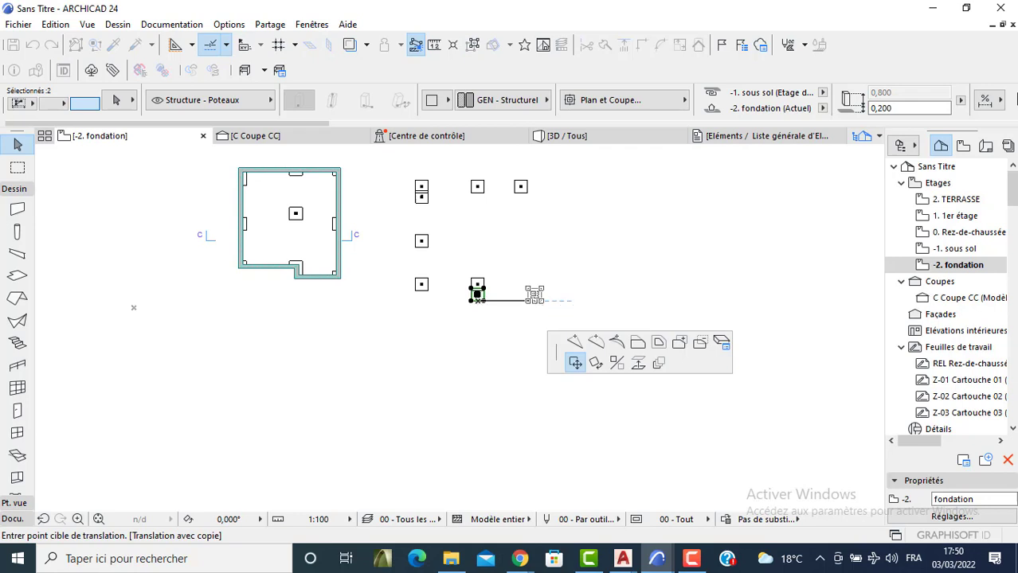
Place the horizontal copy of the lowered middle footing, and copy the resulting slab and column 5,25 straight up.
click(521, 296)
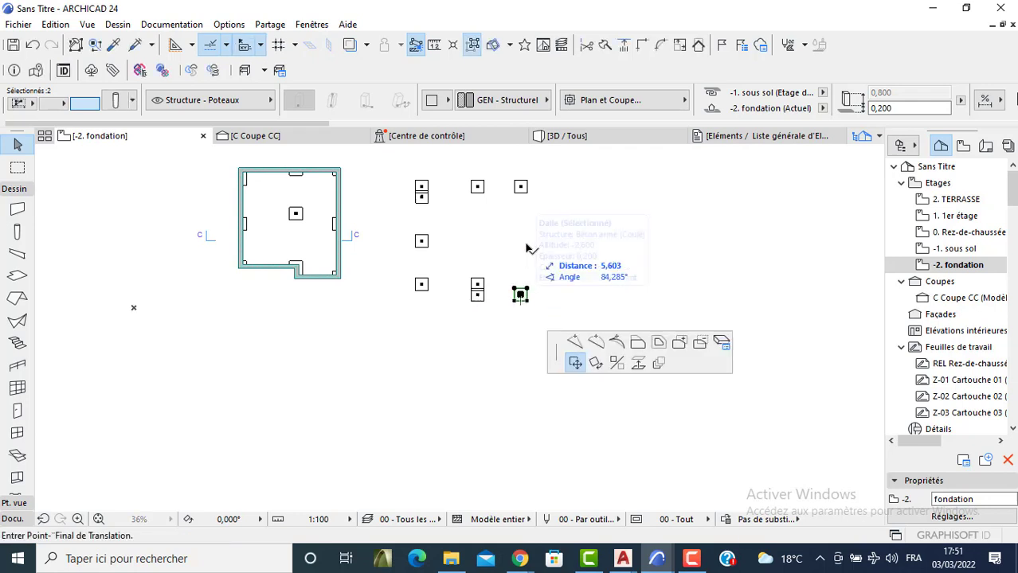
key(Tab)
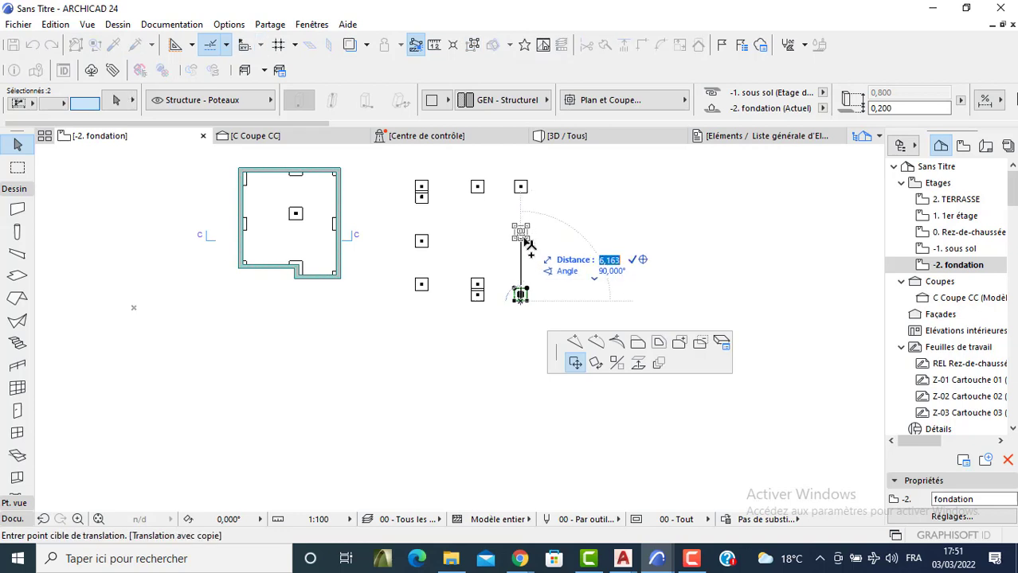
text(5,25)
key(Return)
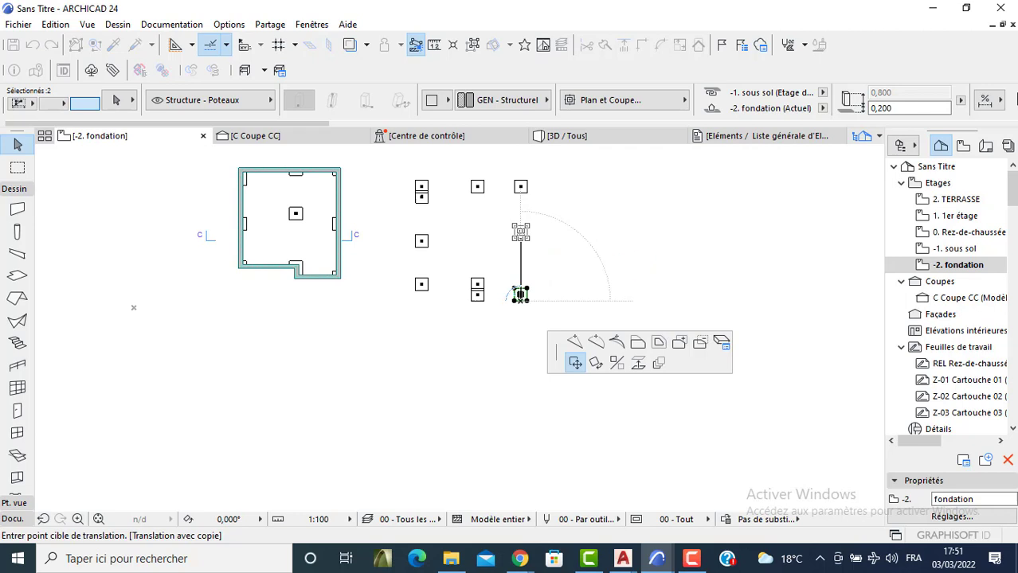
Copy the middle slab and column of the top row 4,3 straight down, and clear the selection.
scroll(476, 192, up, 2)
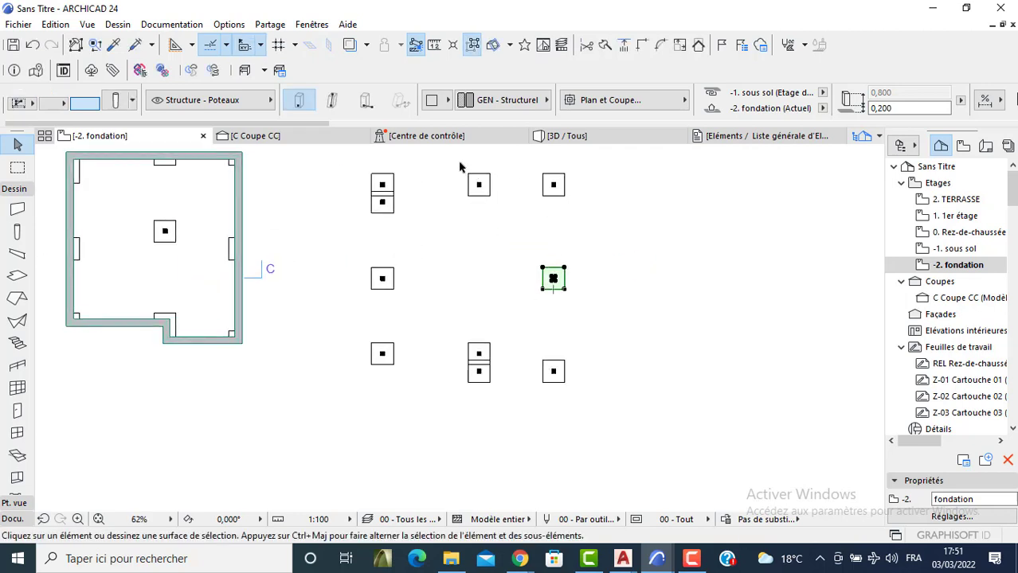
click(457, 167)
click(497, 202)
click(488, 184)
key(ctrl)
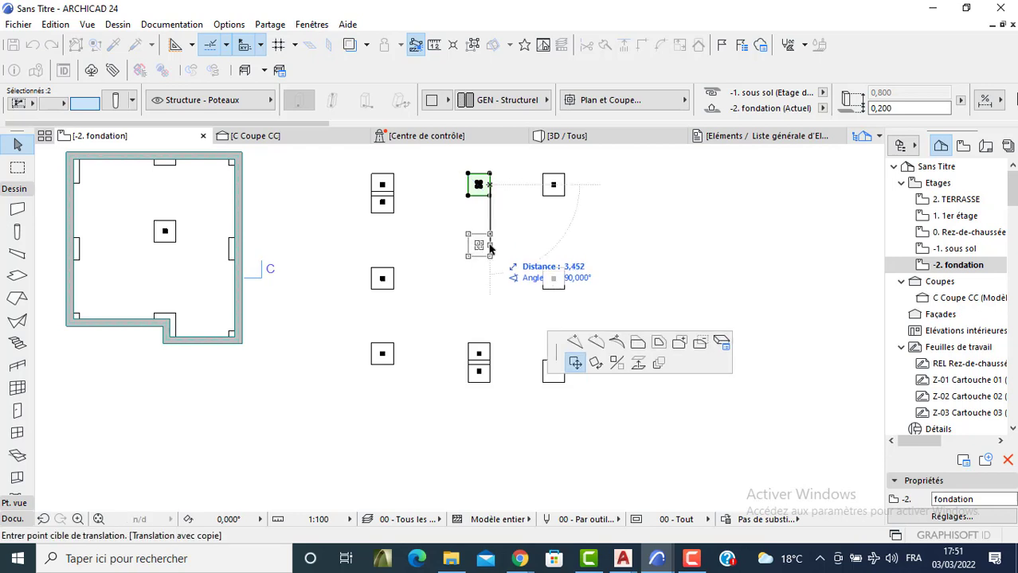
key(Tab)
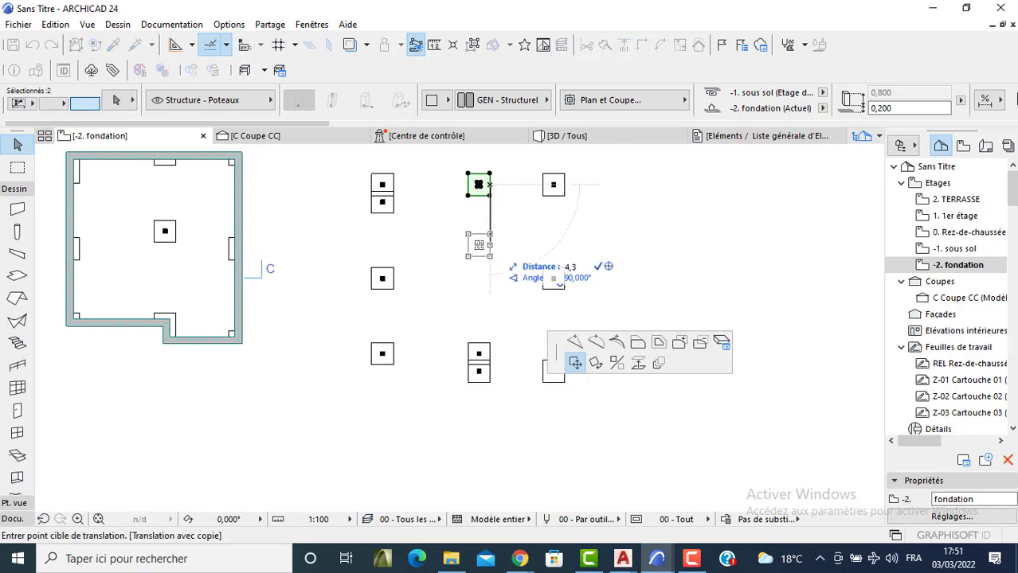
text(4,3)
key(Return)
click(436, 295)
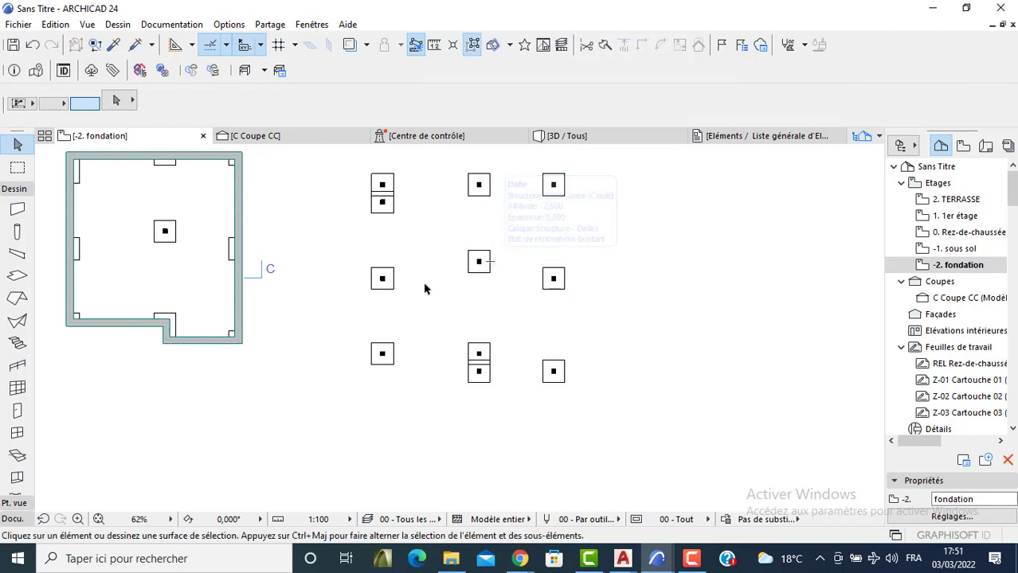
Check the size and positioning settings of the existing beam along the lower edge of the original plan.
click(131, 326)
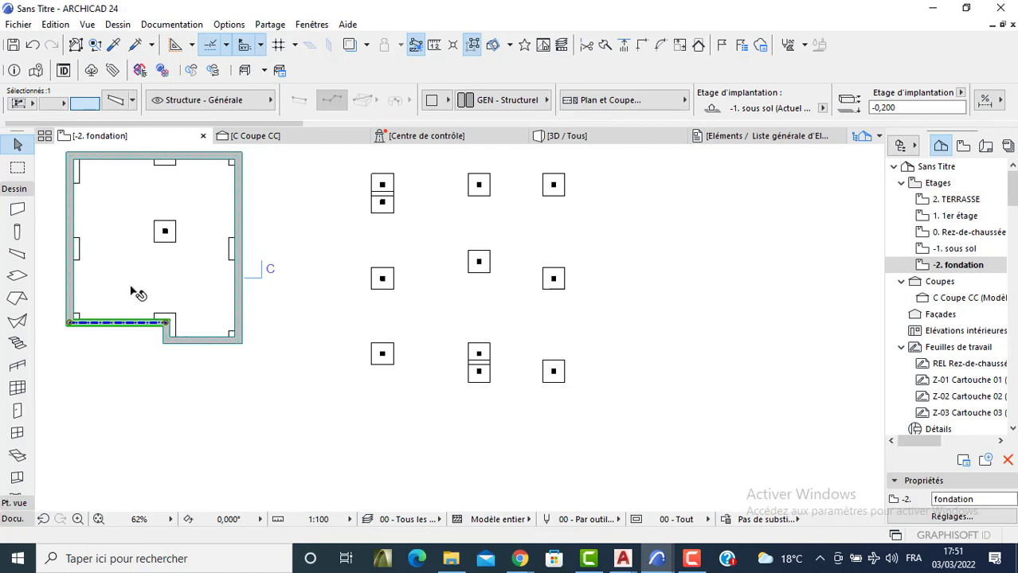
key(ctrl+t)
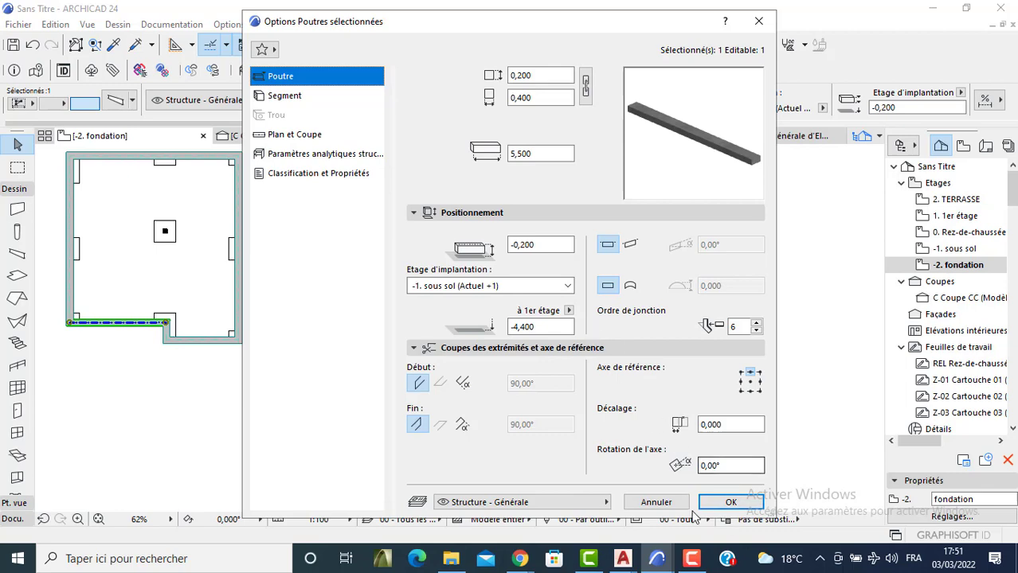
click(657, 502)
key(Escape)
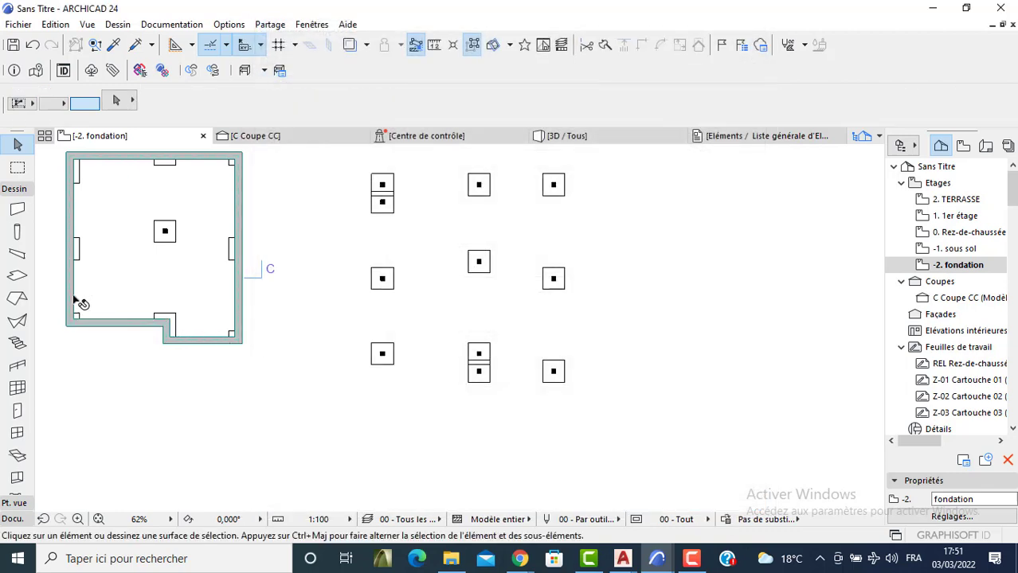
Set the default beam's elevation offset to -0,200 and its home storey to -1. sous sol.
double_click(17, 254)
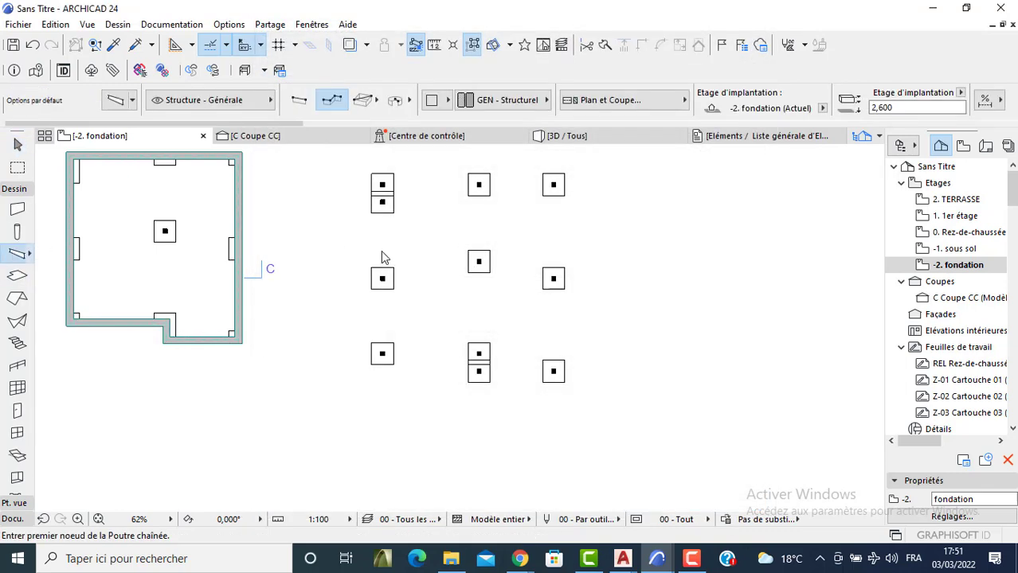
drag(531, 245, 489, 252)
text(-0,200)
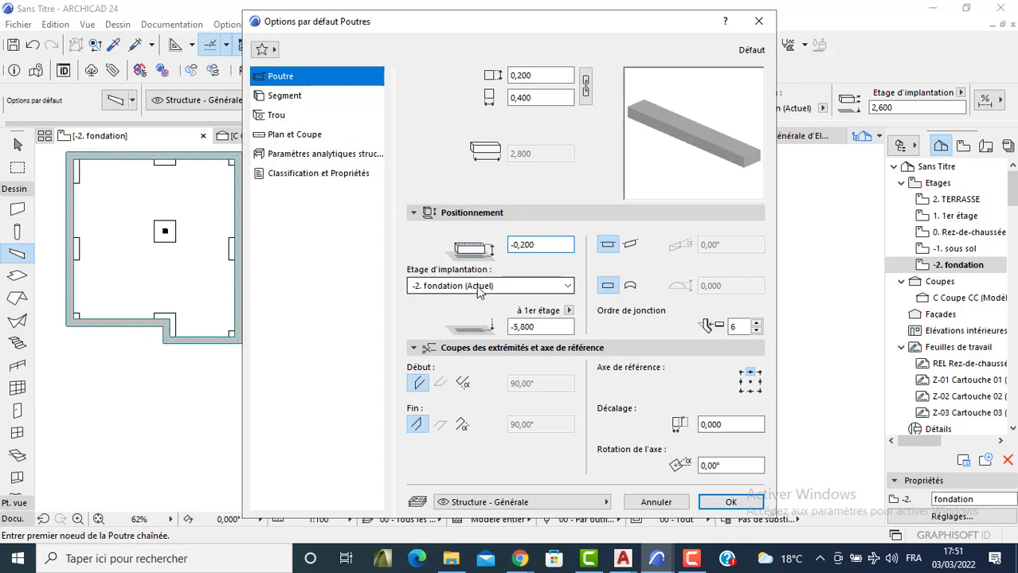
click(470, 286)
click(450, 316)
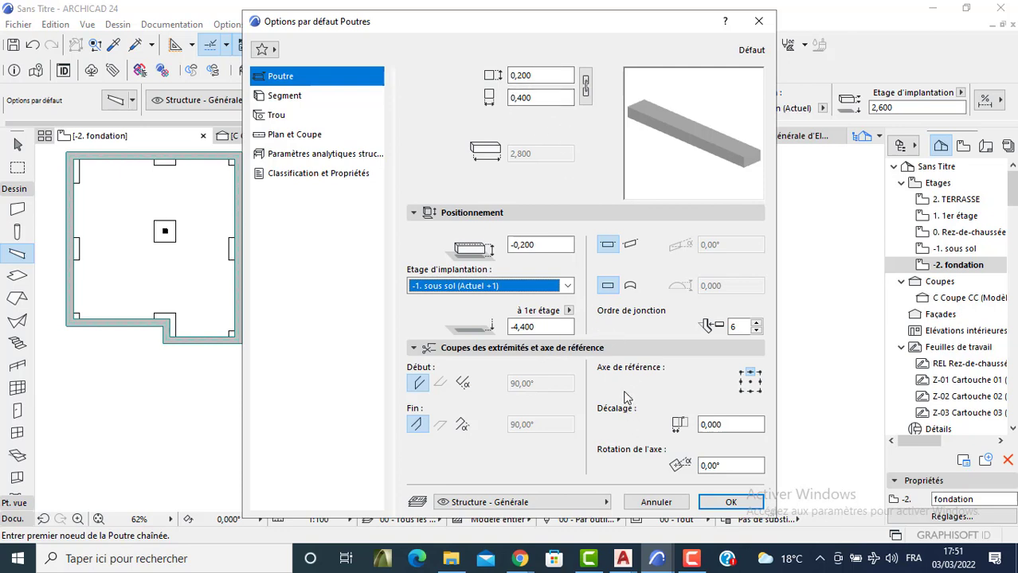
Override all five surfaces of the default beam segment with Béton - Brut, linking them together.
click(293, 98)
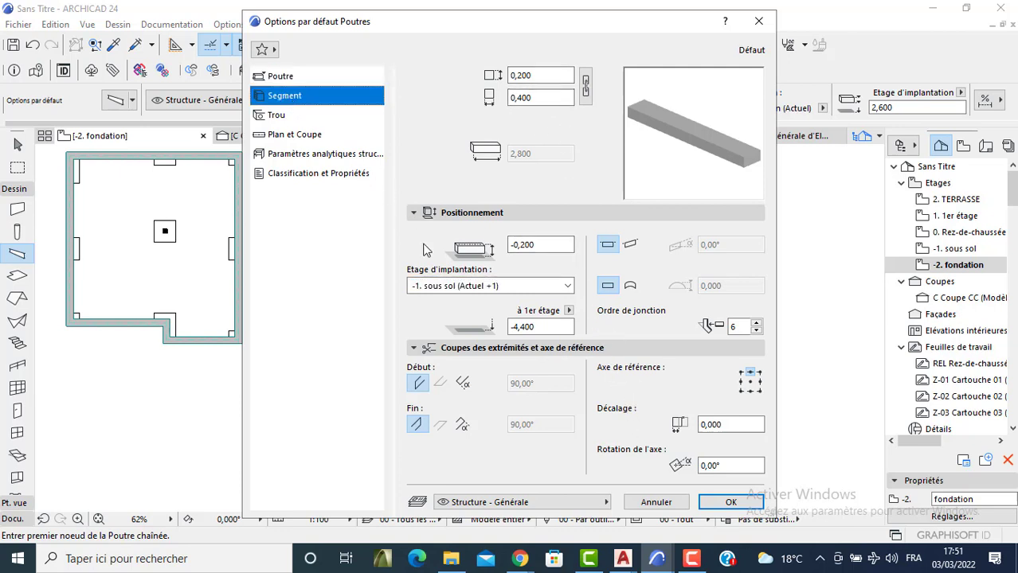
click(420, 405)
click(419, 342)
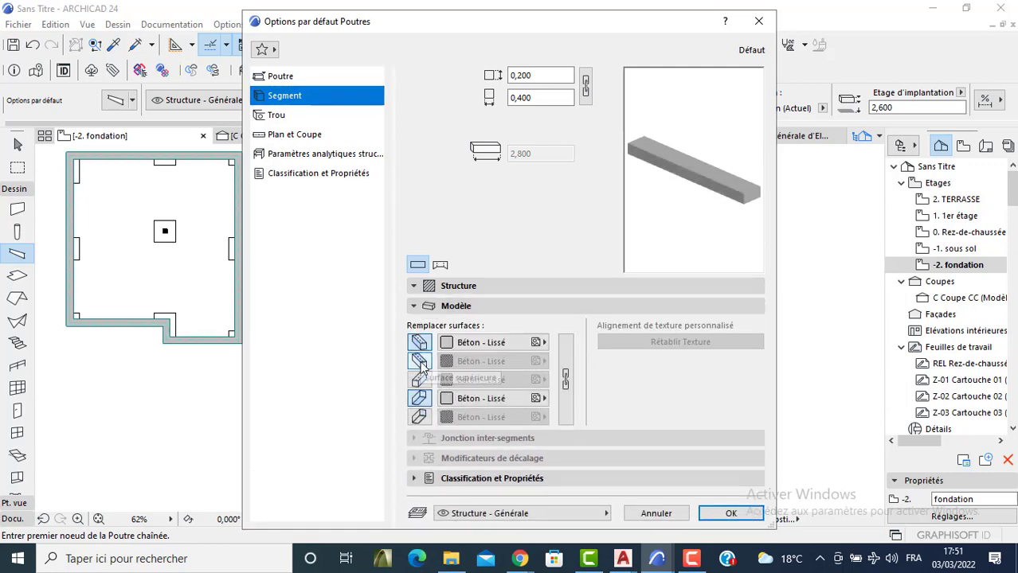
click(419, 361)
click(419, 380)
click(419, 417)
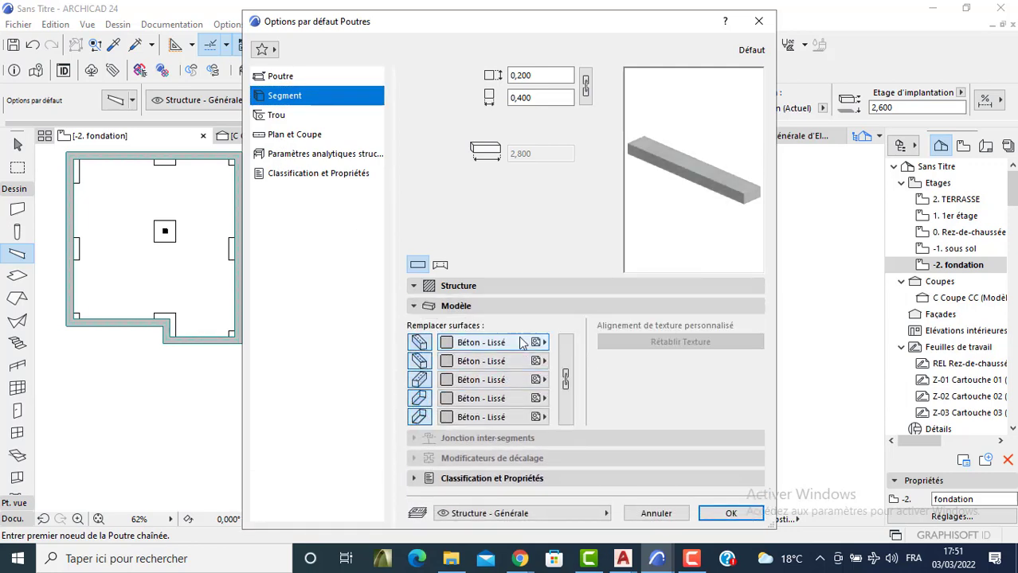
click(490, 342)
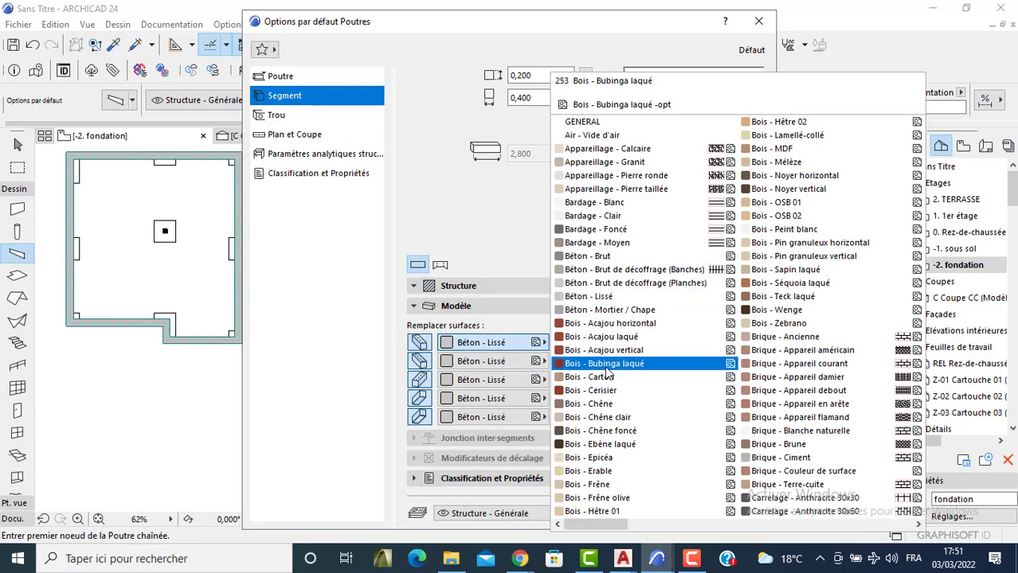
click(611, 257)
click(567, 390)
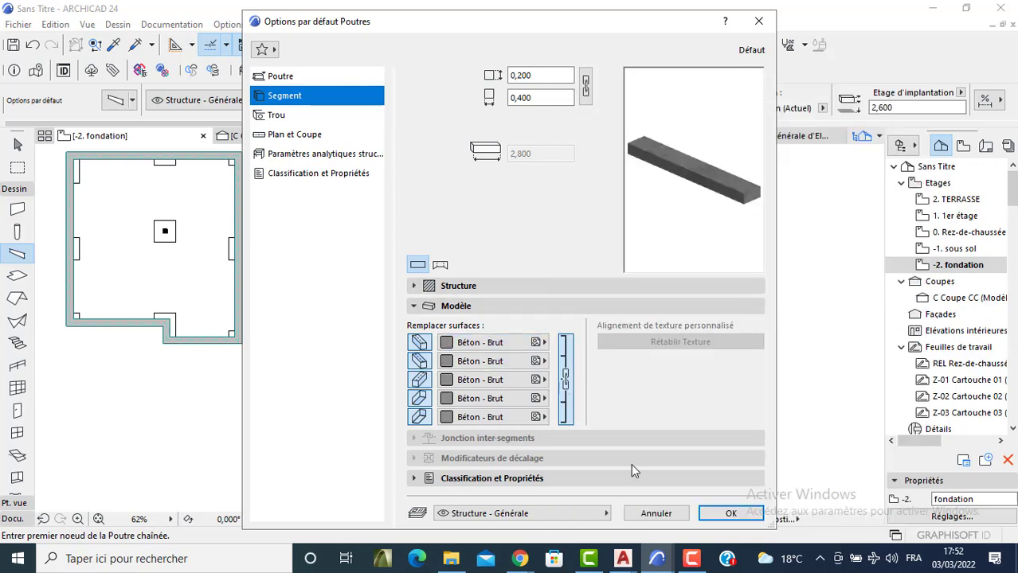
click(700, 515)
Set the default beam's reference axis to the upper-right corner of its cross-section.
mouse_move(427, 143)
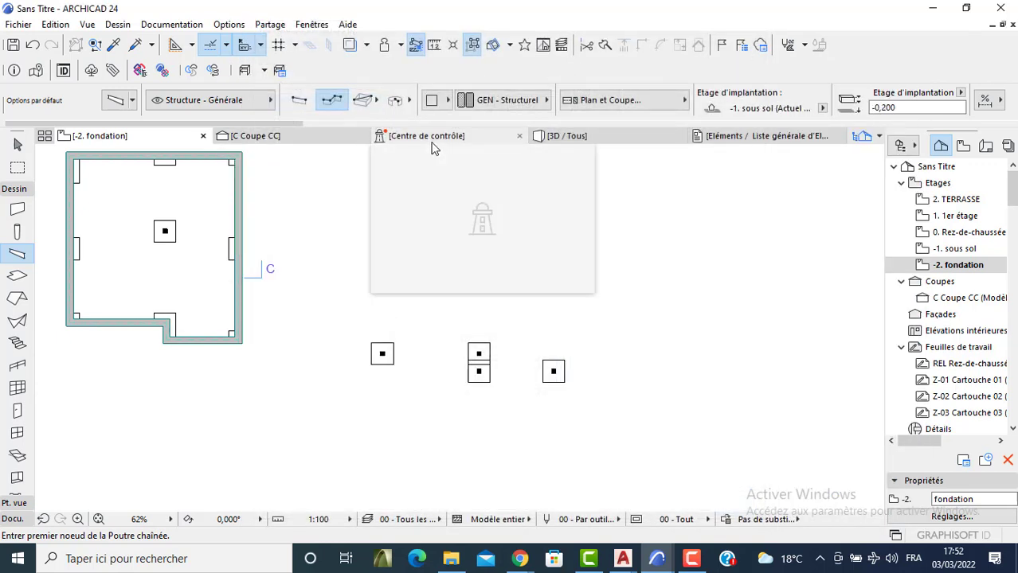
scroll(336, 244, up, 5)
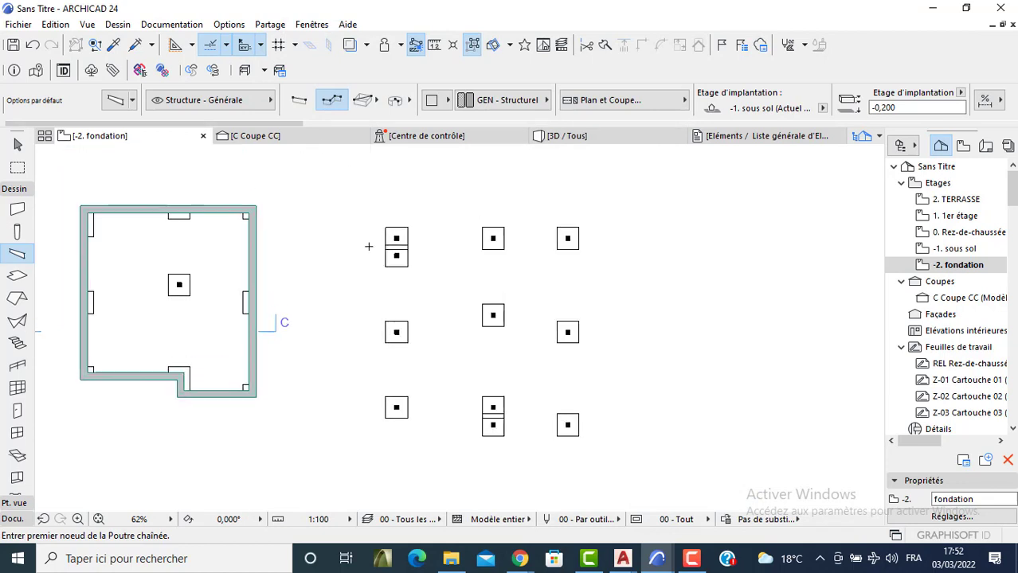
scroll(649, 254, up, 5)
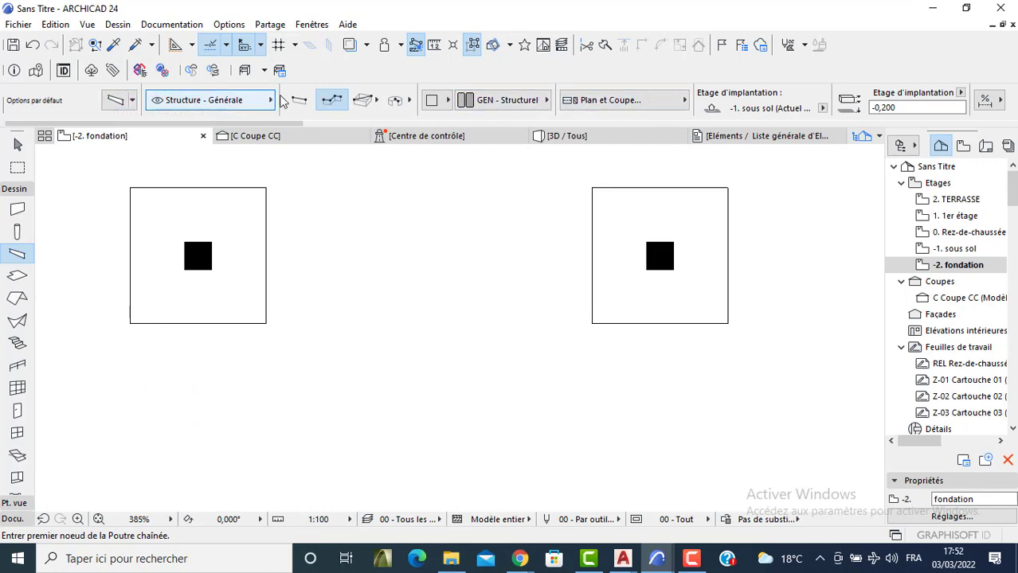
click(574, 106)
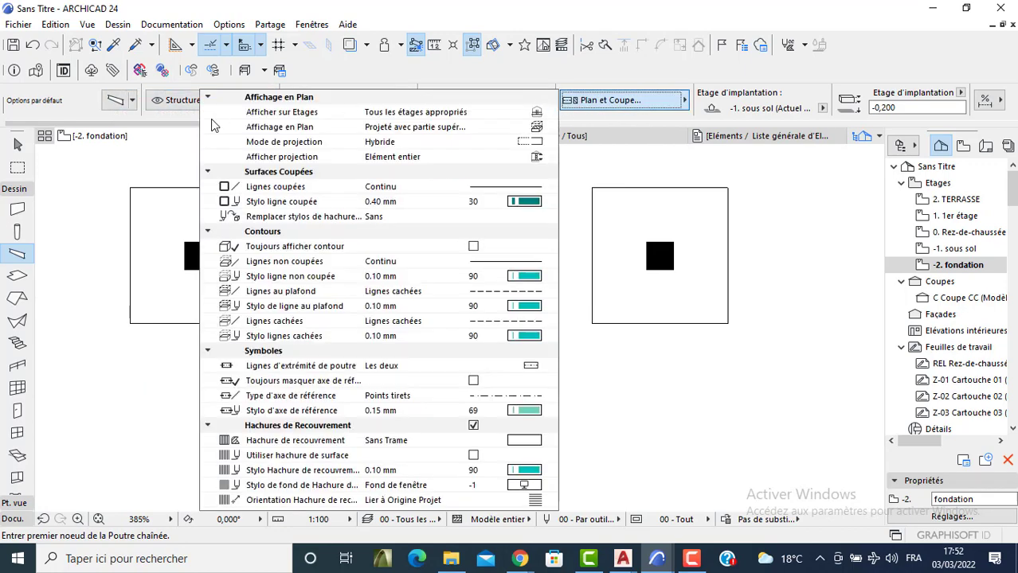
key(ctrl+t)
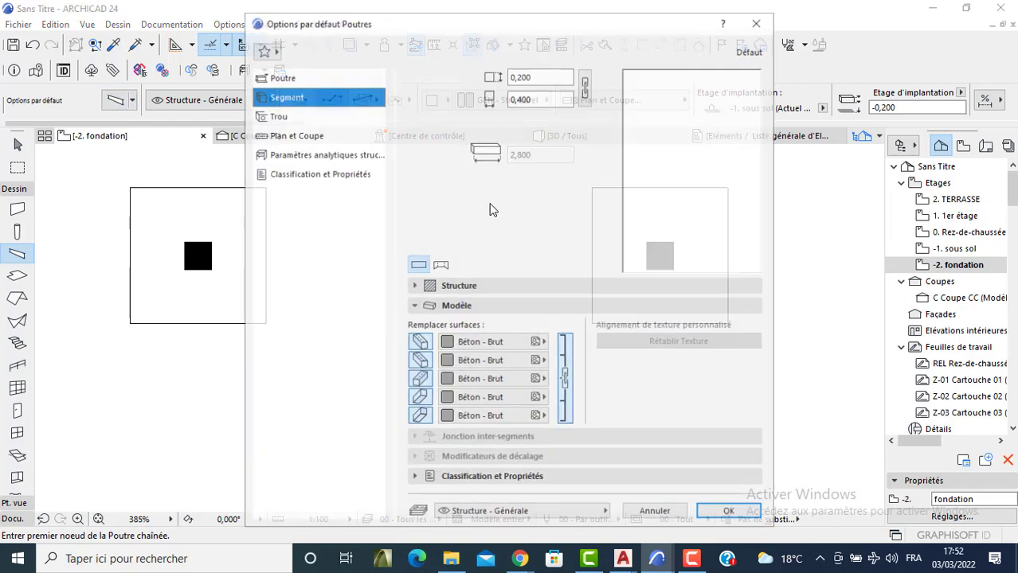
click(282, 76)
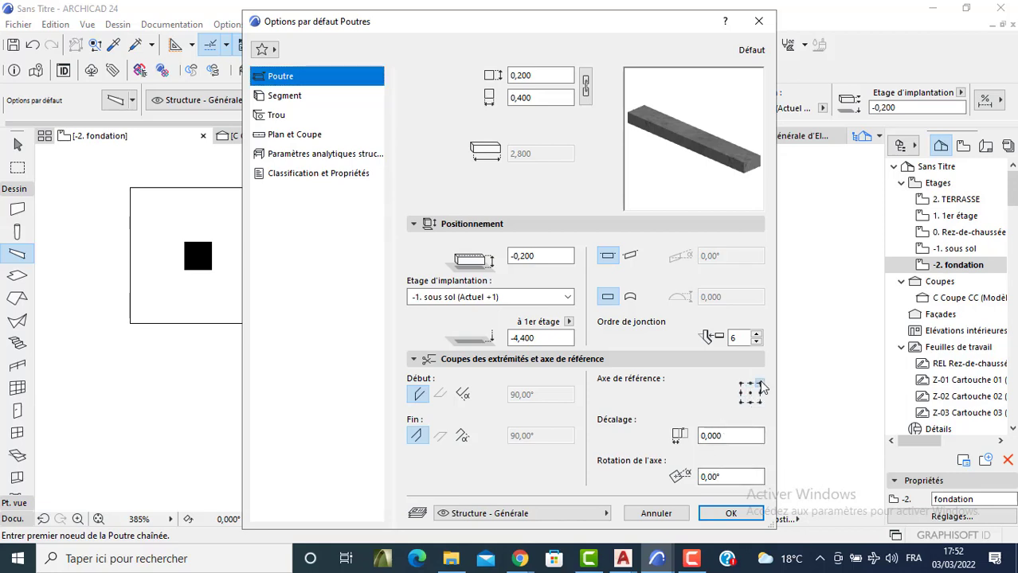
click(731, 512)
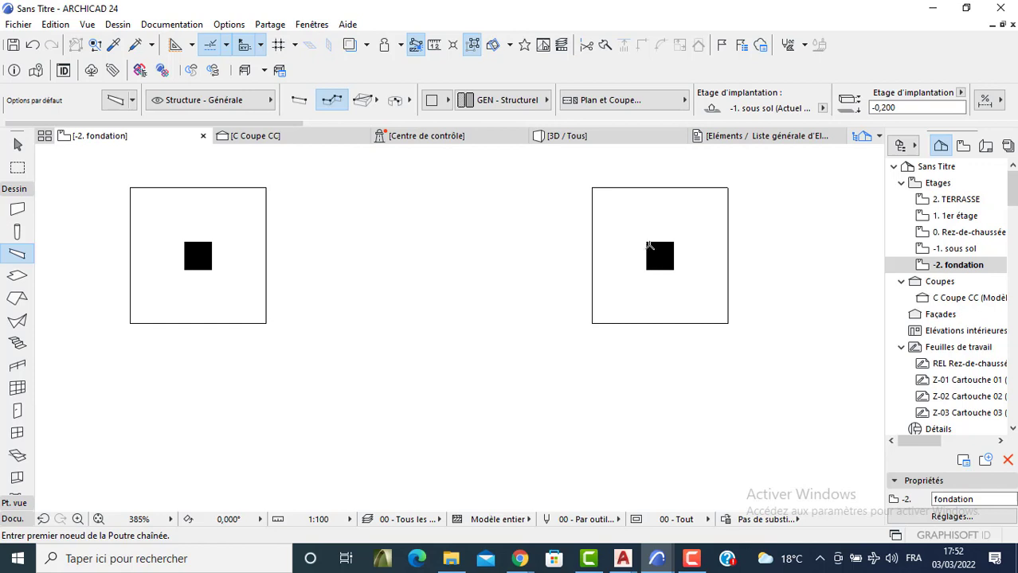
Draw a chained beam from the top-right column along the top row to the top-left column and down to the bottom-left column.
click(647, 241)
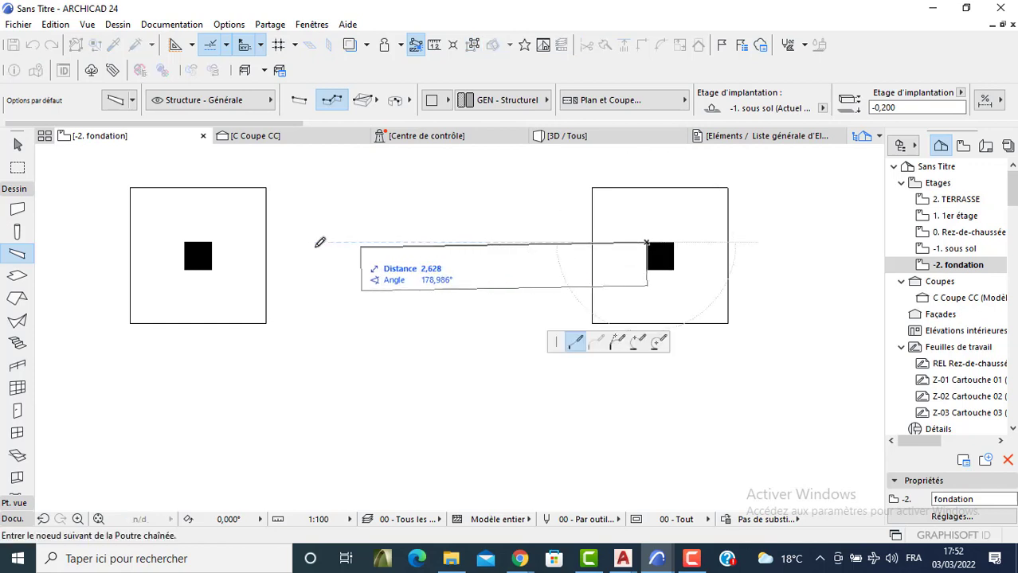
middle_drag(246, 243, 498, 236)
scroll(357, 251, down, 2)
middle_drag(270, 253, 399, 235)
click(244, 227)
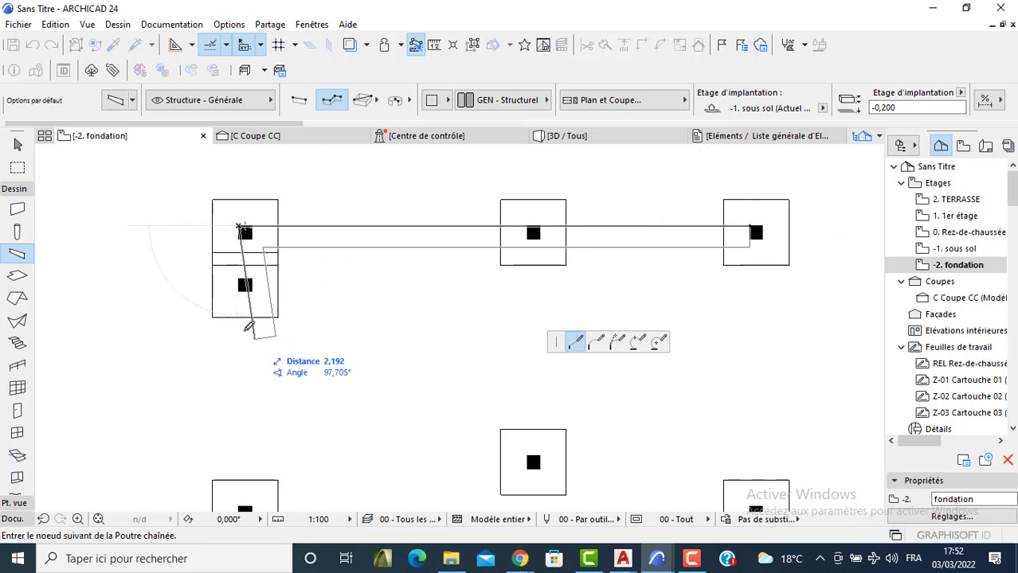
middle_drag(250, 386, 248, 244)
scroll(246, 246, down, 2)
middle_drag(248, 336, 258, 237)
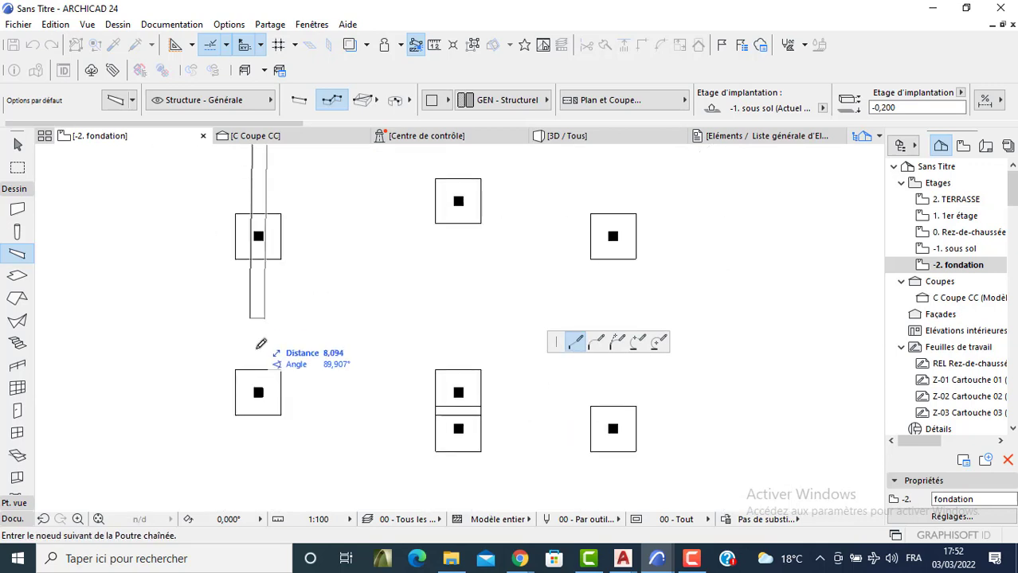
click(258, 392)
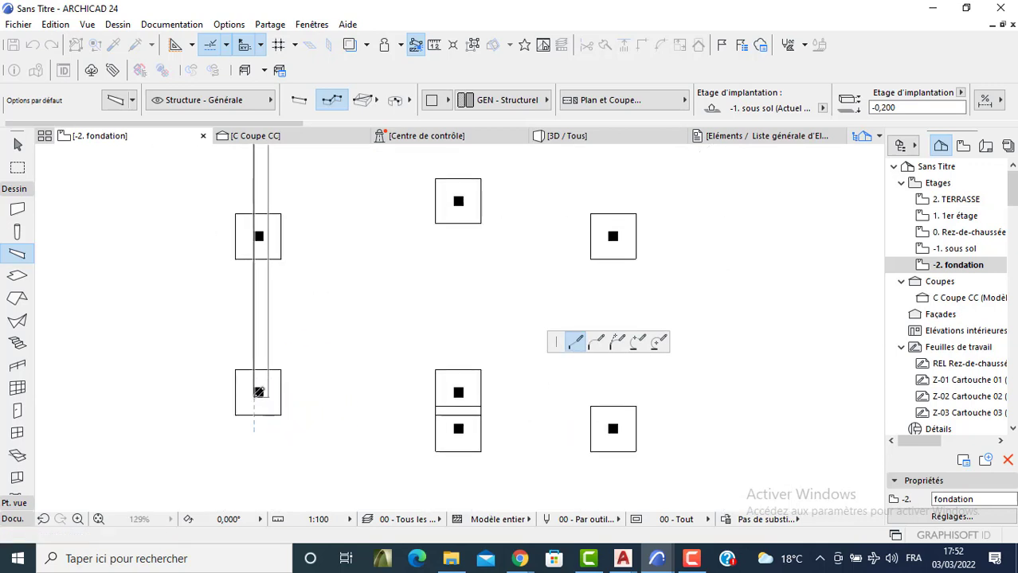
Continue the chained beam through both lower middle columns and the bottom-right column, and close it at the top-right column.
click(459, 392)
click(458, 428)
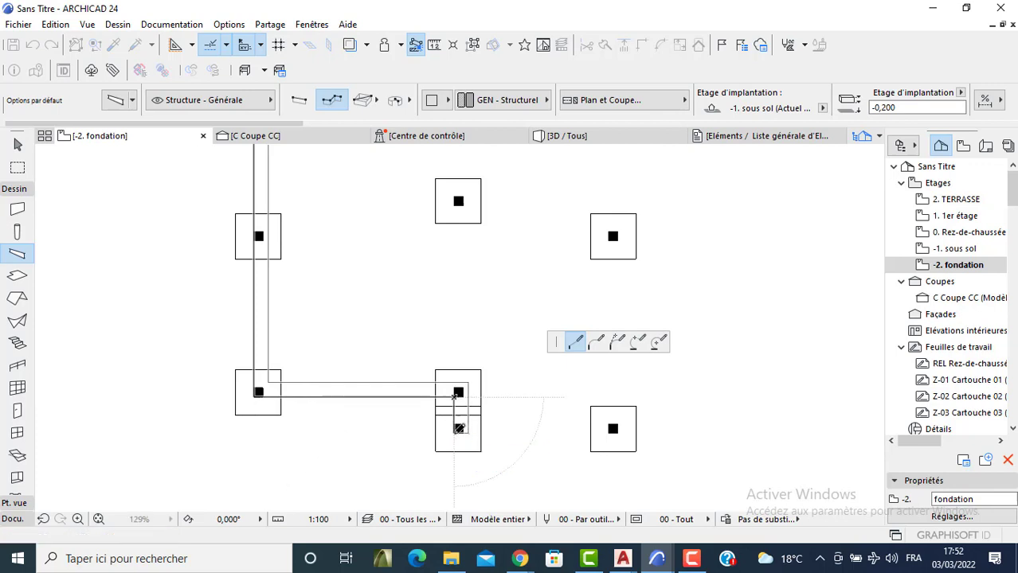
click(619, 432)
middle_drag(607, 310, 536, 410)
middle_drag(559, 219, 542, 266)
click(525, 187)
click(528, 185)
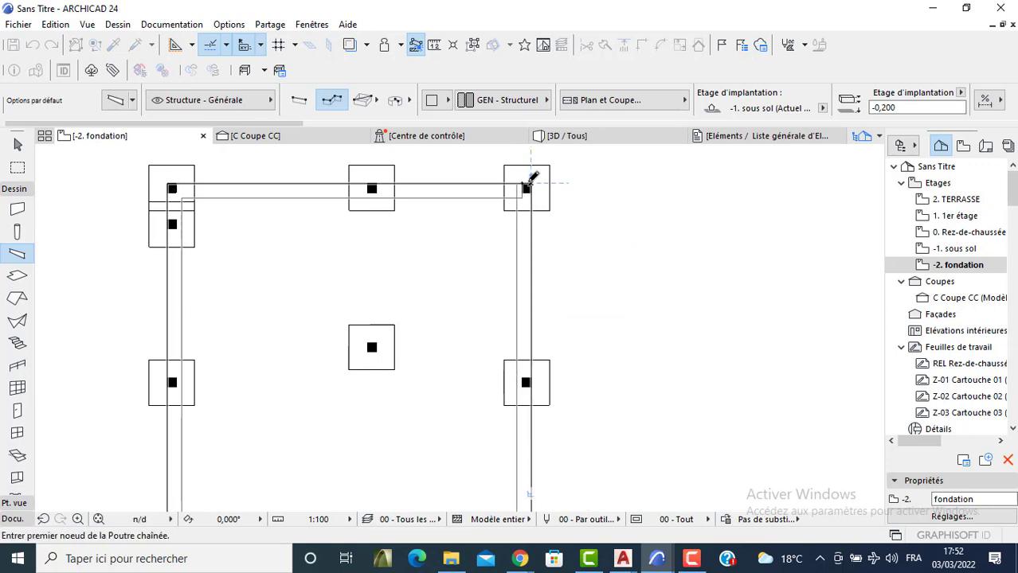
Reduce the default beam's width for the interior beams.
scroll(377, 192, up, 2)
middle_drag(352, 321, 352, 222)
click(116, 100)
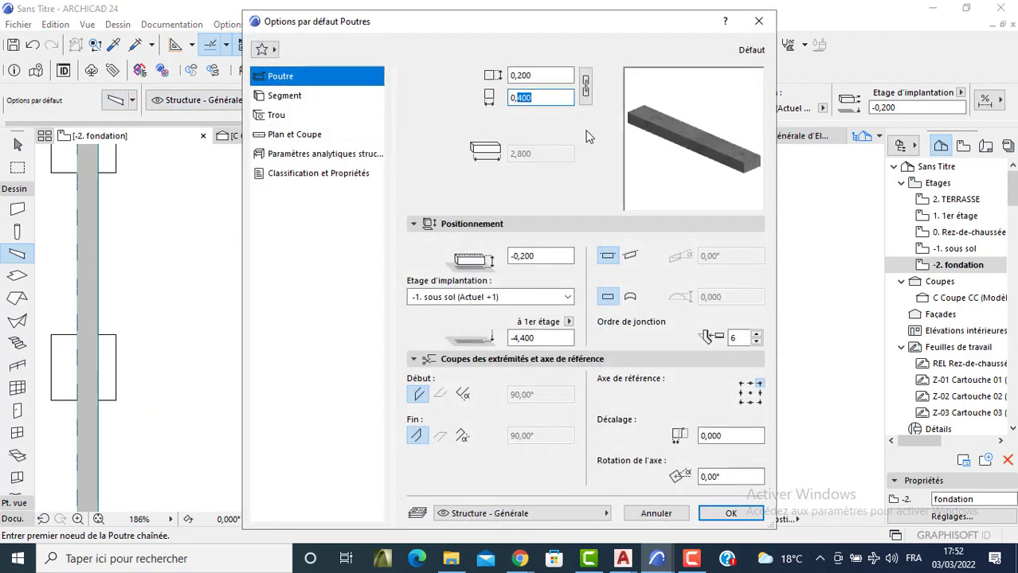
key(Return)
Draw an interior beam about 9.09 m long from the lower middle column up to the top perimeter beam.
scroll(401, 289, down, 3)
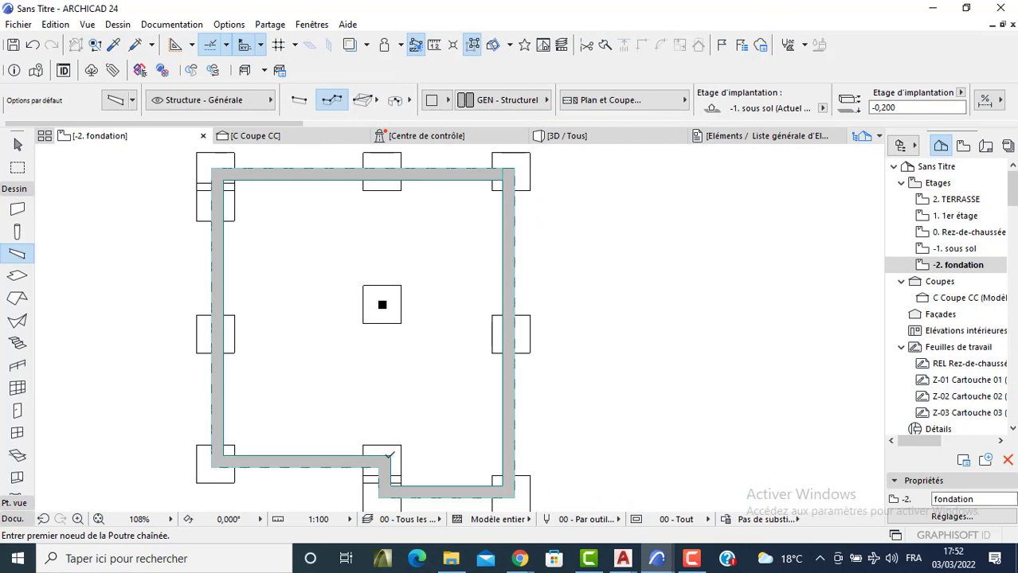
click(390, 454)
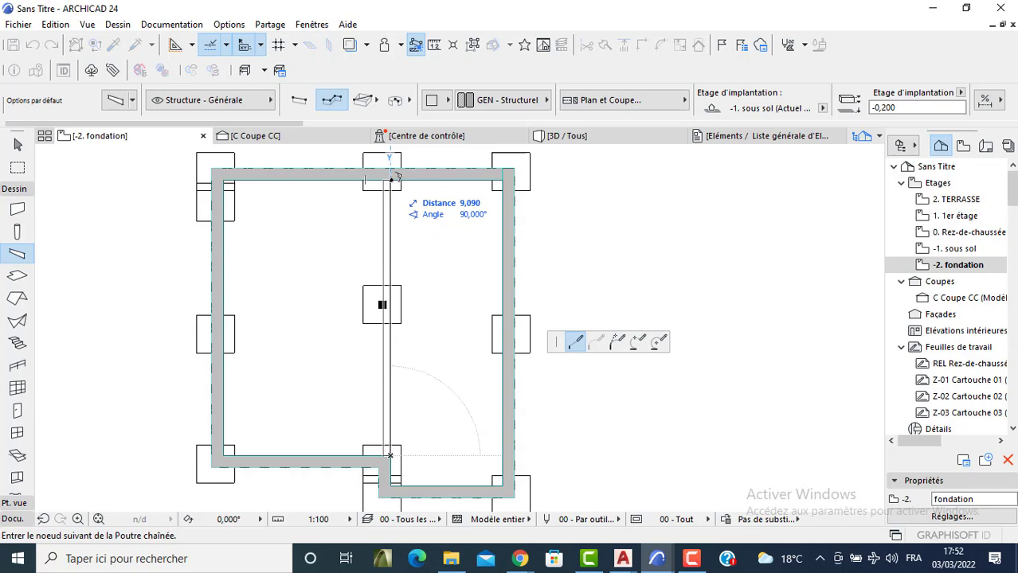
click(390, 180)
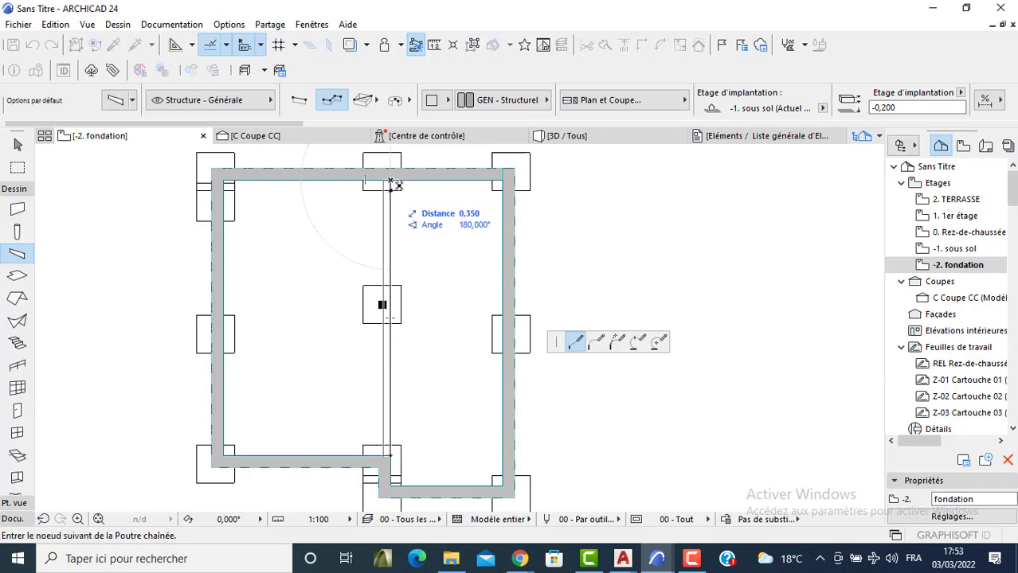
click(390, 180)
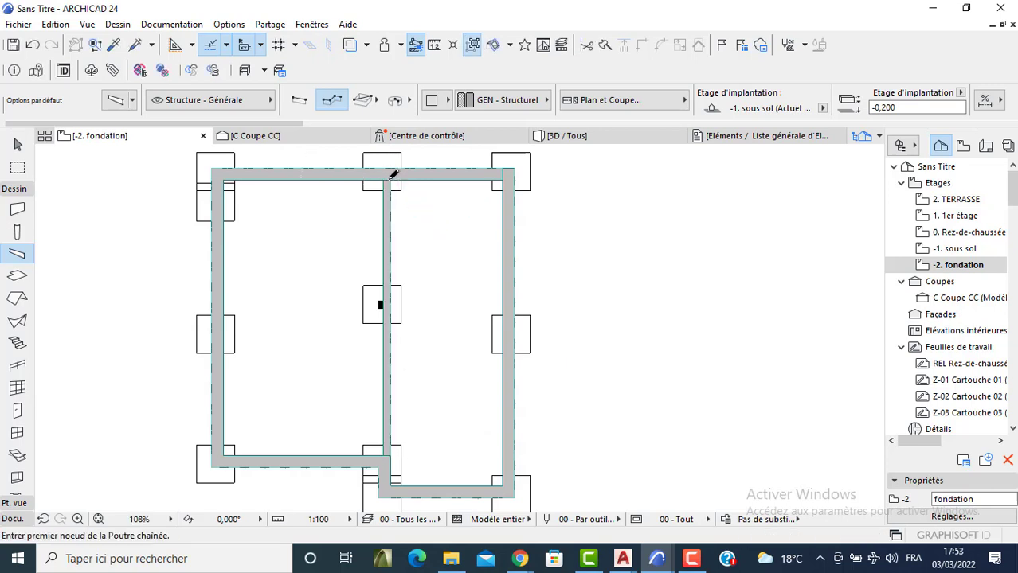
Move the interior beam sideways so its edge aligns with the central column's edge.
key(Escape)
scroll(376, 301, up, 7)
click(391, 280)
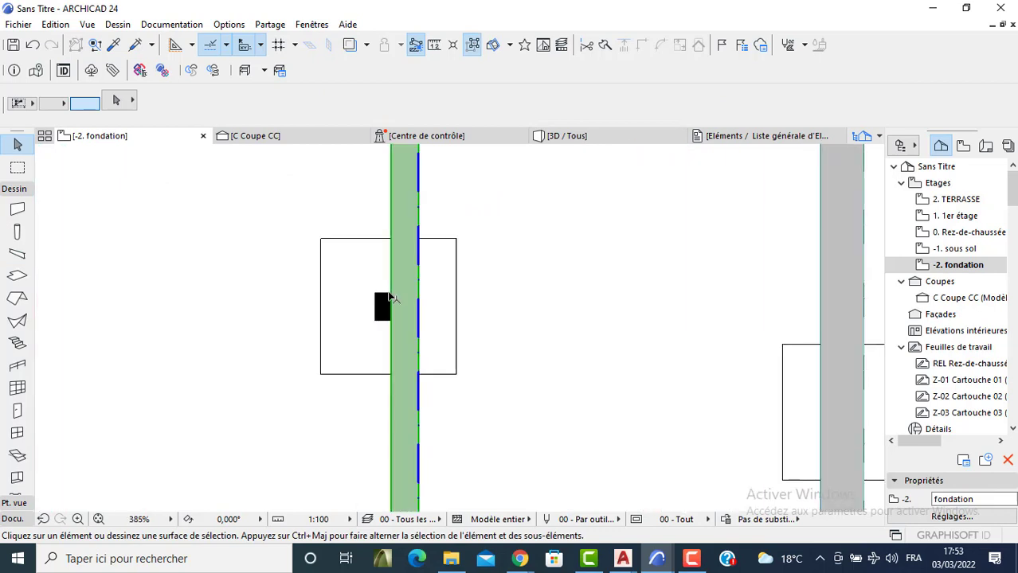
click(390, 293)
click(382, 297)
scroll(371, 284, down, 7)
click(181, 261)
Review the beam and segment surface settings of the left perimeter beam.
scroll(239, 296, up, 4)
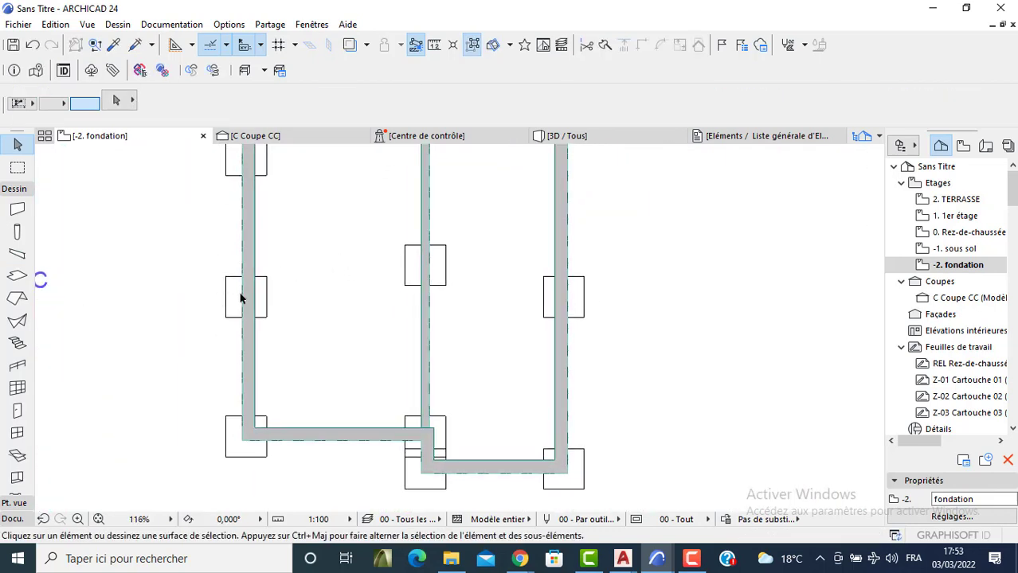
scroll(268, 318, down, 2)
click(270, 344)
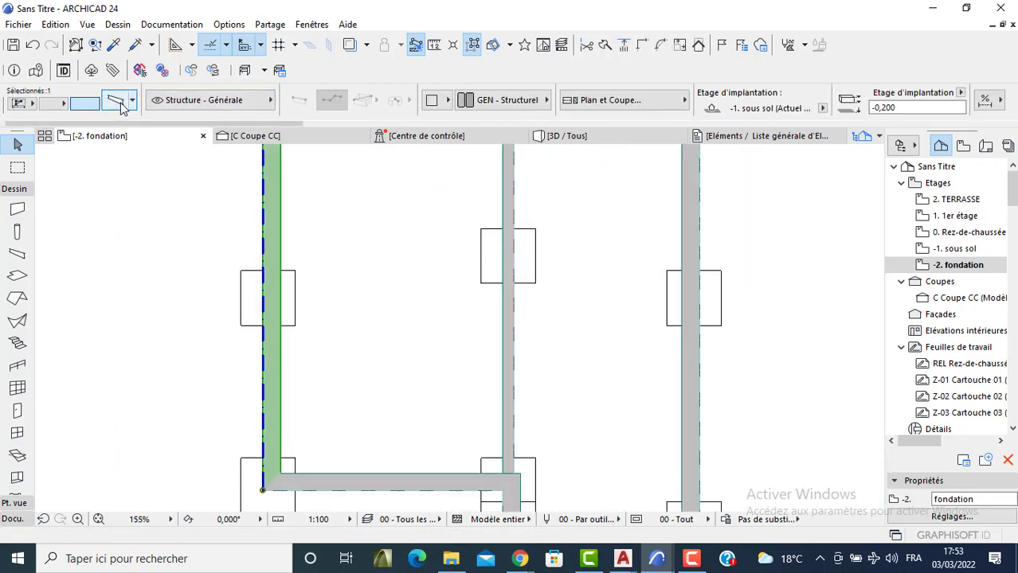
key(ctrl+t)
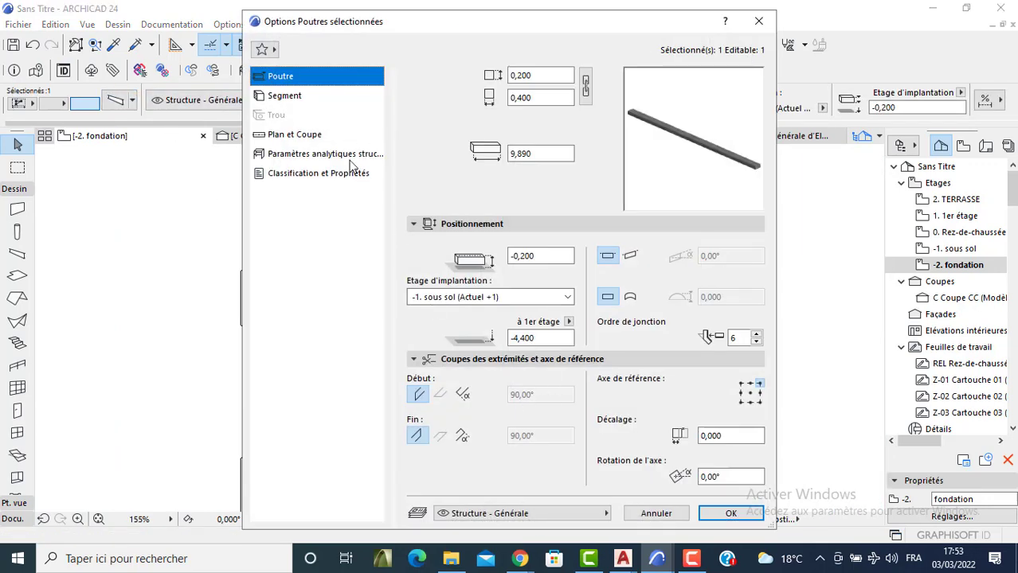
click(283, 96)
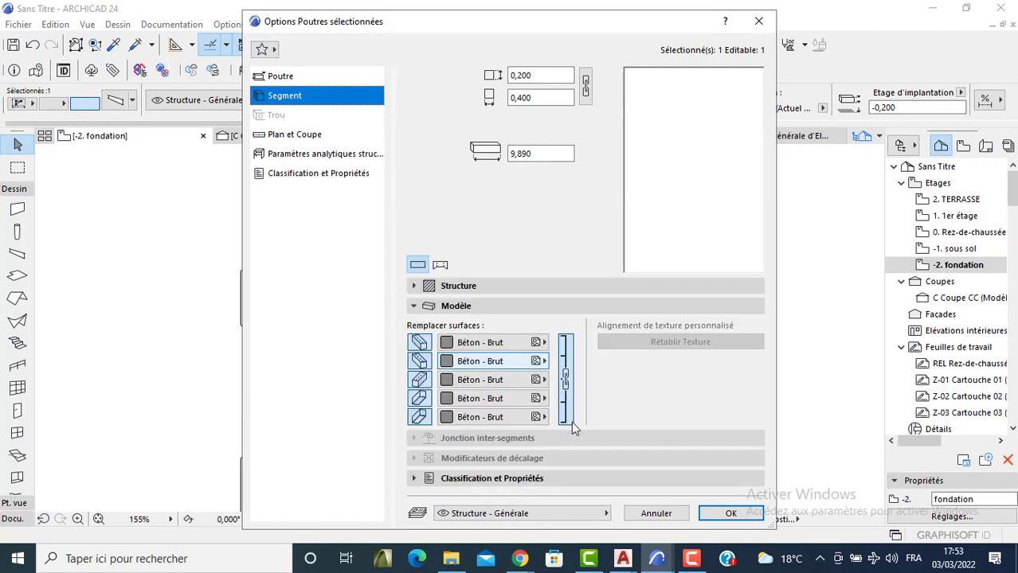
click(649, 510)
scroll(558, 303, down, 4)
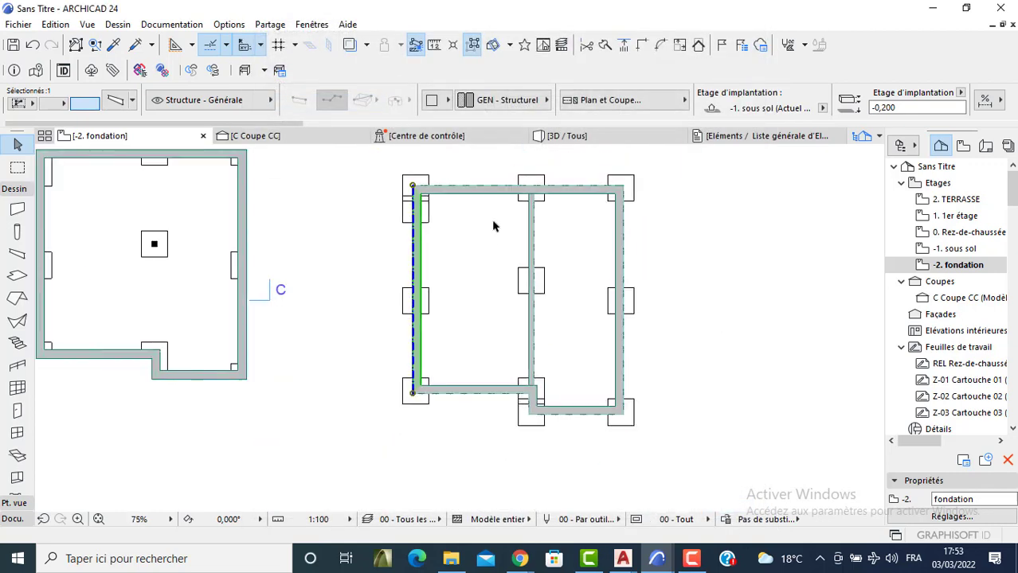
Select the whole new foundation, split it along the top beam's outer edge and delete the footing parts above it.
click(664, 154)
scroll(574, 168, down, 3)
middle_drag(492, 221, 449, 232)
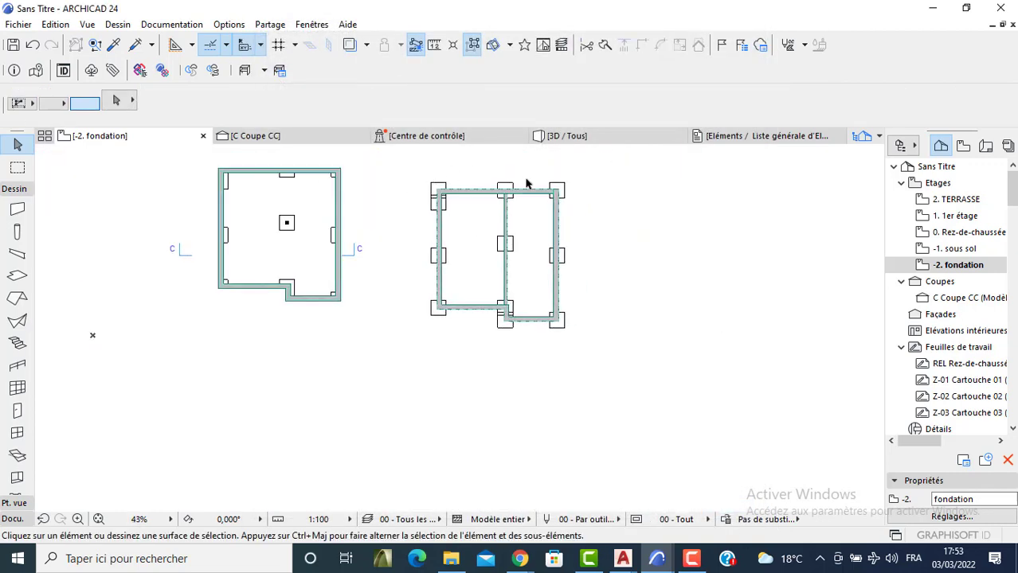
scroll(526, 184, up, 3)
drag(615, 167, 321, 439)
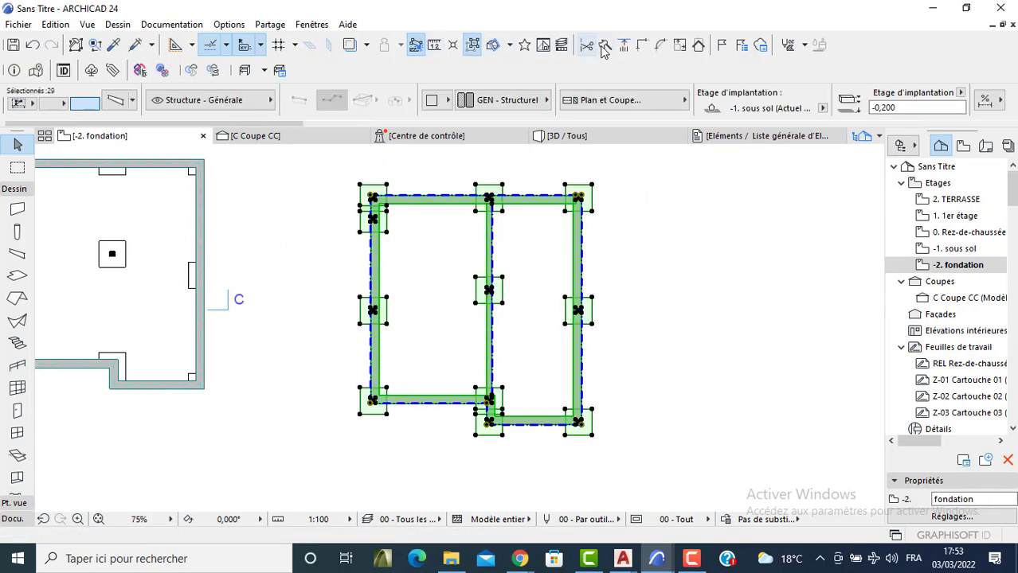
click(604, 48)
middle_drag(393, 180, 286, 181)
scroll(453, 192, up, 1)
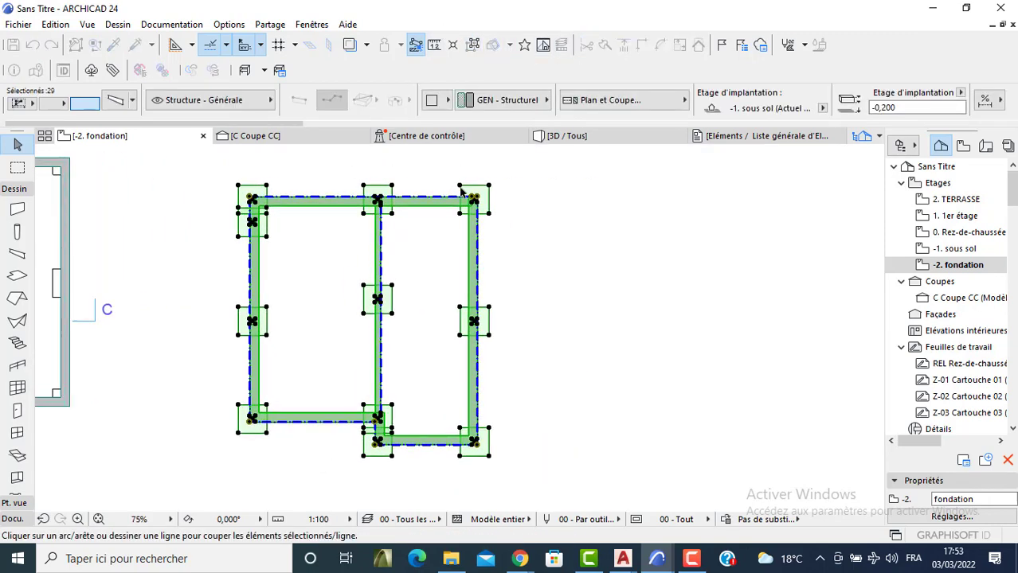
scroll(454, 190, up, 3)
click(493, 205)
click(409, 212)
click(409, 173)
key(Delete)
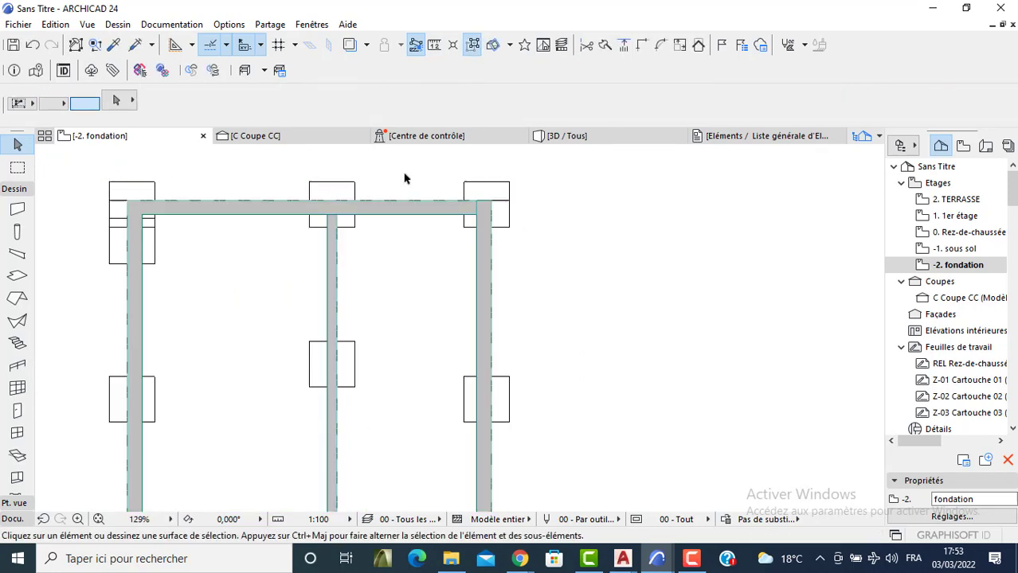
Split the selected foundation along the left beam's outer edge and remove the footing parts outside it.
scroll(470, 222, down, 6)
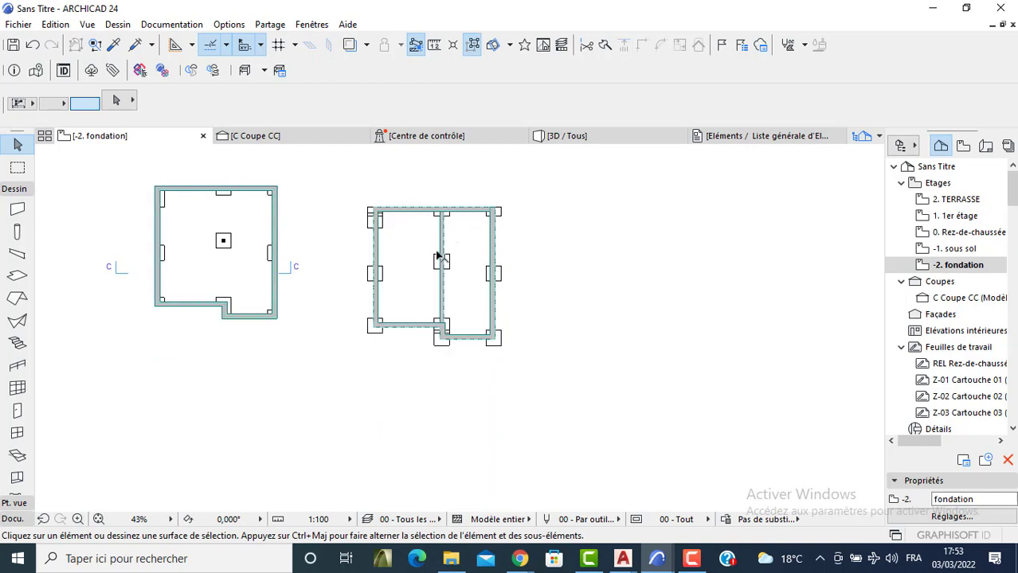
drag(365, 337, 349, 365)
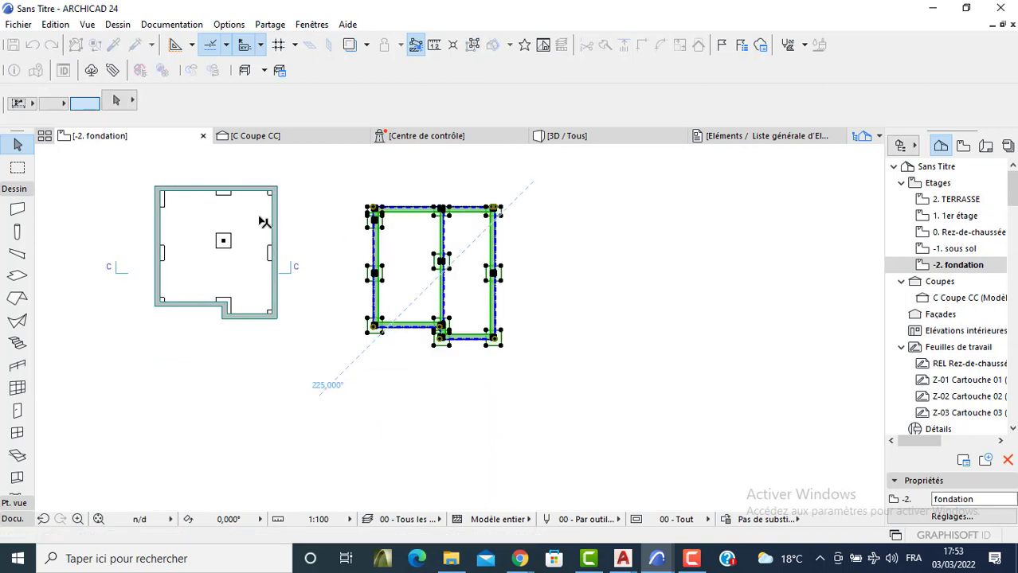
click(606, 48)
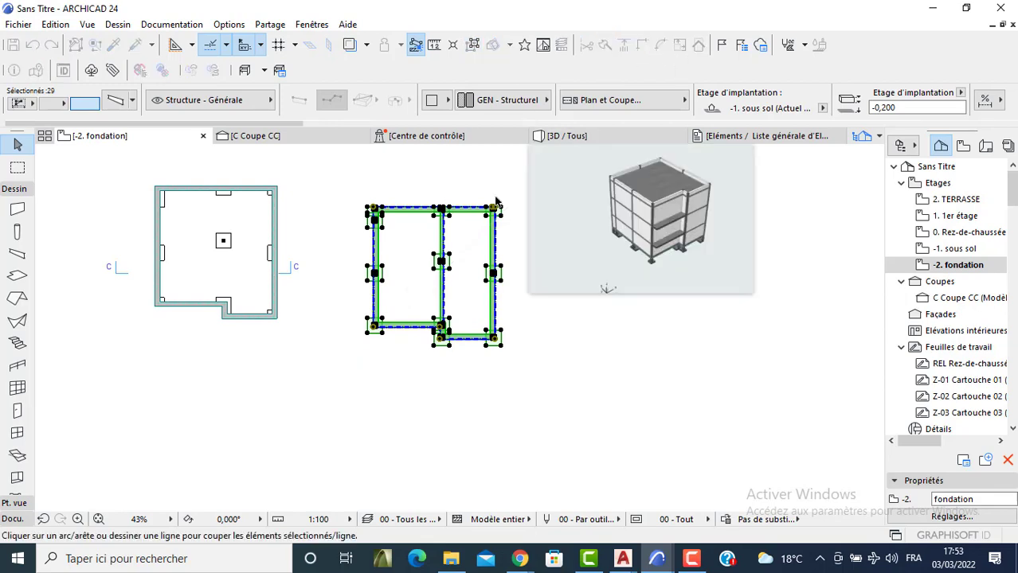
scroll(495, 207, up, 4)
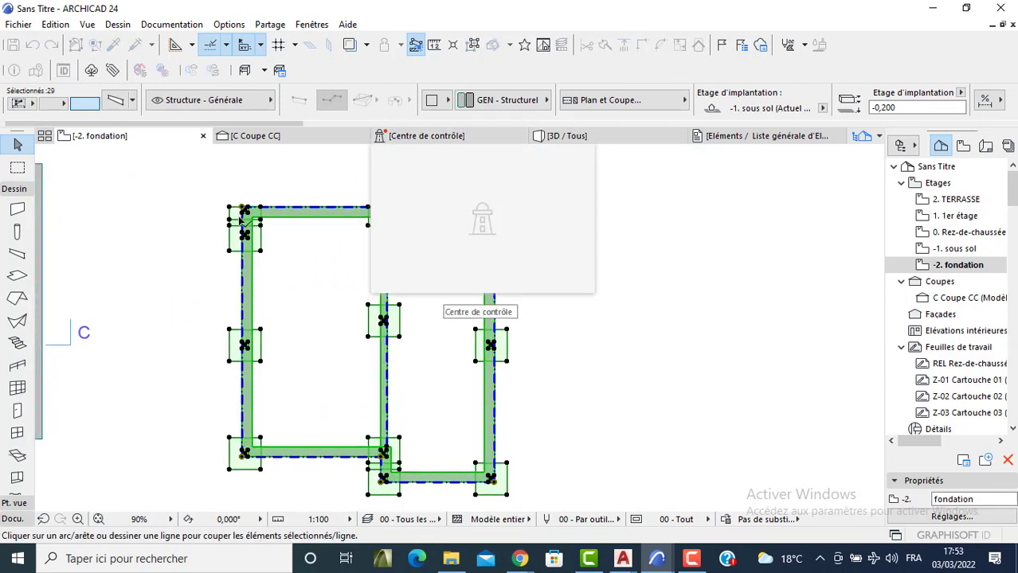
click(245, 211)
click(245, 273)
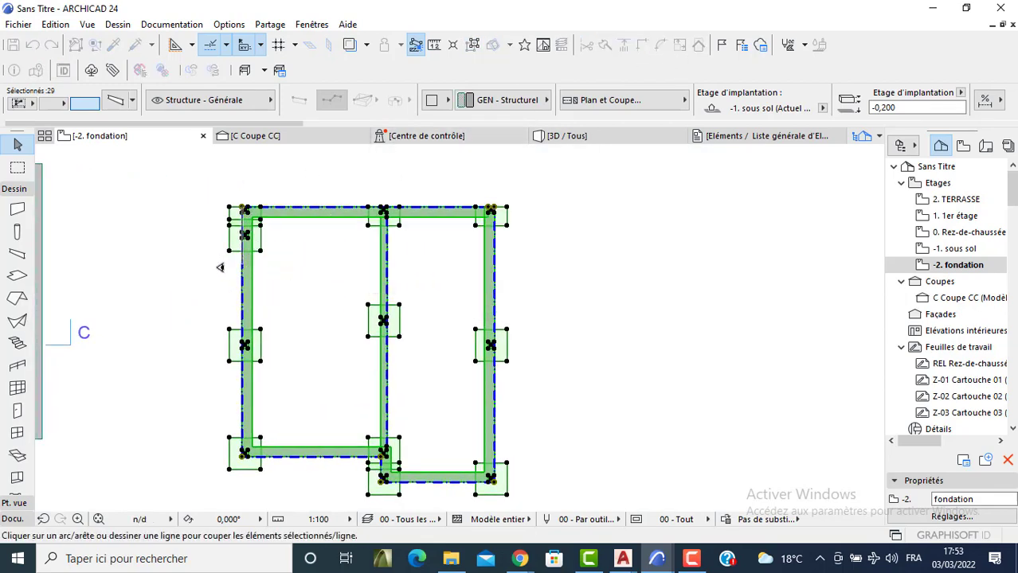
click(220, 268)
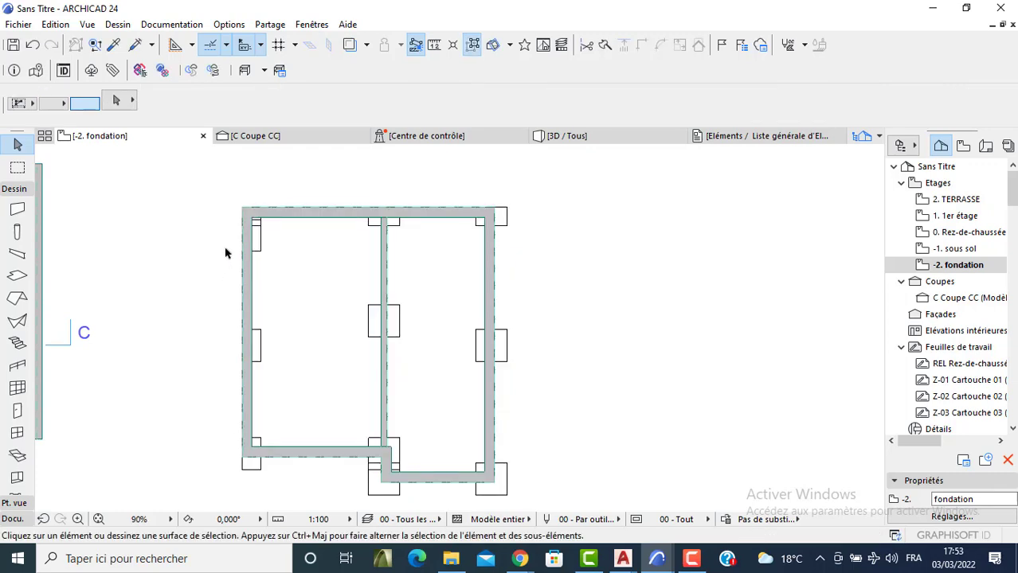
Split all elements along the right beam's outer edge and delete the three footing parts outside it.
key(ctrl+a)
click(606, 46)
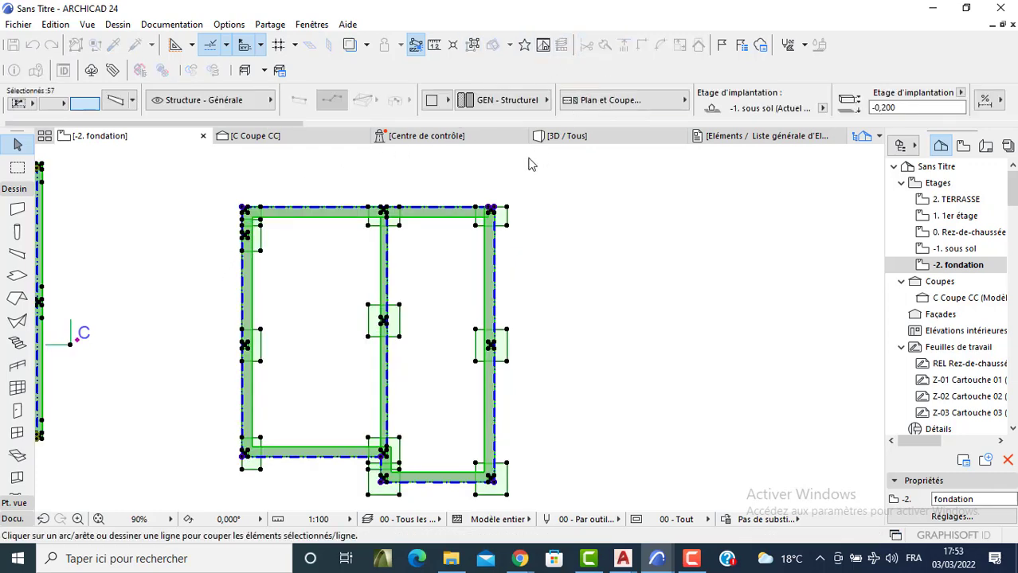
click(494, 209)
click(495, 316)
click(585, 273)
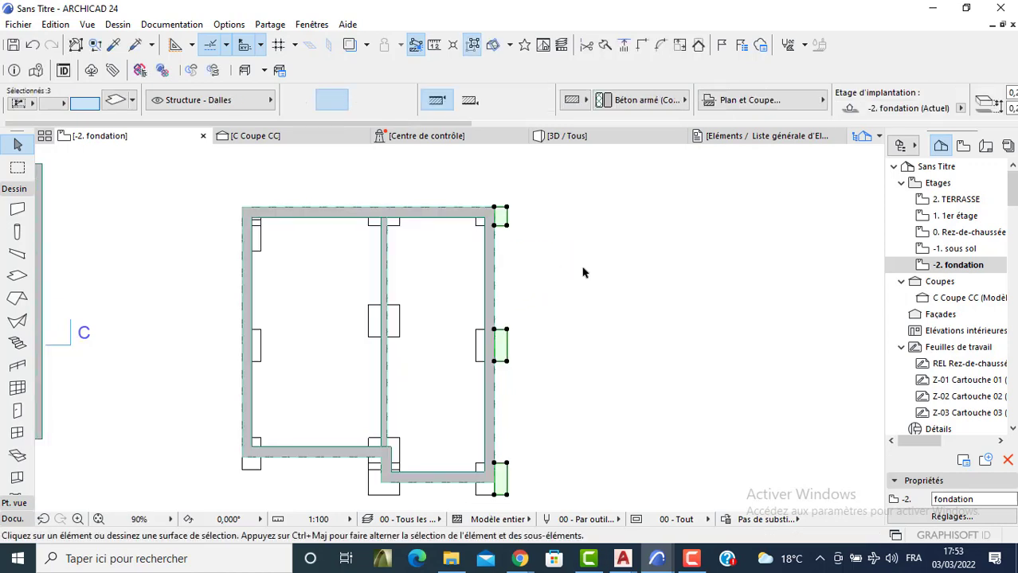
click(580, 272)
Split all elements along the outer edge of the bottom-right beam and delete the footing parts below it.
key(ctrl+a)
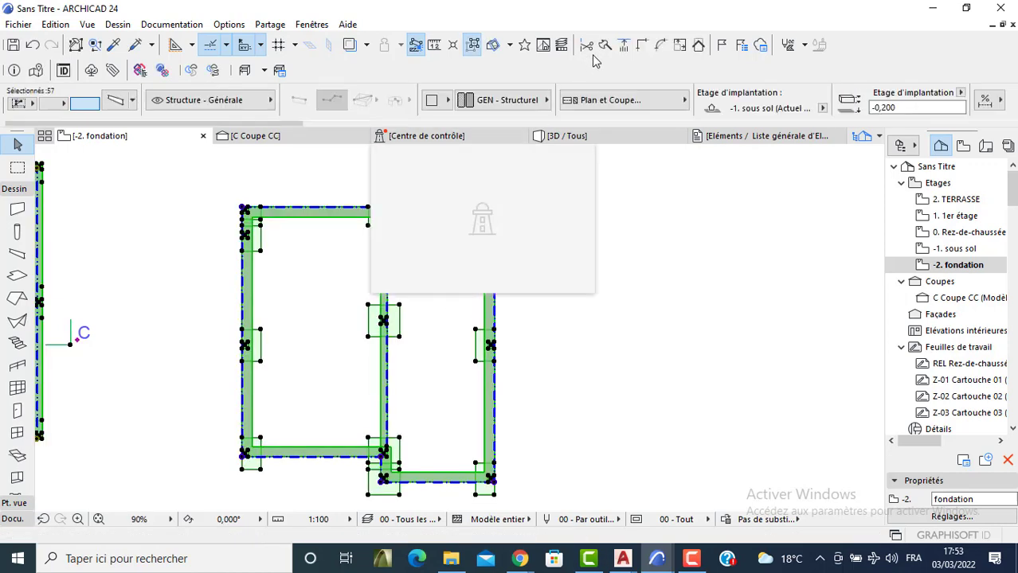
click(604, 45)
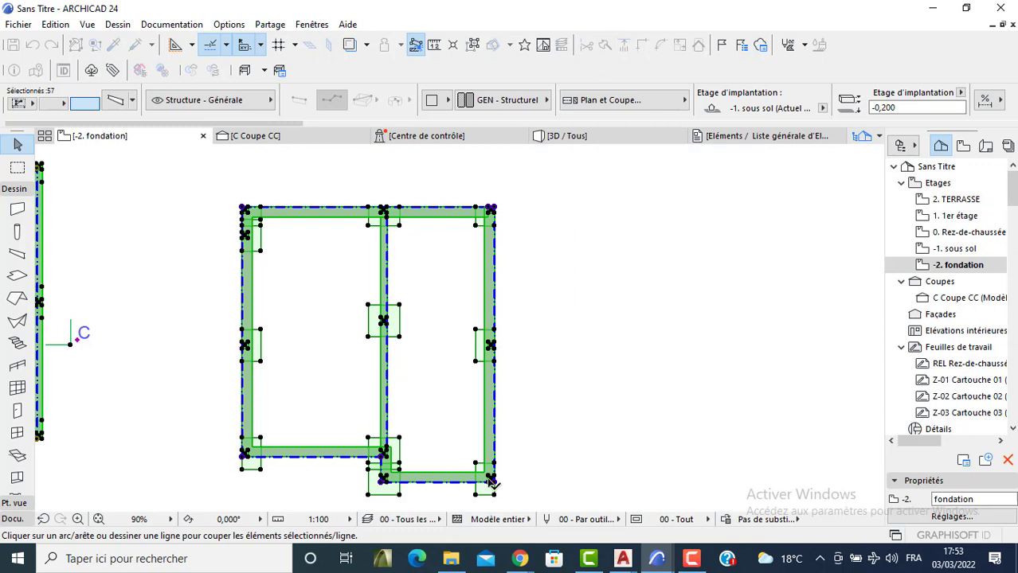
click(495, 489)
click(432, 485)
click(436, 495)
key(Delete)
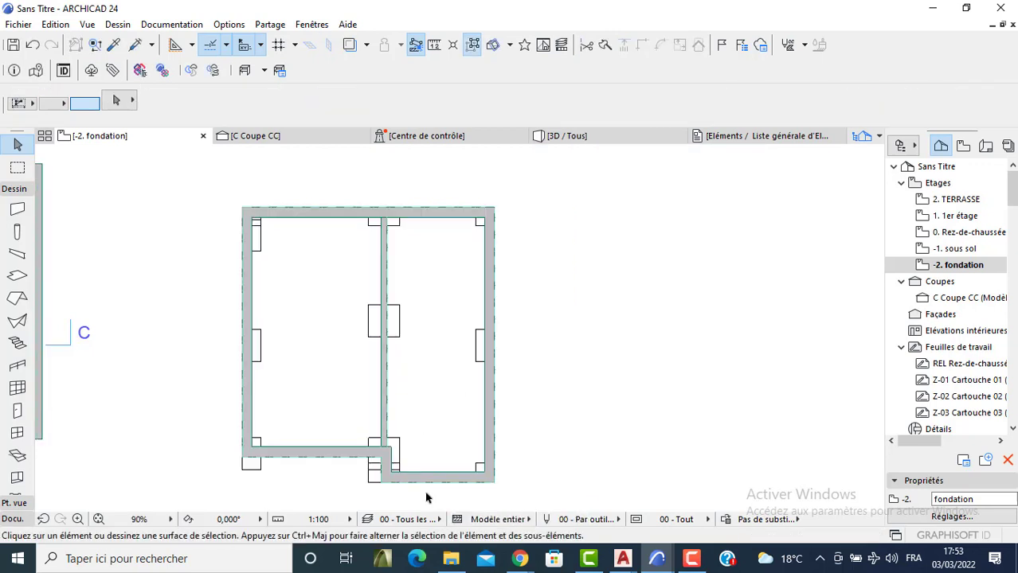
Try to adjust the bottom-left footing to the outer edge of the lower-left beam.
middle_drag(258, 475, 285, 457)
click(285, 450)
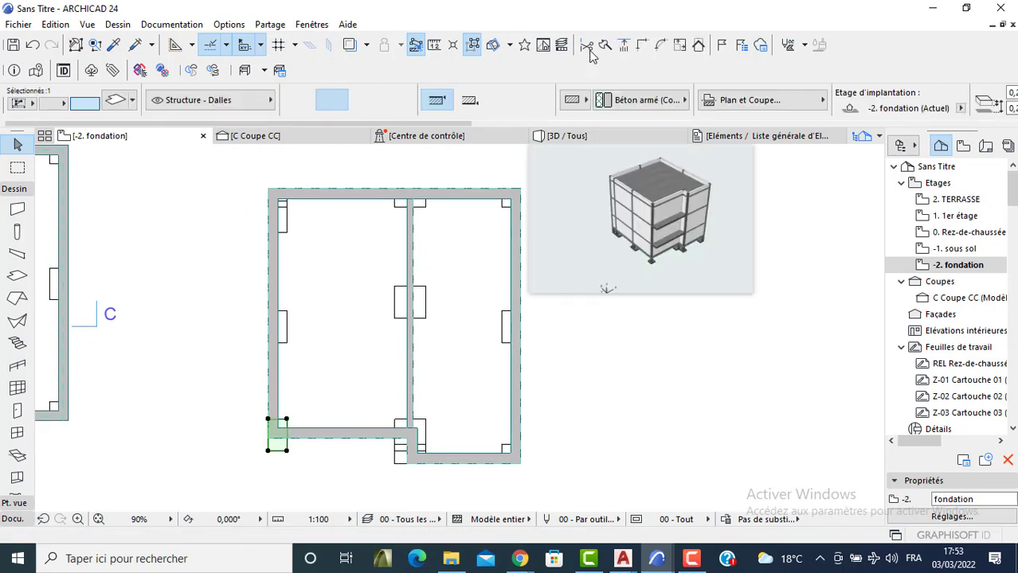
mouse_move(559, 154)
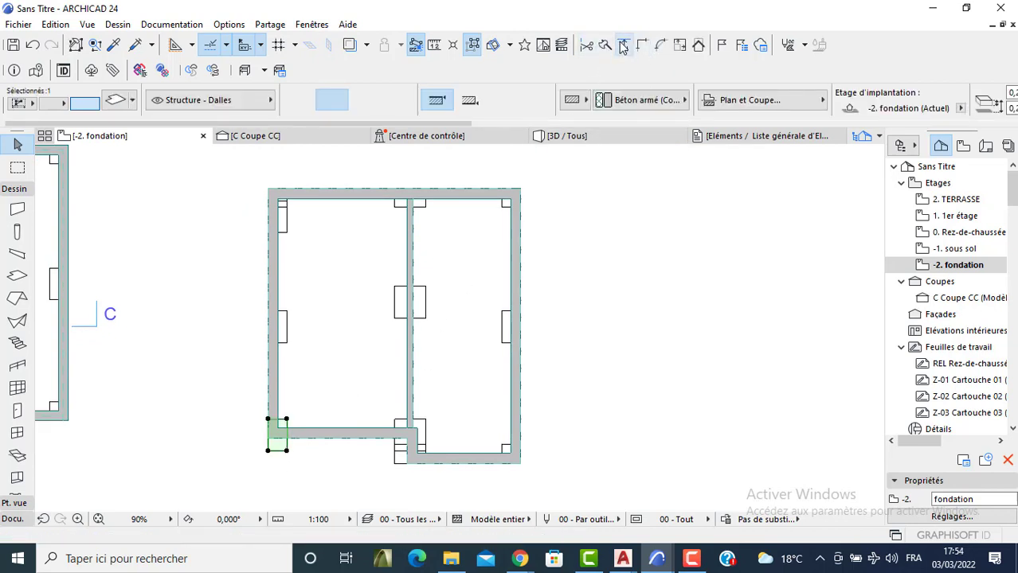
click(624, 46)
click(268, 438)
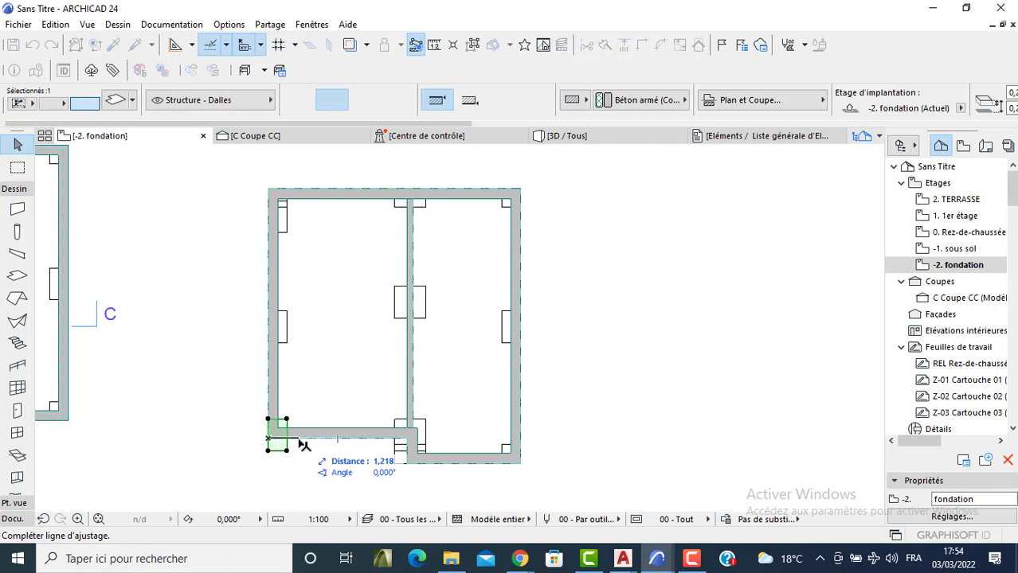
click(303, 444)
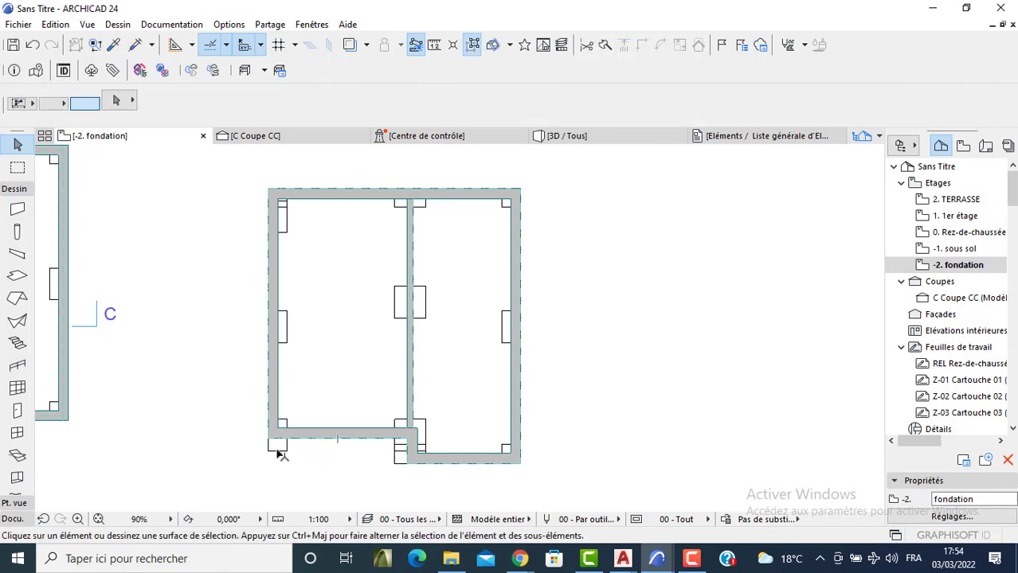
Split the bottom-left footing along the lower-left beam's outer edge and delete the part below it.
click(279, 453)
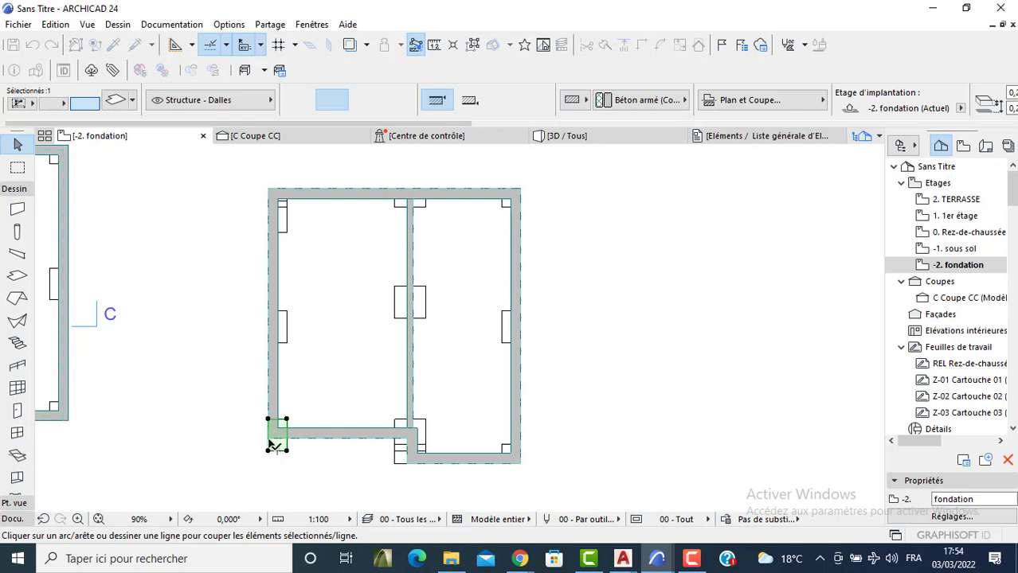
click(269, 437)
click(307, 436)
click(301, 463)
key(Delete)
Draw one rectangular footing slab covering both overlapping footings at the lower middle columns.
scroll(403, 456, up, 1)
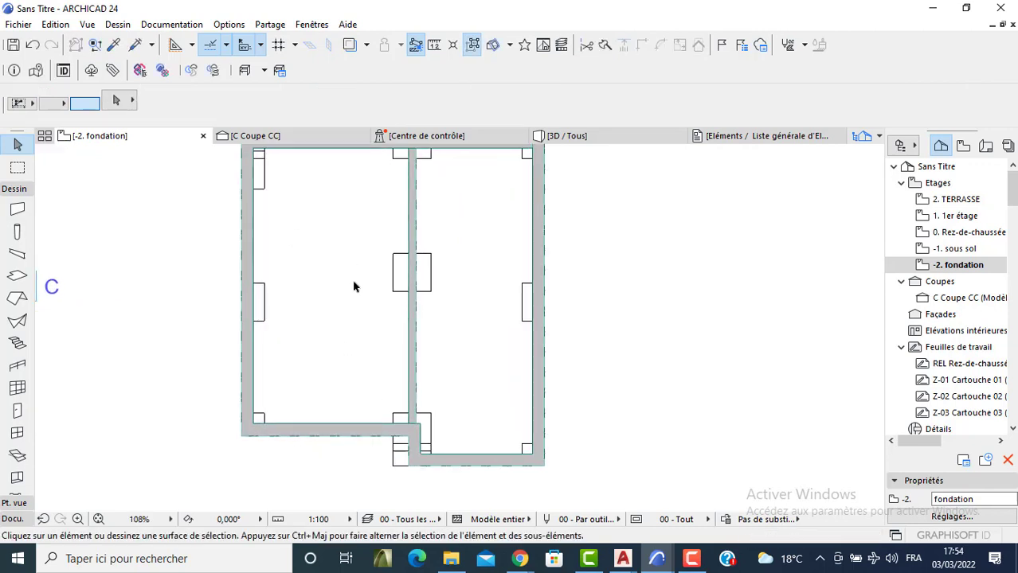
scroll(404, 469, up, 3)
click(391, 463)
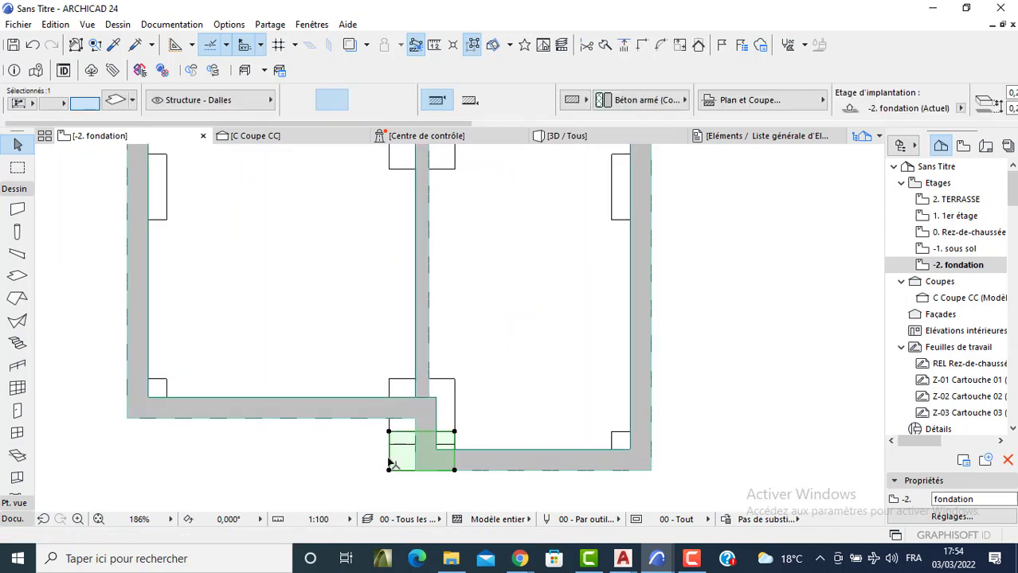
click(17, 276)
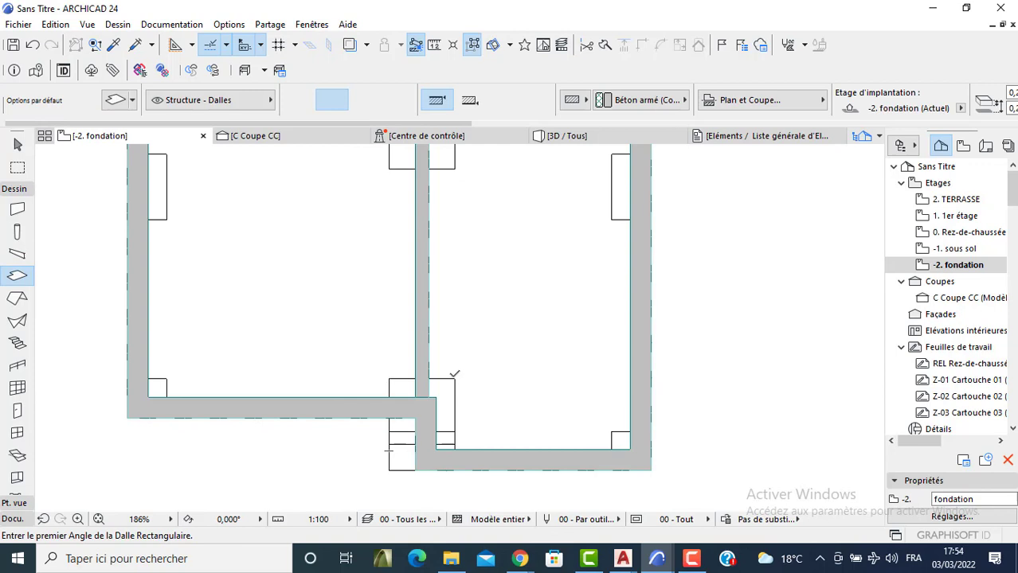
click(455, 379)
click(390, 470)
key(Escape)
Delete the two original overlapping footings at the lower middle columns.
click(401, 445)
key(Delete)
click(411, 432)
key(Delete)
scroll(357, 364, down, 3)
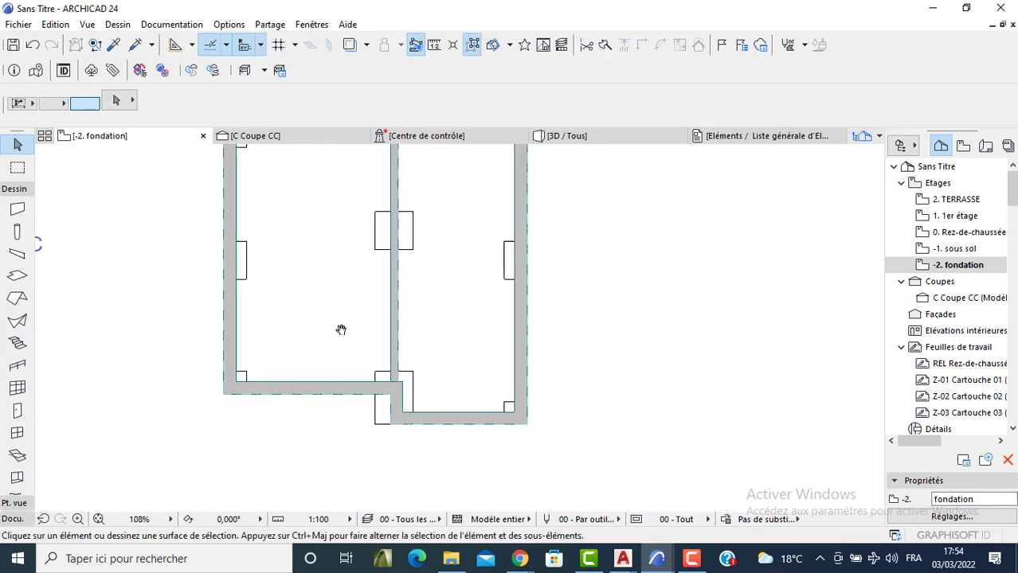
middle_drag(339, 319, 352, 387)
scroll(266, 274, up, 3)
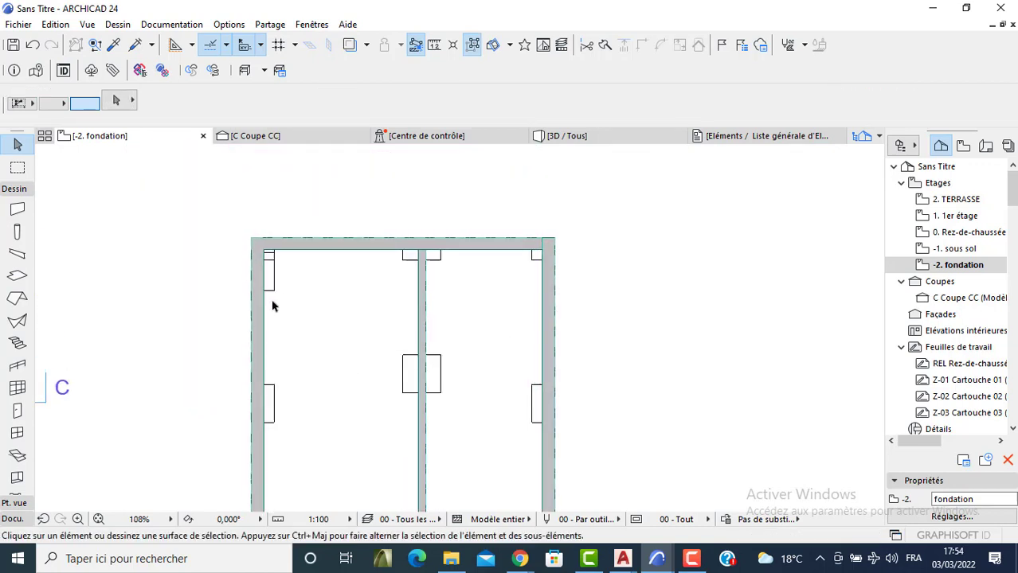
Draw one rectangular footing slab from the perimeter's upper-left corner covering both overlapping footings there.
click(274, 247)
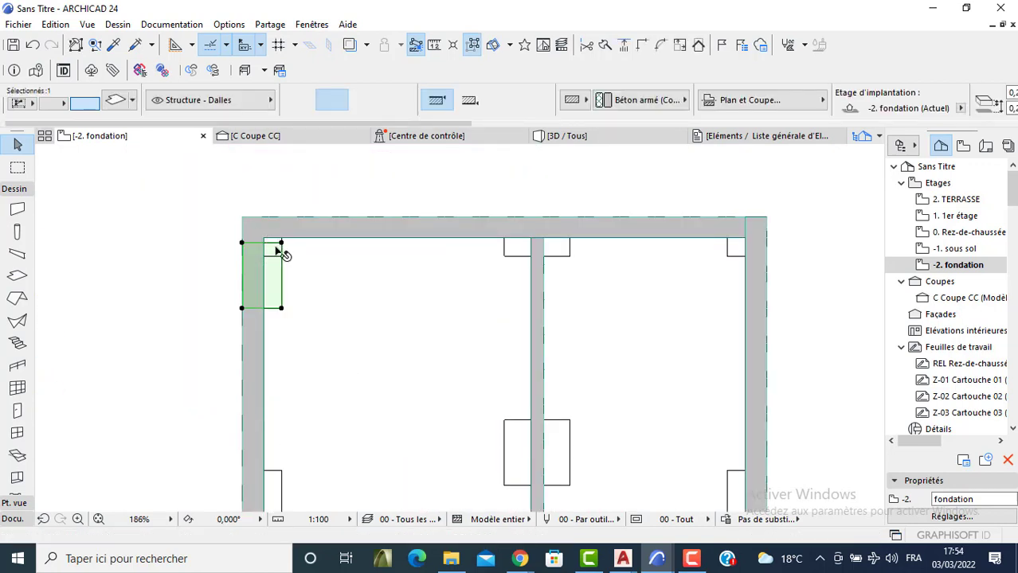
click(17, 275)
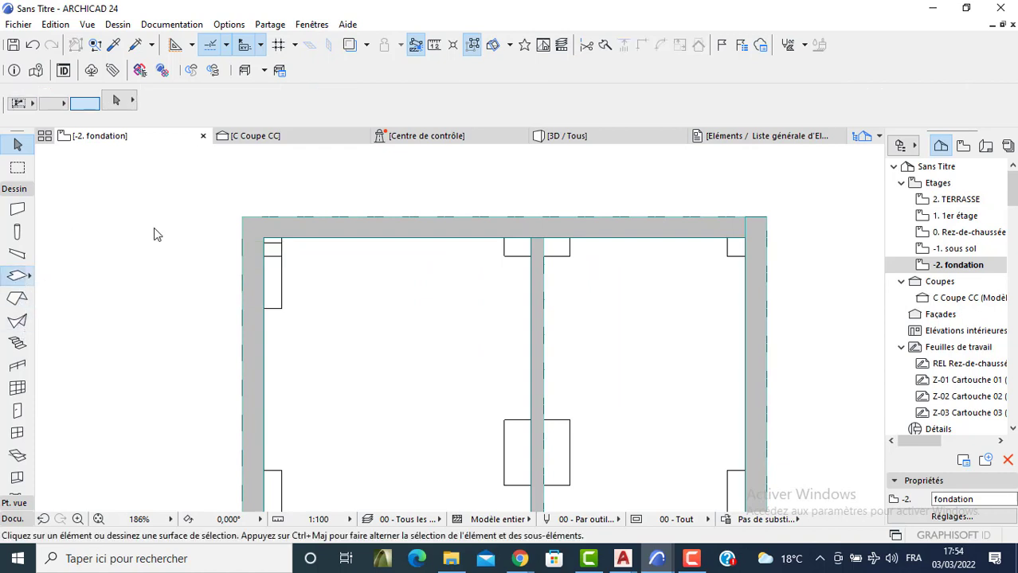
click(242, 216)
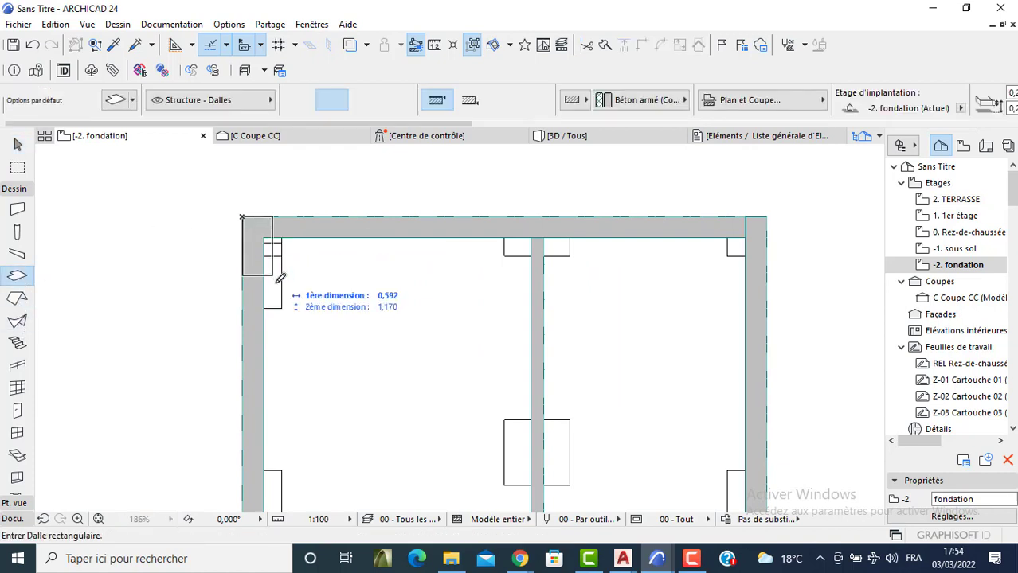
click(282, 308)
key(Escape)
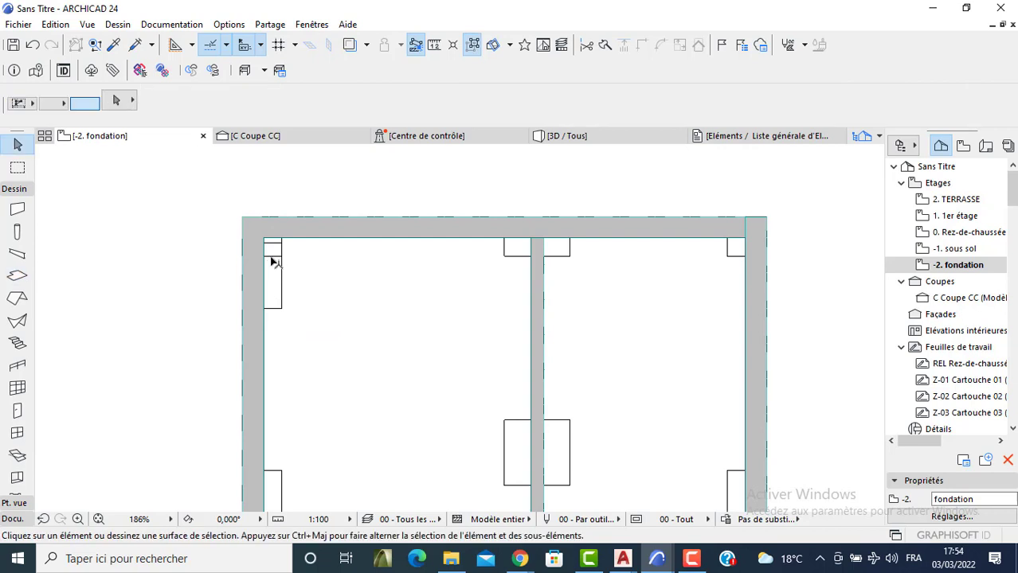
Delete the two original overlapping footings at the perimeter's upper-left corner.
click(272, 254)
key(Delete)
click(271, 253)
key(Delete)
Display the selected foundation elements in 3D to examine the footings, columns and beams, and return to the foundation plan.
scroll(266, 286, down, 3)
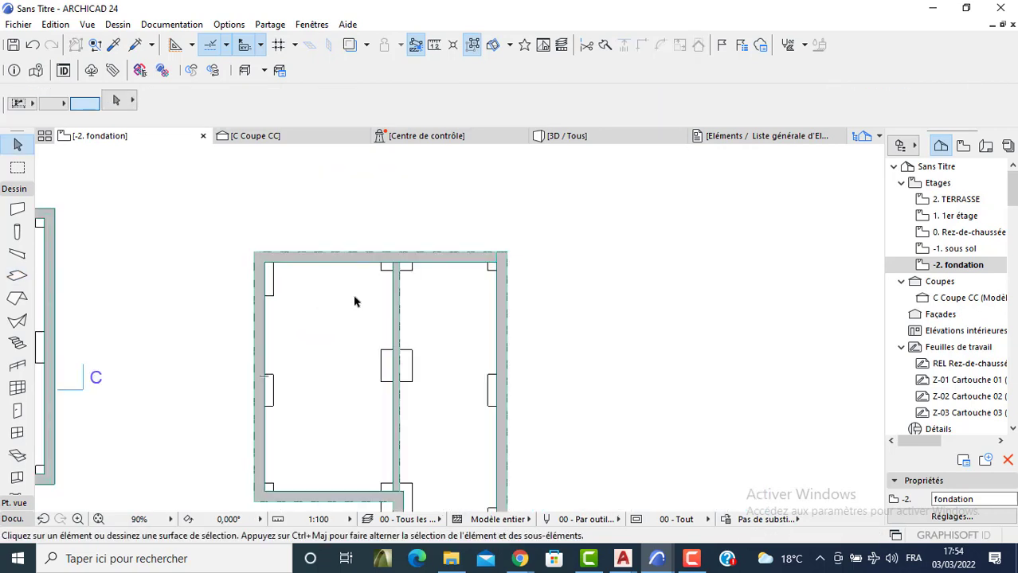
scroll(334, 270, down, 3)
drag(275, 209, 416, 353)
key(F3)
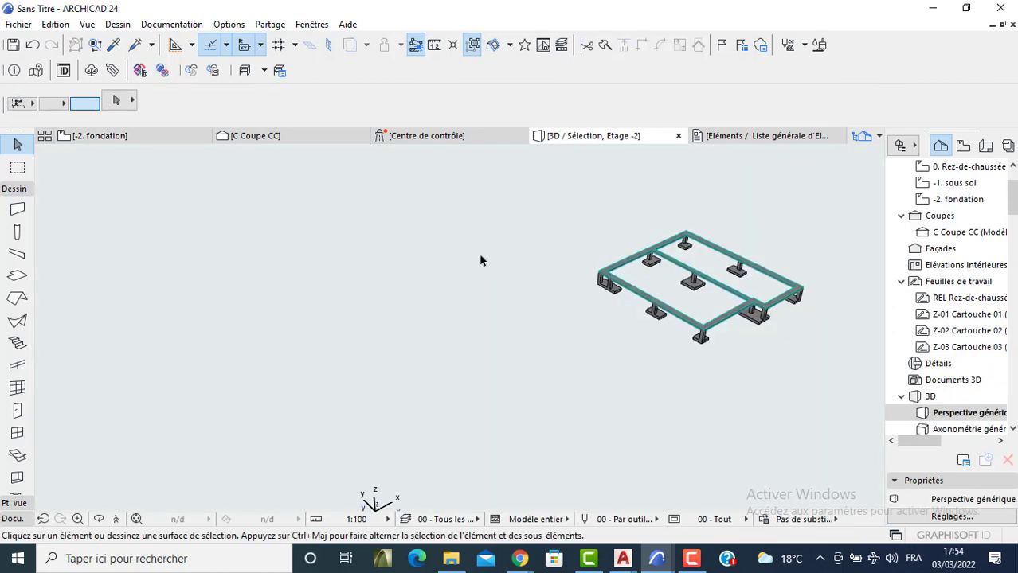
scroll(544, 356, up, 4)
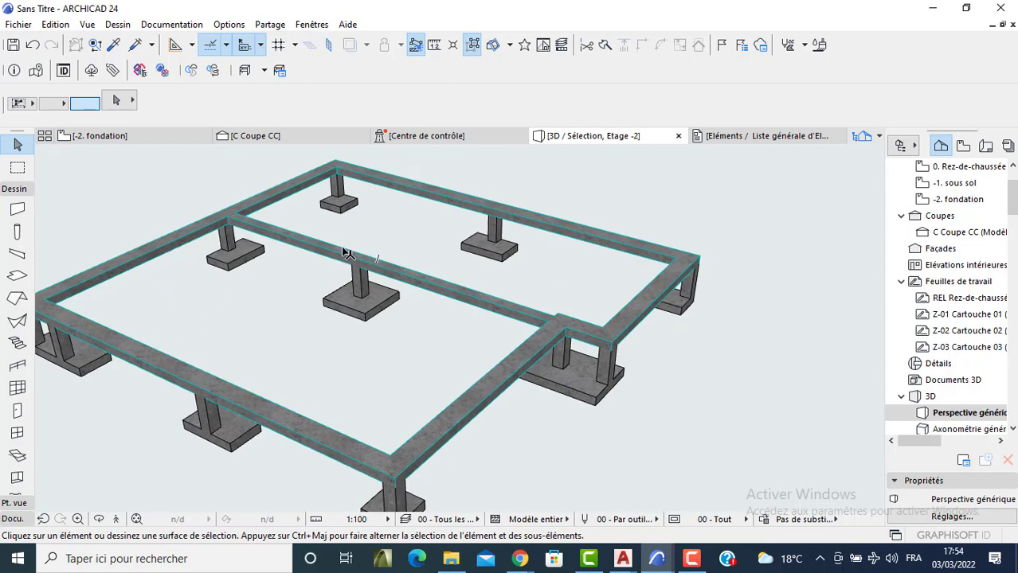
key(F2)
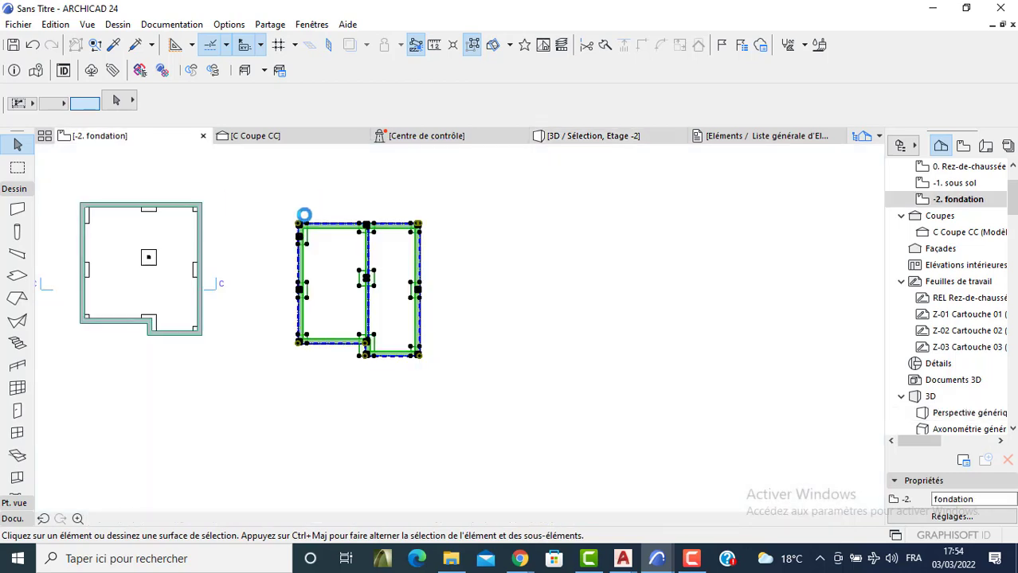
Try to draw a cross beam from the middle-left footing to the right perimeter beam.
click(282, 299)
scroll(301, 296, up, 3)
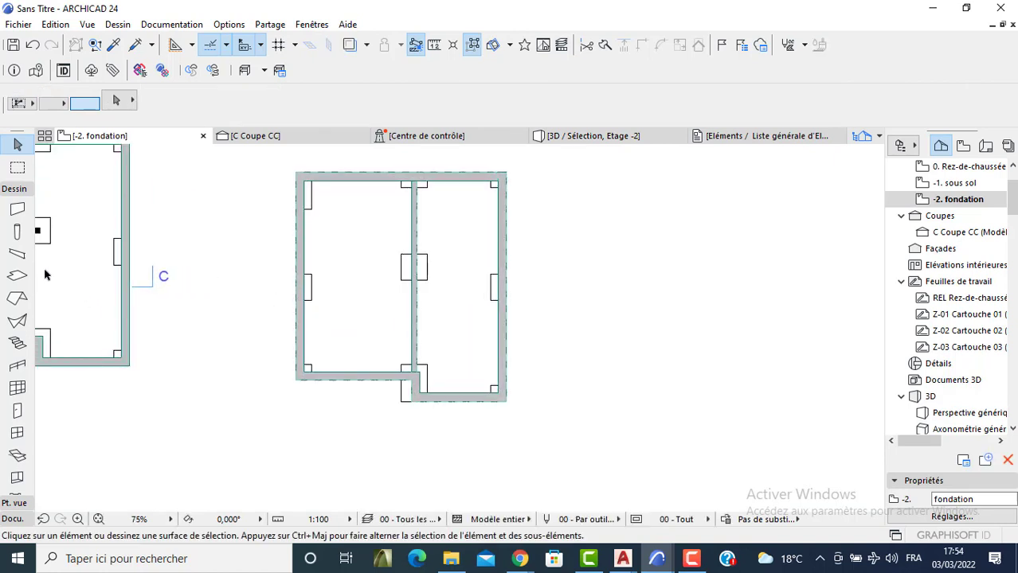
click(17, 255)
scroll(302, 283, up, 3)
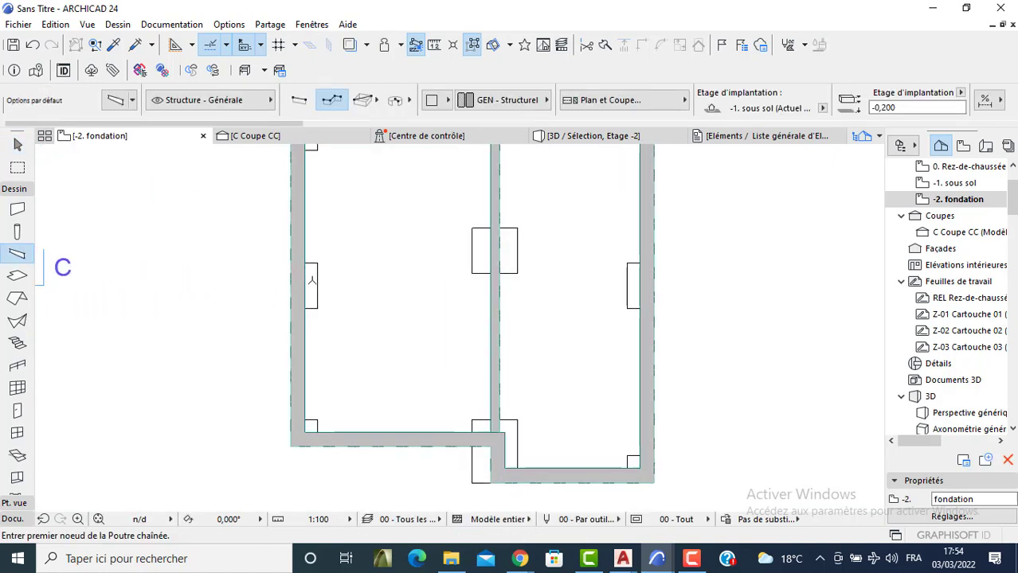
click(378, 279)
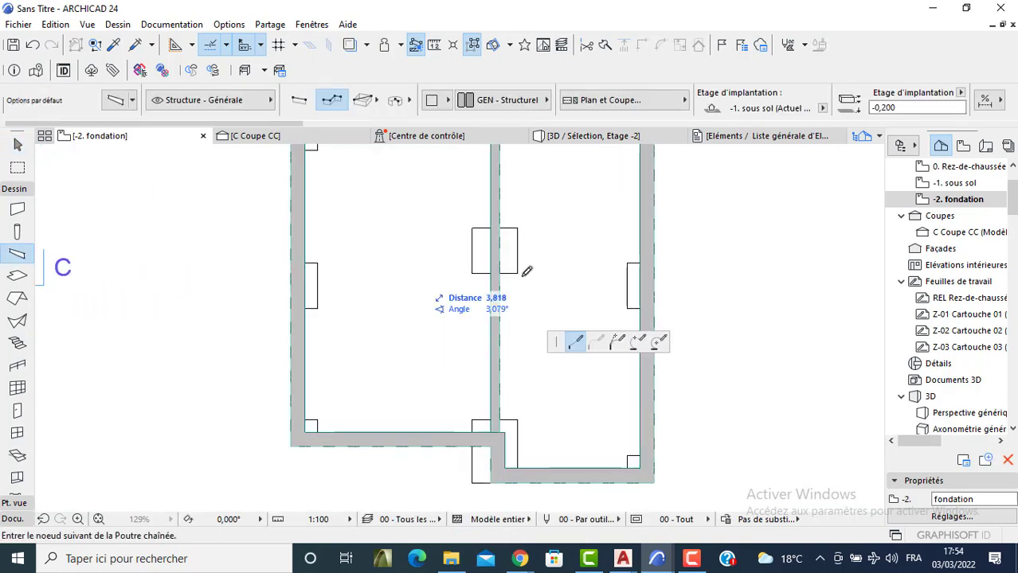
click(646, 284)
click(645, 285)
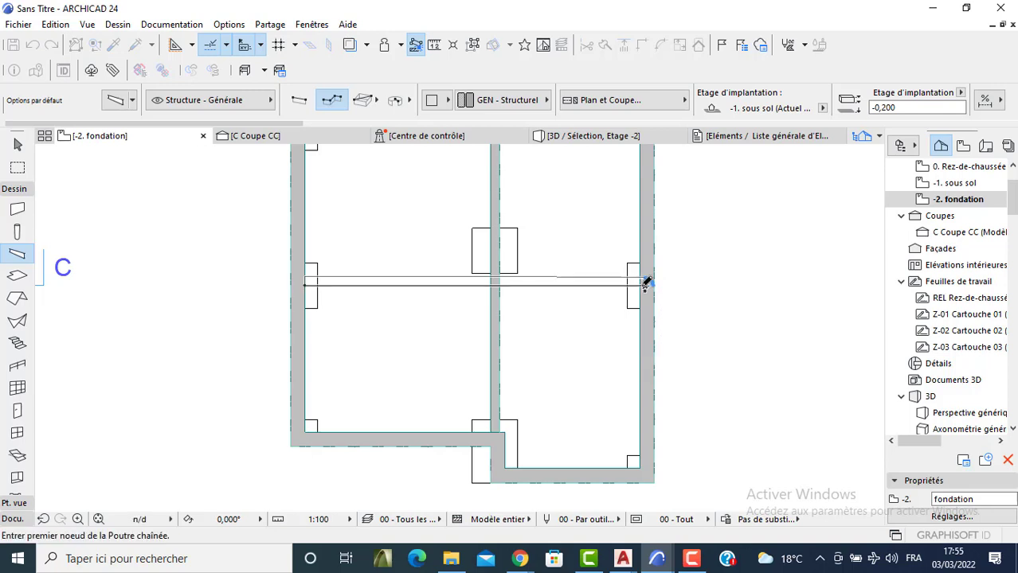
key(Escape)
Delete the cross beam just drawn between the middle-left and middle-right footings.
scroll(645, 285, up, 8)
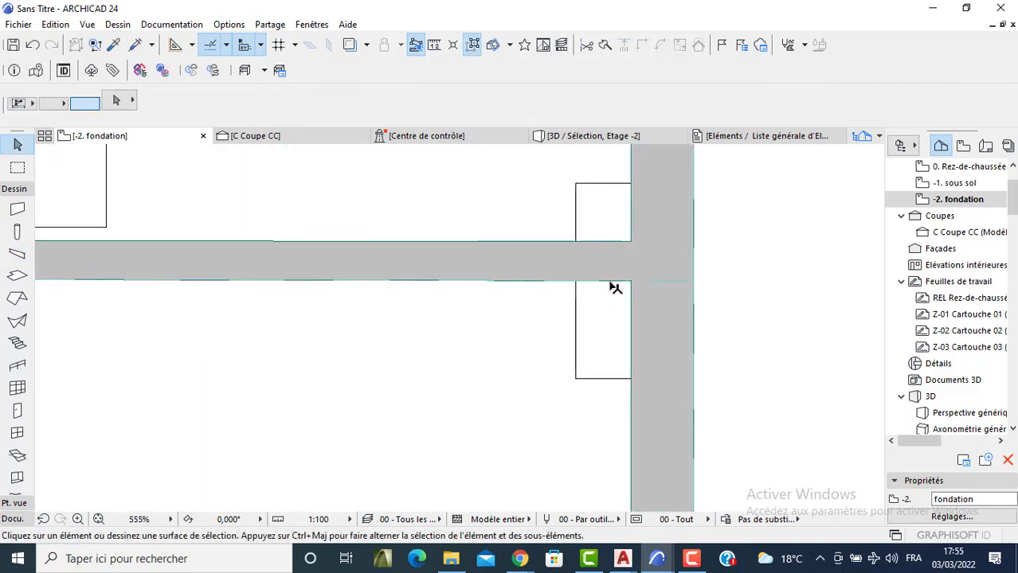
scroll(550, 288, down, 6)
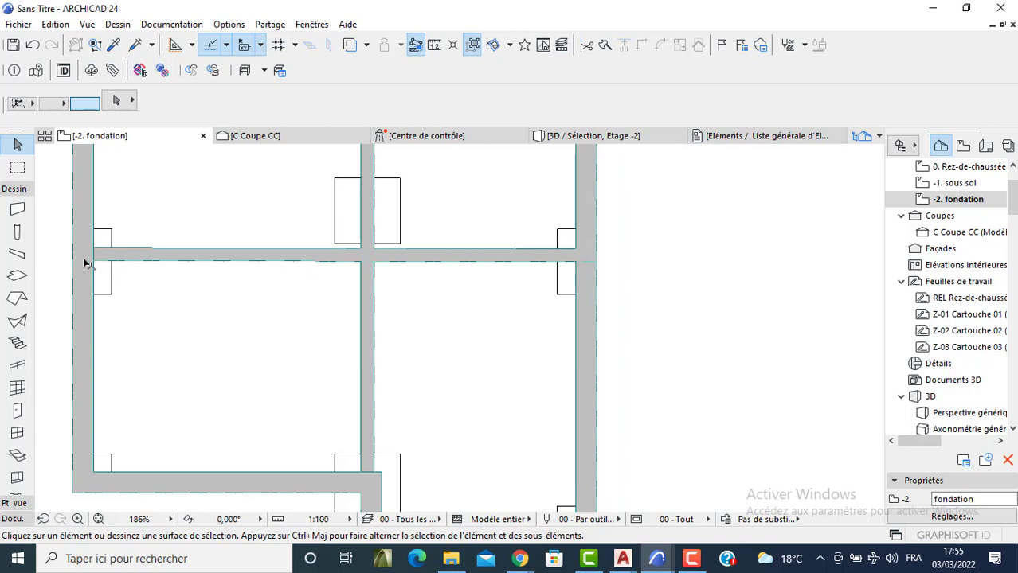
click(245, 261)
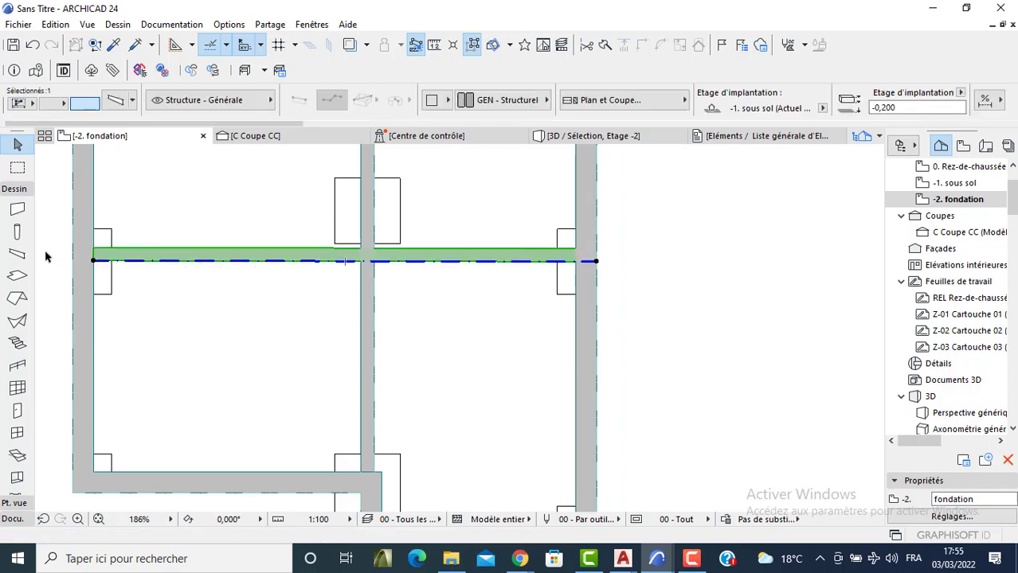
key(Delete)
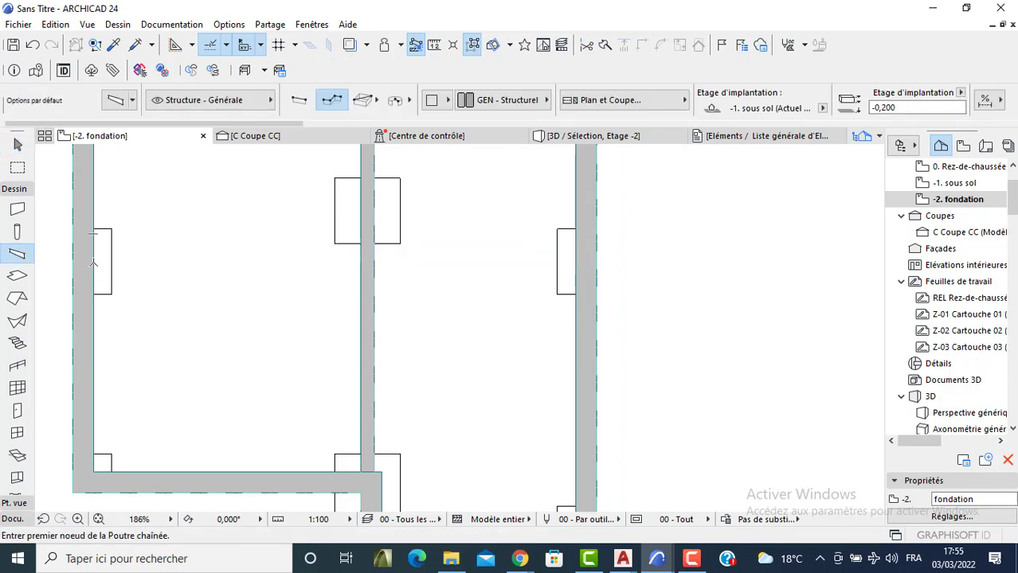
Draw a horizontal cross beam from the middle-left footing's inner edge to the right perimeter beam's inner face.
click(111, 260)
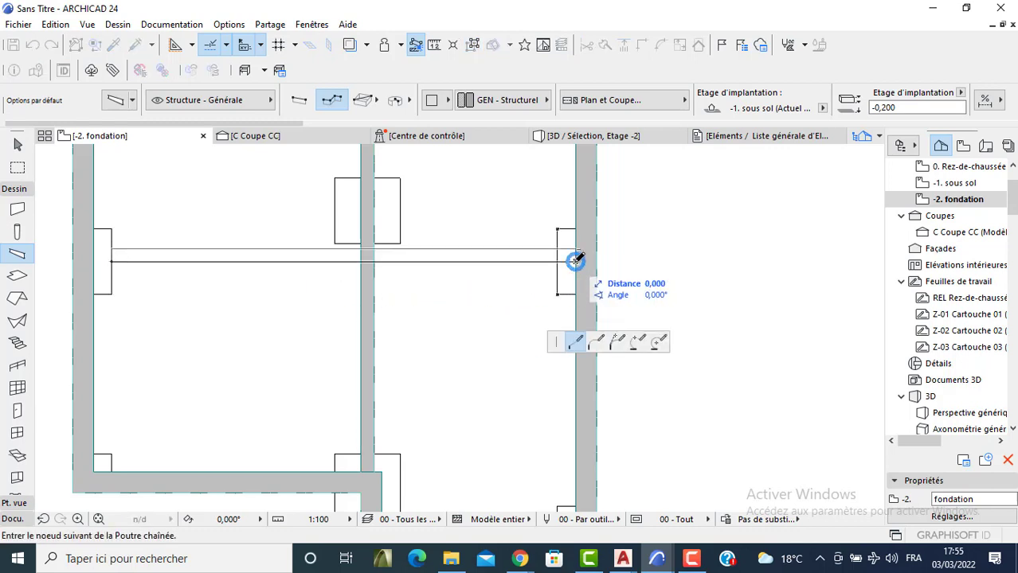
double_click(578, 260)
key(Escape)
scroll(118, 263, up, 2)
Stretch the cross beam's left end to the inner face of the left perimeter beam.
click(117, 263)
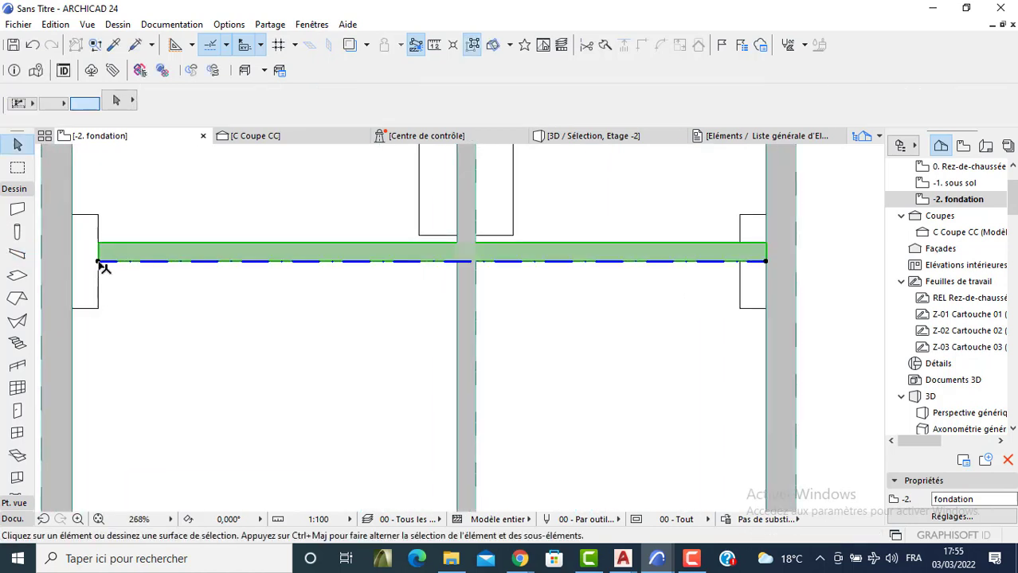
click(83, 265)
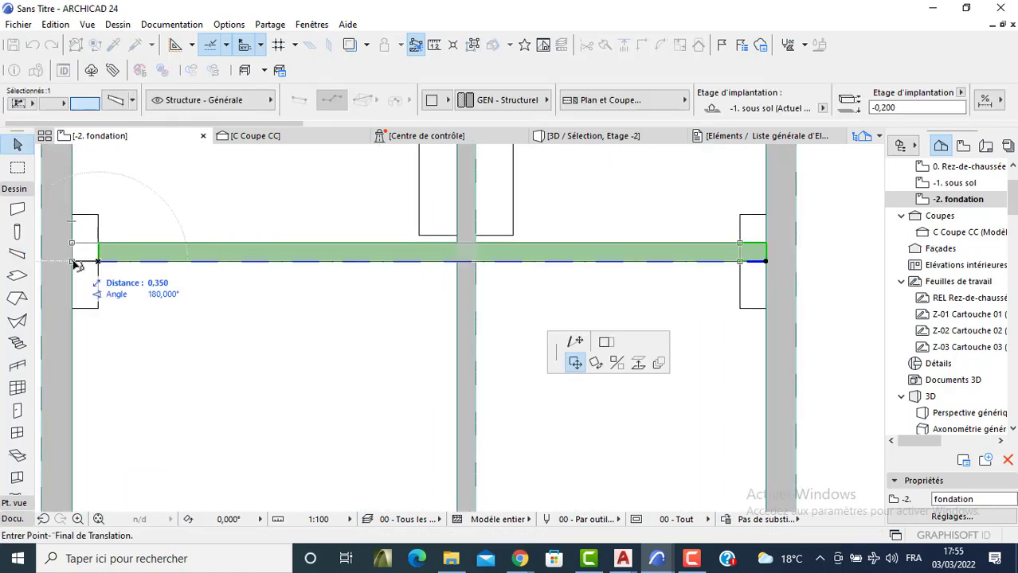
click(575, 342)
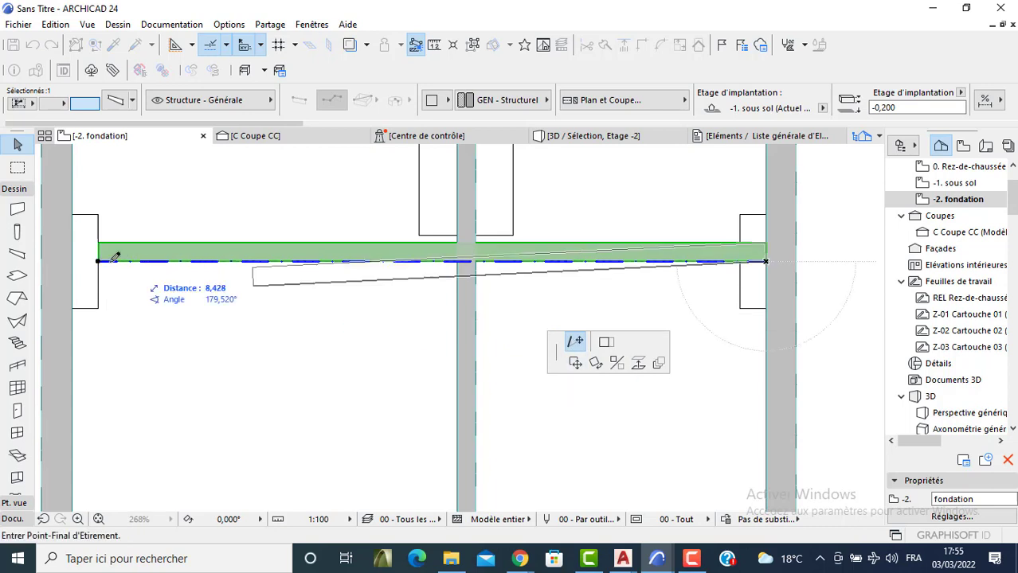
click(72, 261)
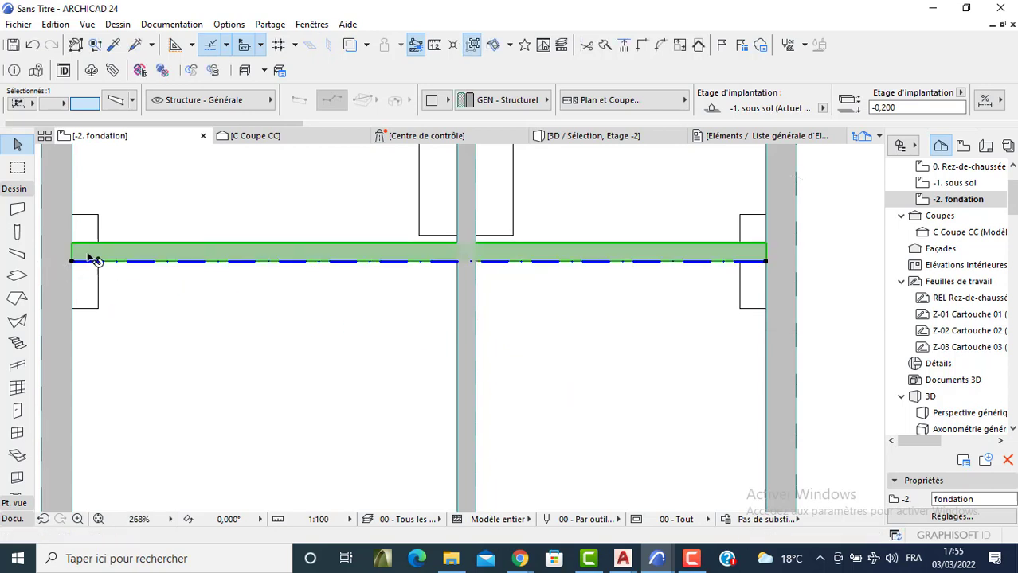
Move the cross beam down by 0.125 to centre it on the middle-left and middle-right footings.
middle_drag(83, 260, 259, 261)
scroll(257, 261, up, 4)
scroll(247, 232, up, 2)
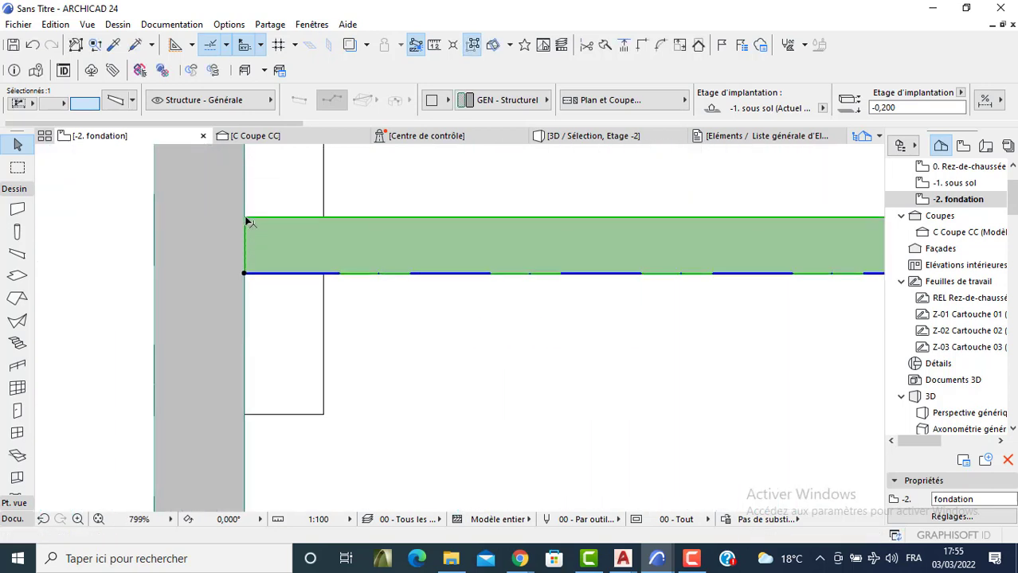
scroll(247, 222, down, 2)
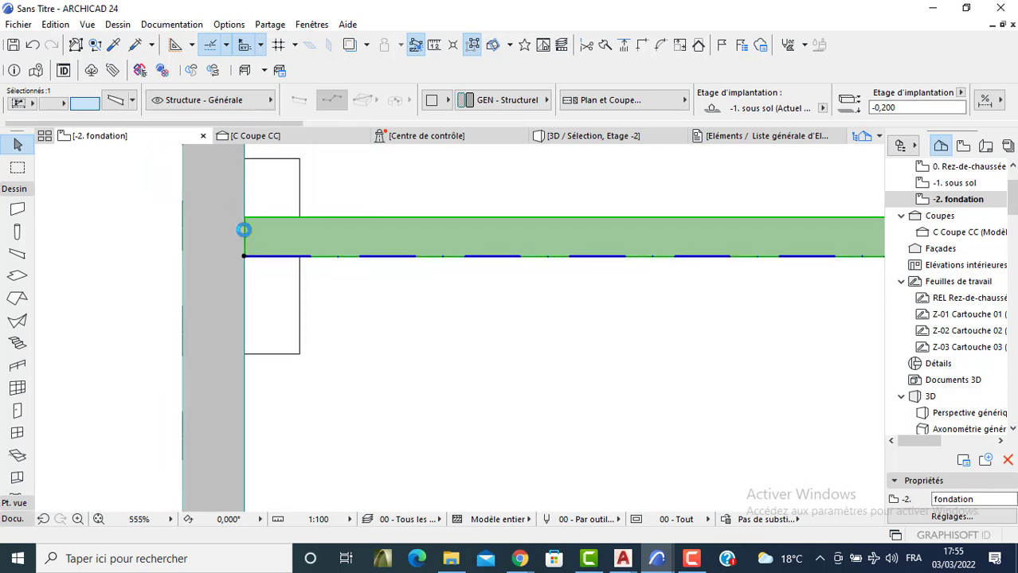
click(244, 233)
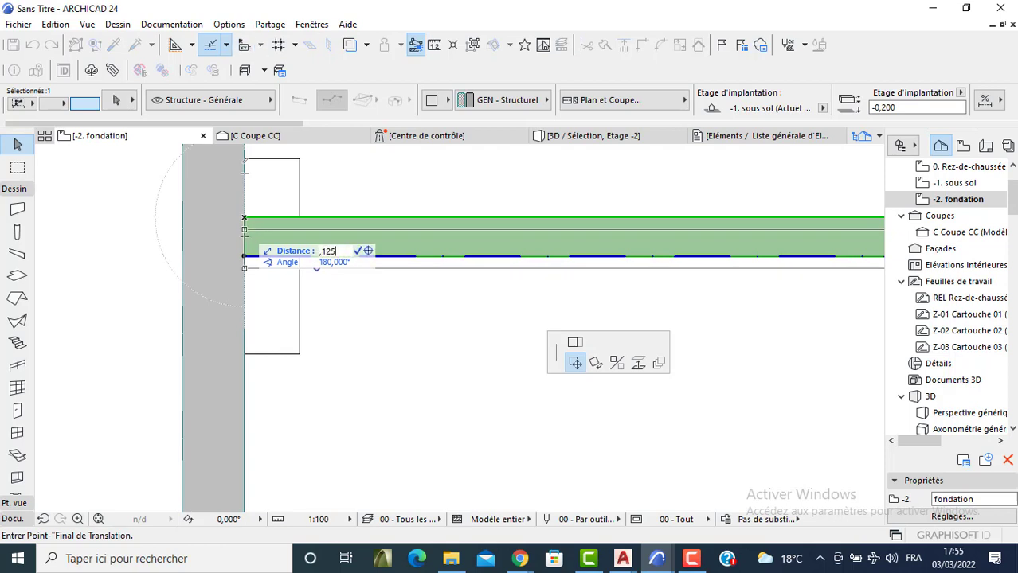
text(,125)
key(Return)
scroll(186, 237, down, 7)
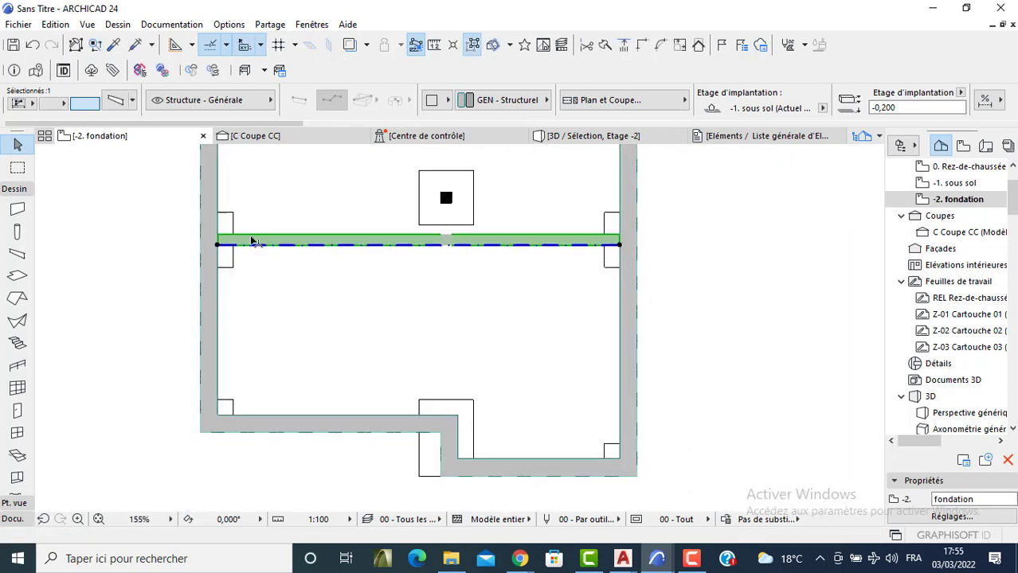
key(Escape)
Display the selected foundation in 3D to examine the new cross beam, and return to the foundation plan.
scroll(210, 254, down, 4)
middle_drag(211, 254, 225, 302)
scroll(118, 425, down, 3)
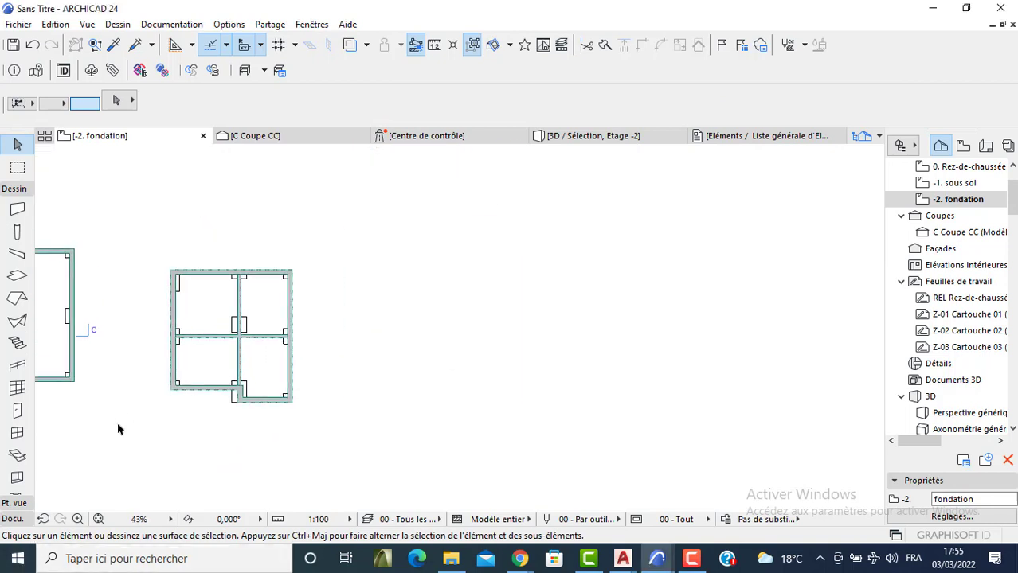
click(139, 449)
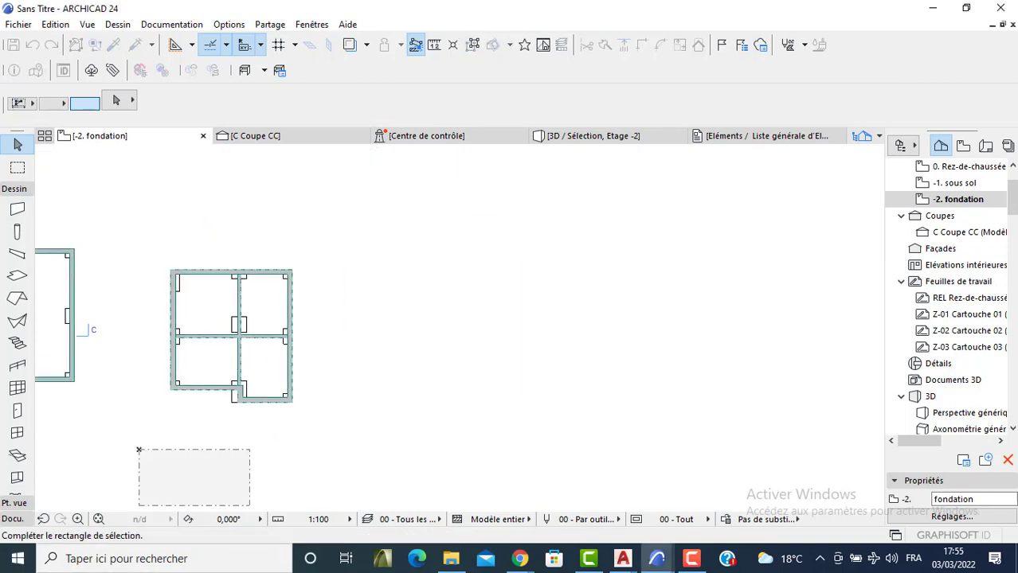
click(333, 266)
key(F5)
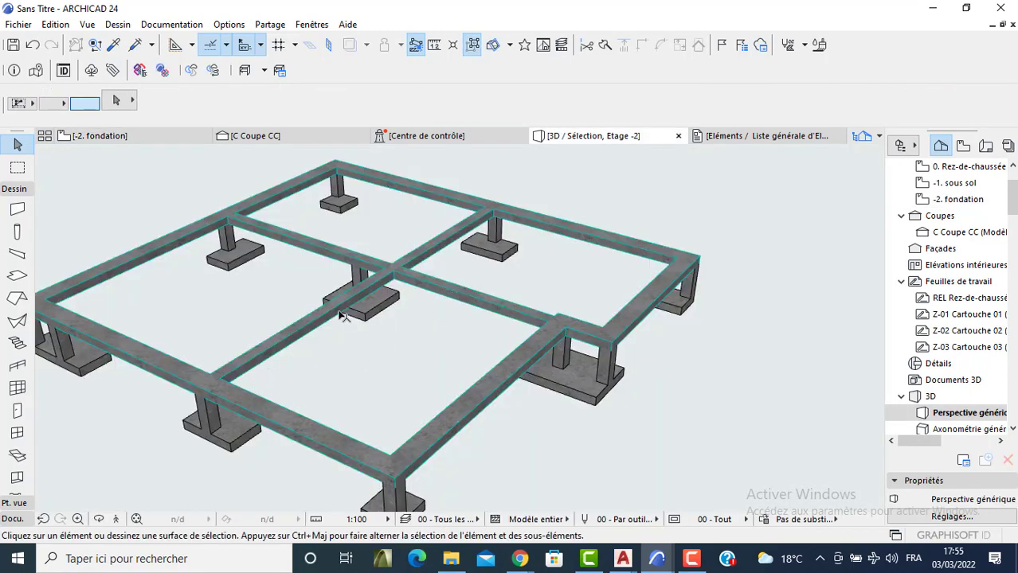
key(F2)
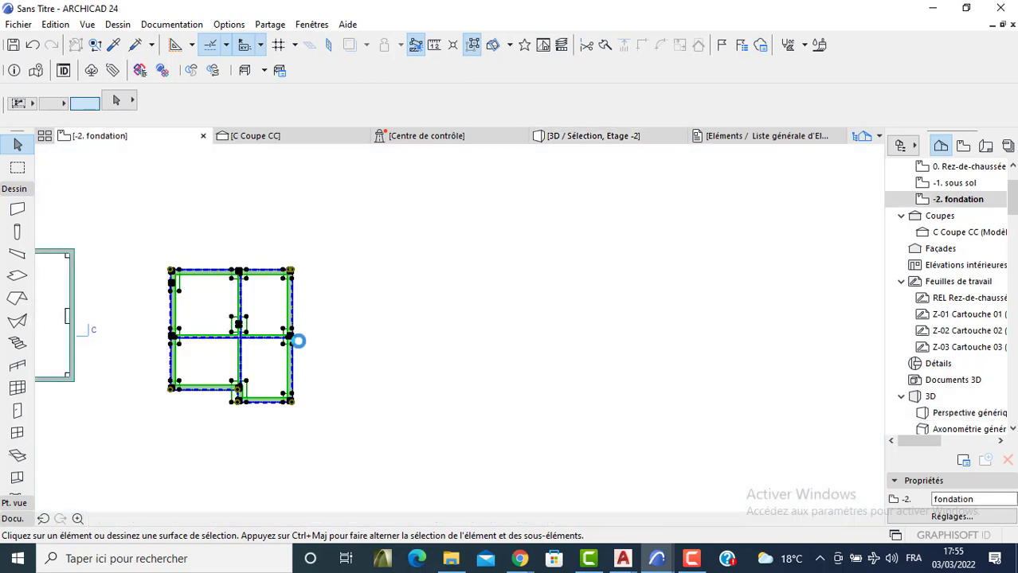
Subtract the part of the lower-middle merged footing that extends outside the perimeter beams at the inner step.
scroll(199, 341, down, 3)
middle_drag(209, 356, 244, 320)
scroll(244, 320, up, 10)
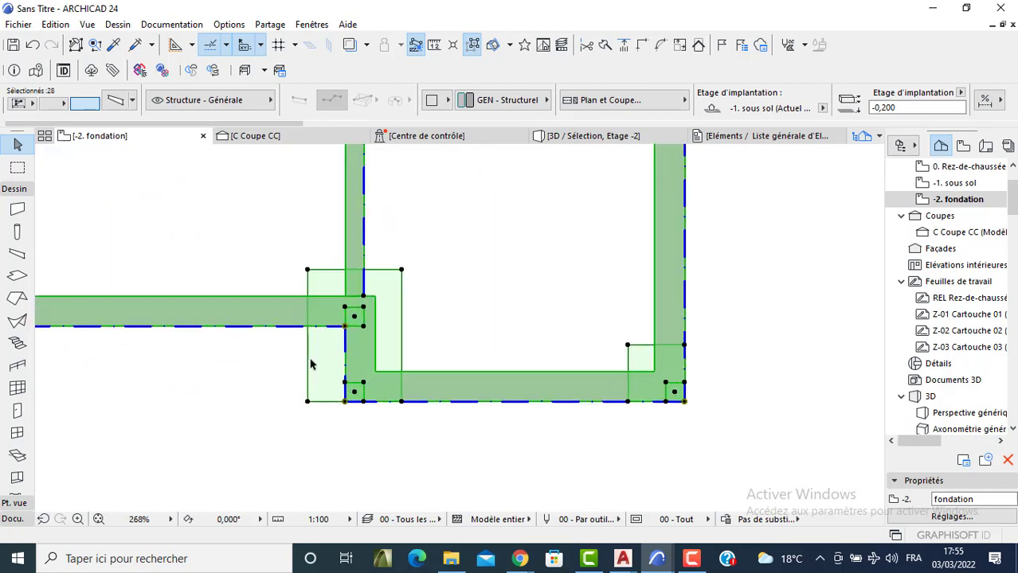
key(Escape)
click(311, 382)
click(307, 401)
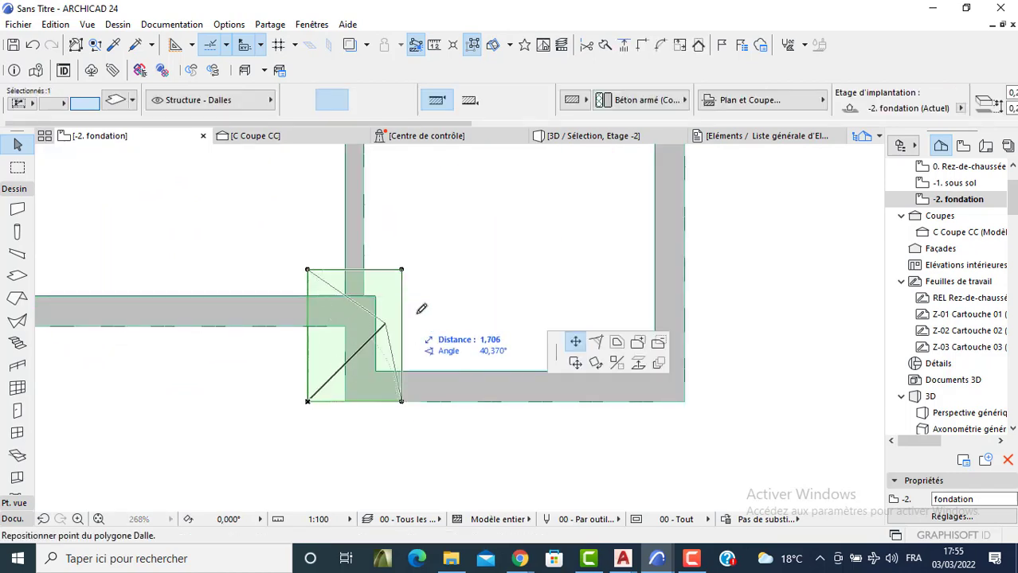
click(657, 342)
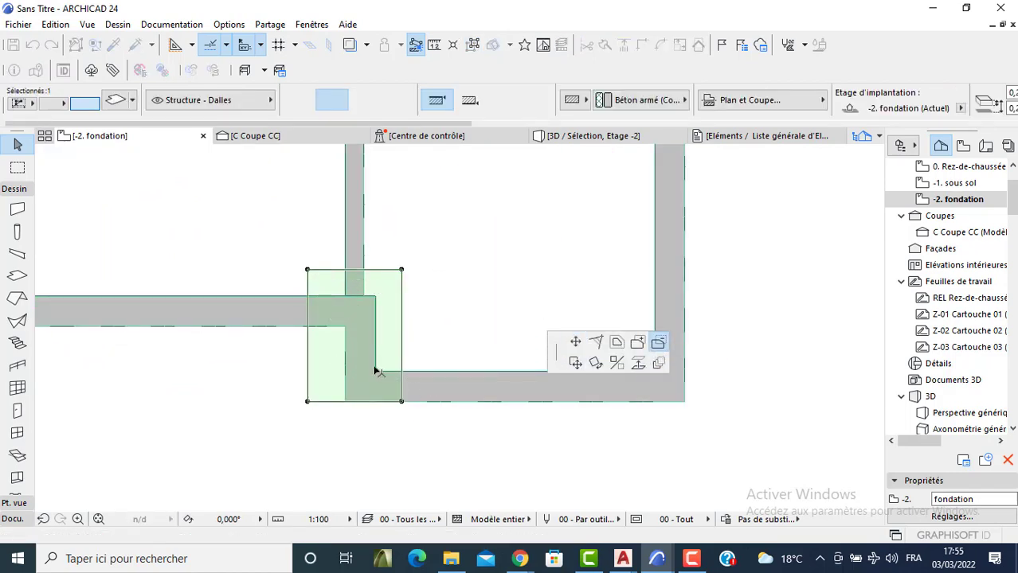
click(321, 357)
click(271, 357)
scroll(271, 360, down, 3)
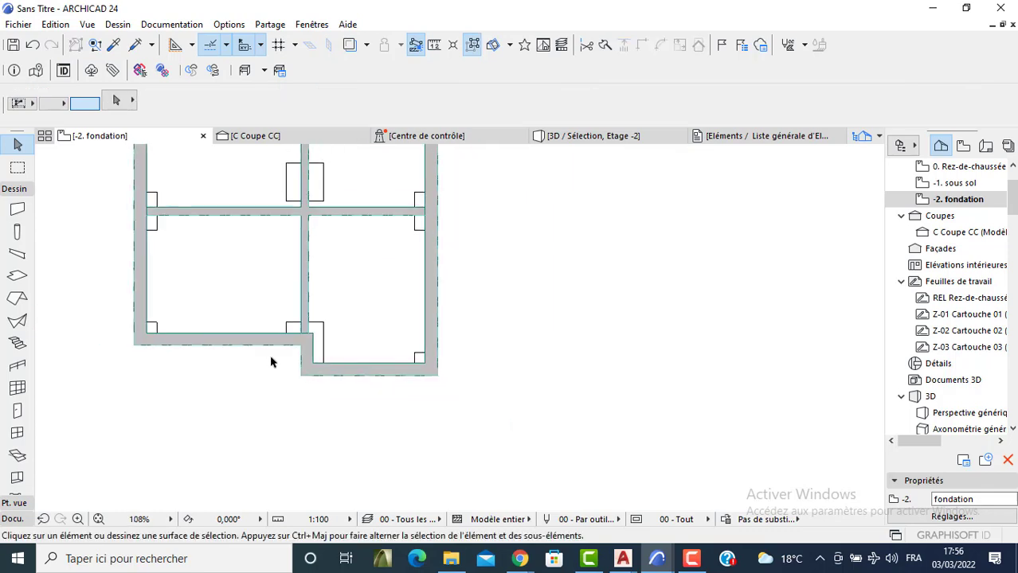
Configure the default slab as 0.200 thick at elevation -1.4 relative to project zero, checking that its surfaces use Béton - Brut.
scroll(271, 362, down, 2)
click(17, 277)
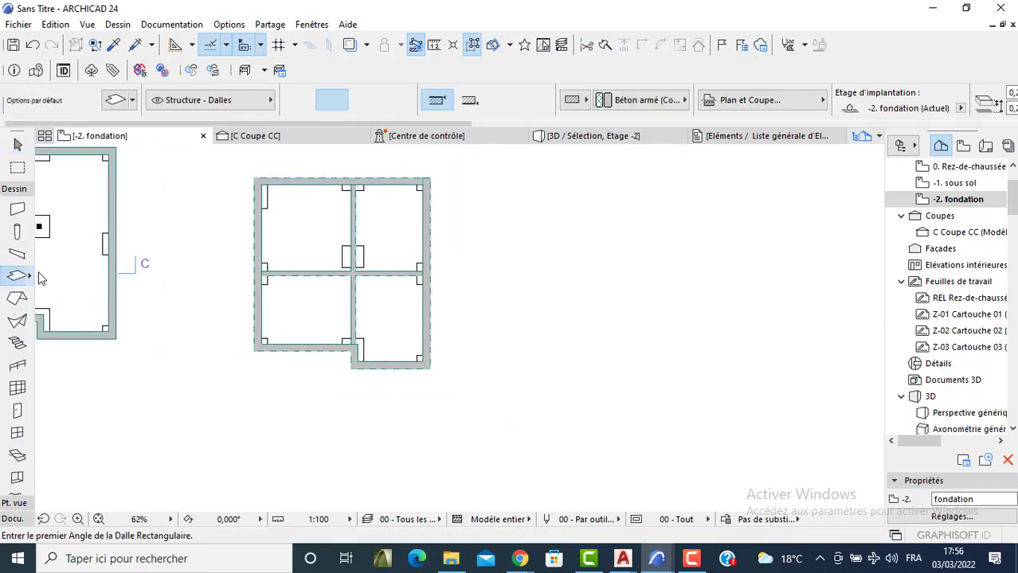
key(ctrl+t)
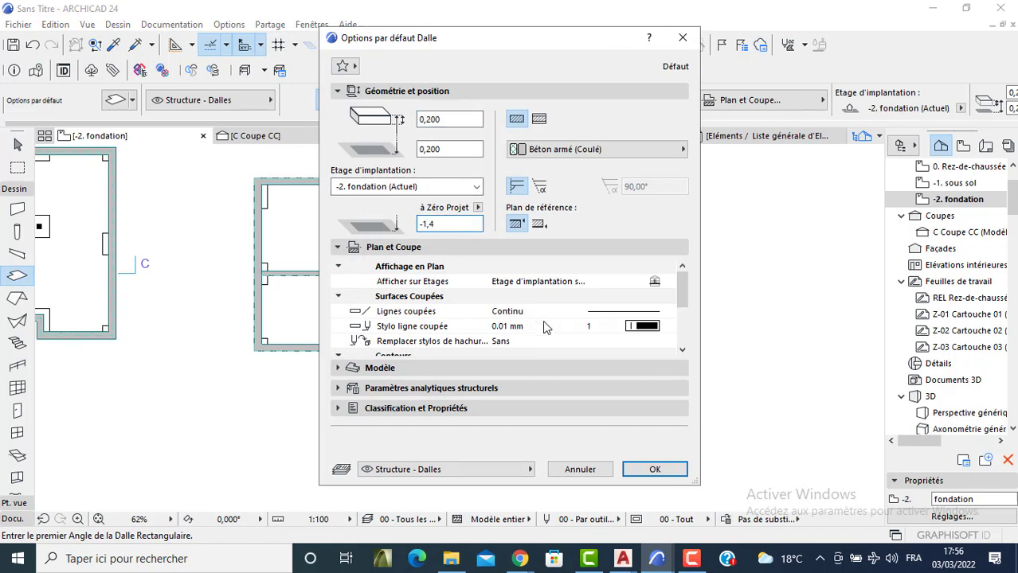
click(396, 368)
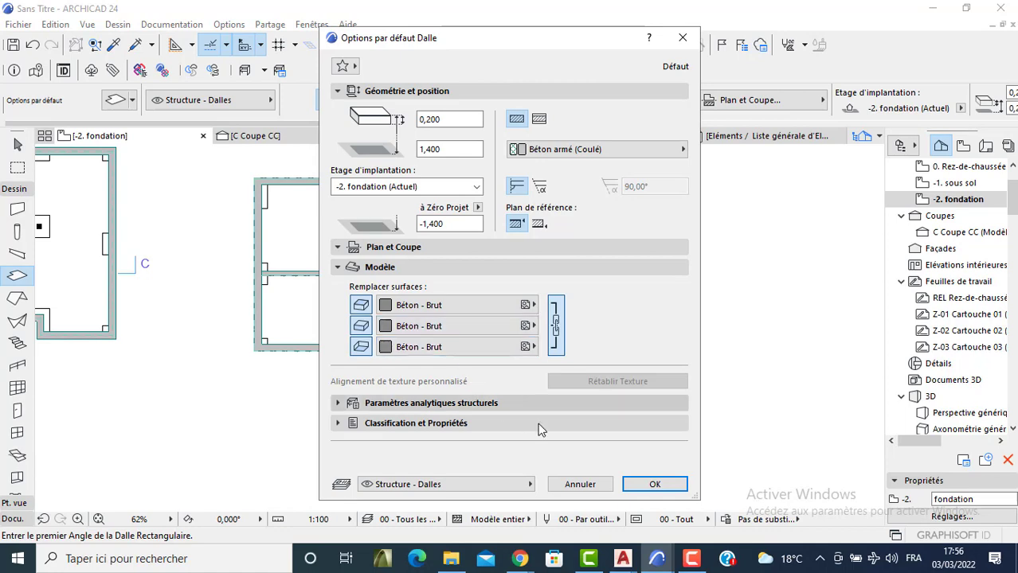
click(641, 483)
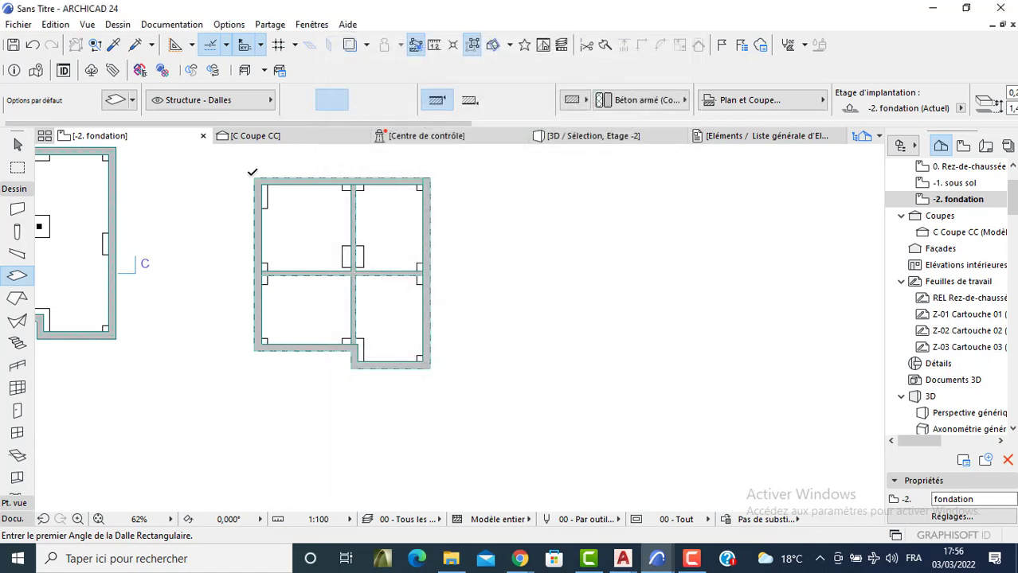
Draw a rectangular slab over the perimeter beams' outer extents and subtract its lower-left part outside the step in the outline.
click(255, 177)
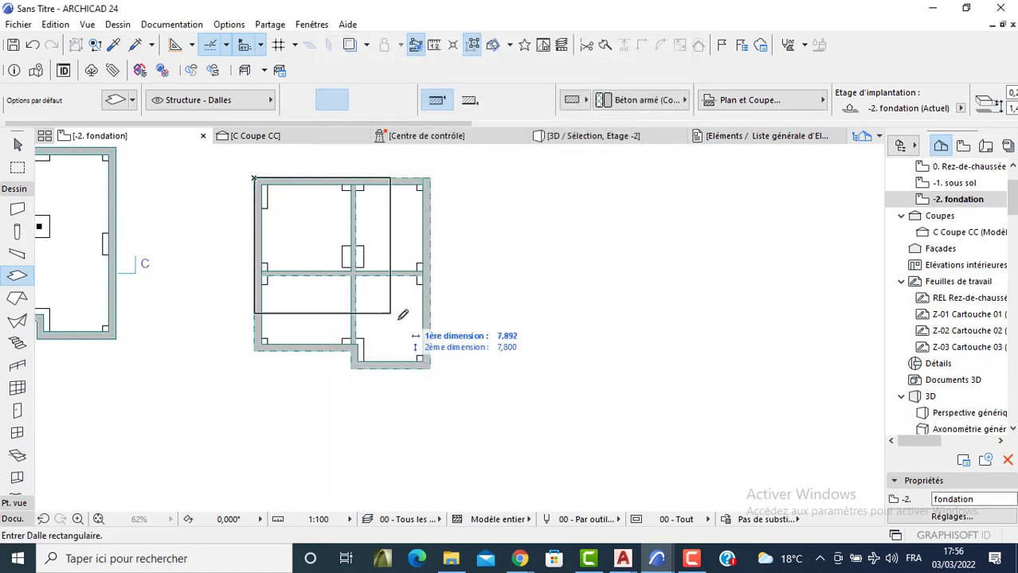
click(430, 368)
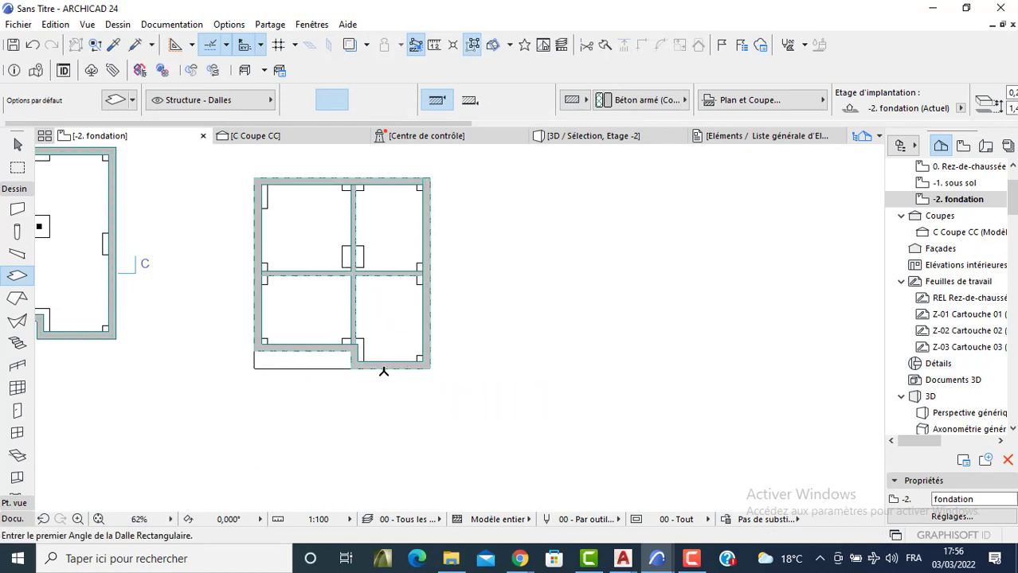
scroll(324, 375, up, 3)
key(Escape)
click(204, 363)
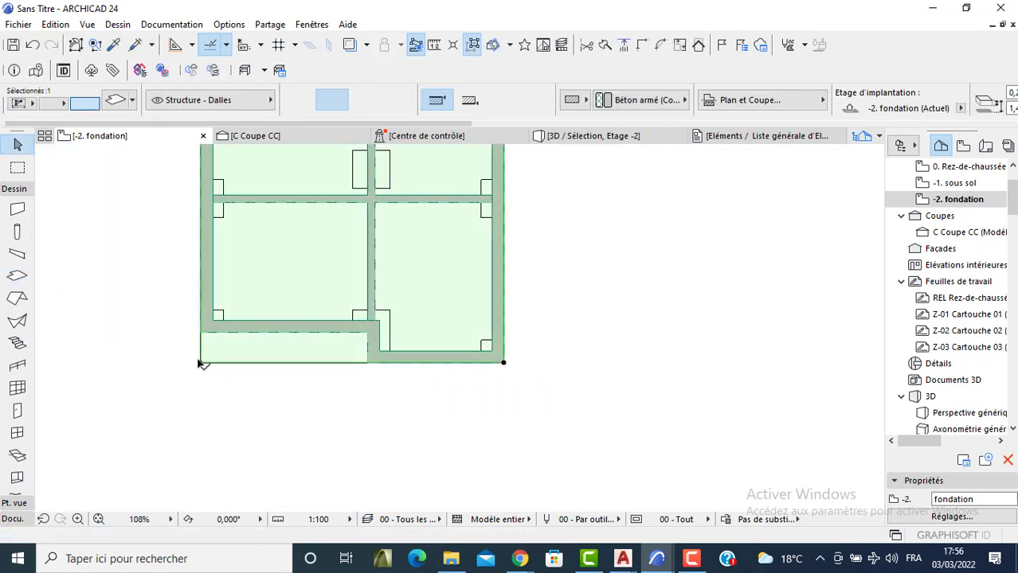
click(200, 363)
key(Escape)
scroll(252, 351, down, 5)
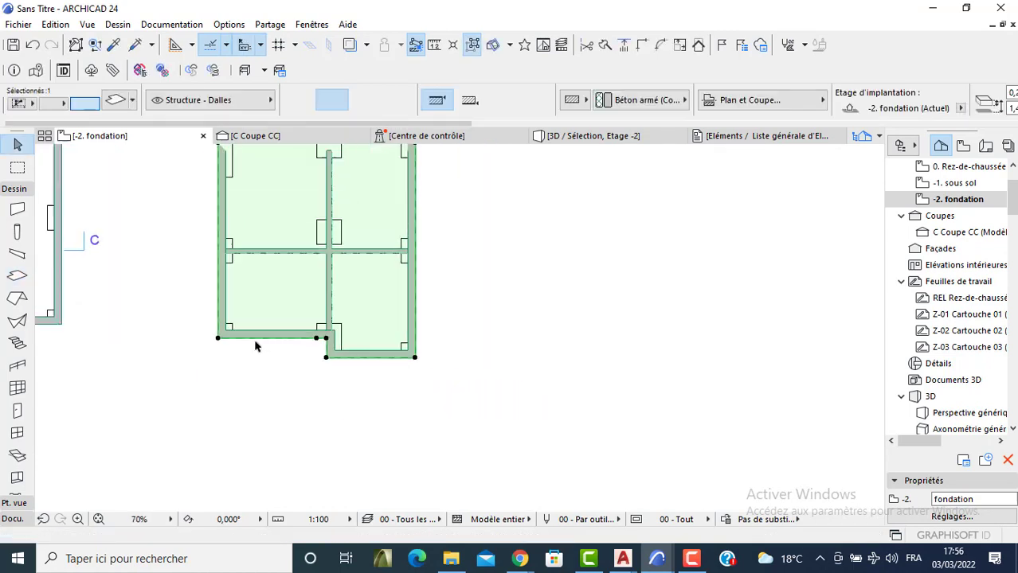
Display the whole right-hand foundation in 3D and examine the new slab and the supports at its corner up close.
click(351, 231)
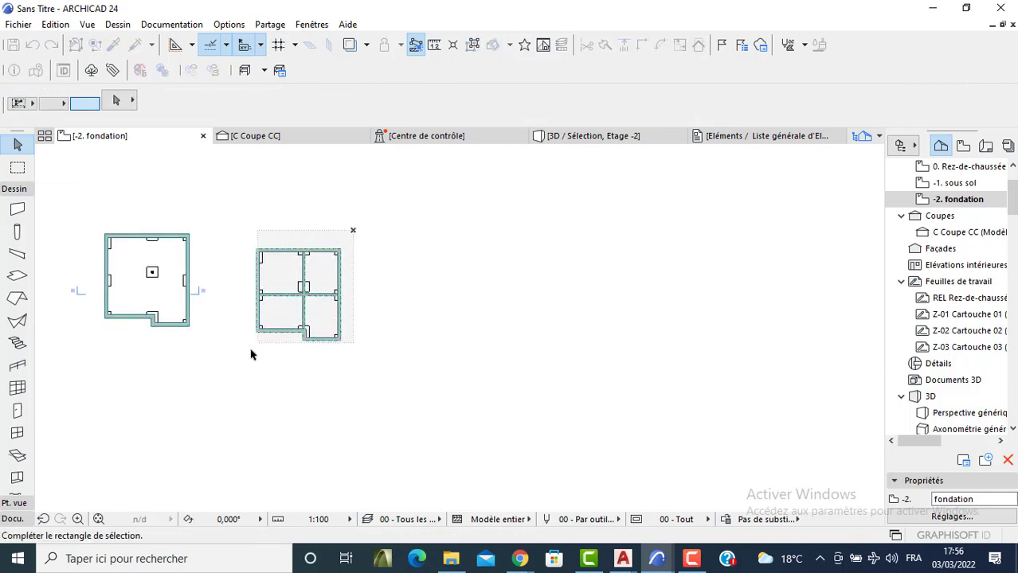
click(236, 367)
key(F5)
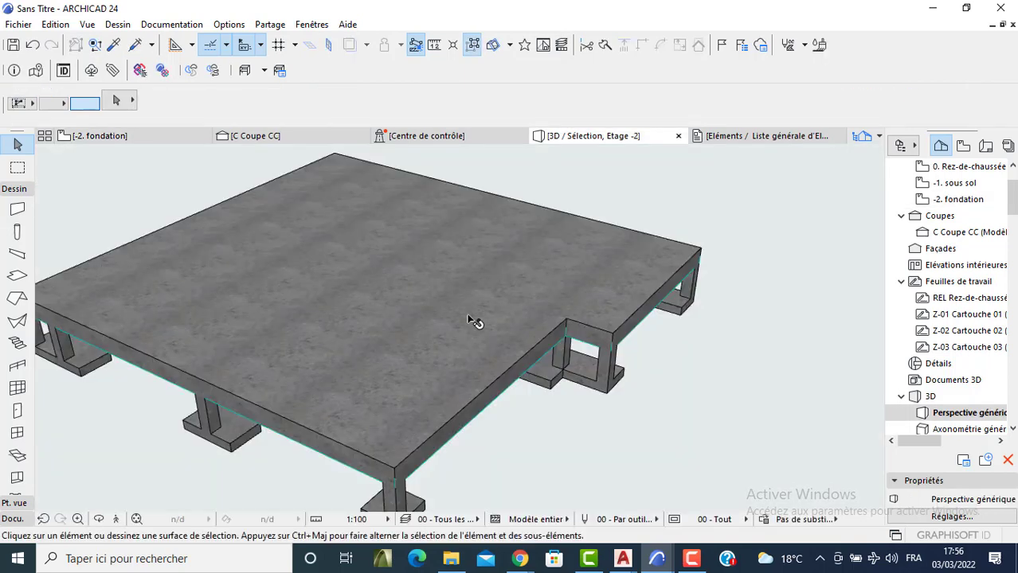
shift+middle_drag(472, 318, 274, 383)
scroll(225, 379, up, 2)
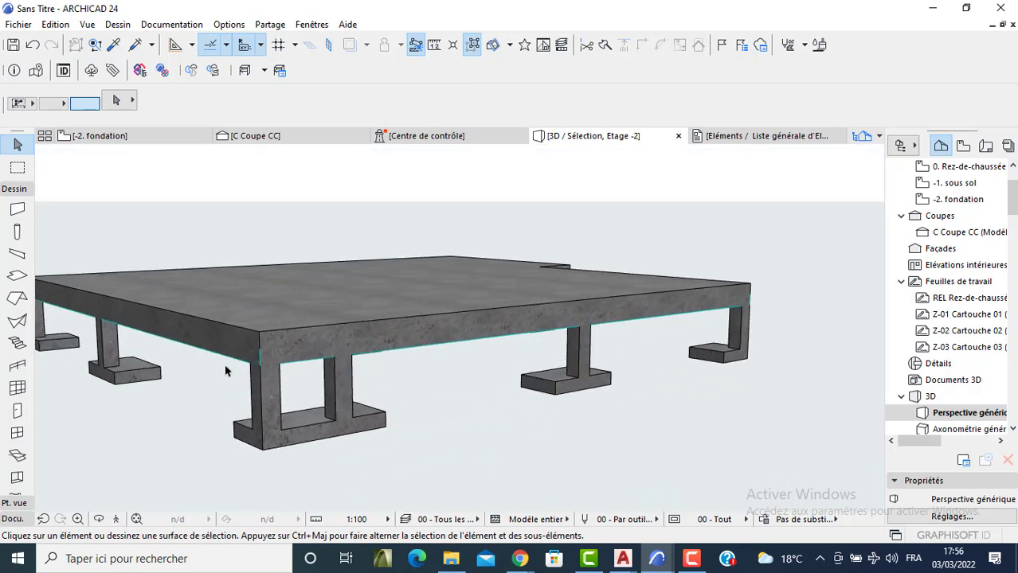
scroll(288, 439, up, 4)
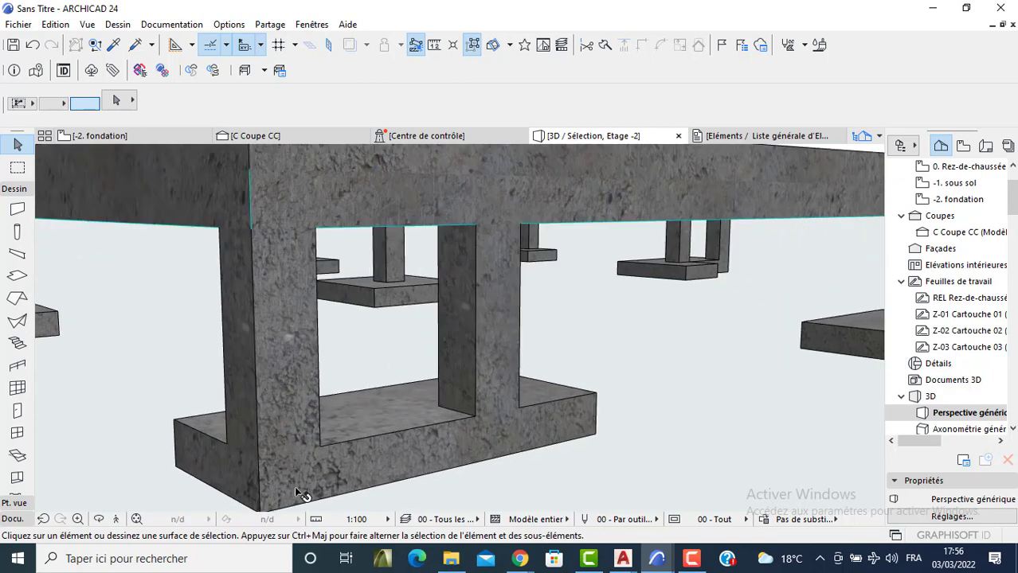
Inspect the corner footing, column, perimeter beam and top slab individually in 3D, and return to the foundation plan.
click(289, 461)
click(282, 297)
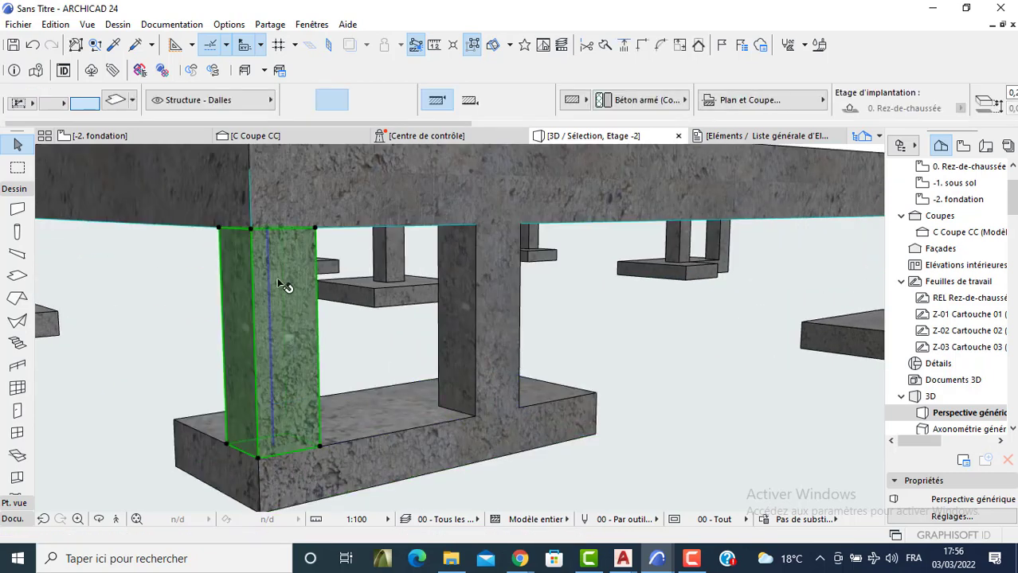
click(194, 303)
click(302, 229)
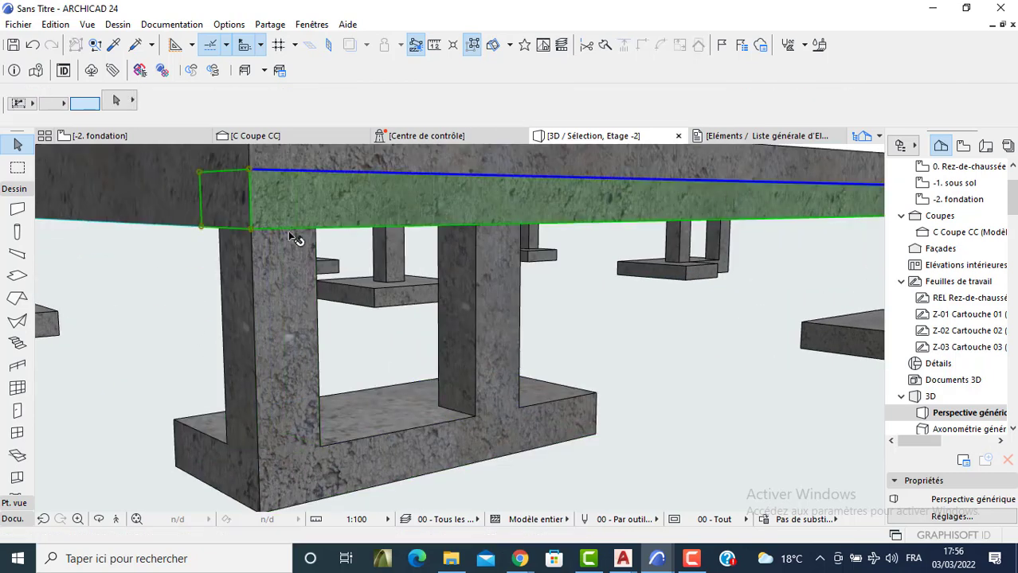
middle_drag(177, 298, 190, 371)
click(295, 291)
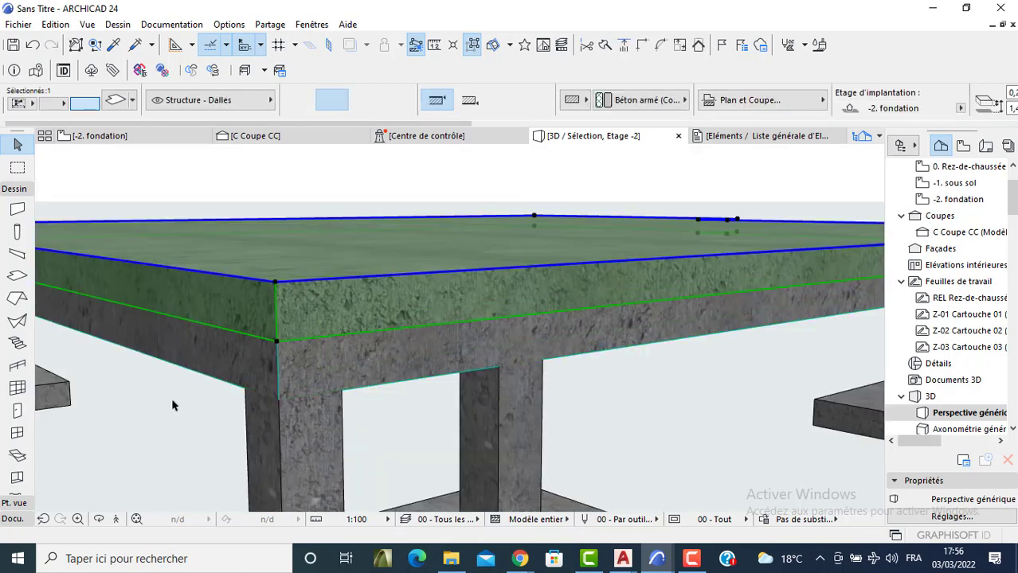
key(F2)
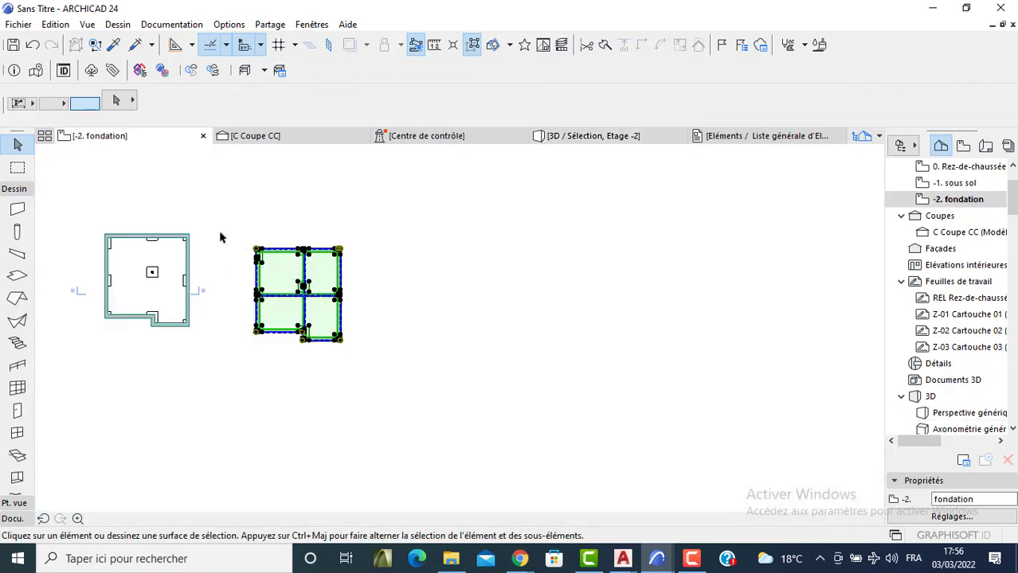
Copy all the columns of the four-bay foundation plan and paste them in place on the -1. sous sol storey.
click(213, 221)
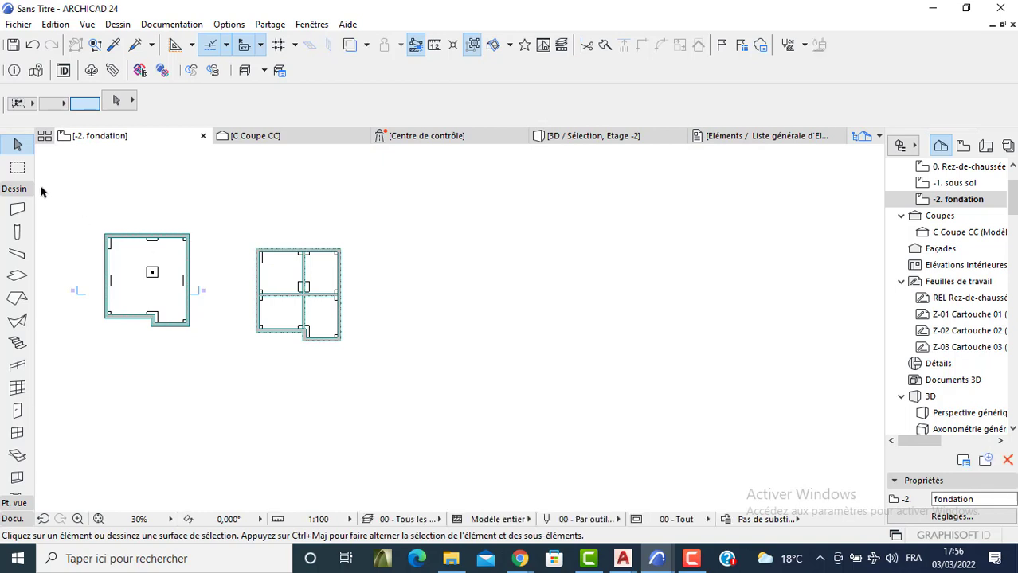
click(18, 168)
click(235, 232)
click(359, 371)
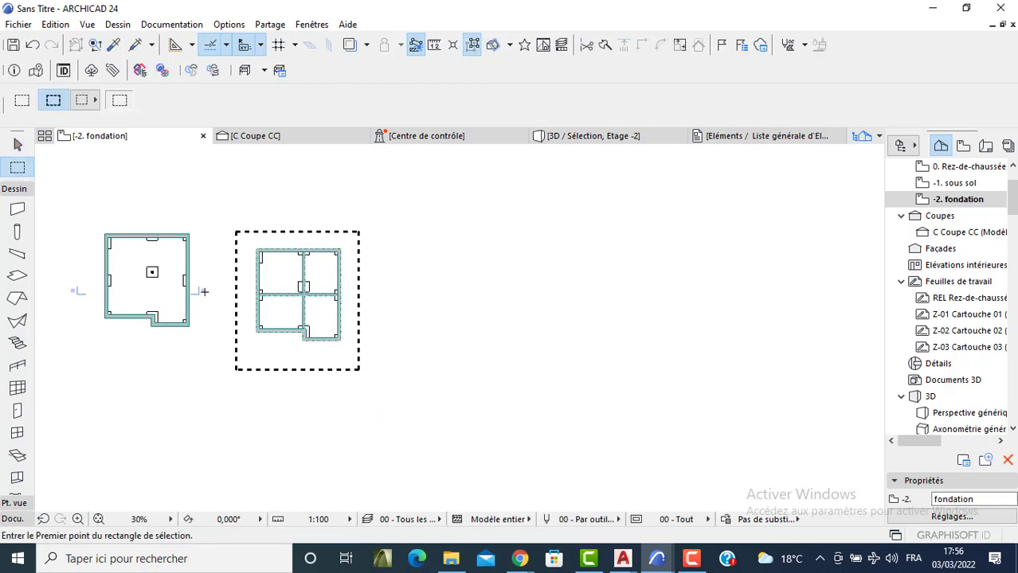
click(17, 231)
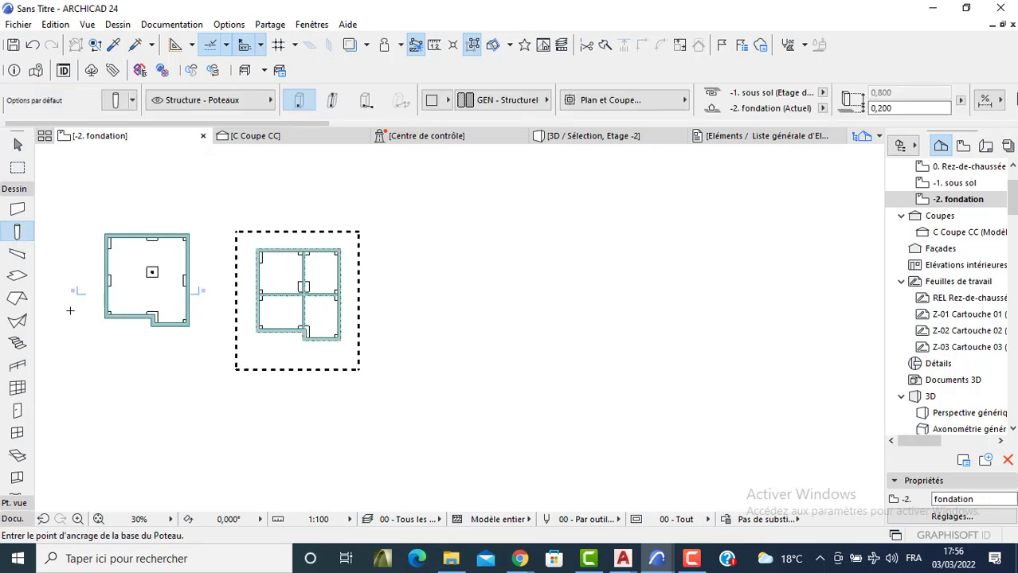
key(ctrl+a)
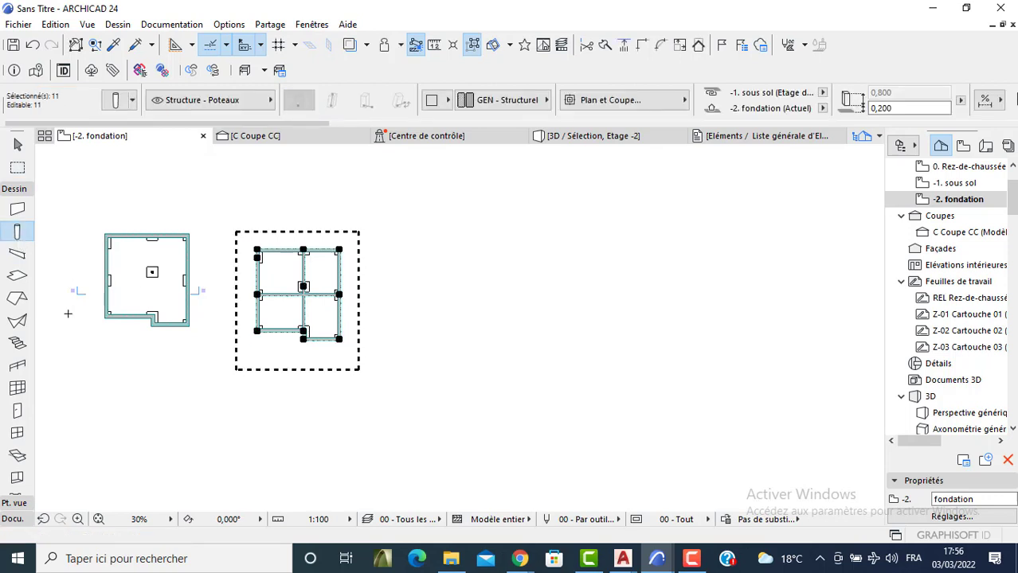
key(Escape)
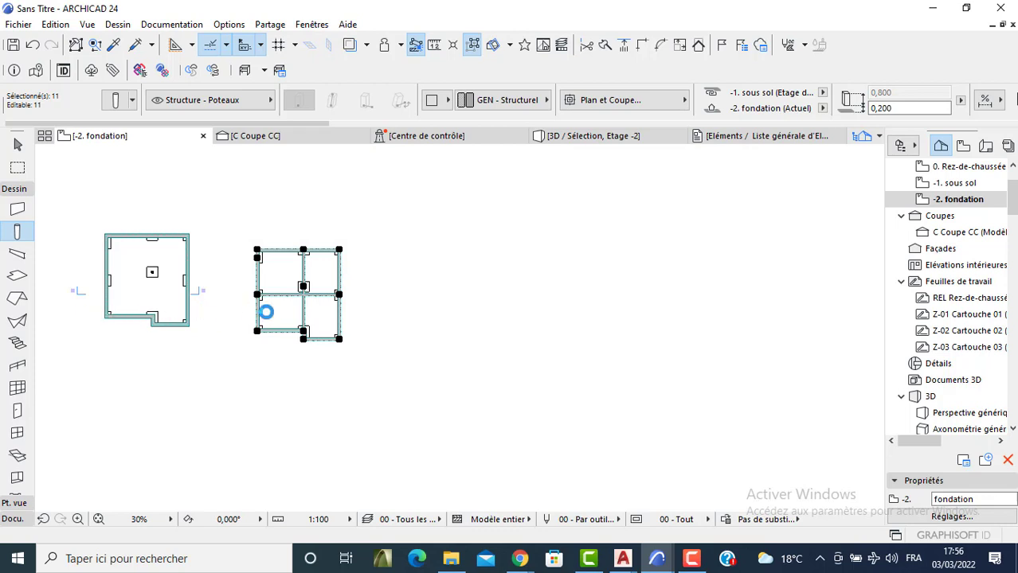
double_click(953, 183)
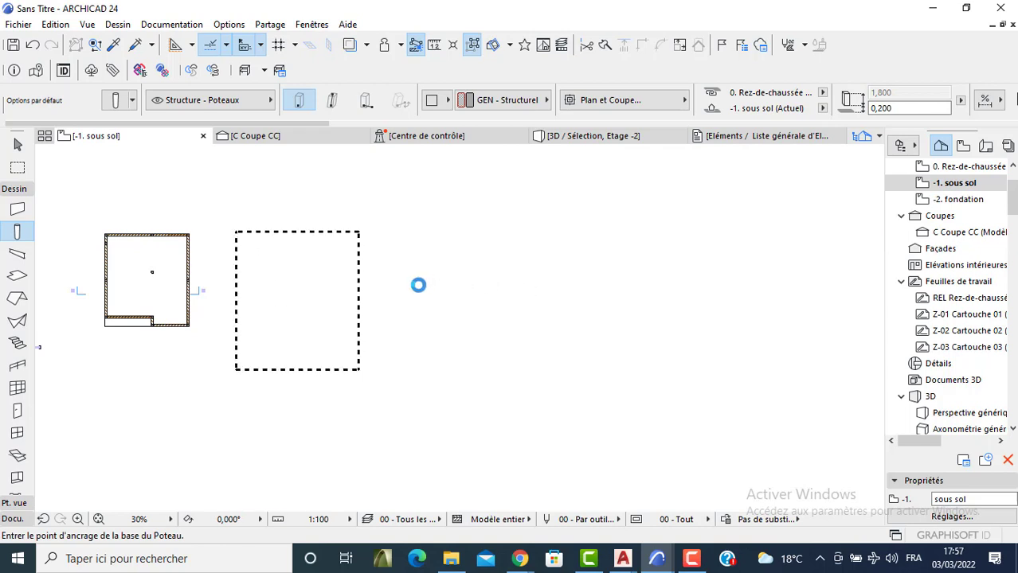
key(ctrl+v)
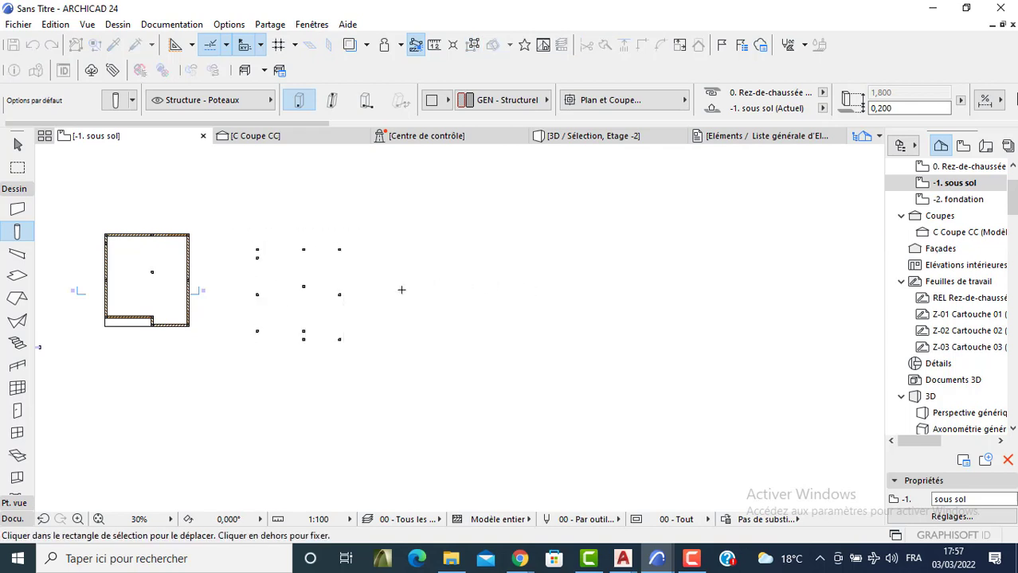
key(Escape)
Set the pasted basement columns' top offset to -0,200 and their base offset to 0,000.
drag(356, 242, 242, 371)
key(ctrl+t)
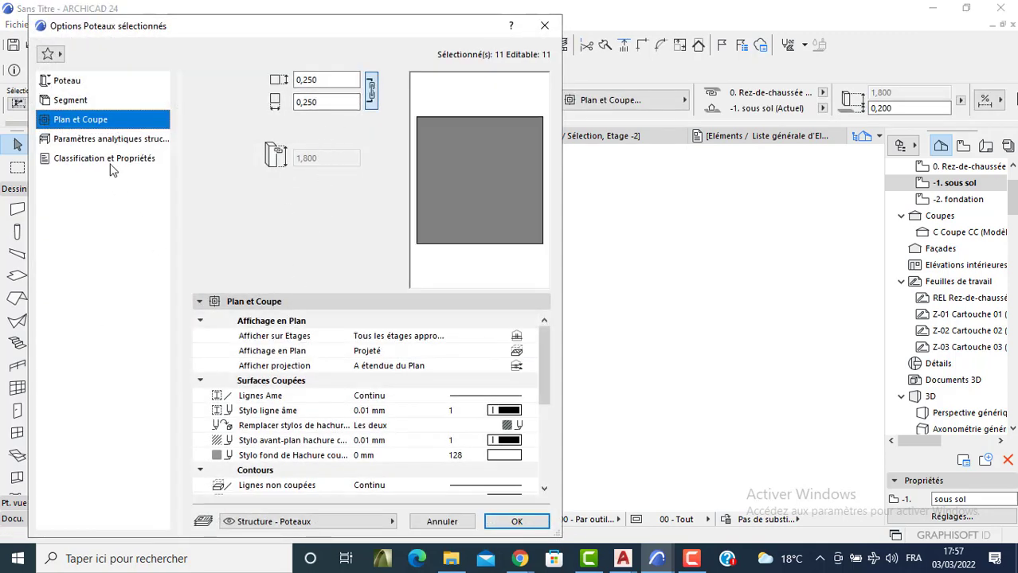
click(67, 84)
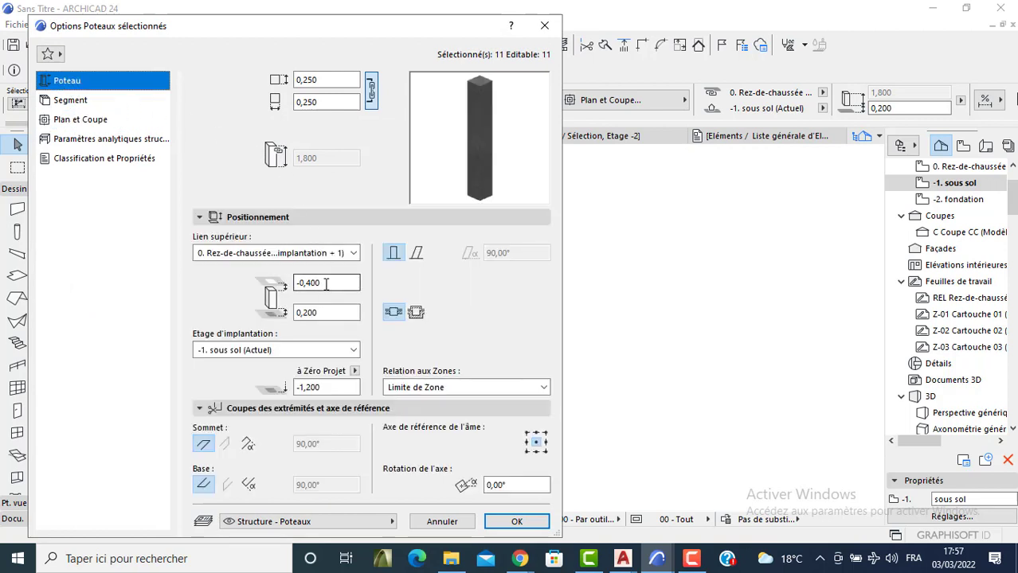
text(200)
key(Tab)
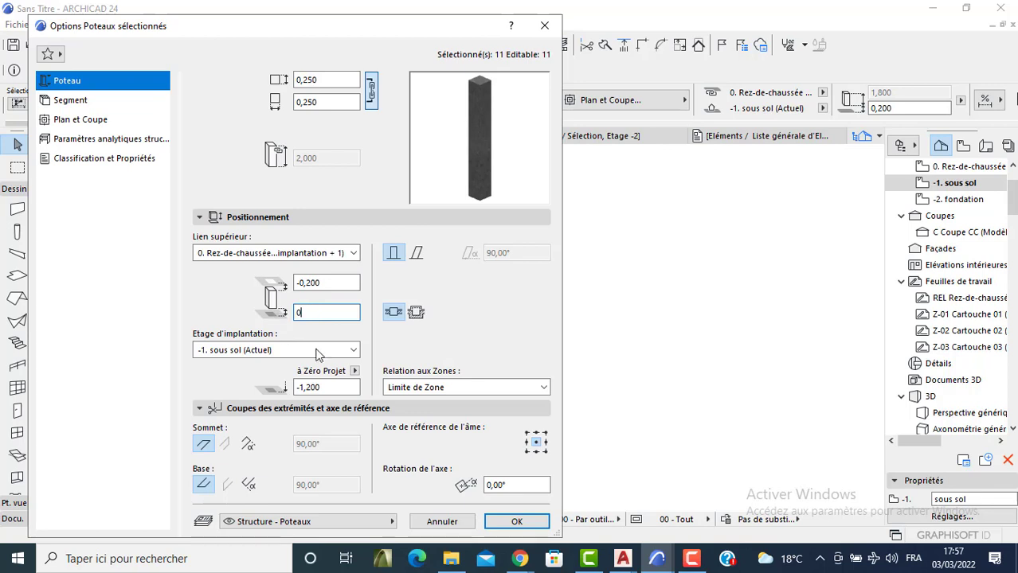
text(0)
click(322, 388)
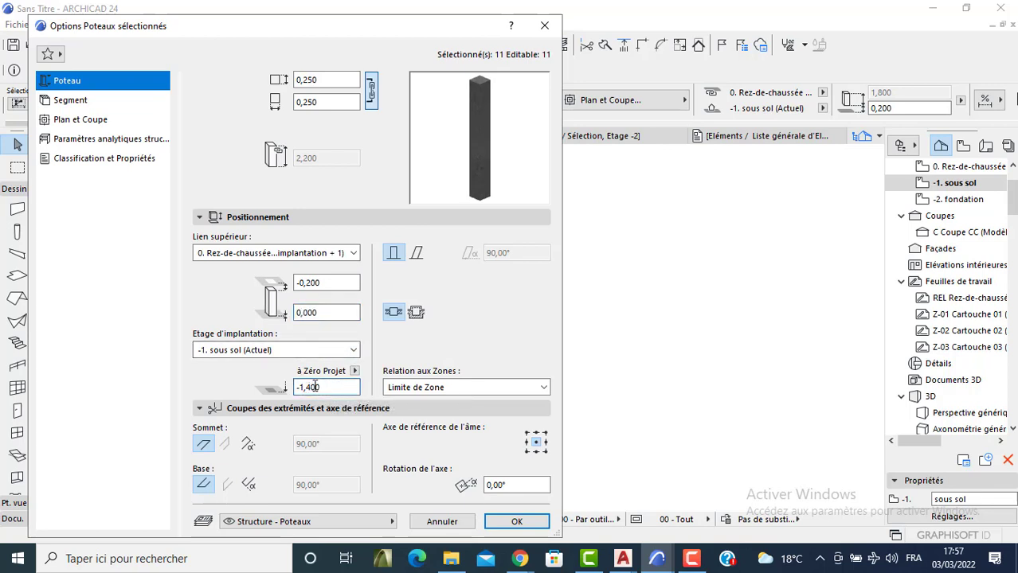
click(513, 522)
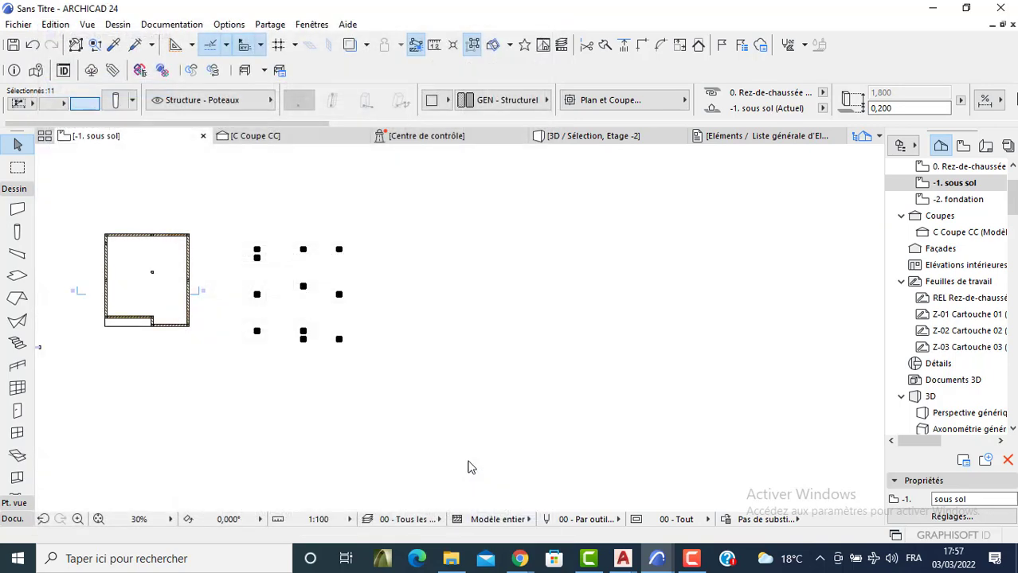
key(Escape)
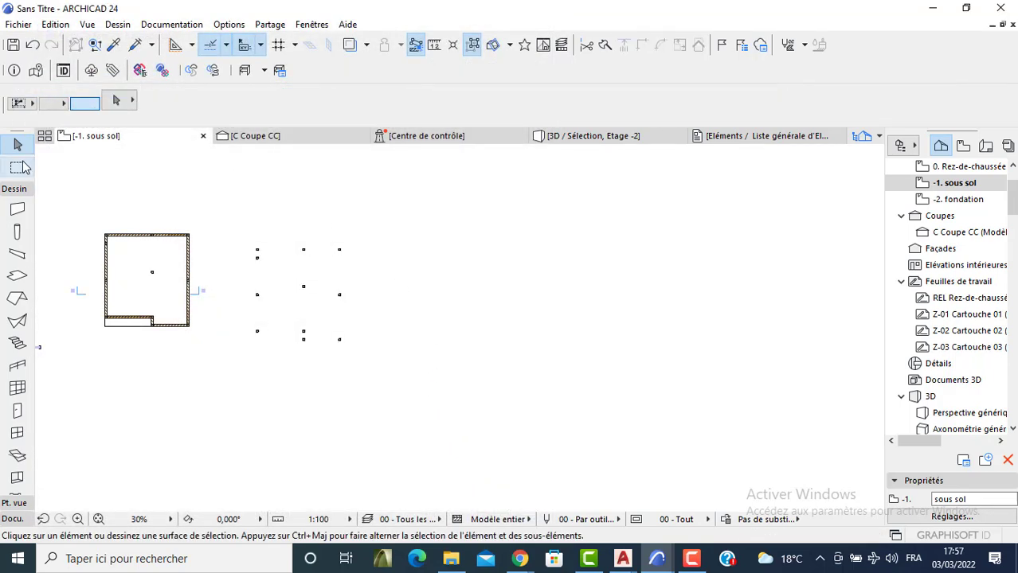
Enclose the basement columns in a marquee and inspect that area of the structure in 3D from above.
click(17, 167)
drag(239, 226, 370, 386)
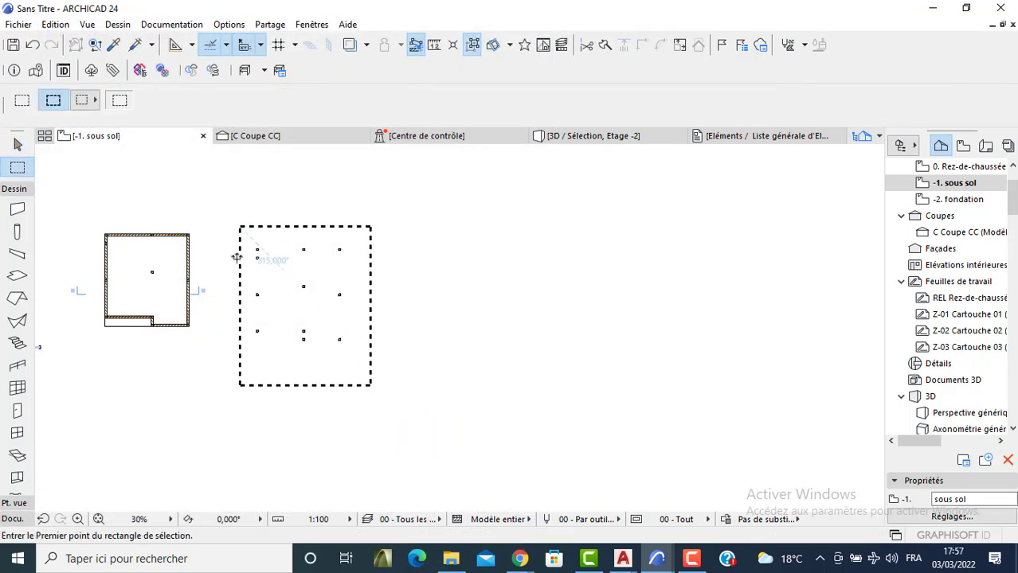
key(F5)
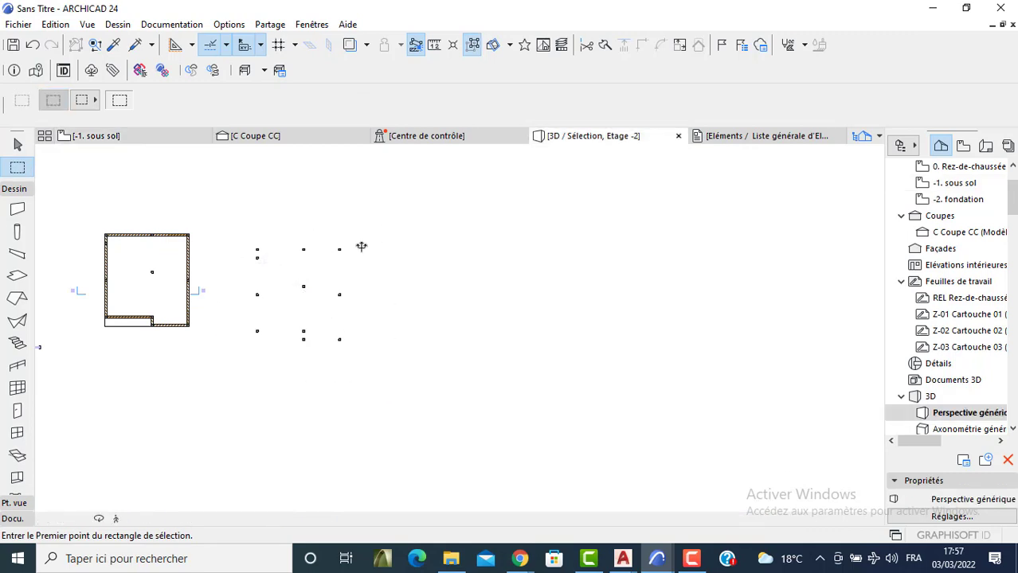
scroll(396, 349, down, 10)
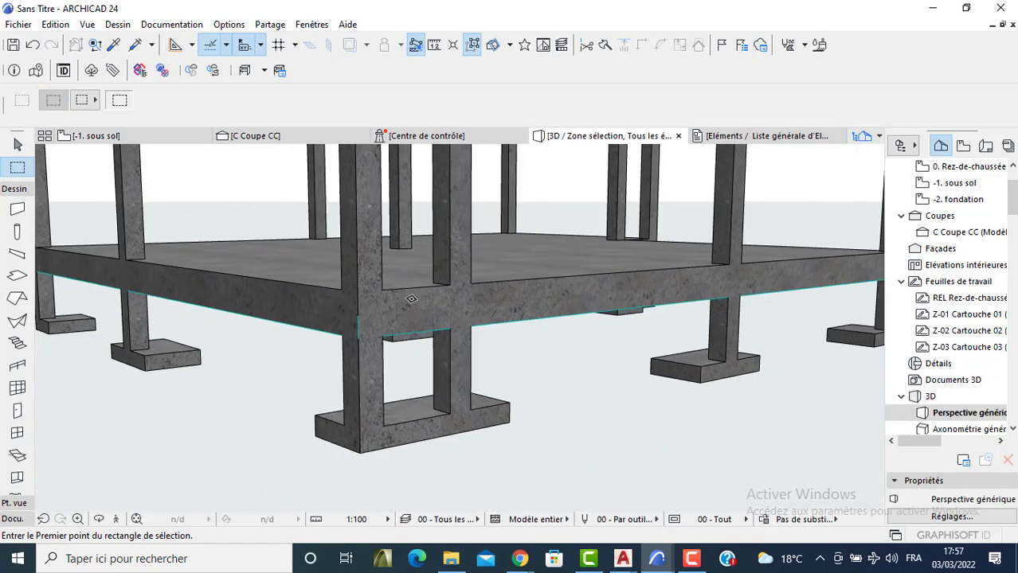
shift+middle_drag(395, 348, 575, 393)
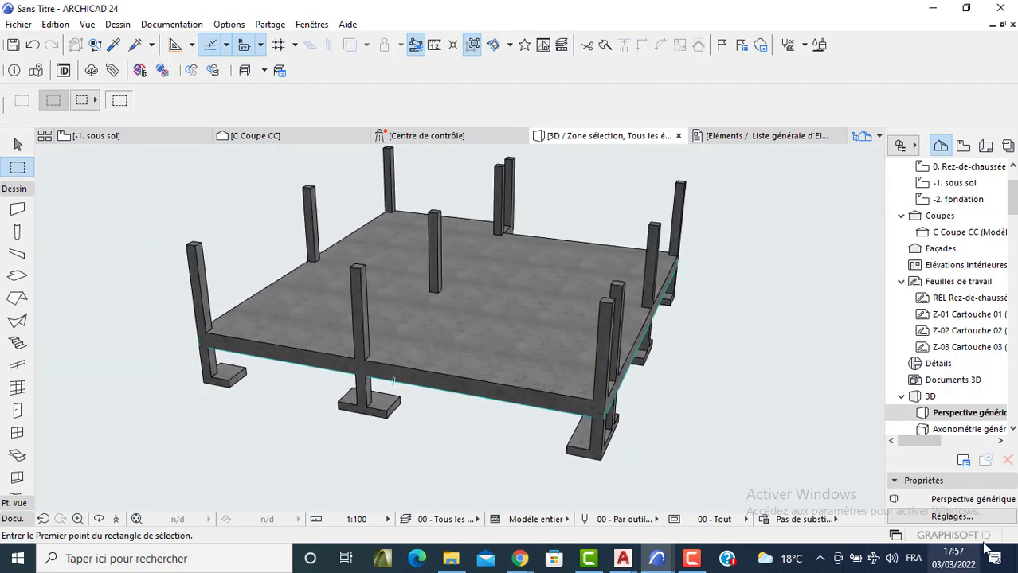
Copy the marqueed basement columns and paste them in place on the 0. Rez-de-chaussée storey.
key(F2)
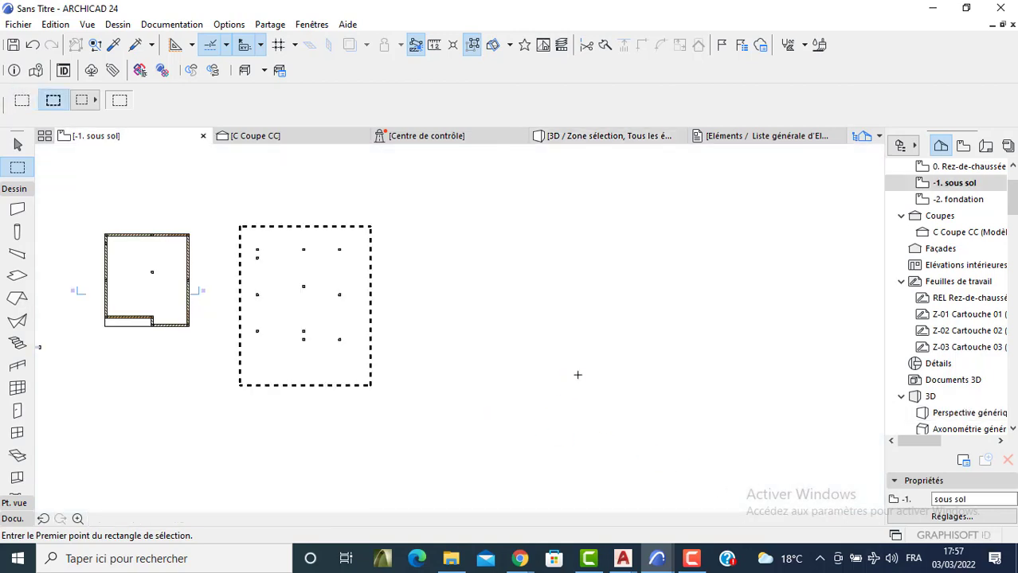
click(18, 232)
key(ctrl+a)
key(Escape)
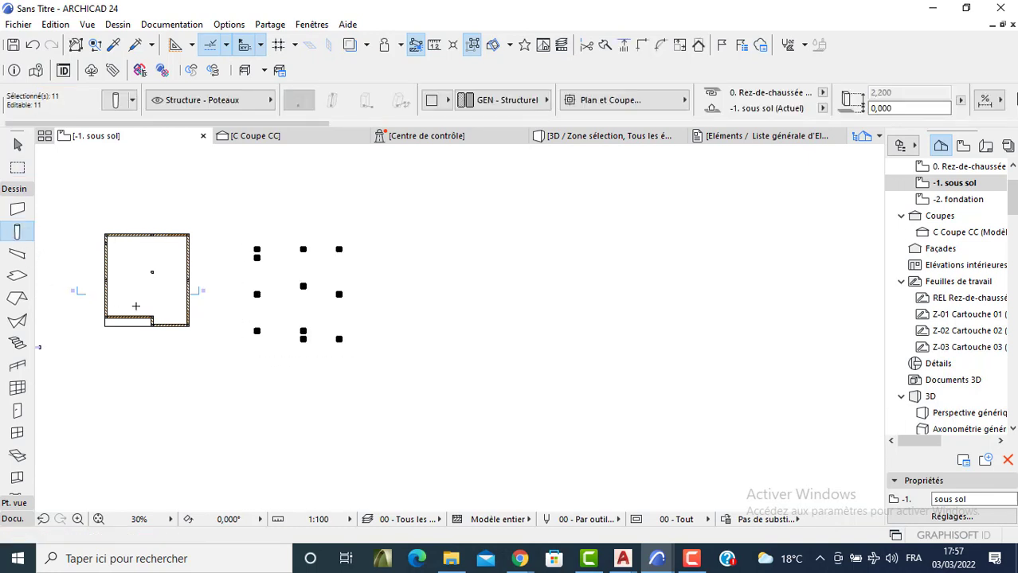
click(964, 168)
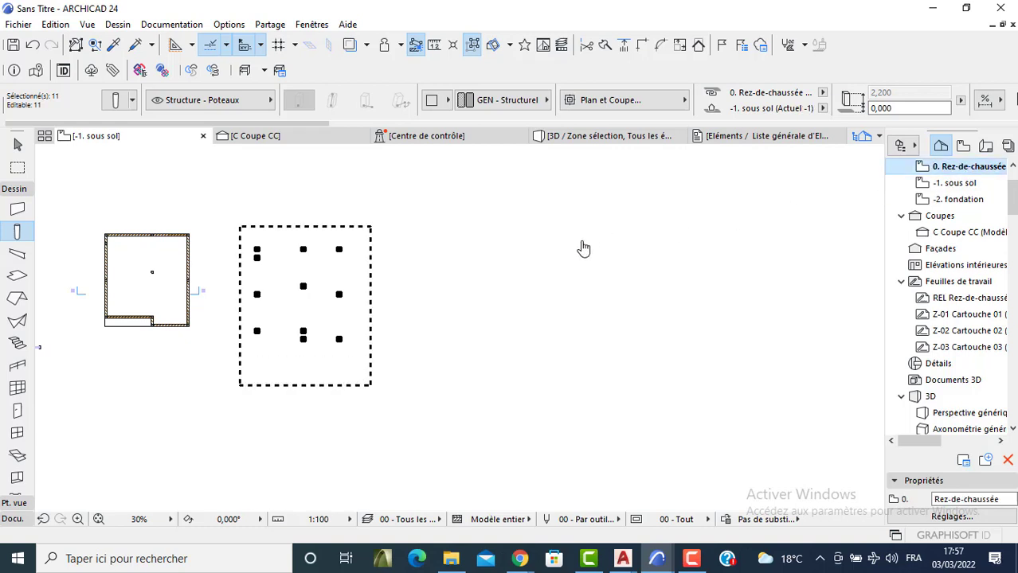
key(ctrl+v)
click(370, 276)
key(Escape)
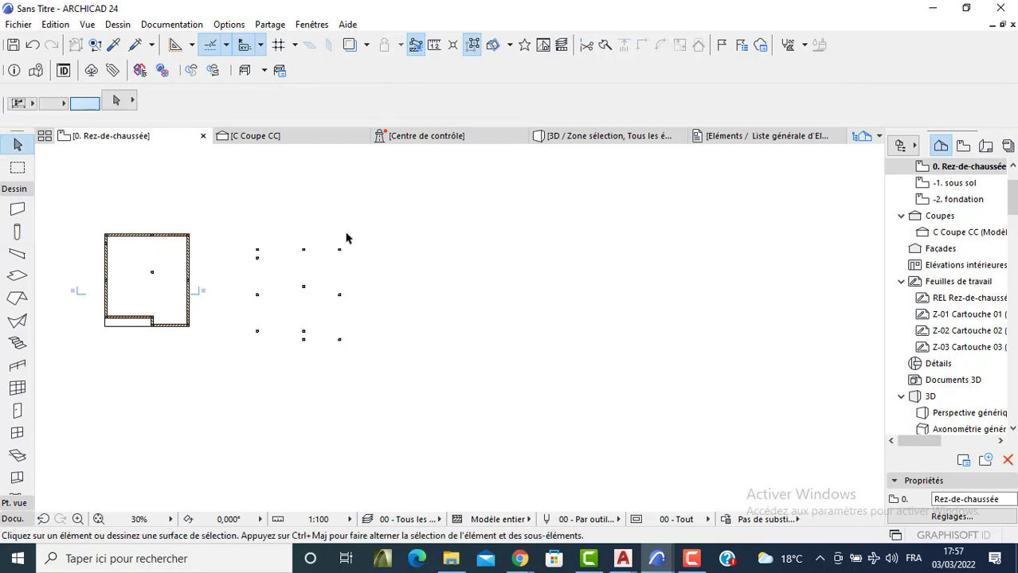
Review the positioning settings of the columns pasted on the ground floor.
click(364, 236)
click(239, 366)
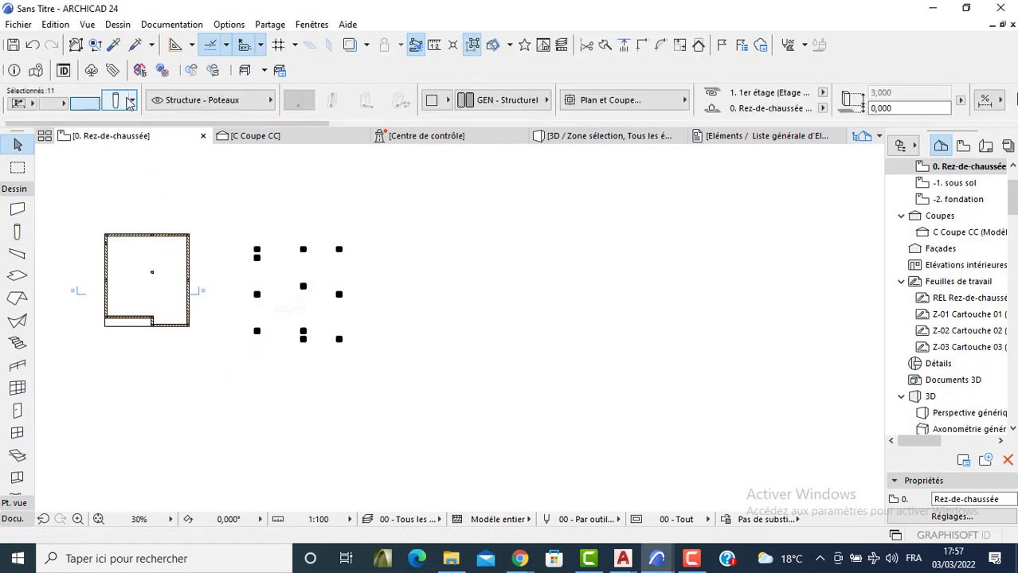
key(ctrl+t)
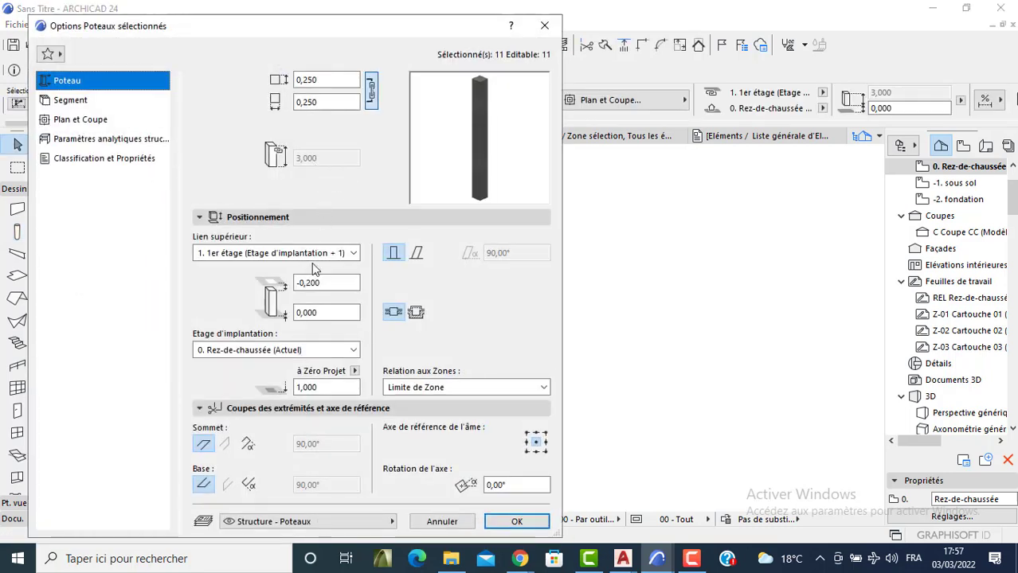
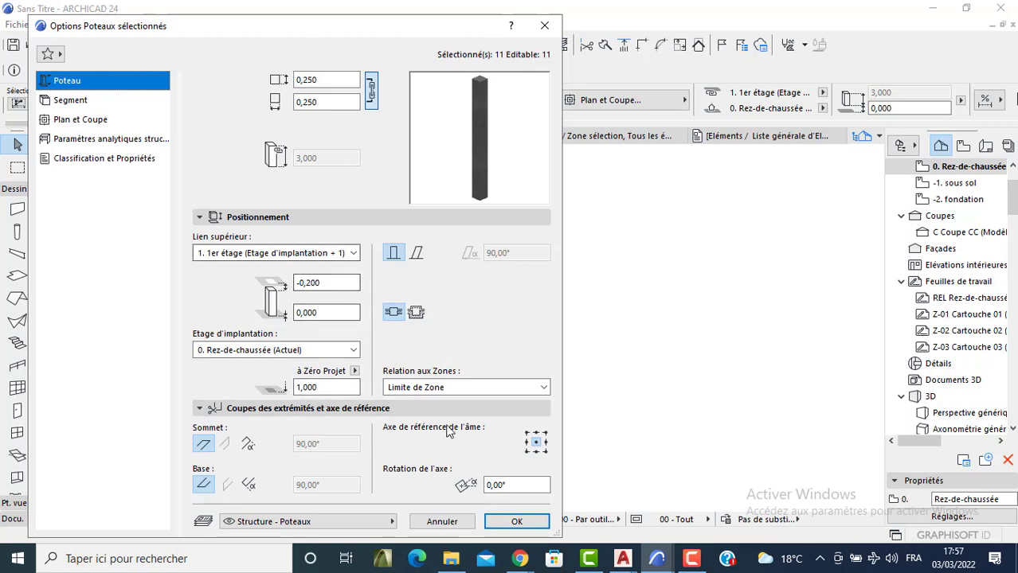
click(516, 523)
scroll(61, 251, up, 1)
click(18, 275)
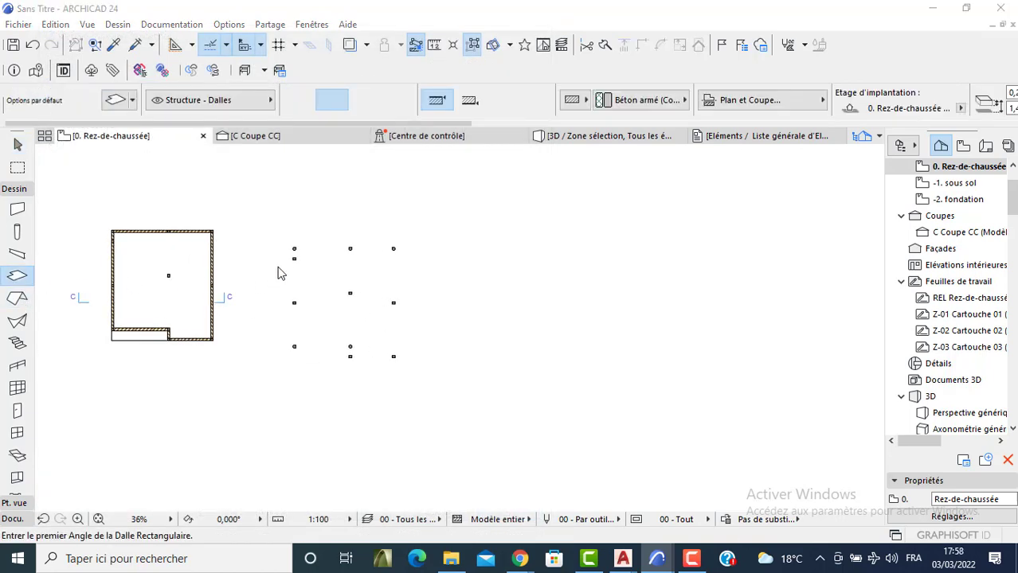
key(ctrl+t)
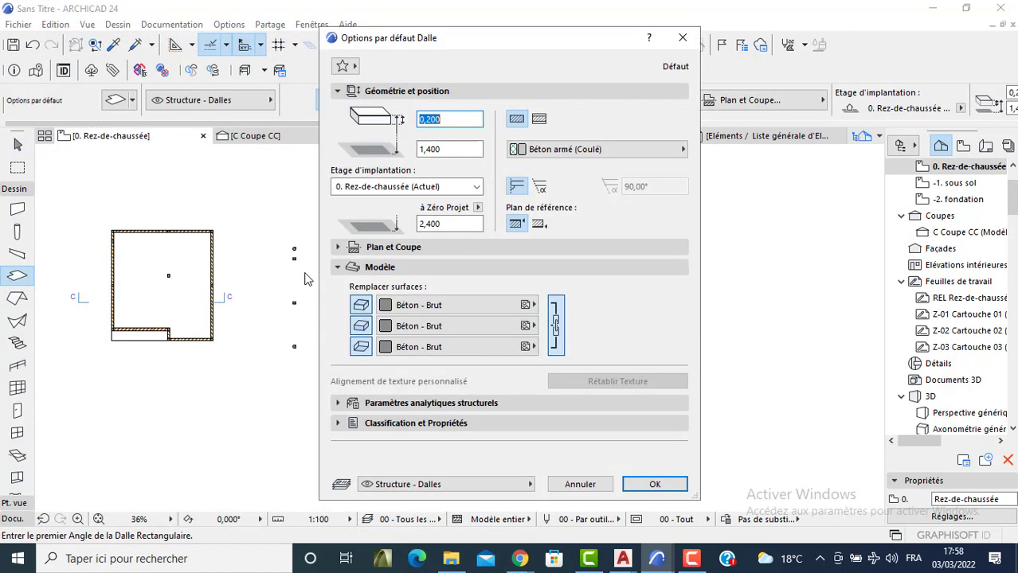
click(580, 484)
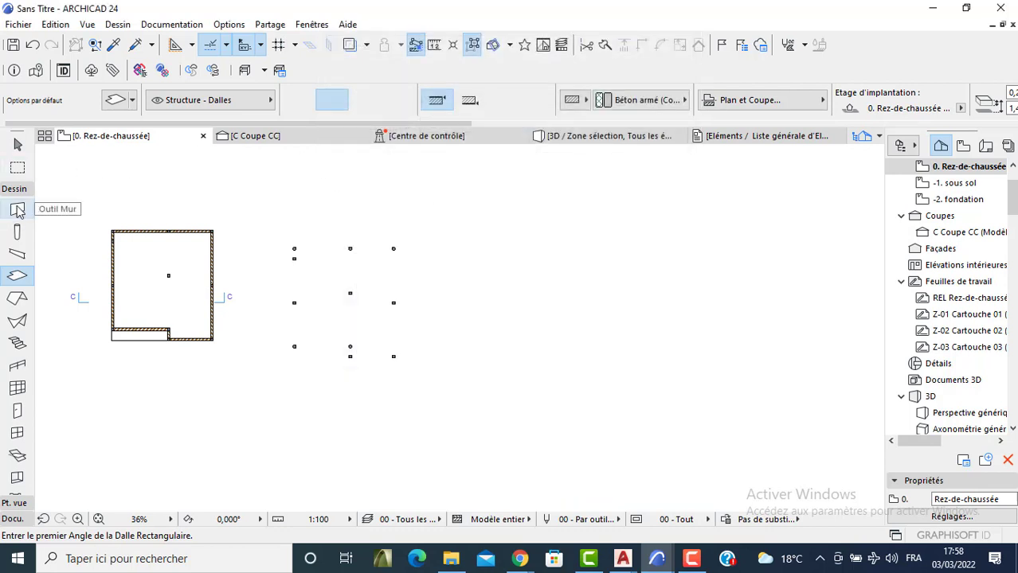
Enclose the ground-floor columns in a marquee and inspect the stacked columns in 3D.
click(17, 167)
click(271, 241)
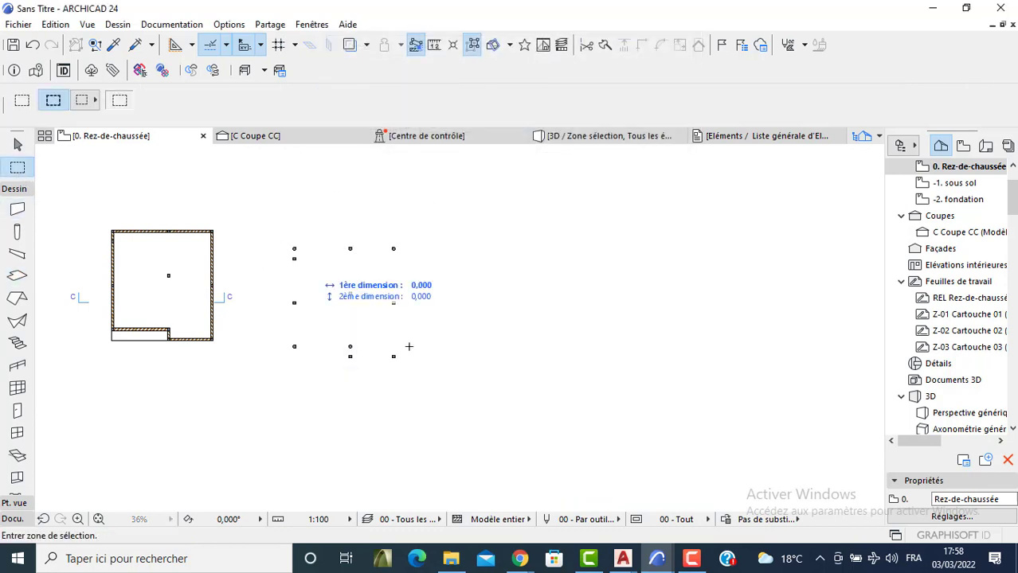
click(429, 413)
key(F5)
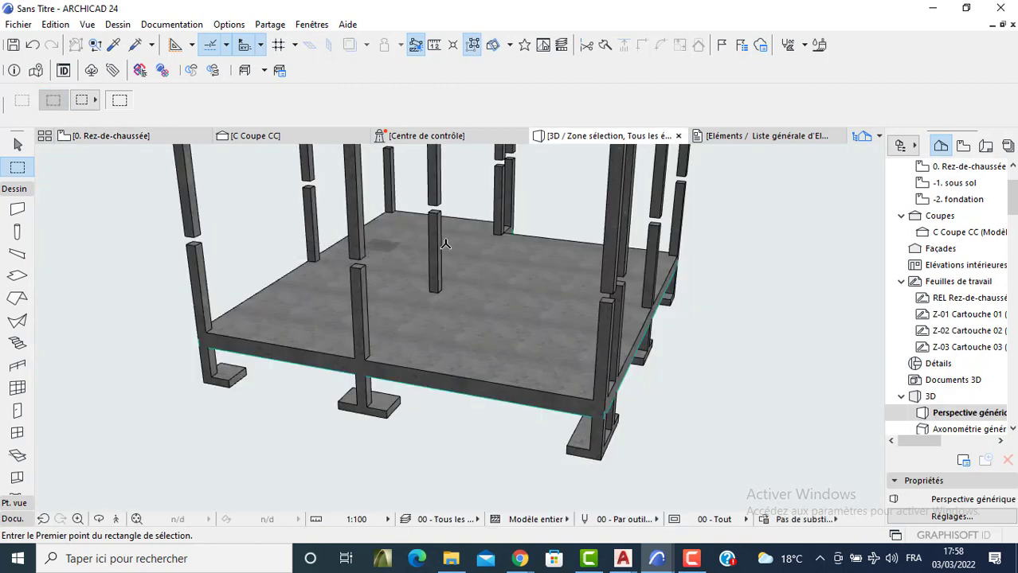
On the -1. sous sol storey, set the default slab elevation relative to project zero to 1,000.
double_click(953, 186)
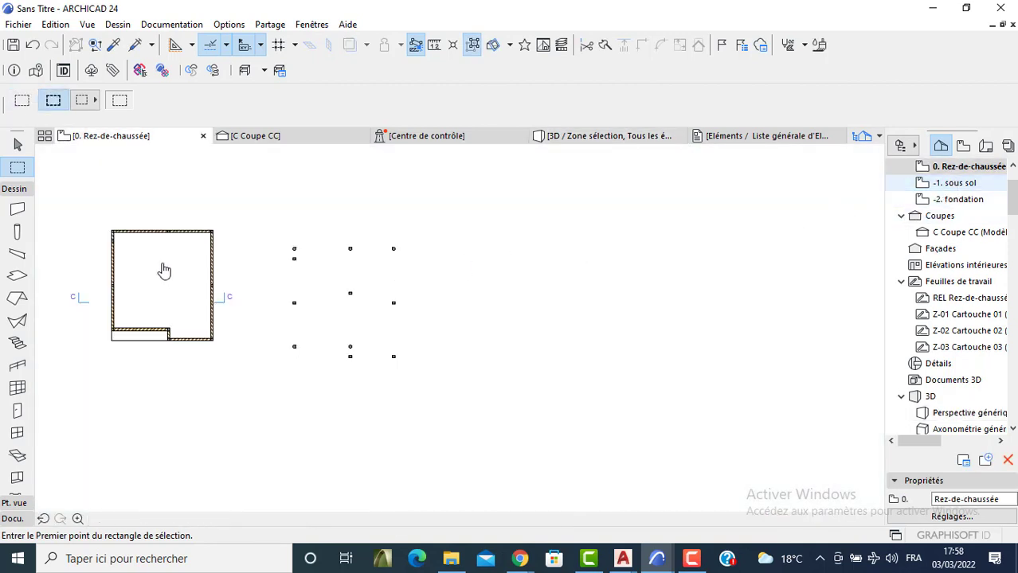
click(18, 276)
key(ctrl+t)
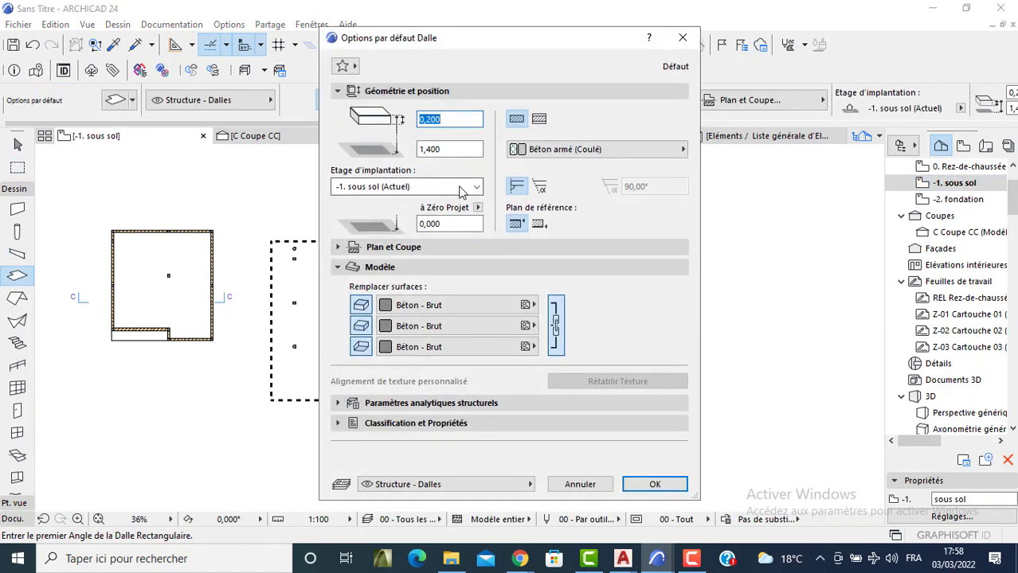
text(1)
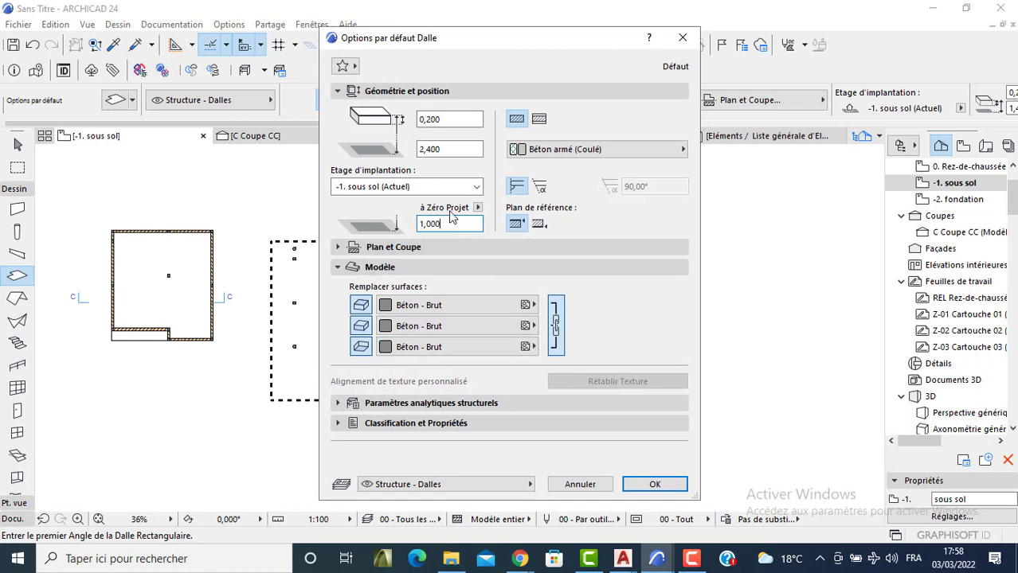
click(649, 486)
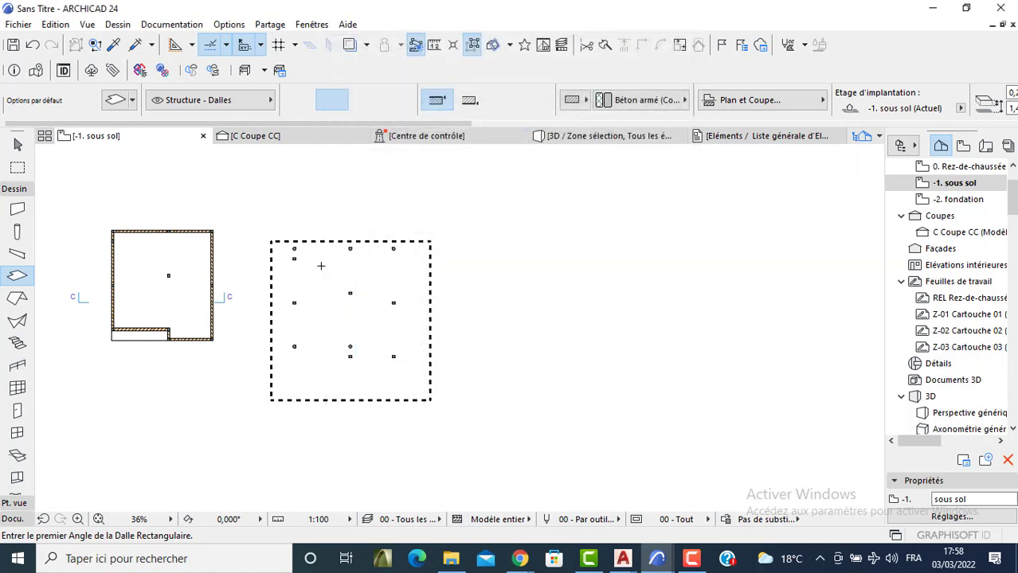
Draw a rectangular slab over the basement columns, from the upper-left column's outer corner to the lower-right column's outer corner.
scroll(291, 243, up, 5)
click(299, 251)
middle_drag(376, 340, 363, 204)
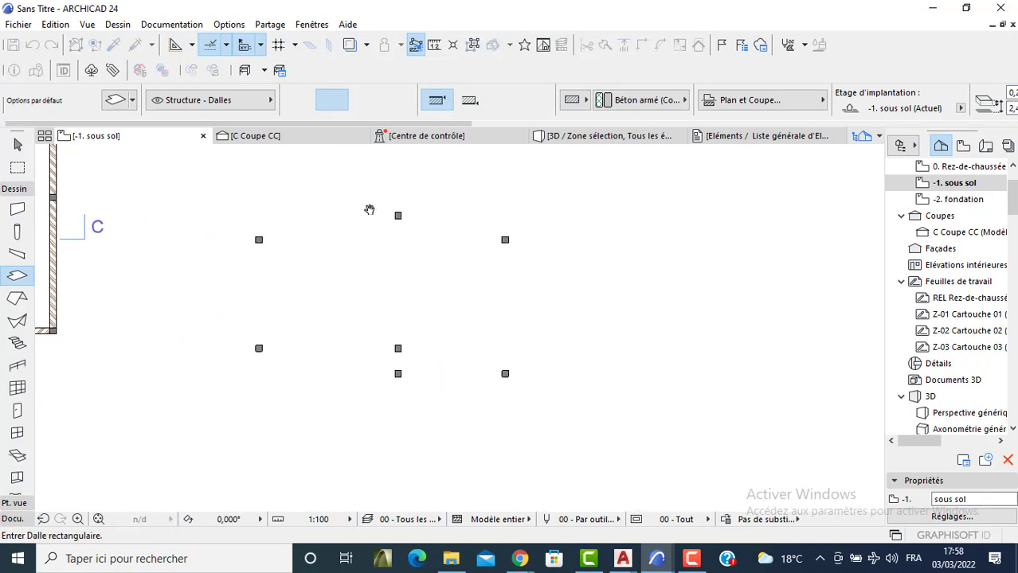
click(507, 374)
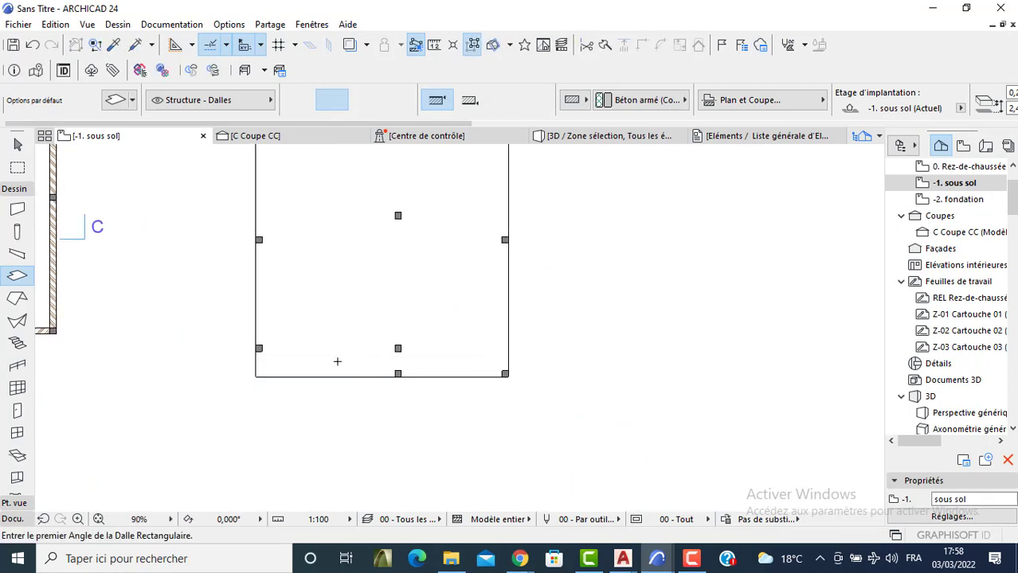
Subtract a rectangle from the basement slab's lower-left corner, from the slab corner to the corner of the inner column.
click(279, 364)
key(Escape)
key(Escape)
click(255, 377)
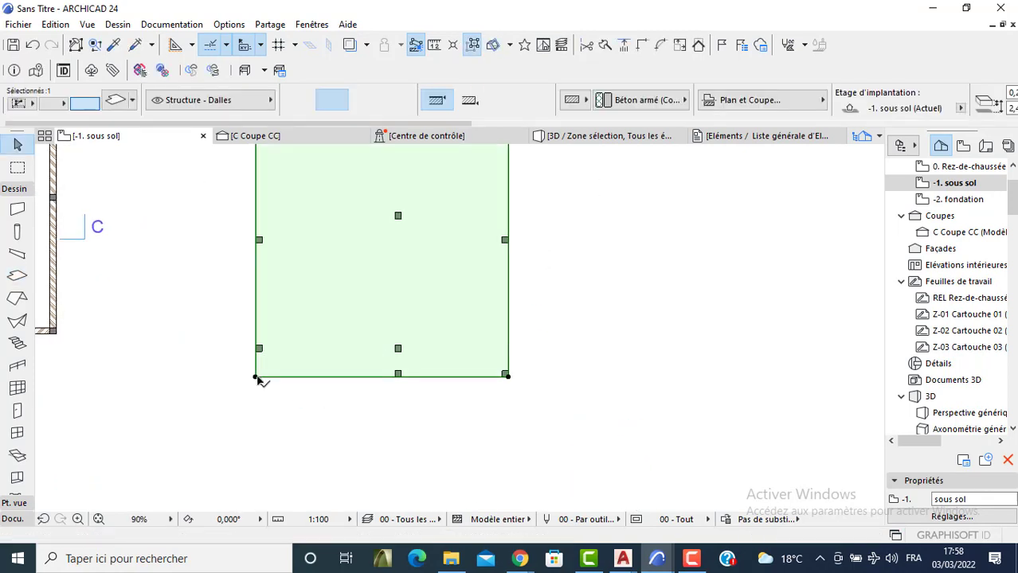
click(255, 376)
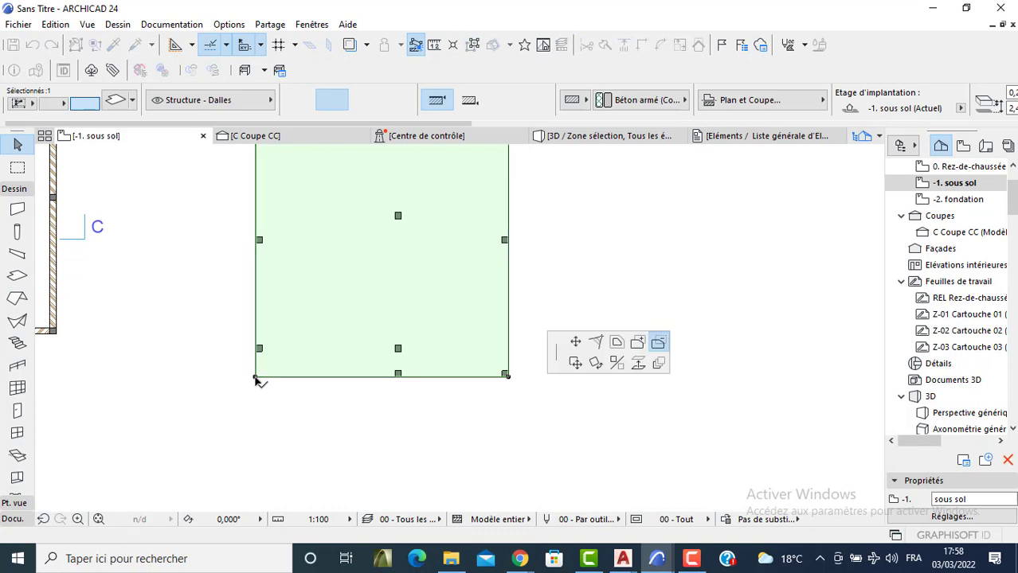
click(397, 350)
click(358, 374)
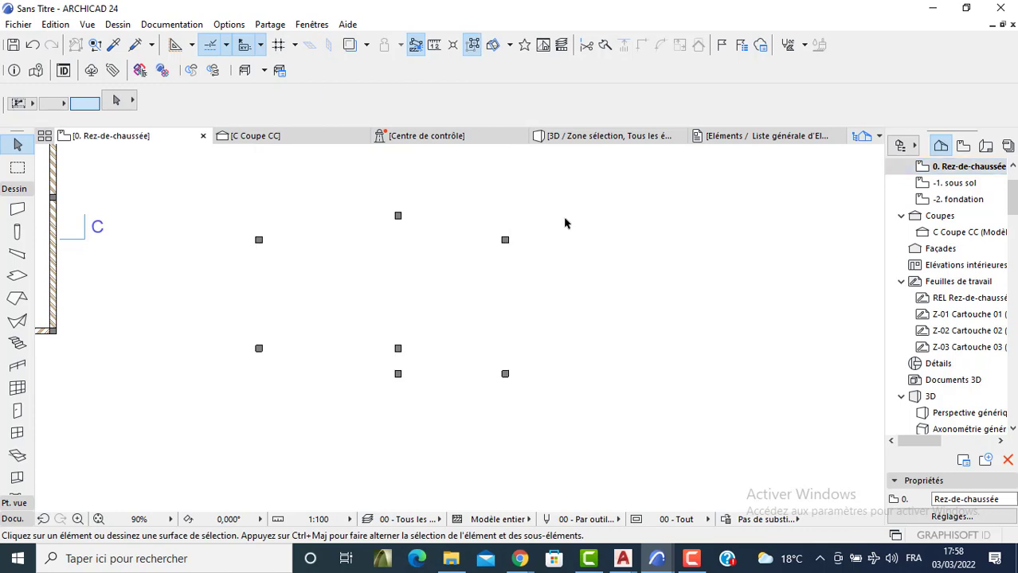
On the 0. Rez-de-chaussée storey, set the default slab offset from its home storey to 3,200.
scroll(526, 231, down, 3)
click(17, 277)
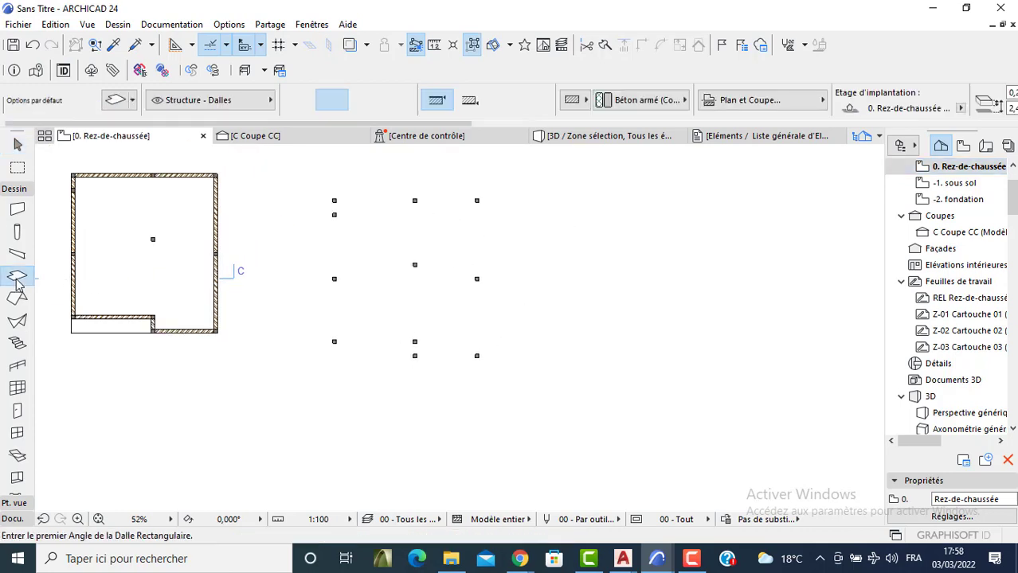
key(ctrl+t)
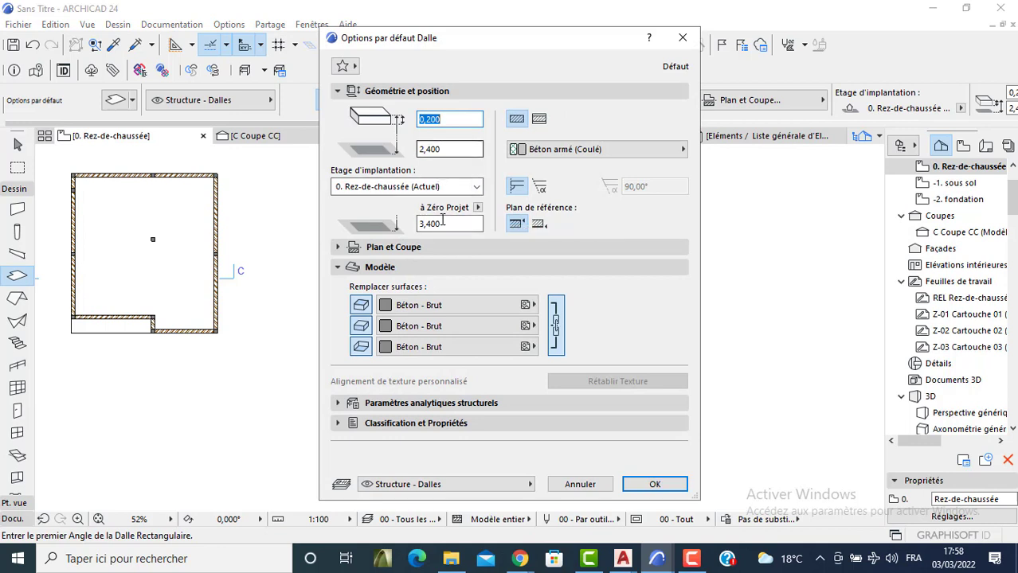
key(Tab)
text(3)
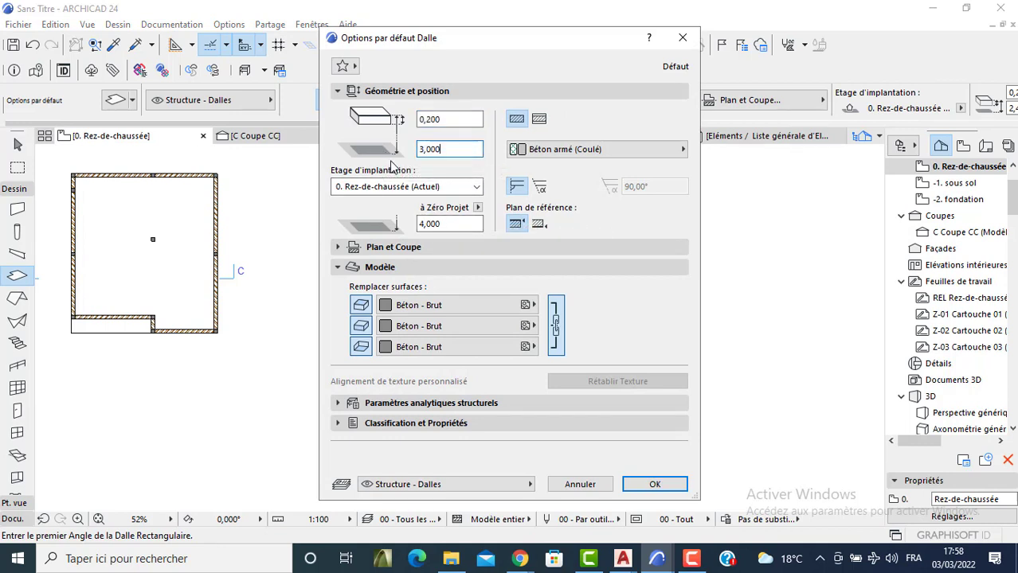
key(BackSpace)
key(BackSpace)
text(2)
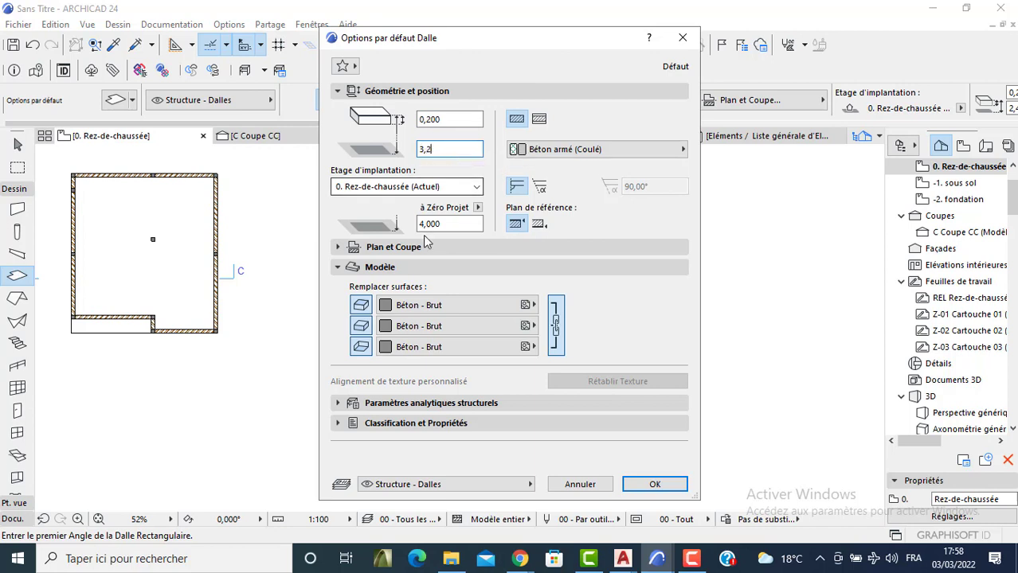
text(00)
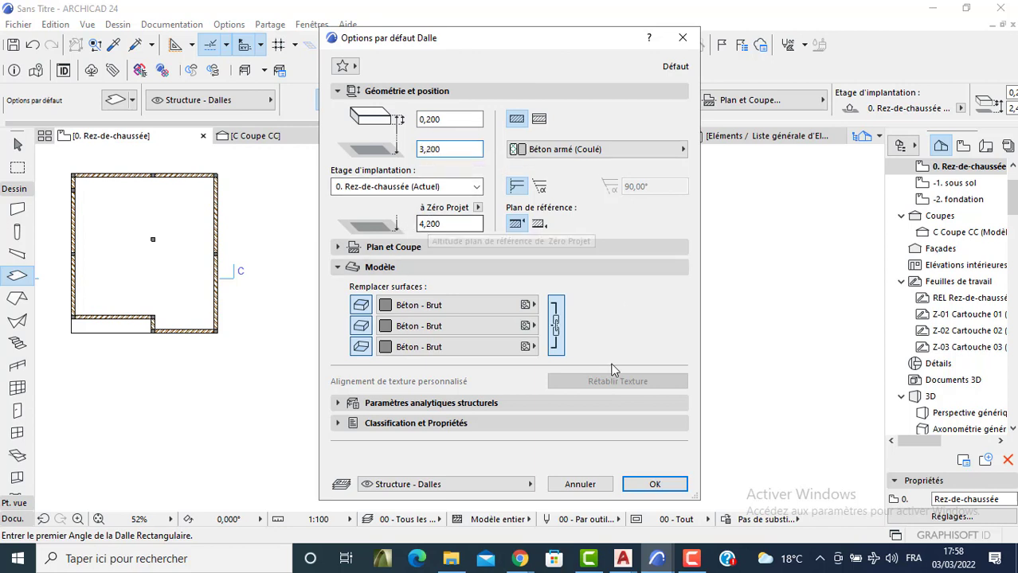
click(653, 484)
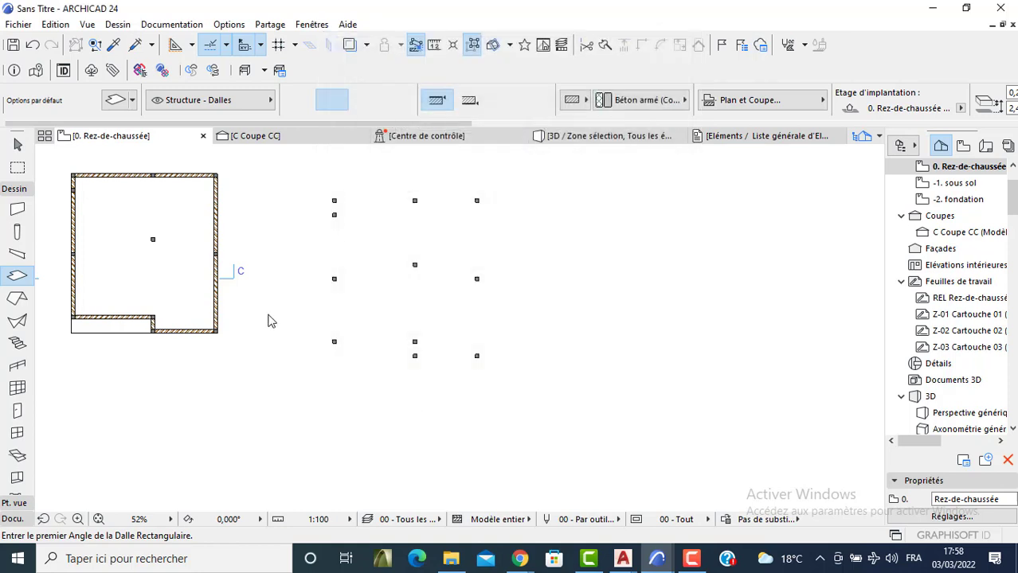
Draw a rectangular slab over the ground-floor columns, from the upper-left column's outer corner to the lower-right column's outer corner.
scroll(319, 203, up, 3)
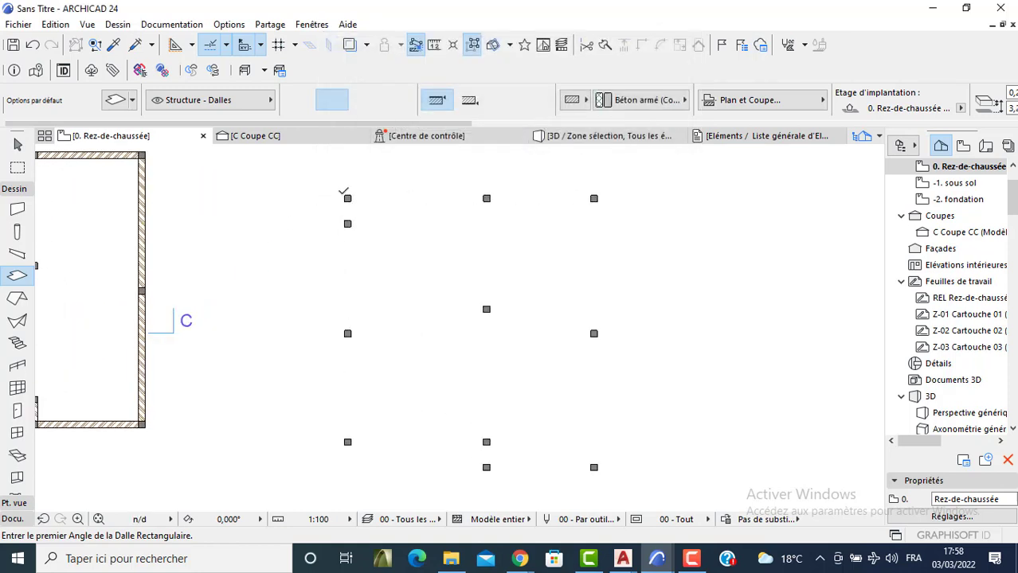
click(347, 198)
click(574, 404)
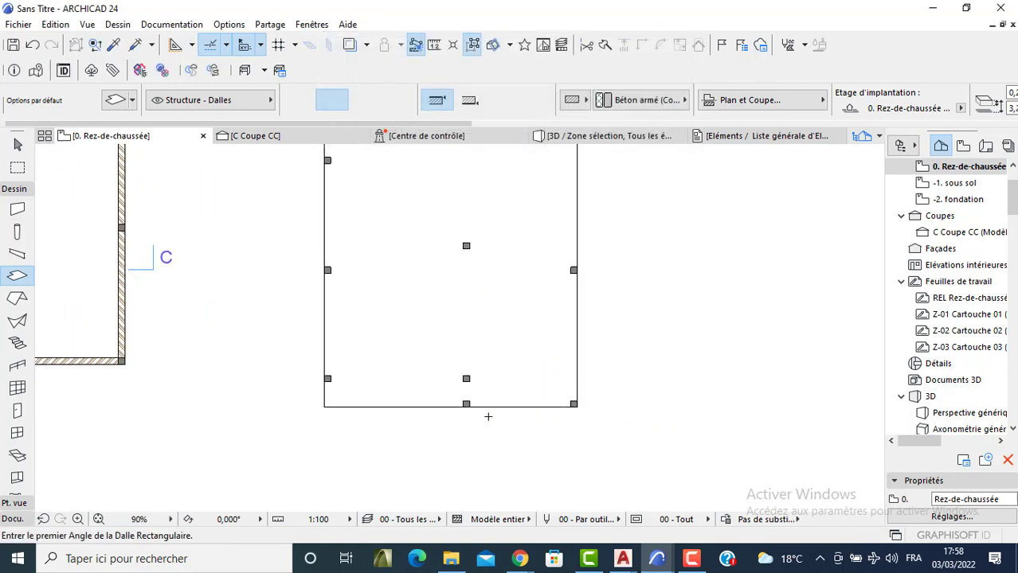
Subtract the lower-left corner rectangle from the ground-floor slab, up to the corner of the inner column.
key(Escape)
click(337, 407)
click(323, 408)
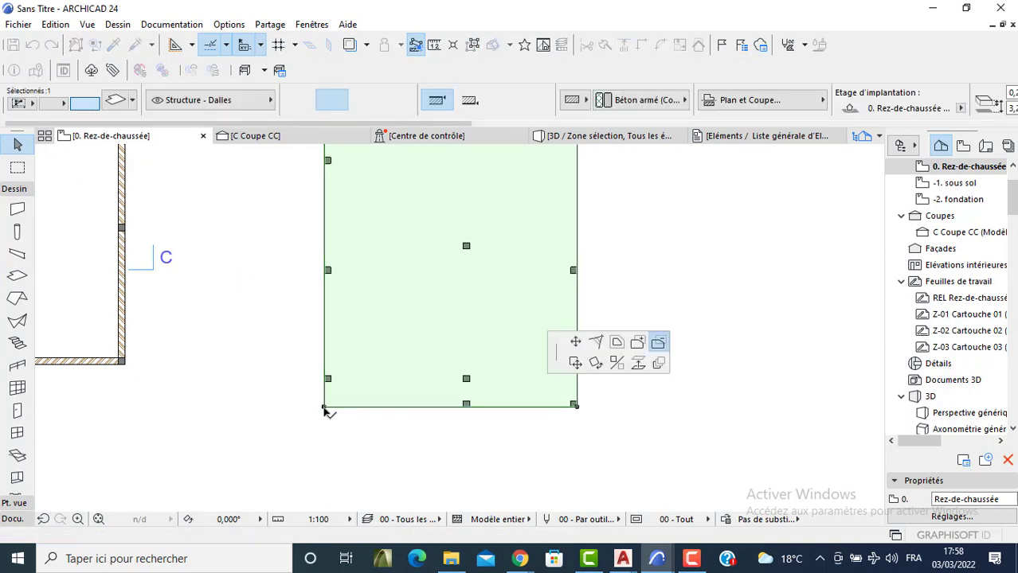
click(466, 379)
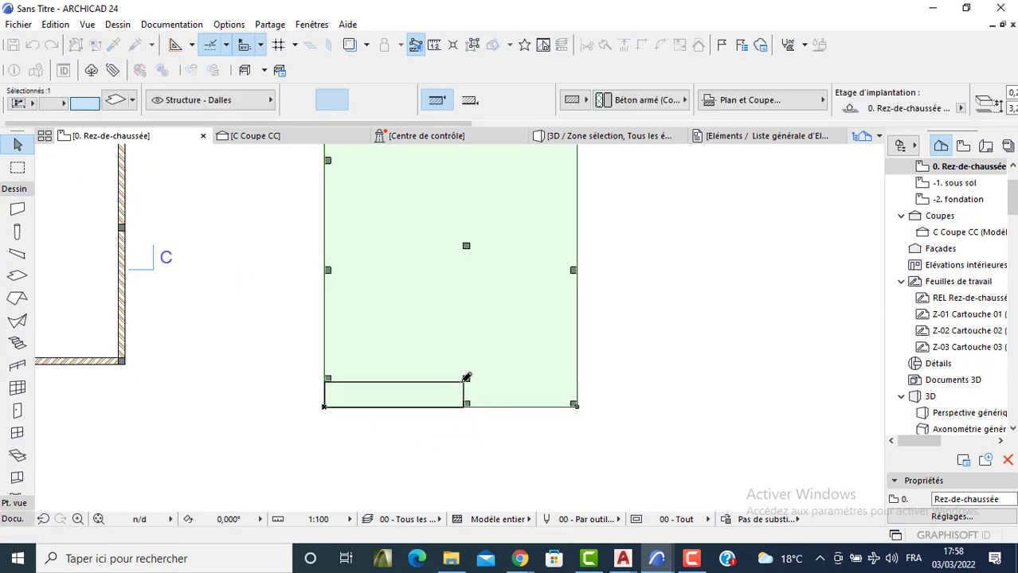
key(Escape)
Enclose the ground-floor slab and columns in a marquee and inspect the structure with its slabs in 3D.
scroll(250, 243, down, 4)
click(14, 170)
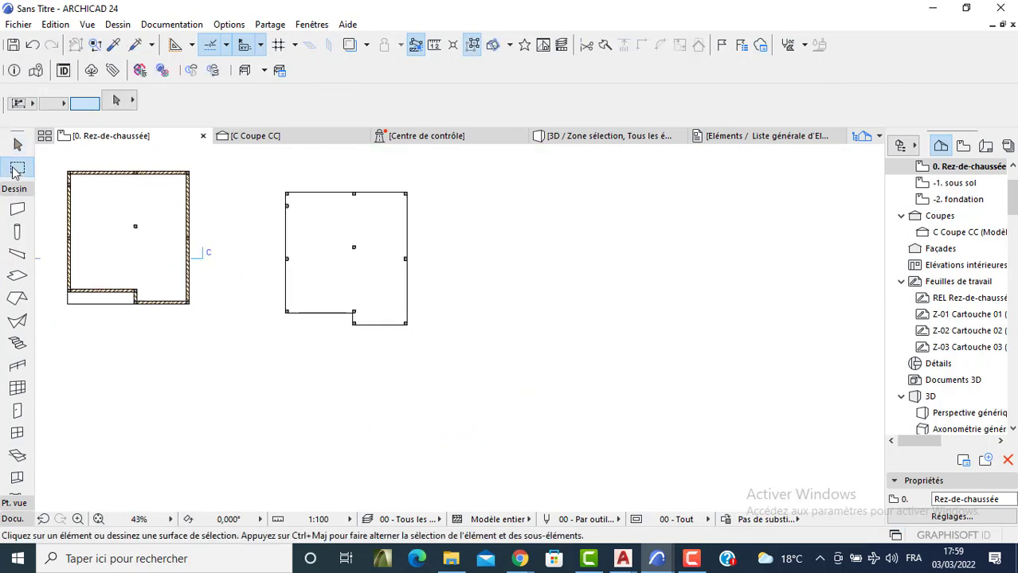
click(277, 188)
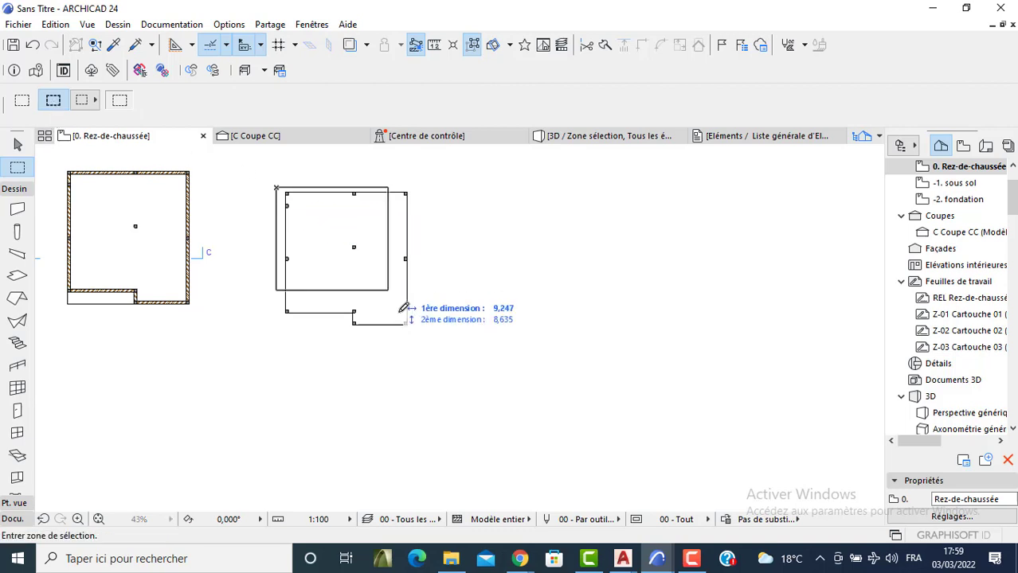
click(429, 357)
key(F5)
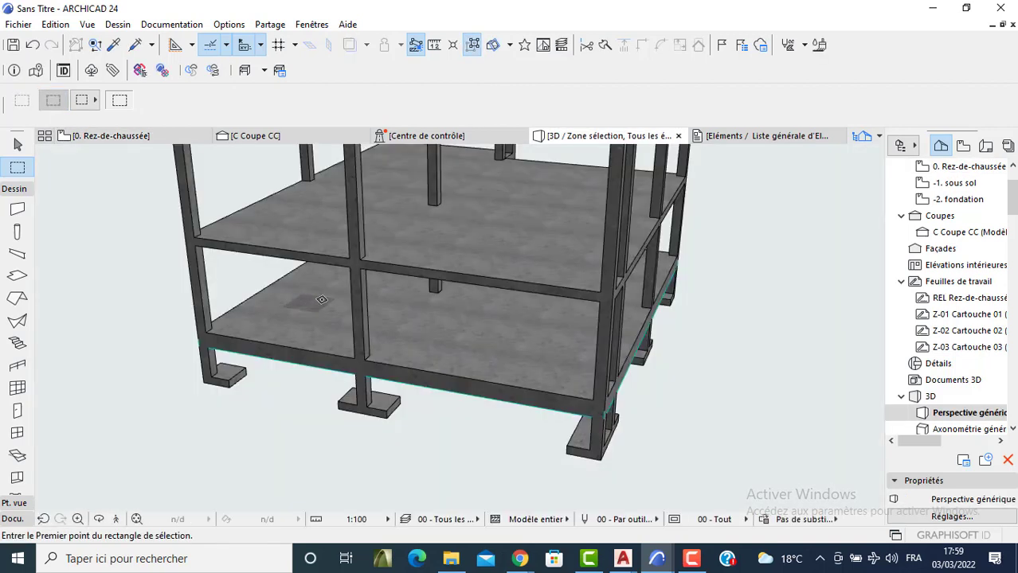
scroll(329, 304, down, 4)
middle_drag(329, 303, 352, 348)
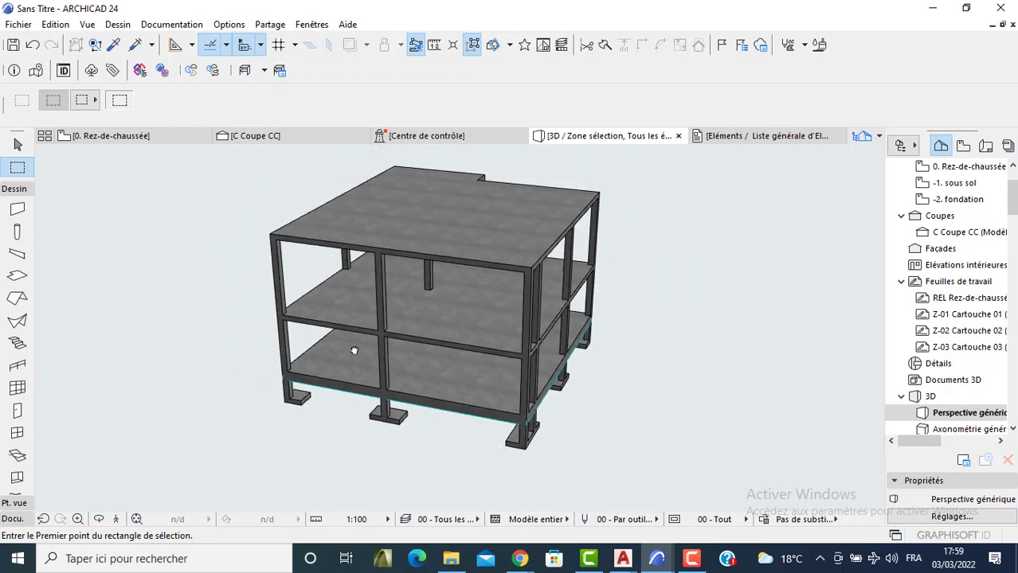
shift+middle_drag(519, 313, 462, 306)
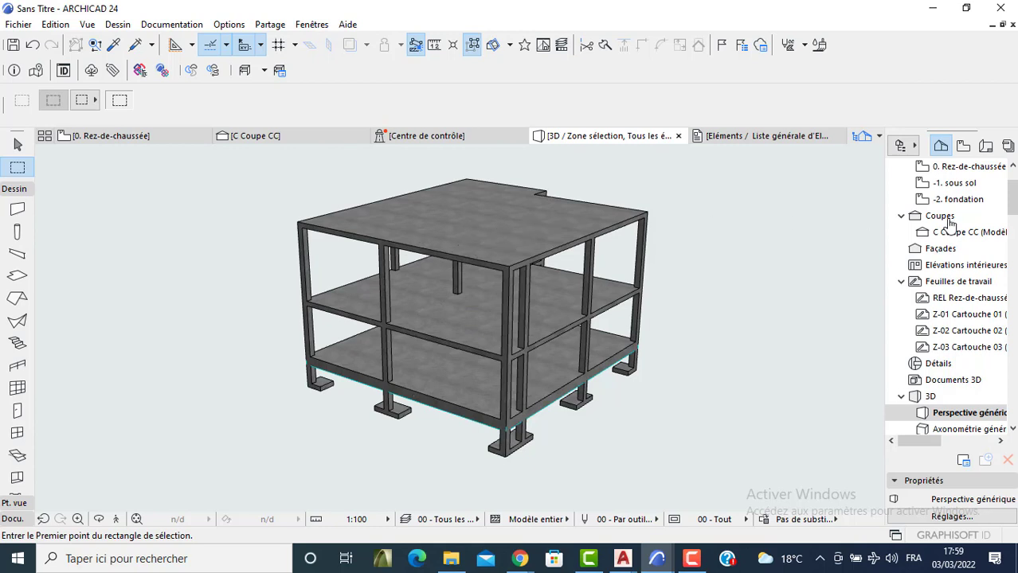
Open the 1. 1er étage storey and paste the copied columns at their original location.
scroll(959, 181, up, 2)
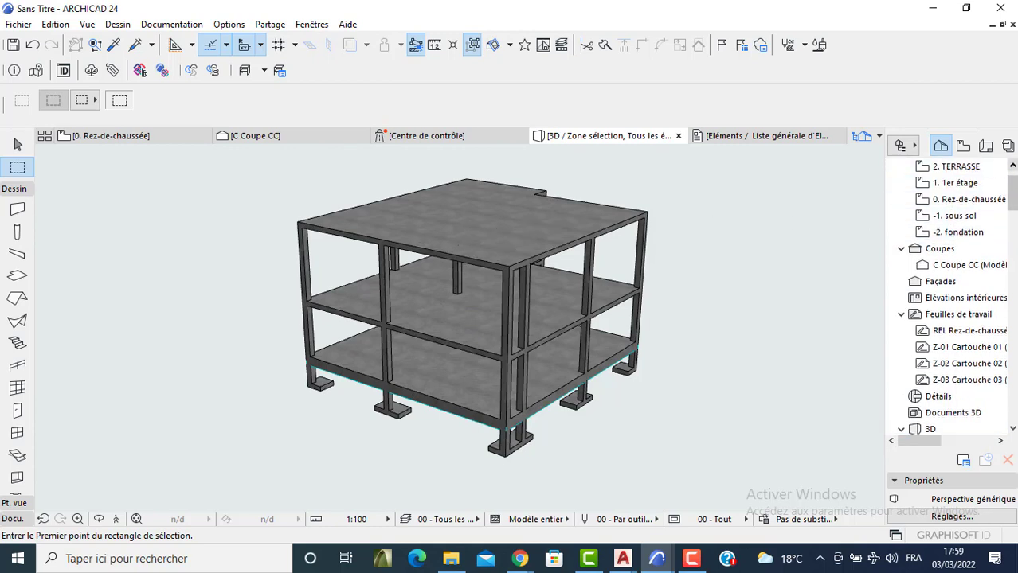
double_click(965, 199)
key(ctrl+Up)
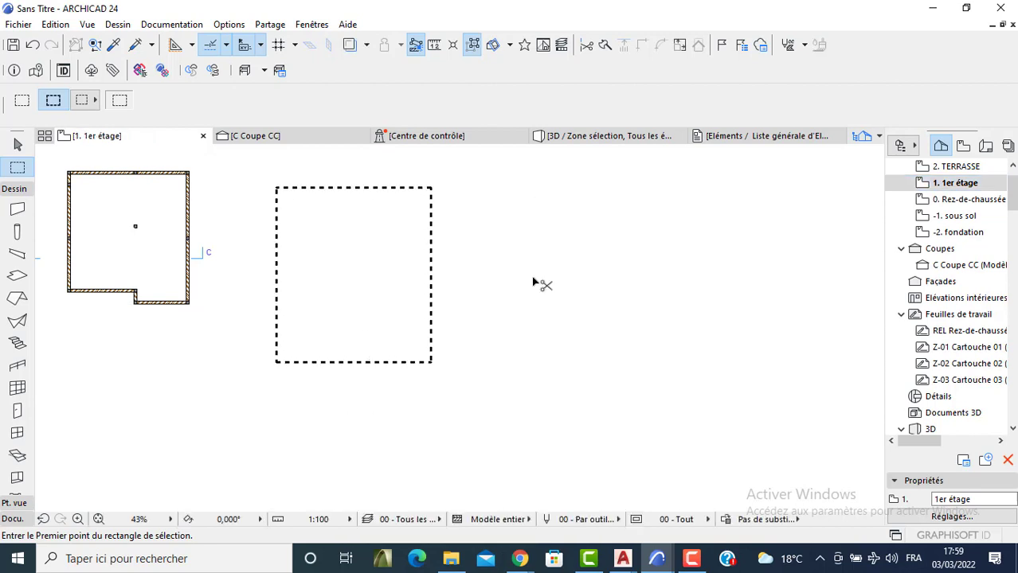
key(ctrl+v)
click(496, 270)
key(Escape)
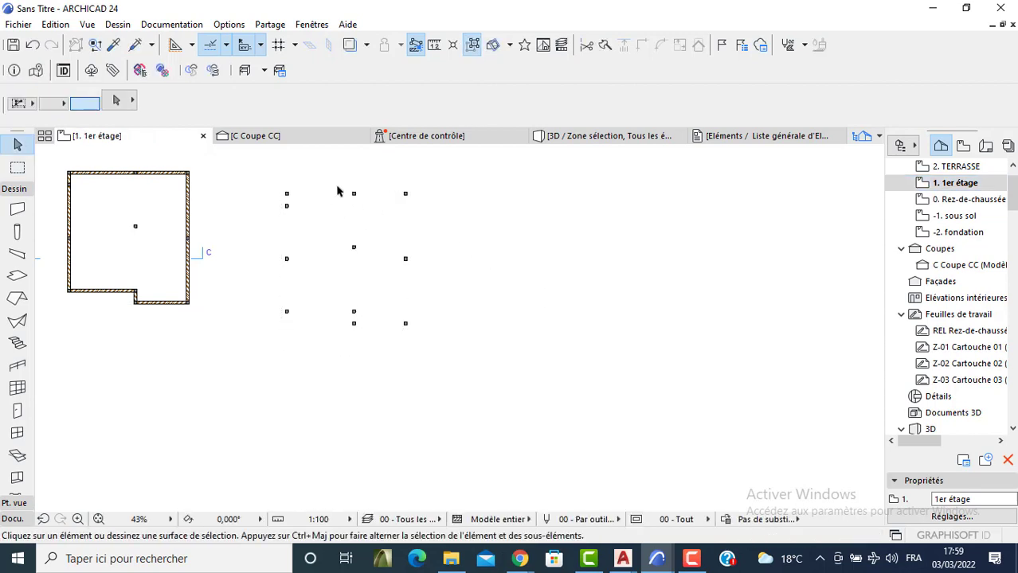
Select all columns pasted on the first floor and review their positioning settings.
drag(278, 183, 455, 344)
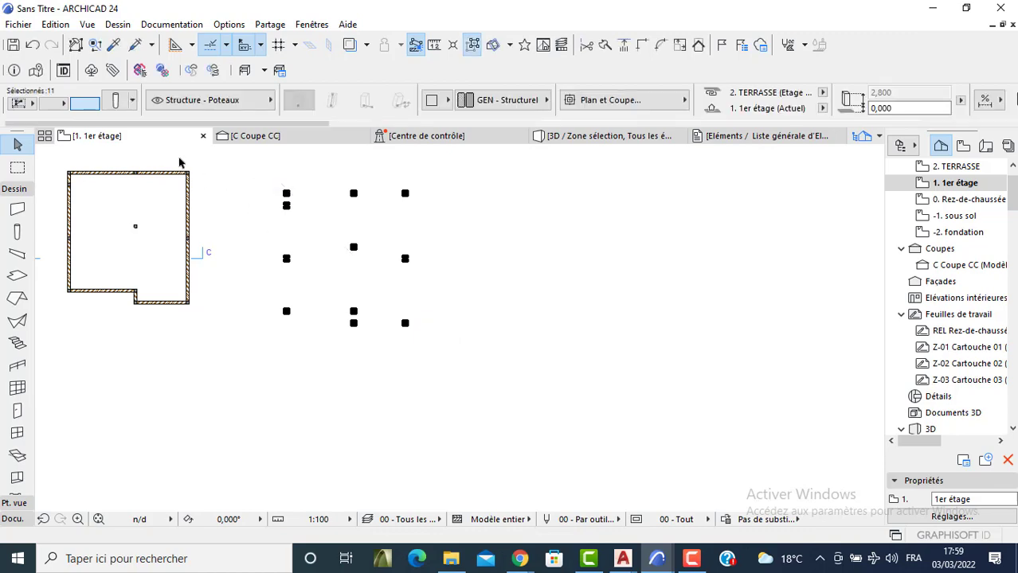
click(115, 102)
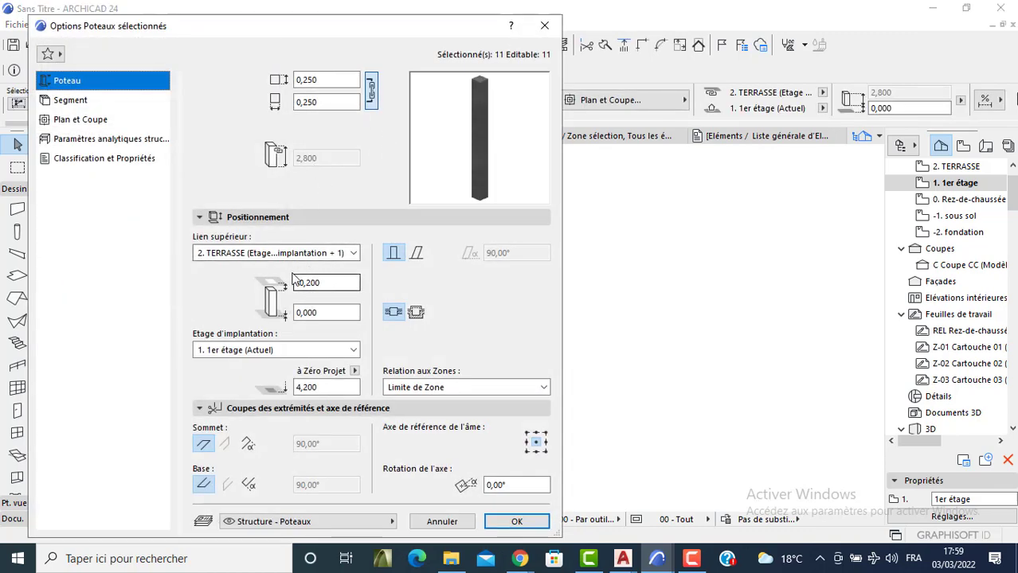
click(516, 522)
On the 1. 1er étage storey, set the default slab offset from its home storey to 3,000.
click(17, 276)
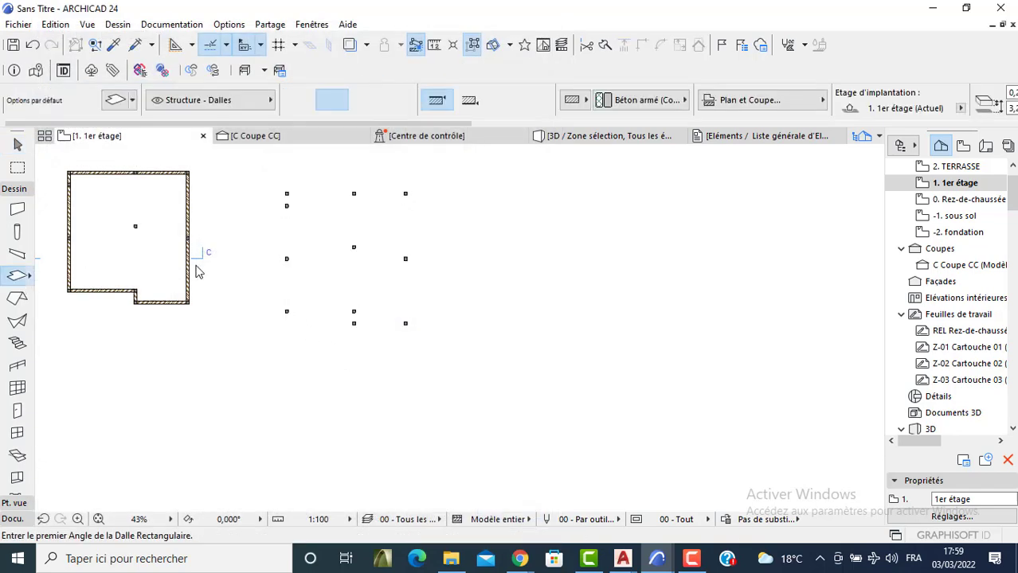
key(ctrl+t)
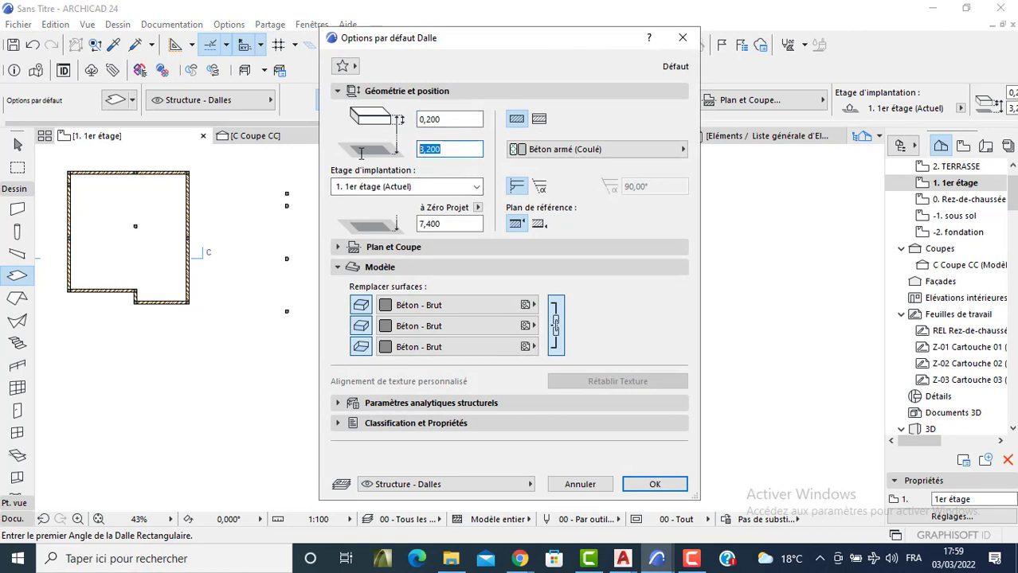
text(3)
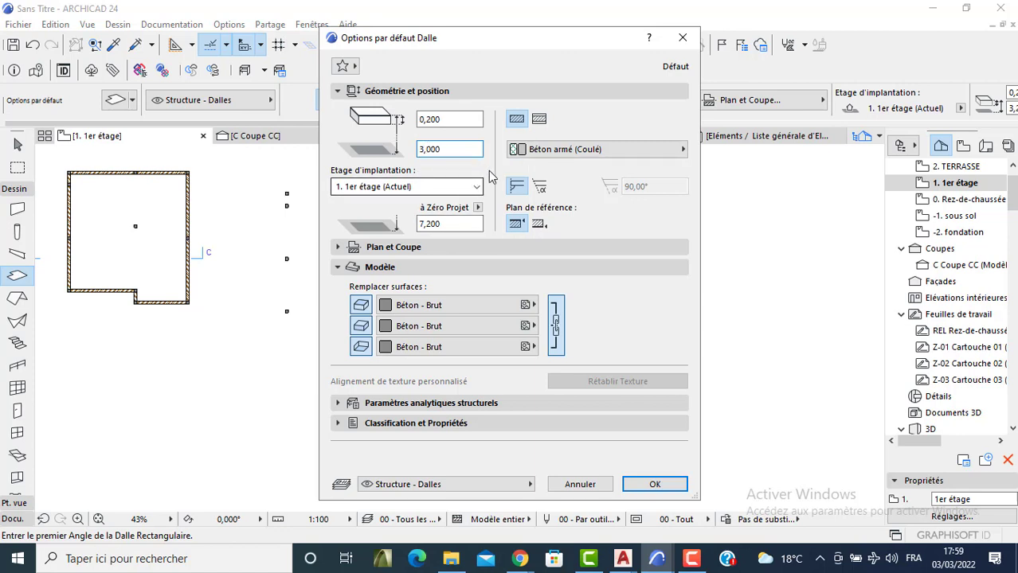
click(652, 485)
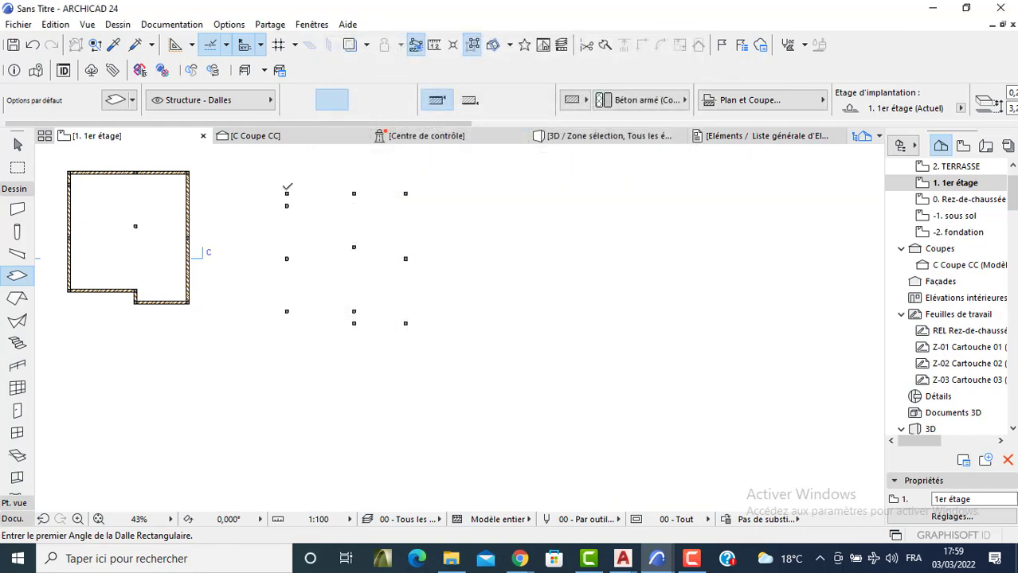
Draw a rectangular slab over the first-floor columns, from the upper-left column's outer corner to the lower-right column's outer corner.
scroll(285, 190, up, 2)
click(286, 194)
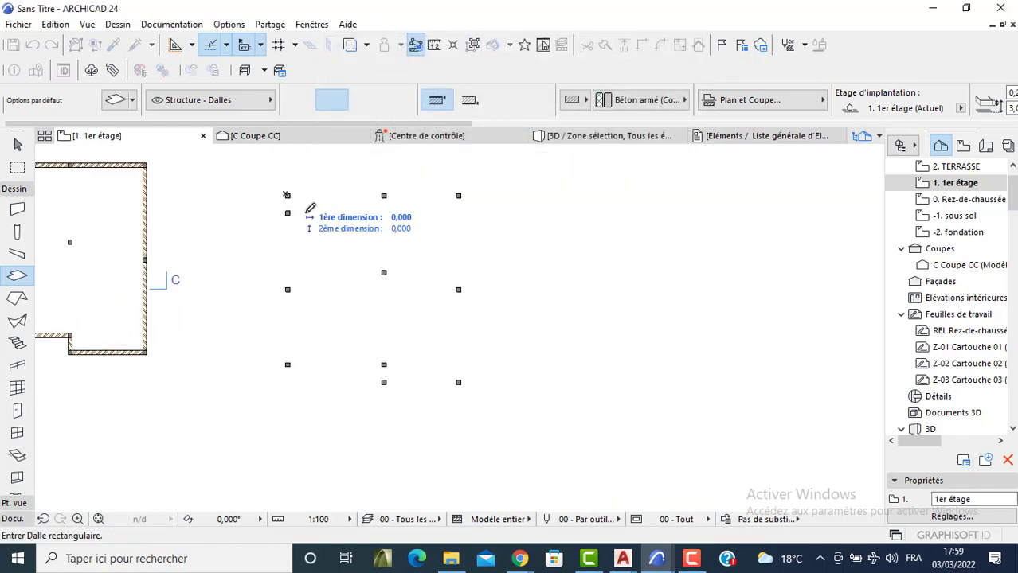
click(461, 383)
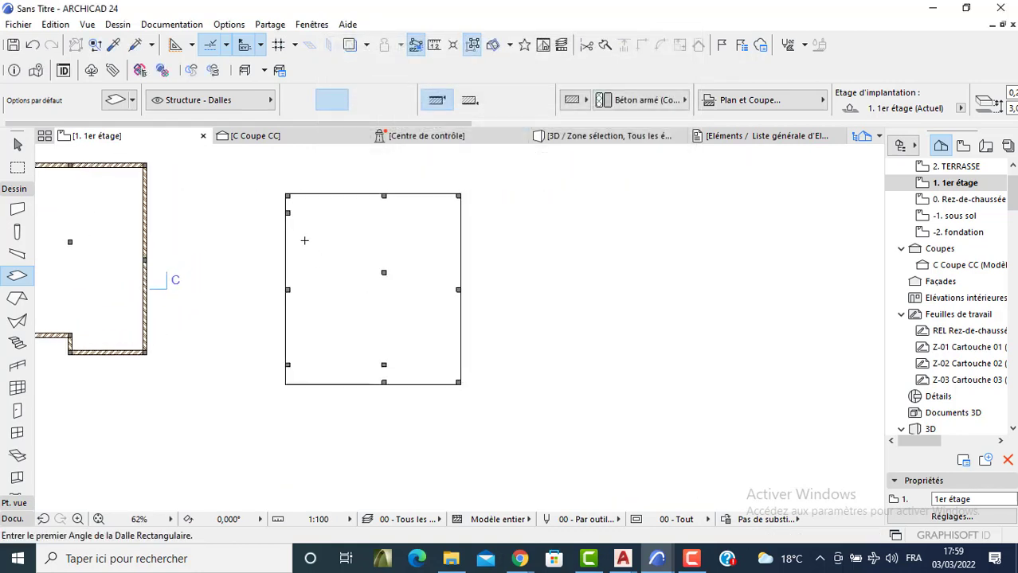
key(Escape)
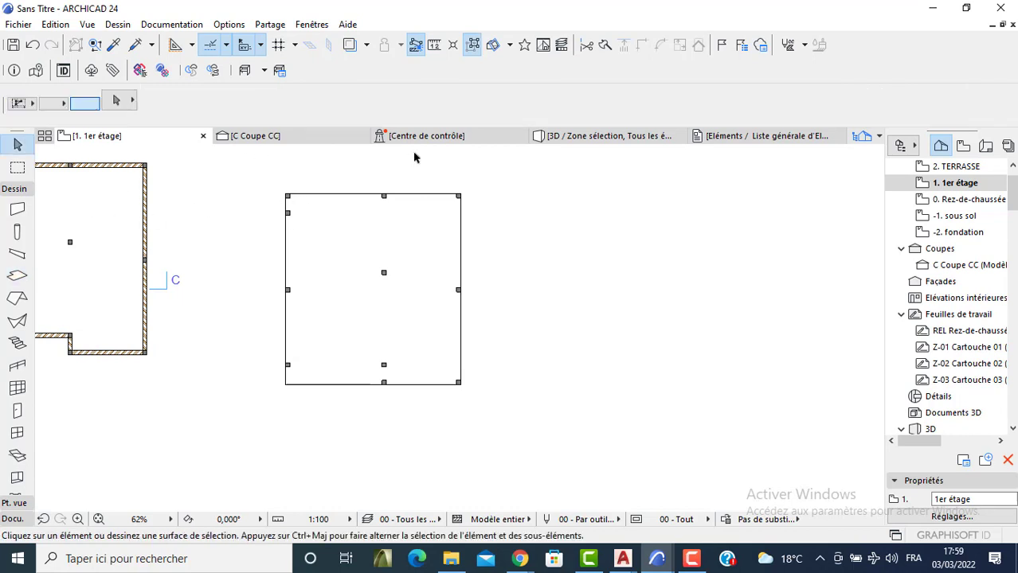
Enclose the first-floor slab and columns in a marquee and inspect the whole multi-storey structure in 3D.
click(18, 168)
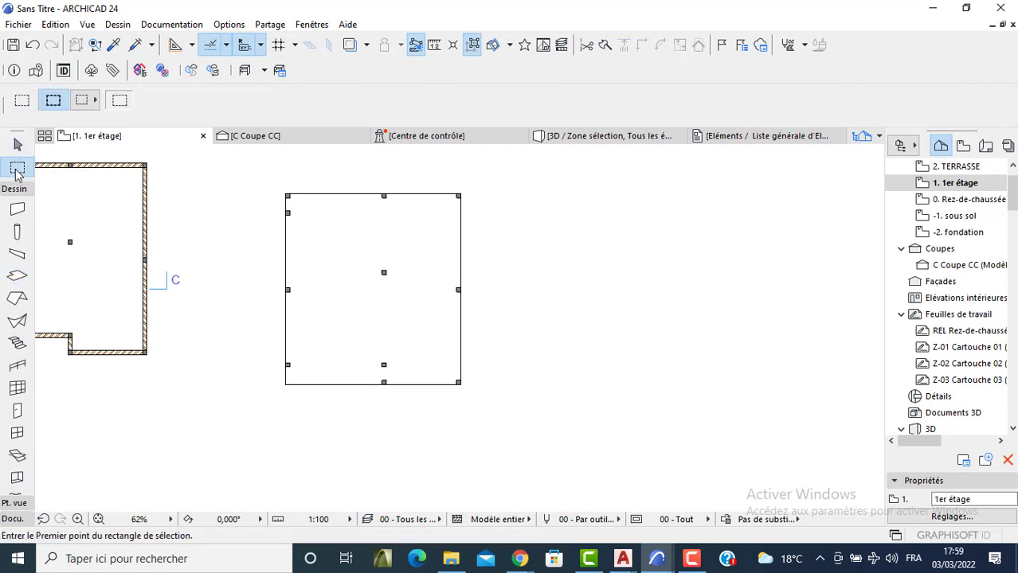
click(272, 176)
click(490, 426)
key(F5)
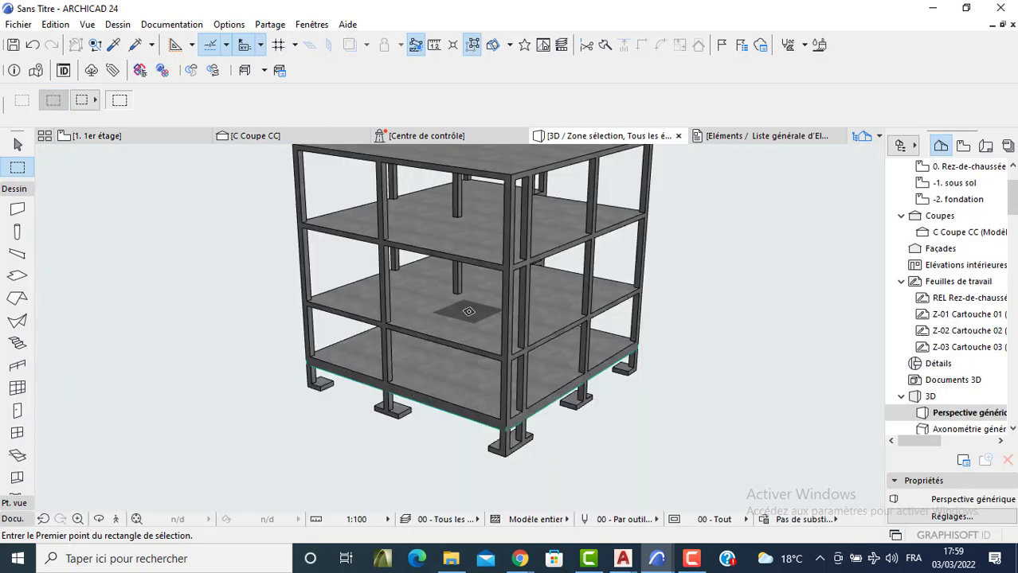
scroll(459, 321, down, 3)
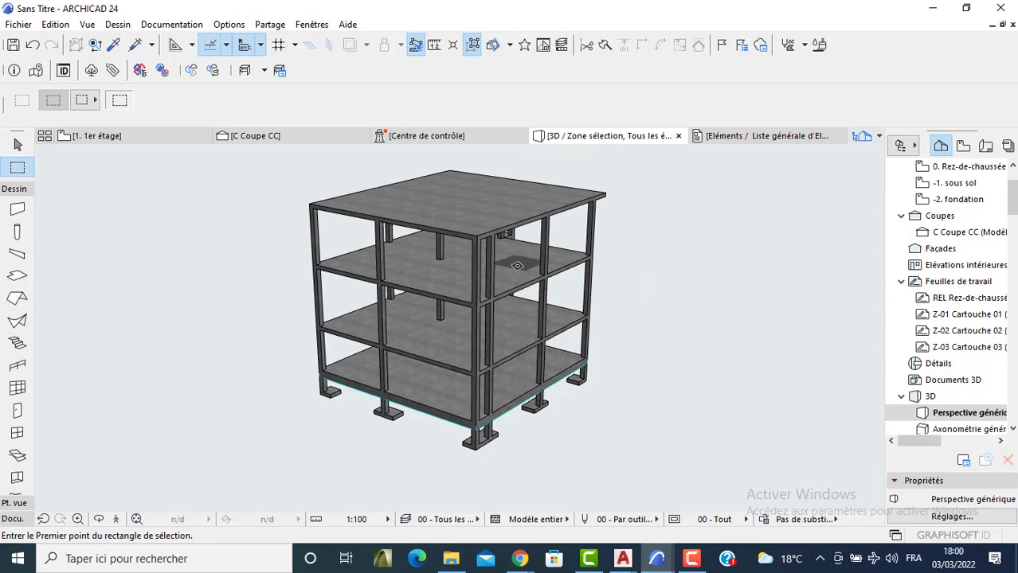
shift+middle_drag(550, 274, 671, 247)
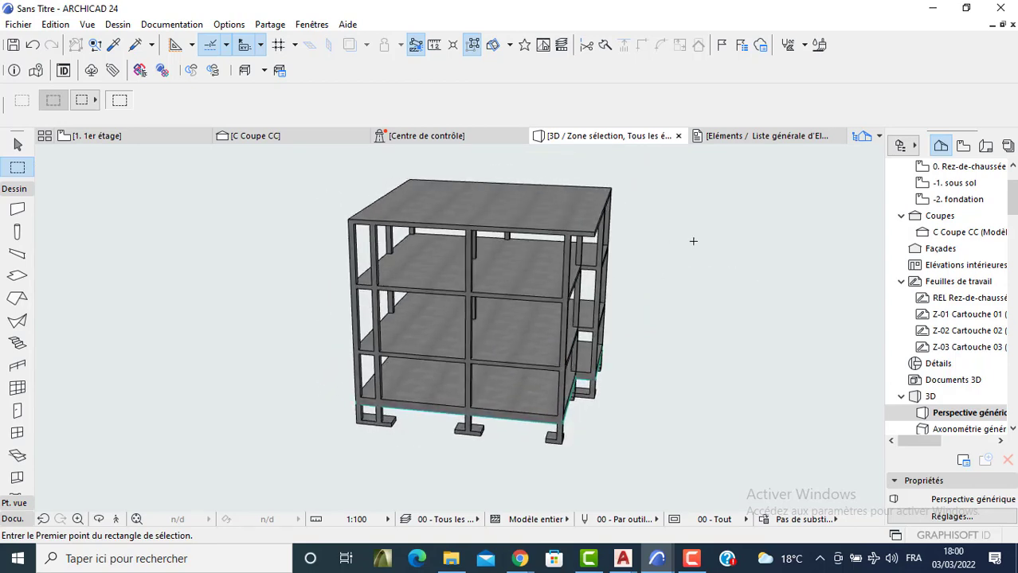
scroll(956, 199, up, 3)
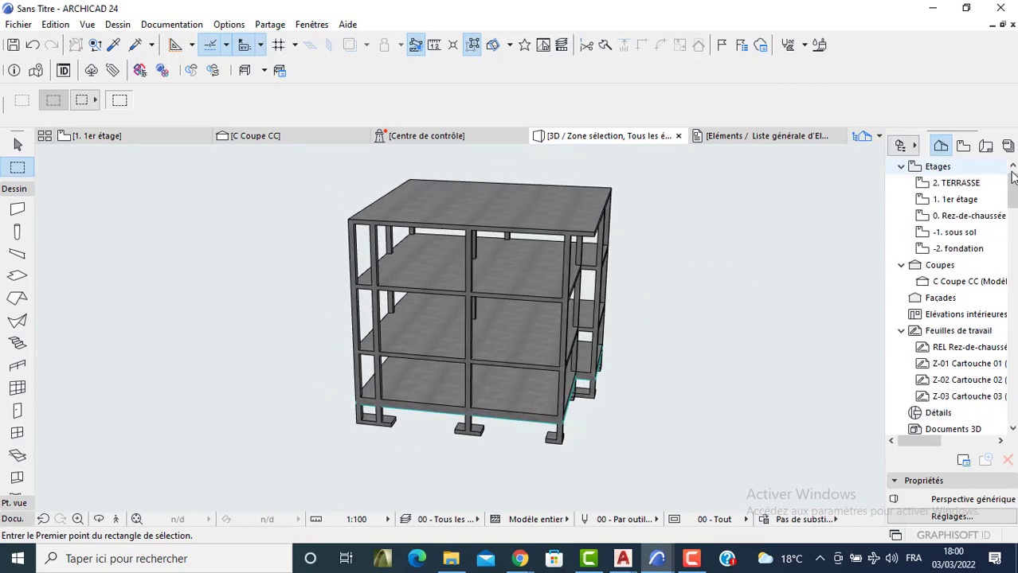
Cut a rectangular notch of 5,500 by 1,000 from the lower-left corner of the 1. 1er étage slab, ending at the inner column.
double_click(955, 215)
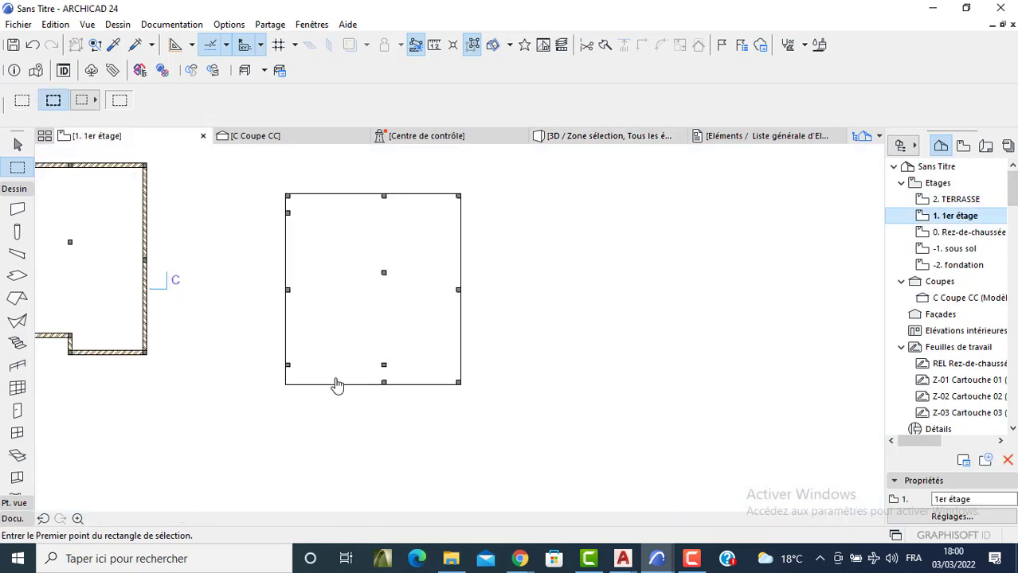
key(Escape)
key(Escape)
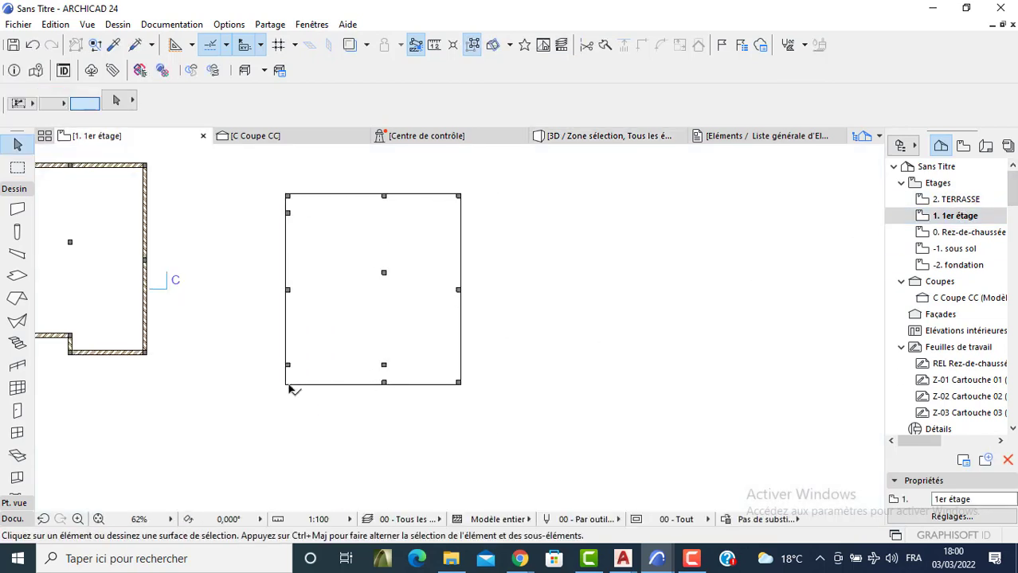
click(285, 386)
click(286, 386)
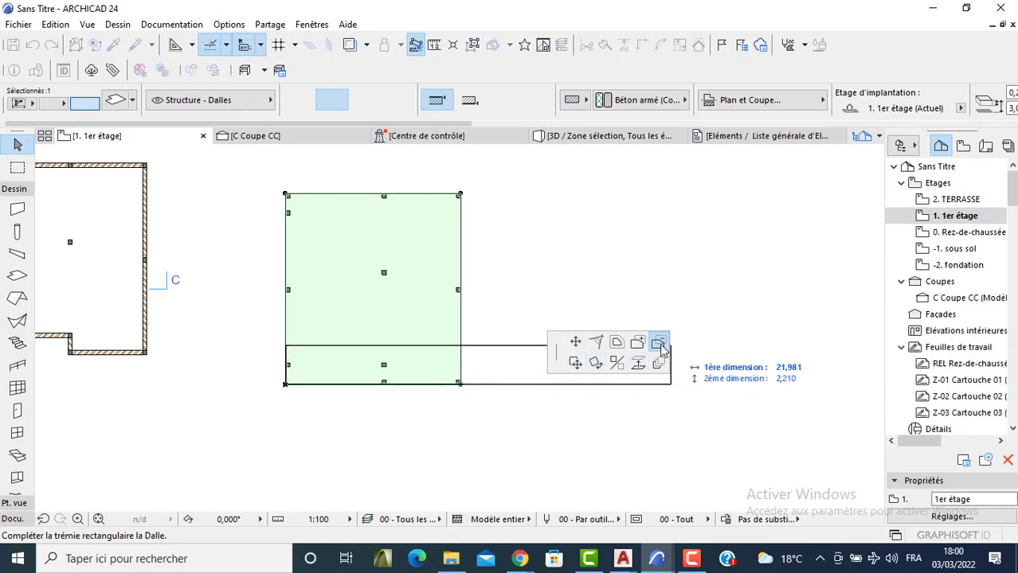
scroll(382, 367, up, 3)
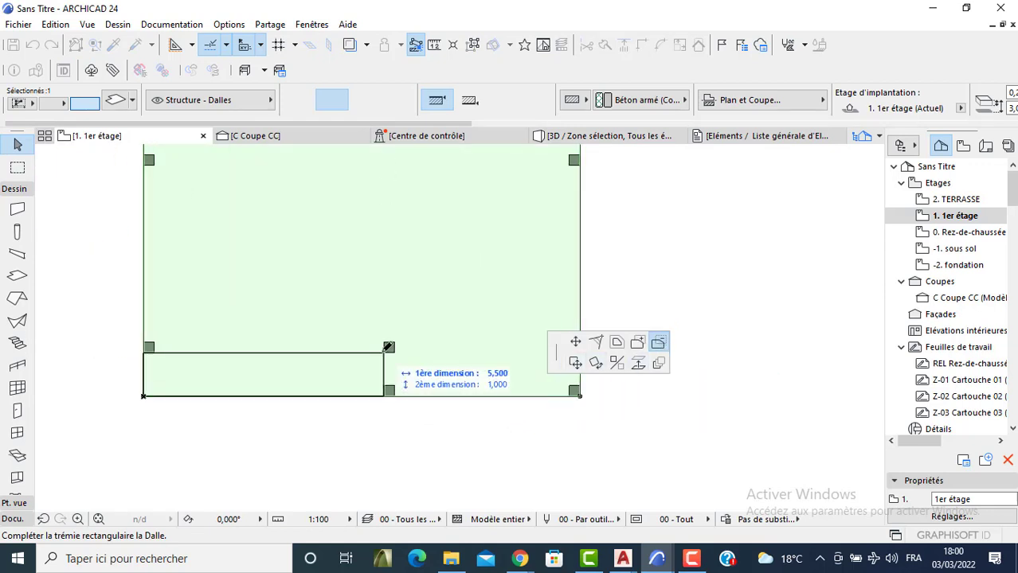
click(387, 350)
key(Escape)
scroll(430, 350, down, 6)
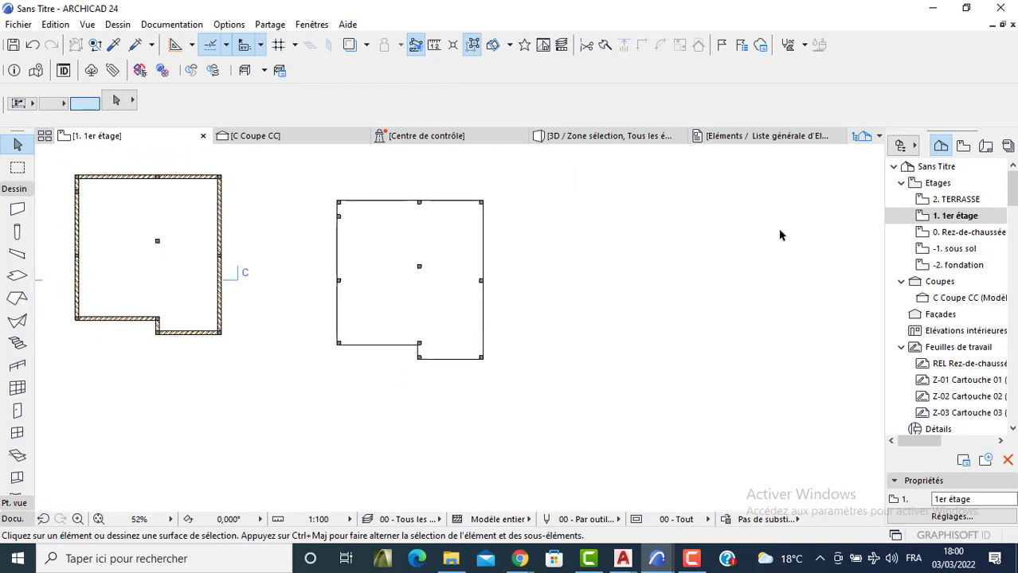
Paste the copied columns onto the 2. TERRASSE storey at their original position.
click(945, 201)
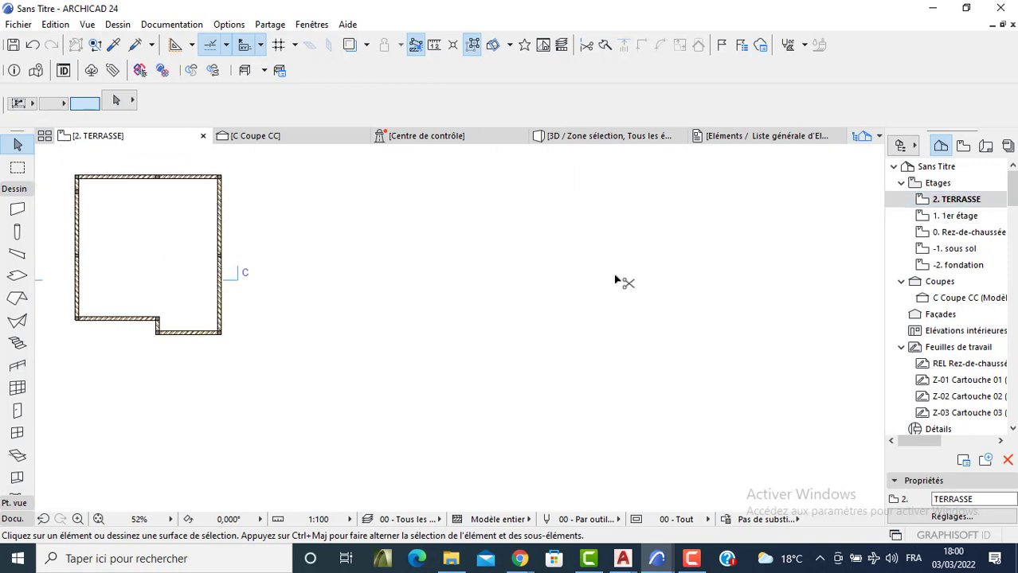
key(ctrl+v)
click(515, 231)
Select all the columns pasted on the terrace storey and set their height to 0,500.
drag(495, 180, 299, 381)
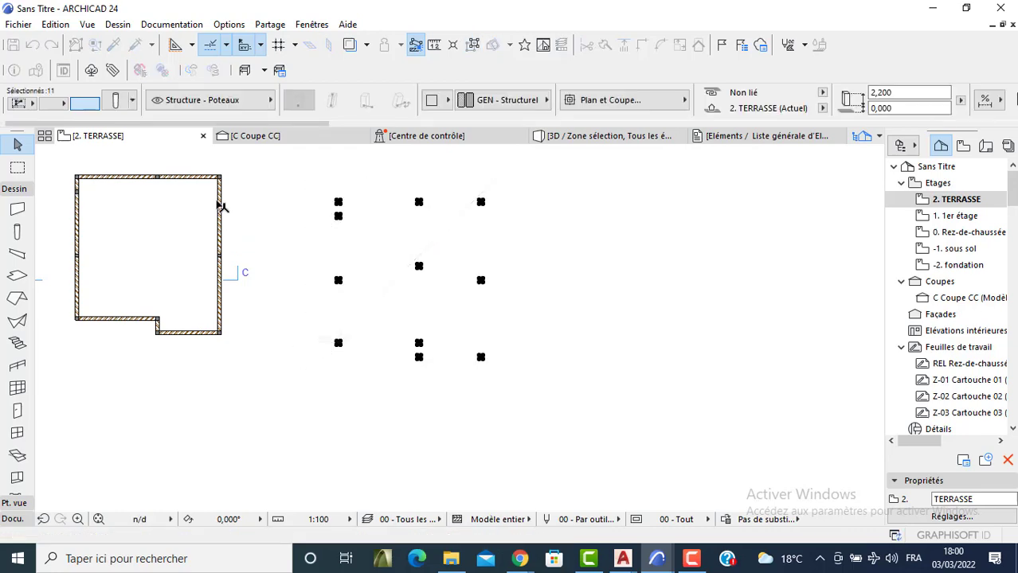
click(118, 102)
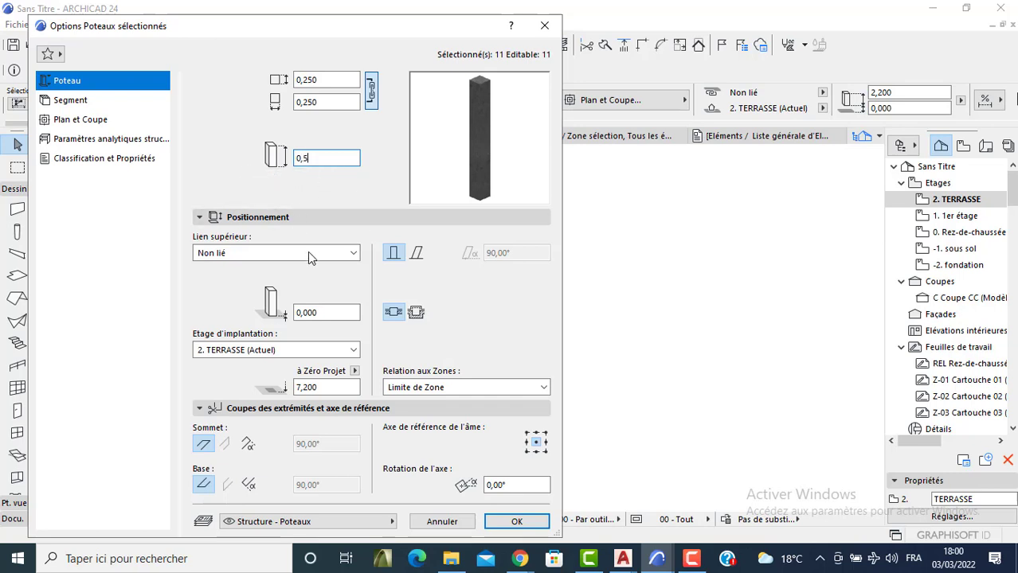
key(Return)
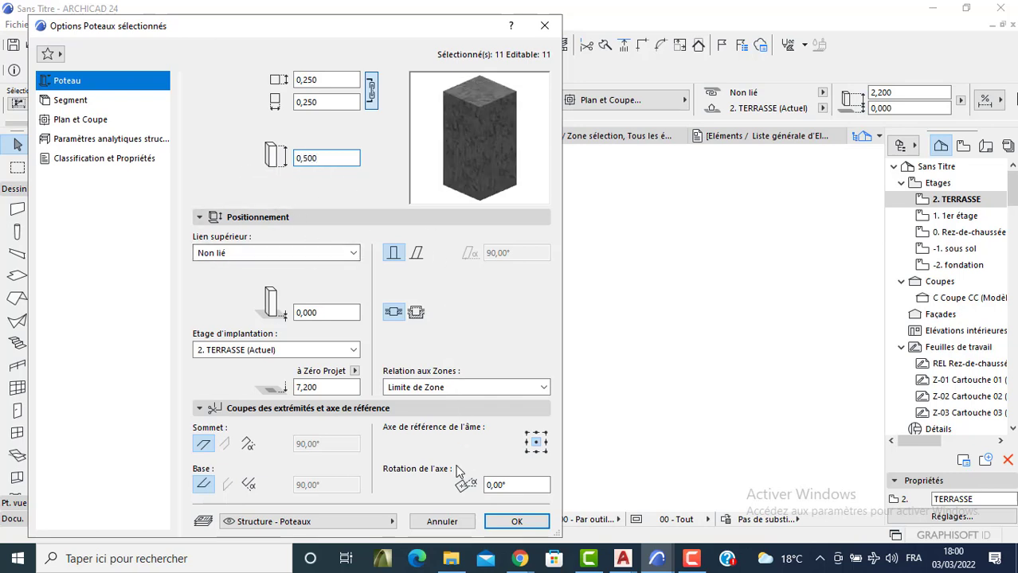
click(512, 522)
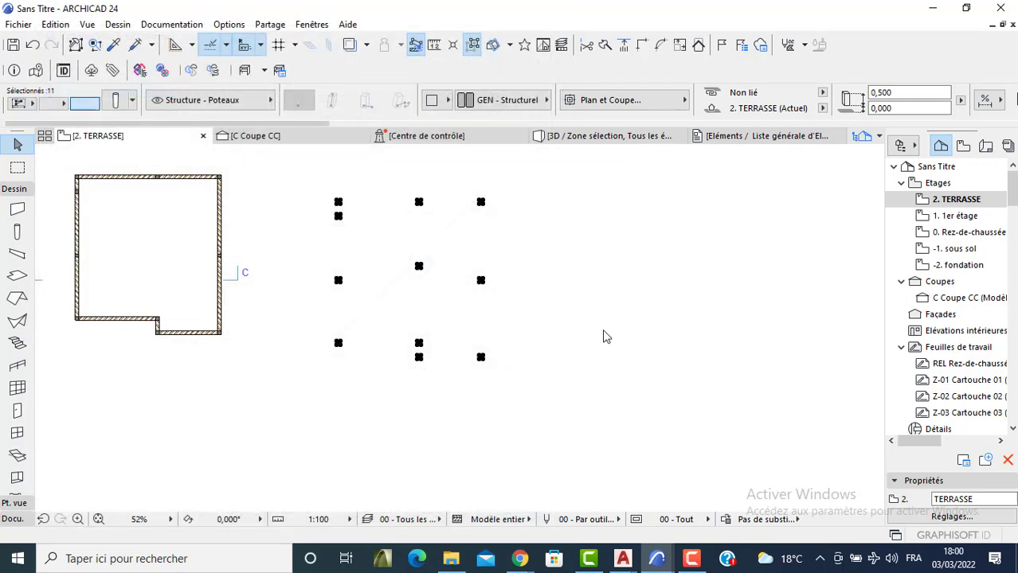
Enclose the terrace columns in a marquee and inspect the short columns above the roof slab in 3D.
click(18, 168)
click(312, 185)
click(534, 400)
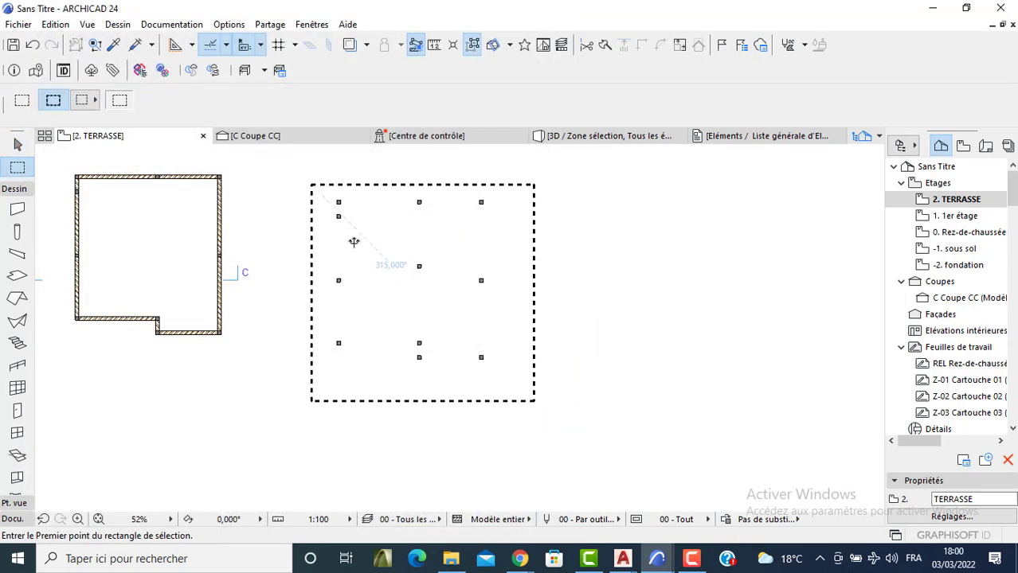
key(F5)
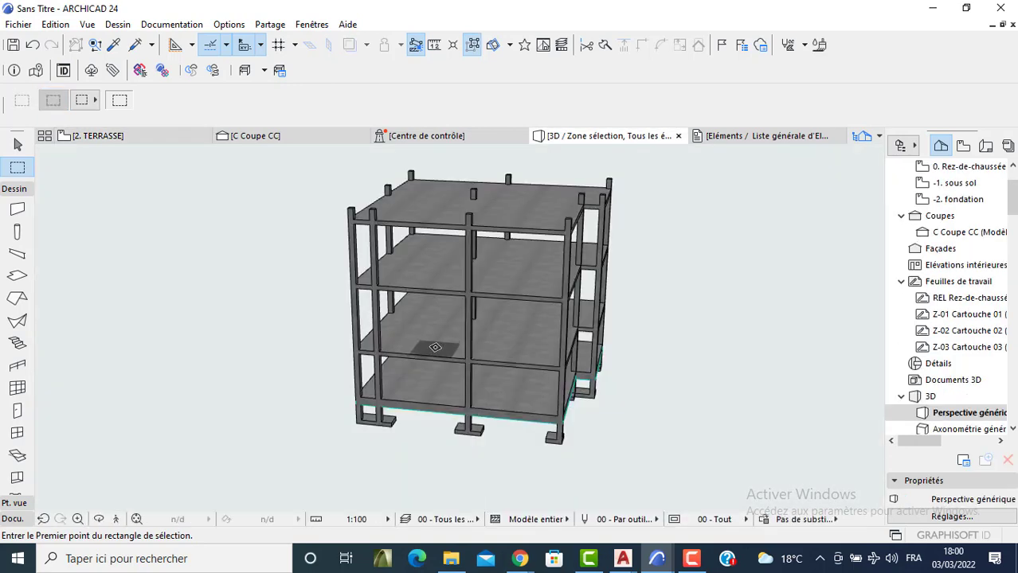
scroll(381, 209, up, 3)
scroll(381, 209, up, 4)
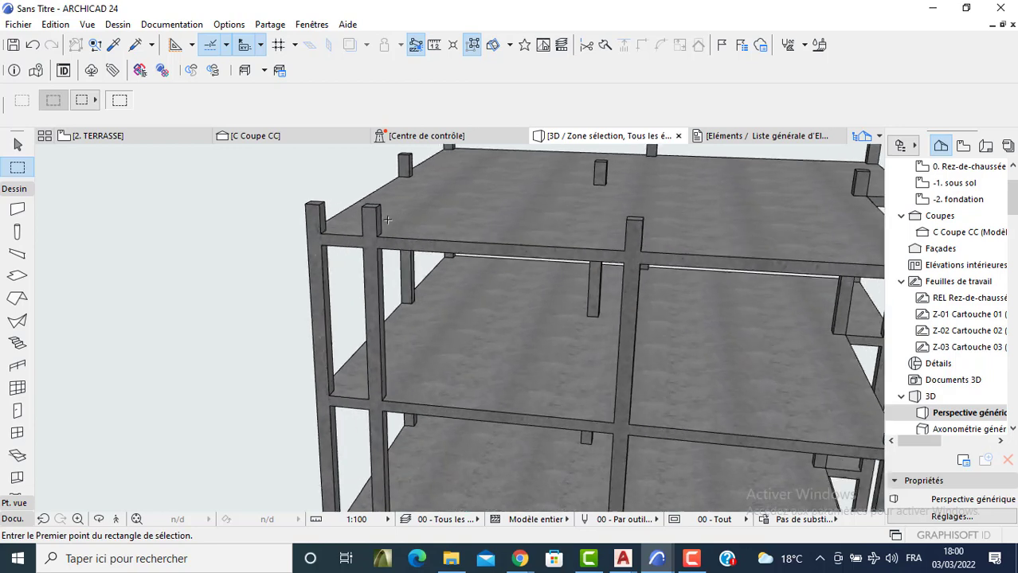
Check the height and positioning settings of one short terrace column in the 3D view, then deselect it.
shift+click(363, 204)
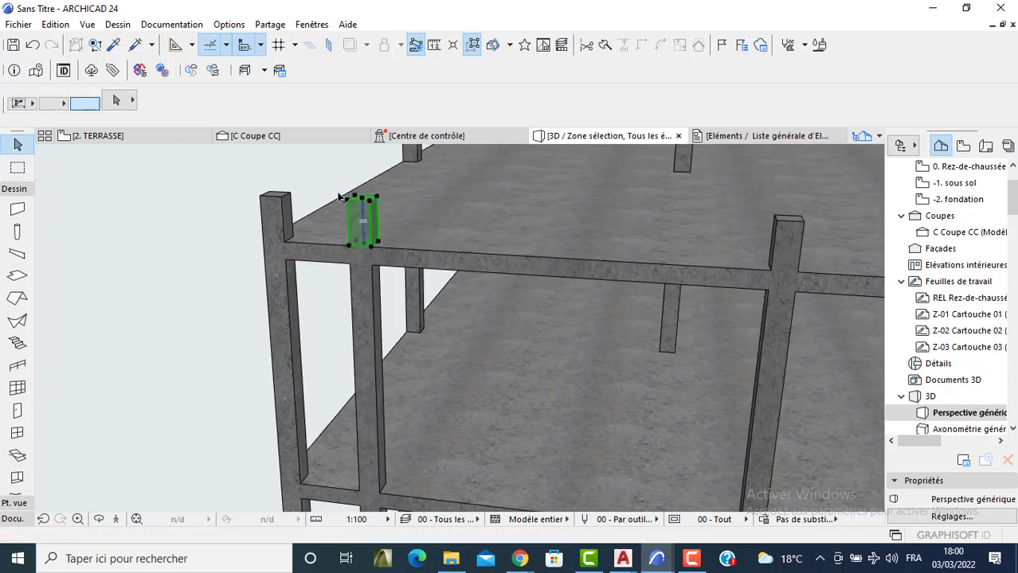
click(114, 99)
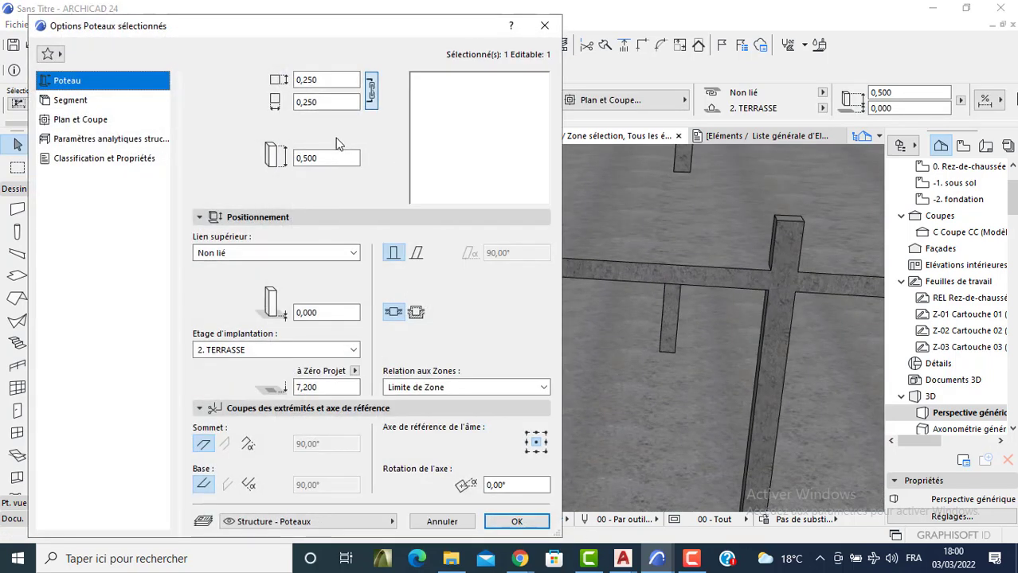
key(Escape)
click(284, 262)
scroll(285, 261, down, 1)
click(227, 248)
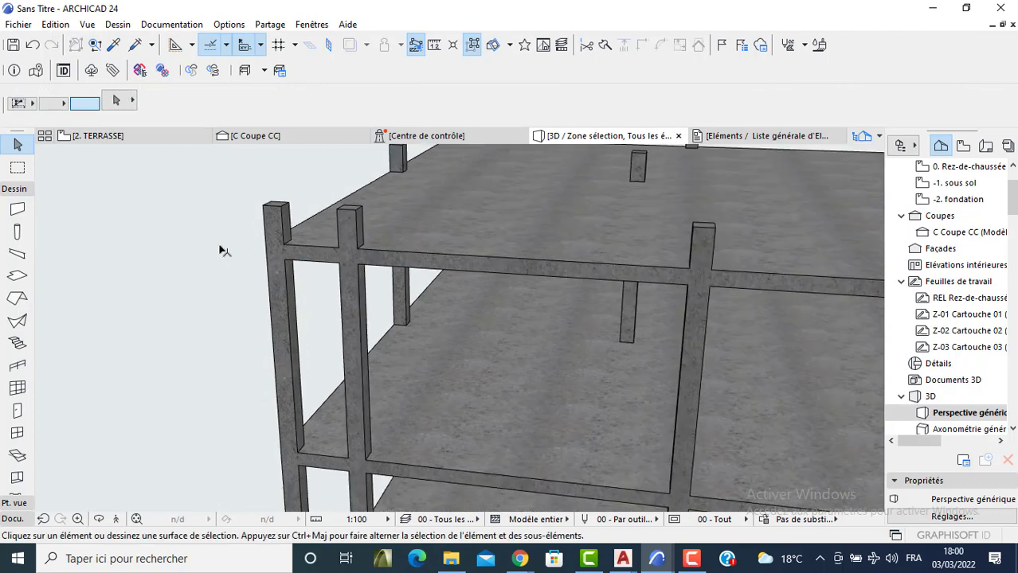
Return to the 2. TERRASSE floor plan and set the default wall height to 0,500.
key(F2)
click(18, 212)
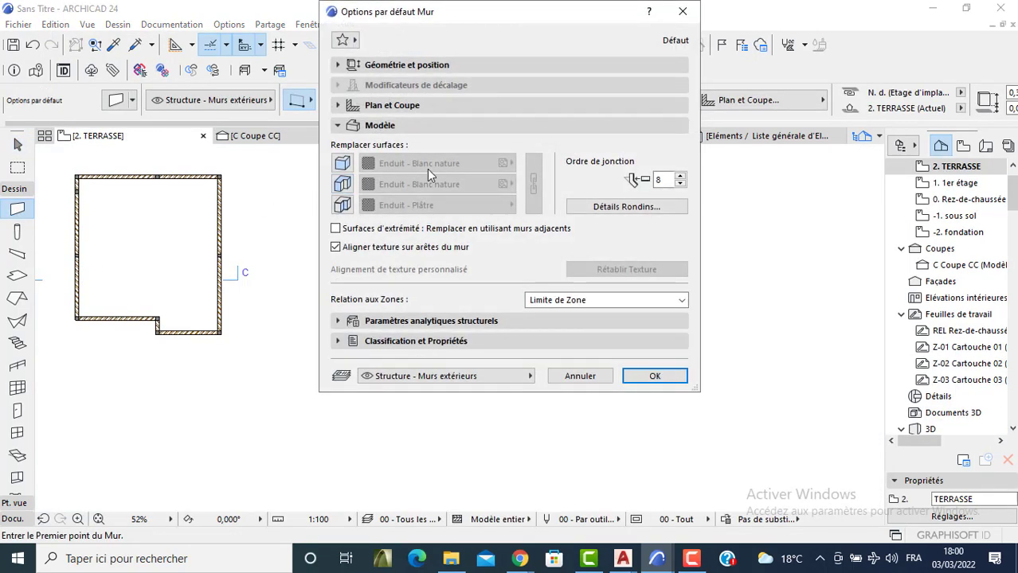
click(393, 69)
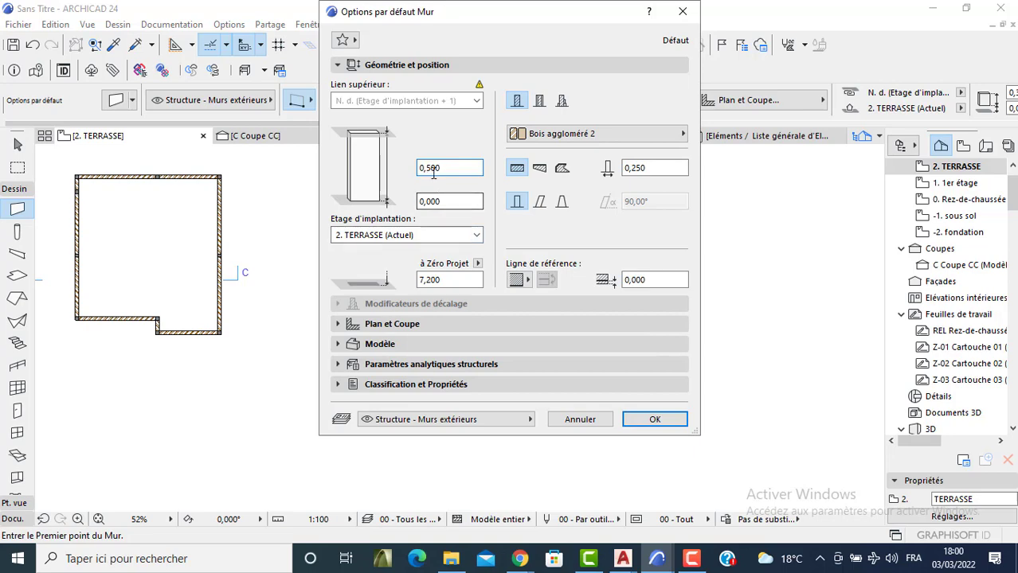
click(666, 419)
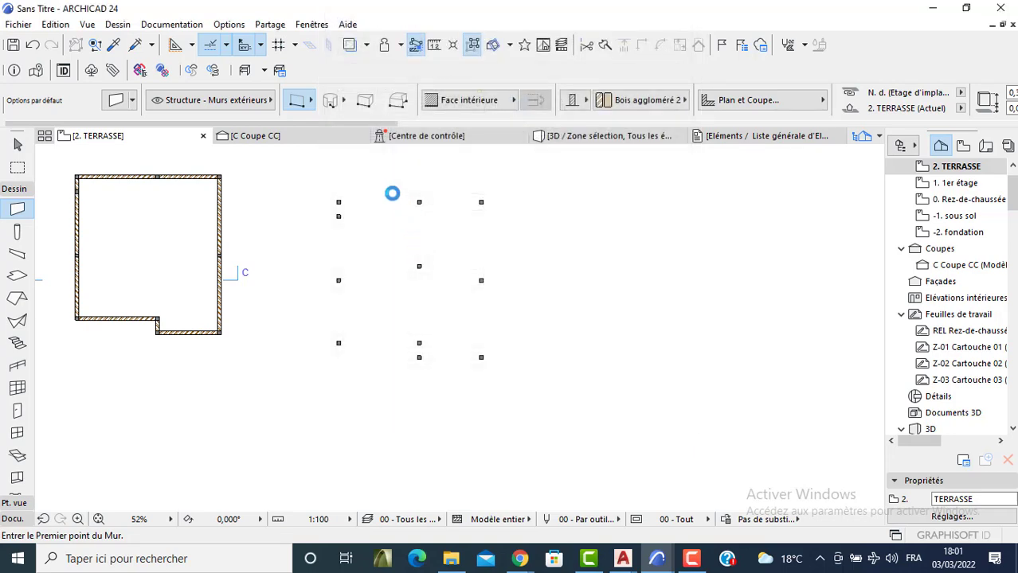
Draw two parapet walls along the terrace's upper edge, joining the upper-left, upper-middle and upper-right columns.
scroll(338, 191, up, 5)
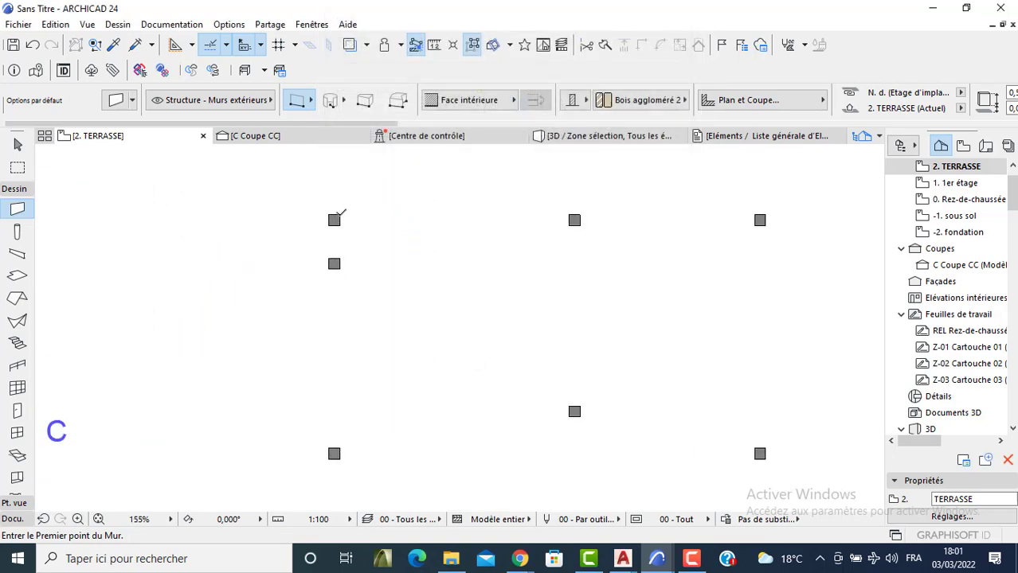
click(339, 216)
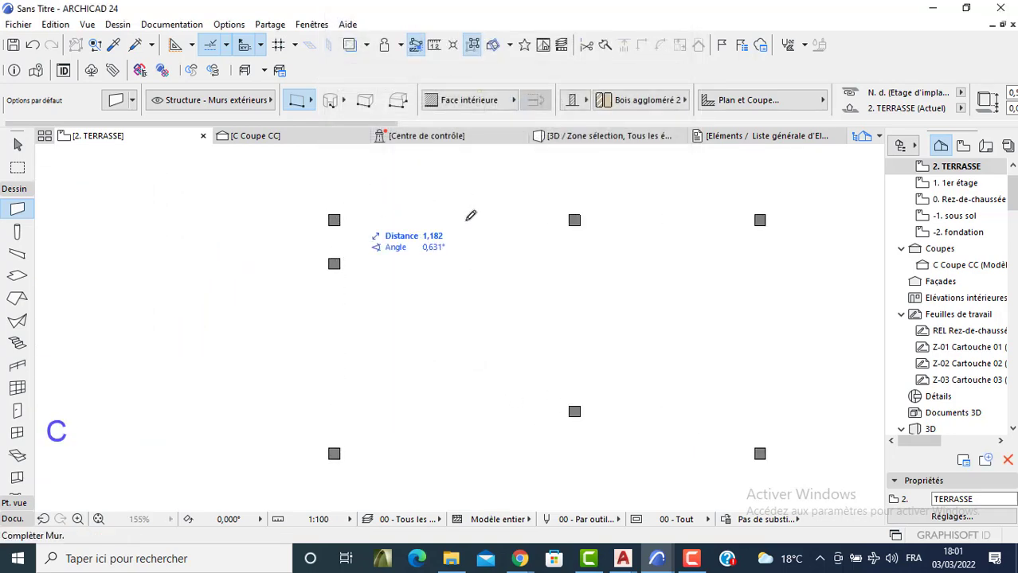
click(577, 215)
click(576, 217)
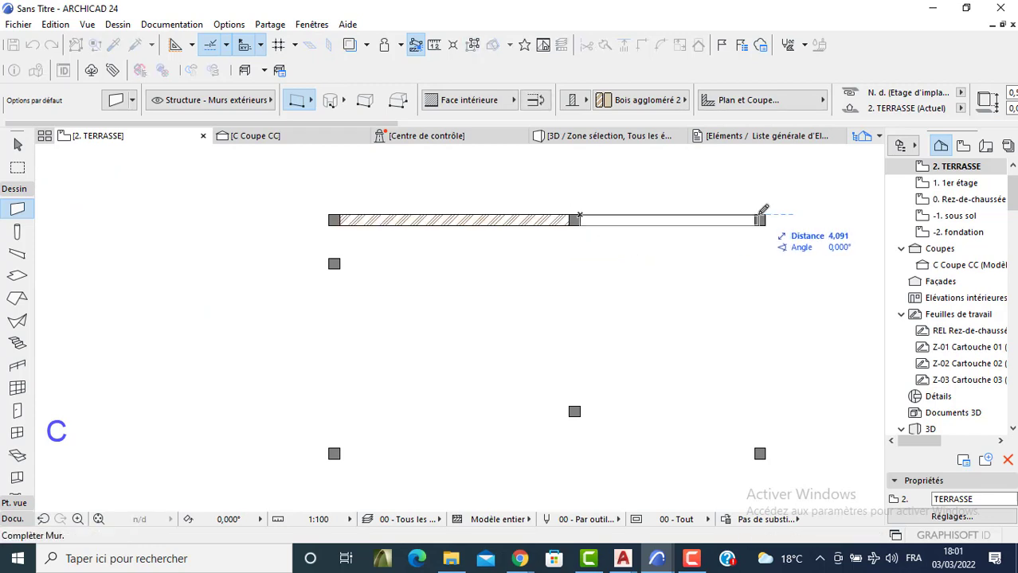
click(762, 222)
Draw two parapet walls down the terrace's right edge, from the upper-right column through the middle column to the lower-right column.
click(766, 226)
middle_drag(769, 325, 602, 377)
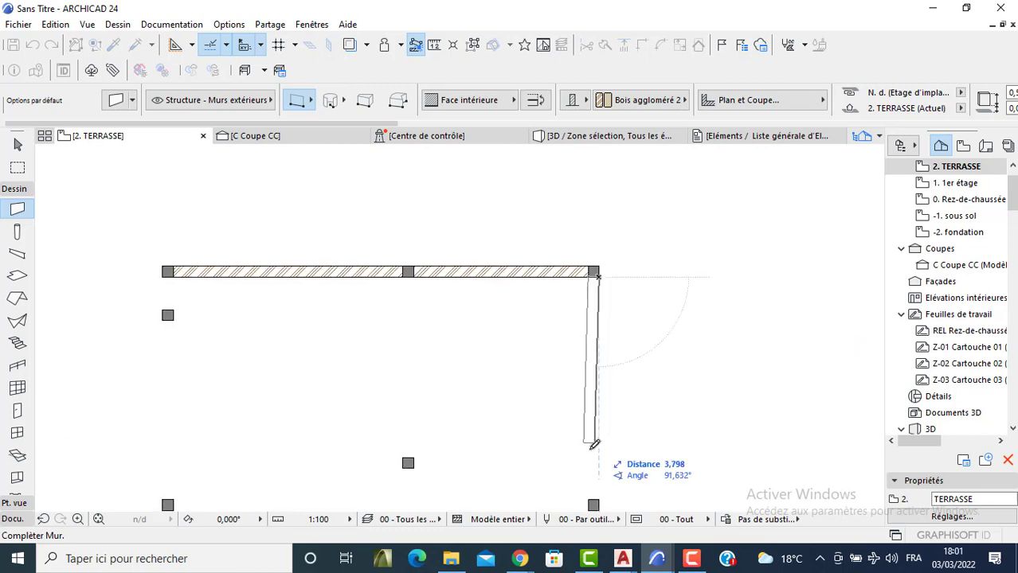
click(593, 505)
mouse_move(589, 478)
middle_down()
mouse_move(587, 428)
mouse_move(522, 313)
middle_up()
click(572, 408)
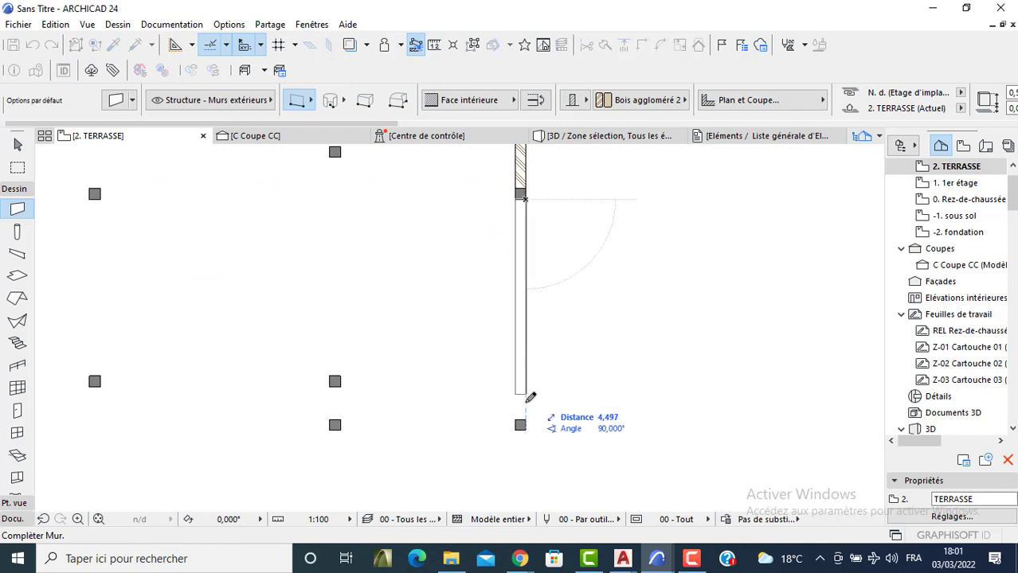
click(520, 426)
Draw parapet walls between the columns along the stepped lower edge, following the notch from the lower-right to the lower-left column.
click(516, 429)
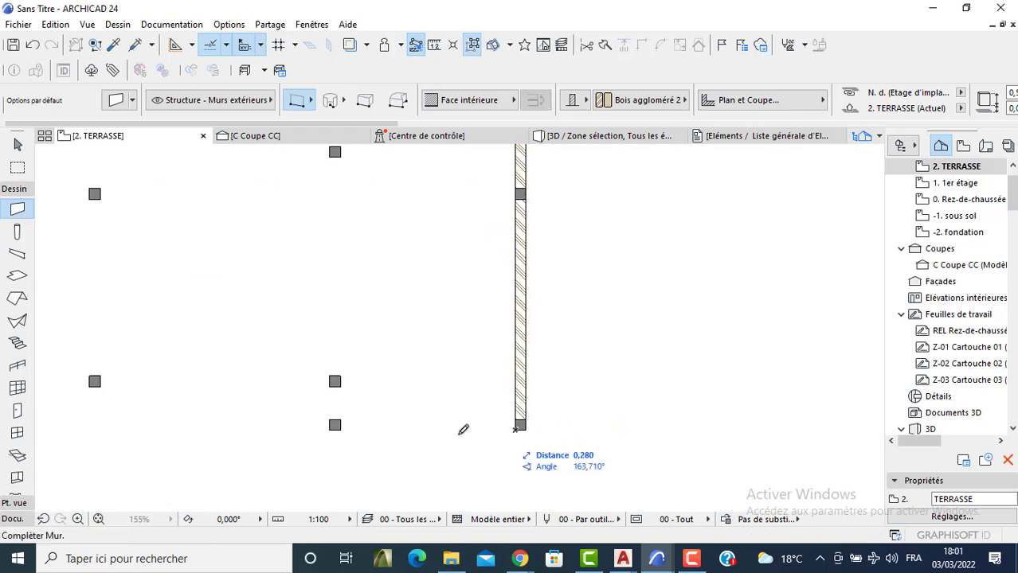
click(335, 426)
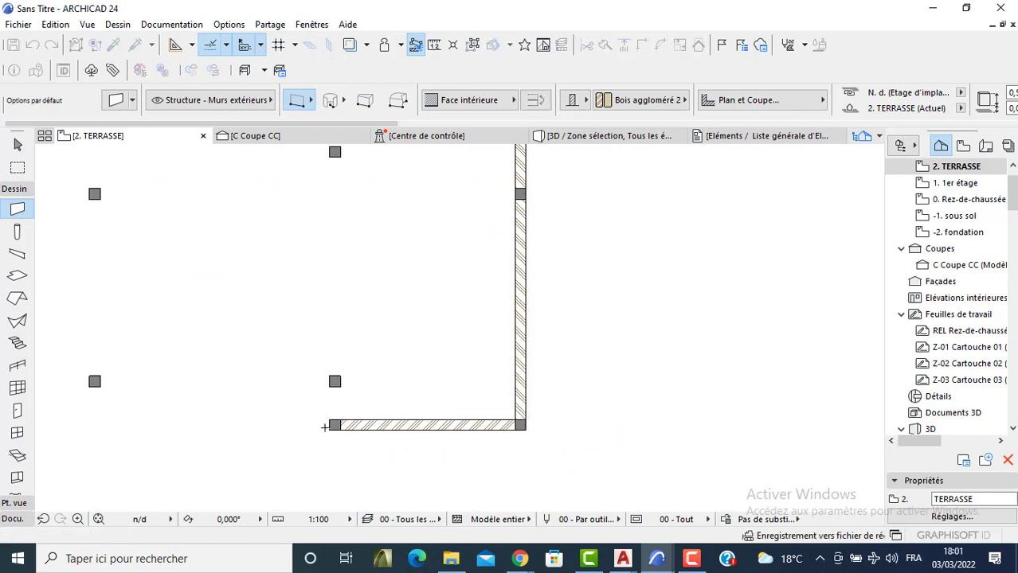
click(333, 424)
click(334, 383)
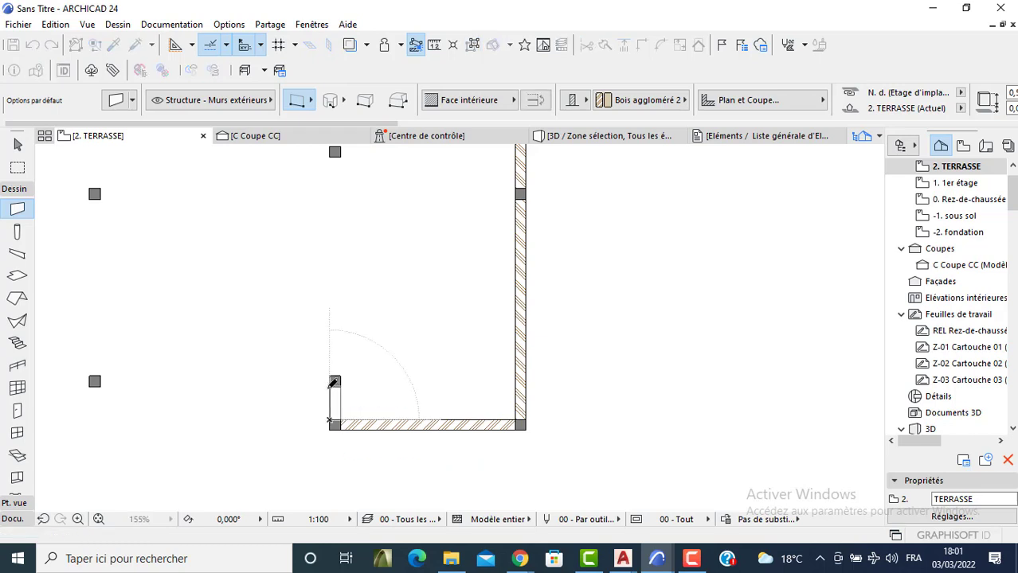
click(334, 383)
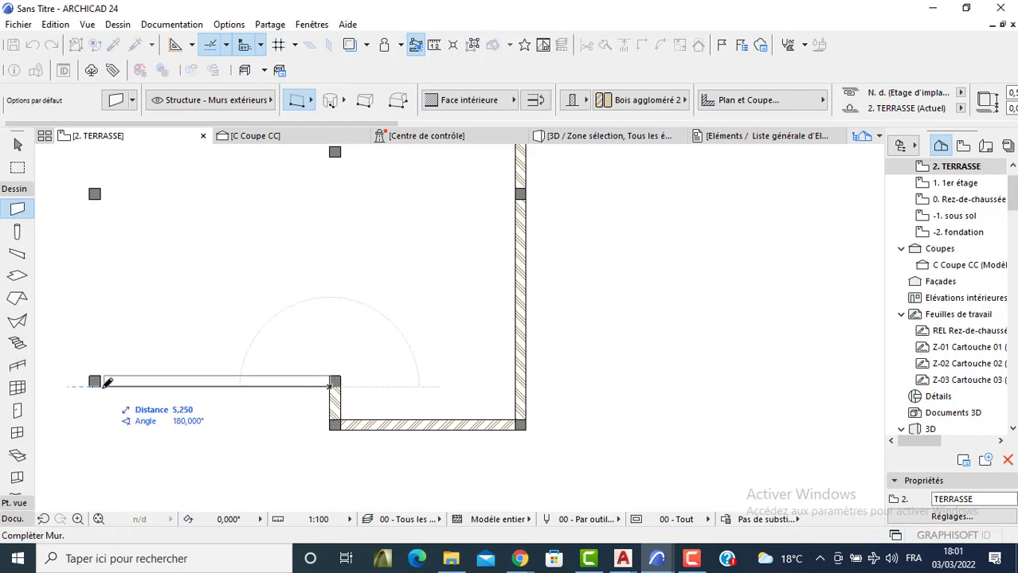
double_click(95, 380)
Draw three parapet walls between the columns up the terrace's left edge, closing the perimeter at the upper-left column.
click(93, 379)
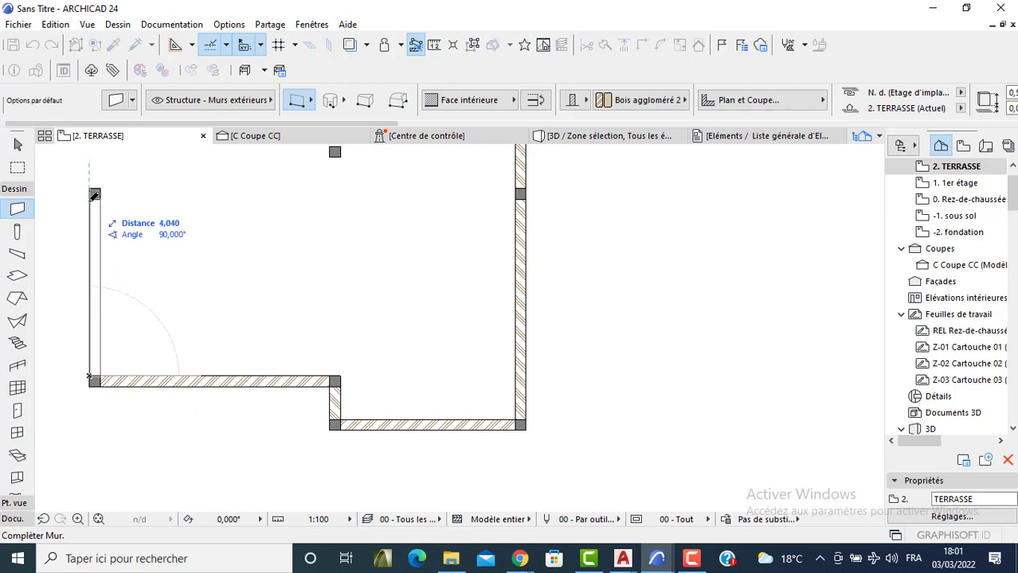
double_click(95, 194)
scroll(118, 293, up, 4)
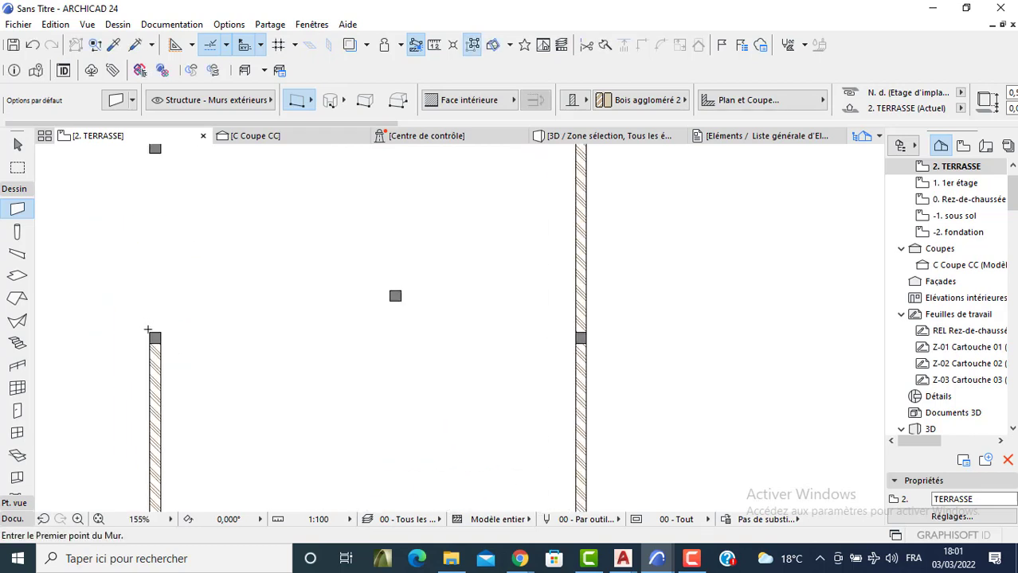
click(150, 332)
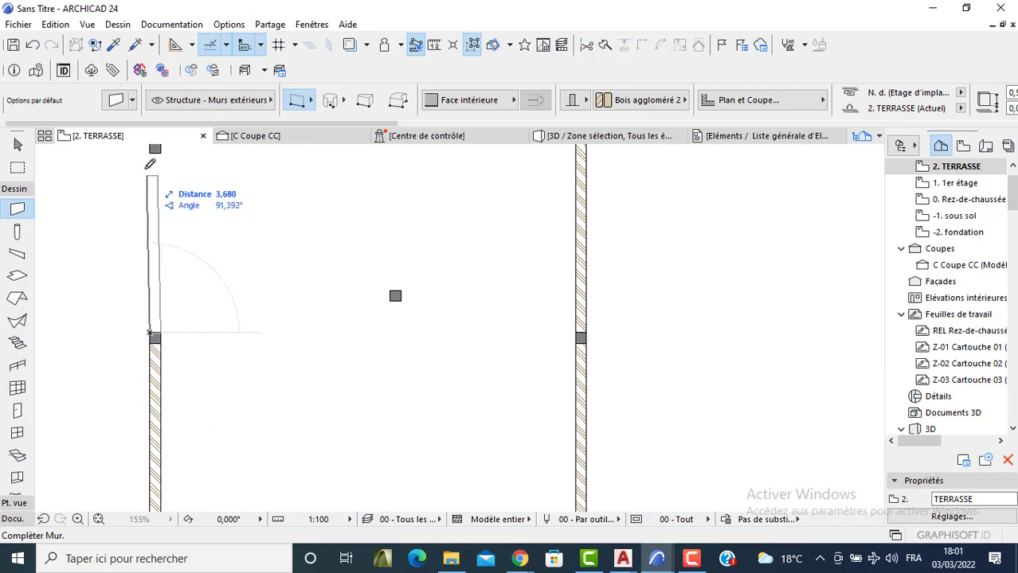
double_click(154, 152)
middle_drag(160, 218, 169, 309)
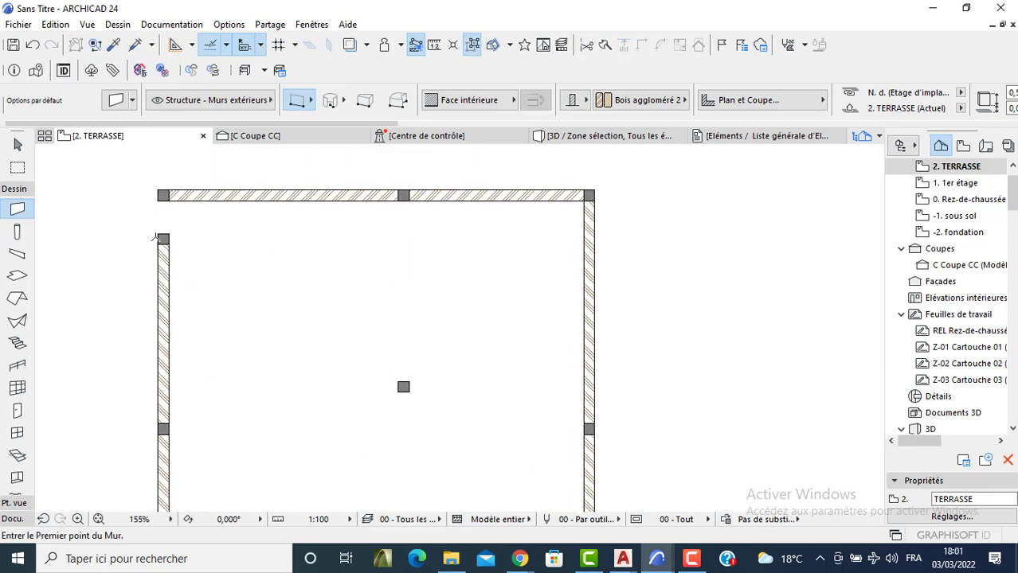
click(160, 237)
double_click(162, 195)
Delete the isolated column in the middle of the terrace.
key(Escape)
click(403, 387)
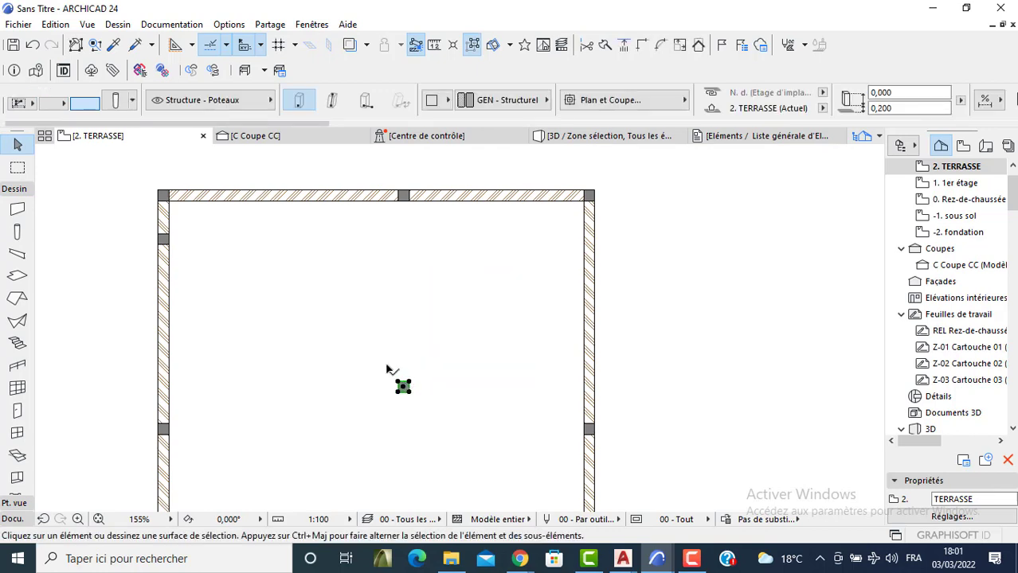
key(Delete)
click(21, 215)
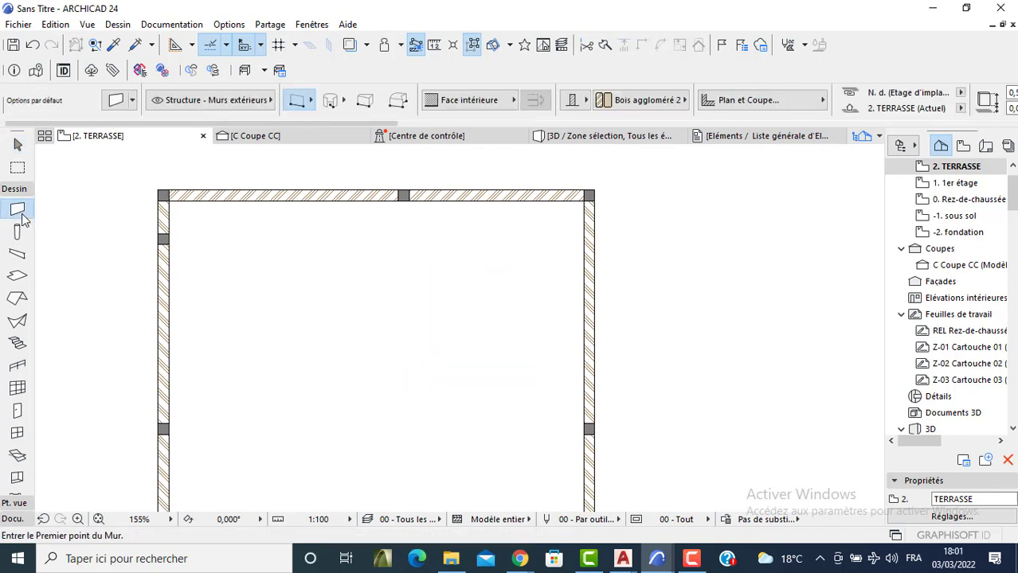
key(ctrl+a)
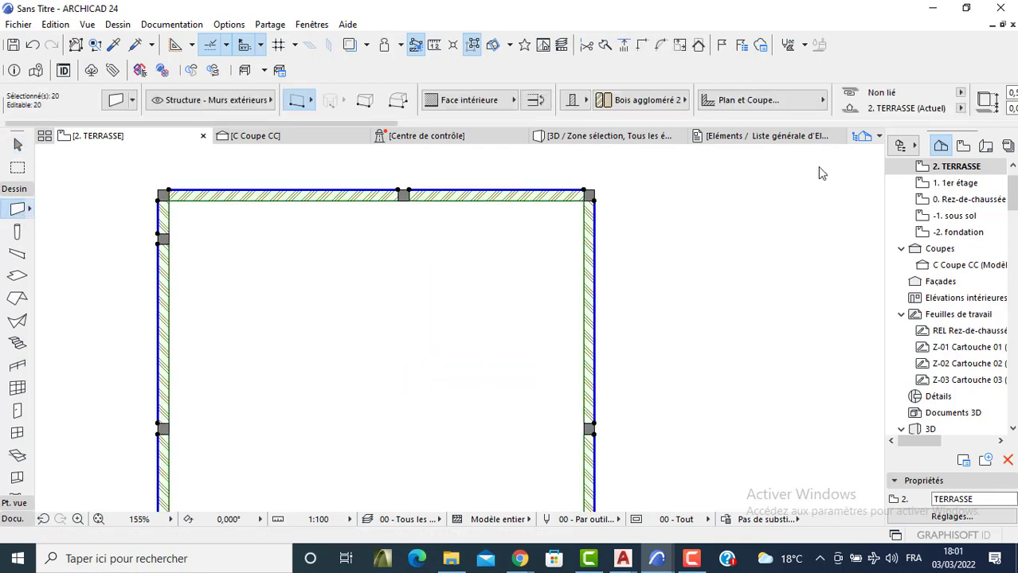
double_click(950, 183)
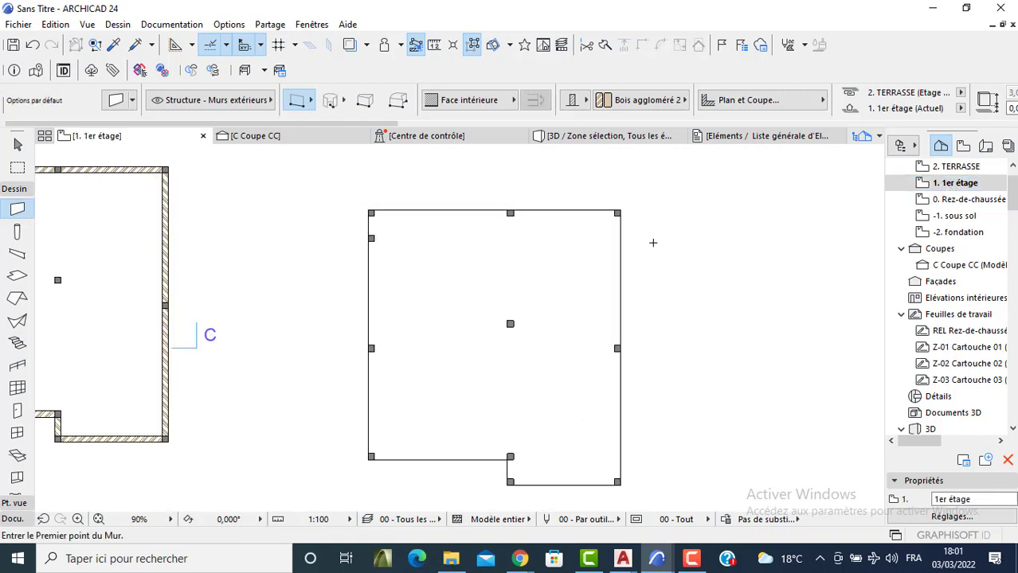
key(ctrl+v)
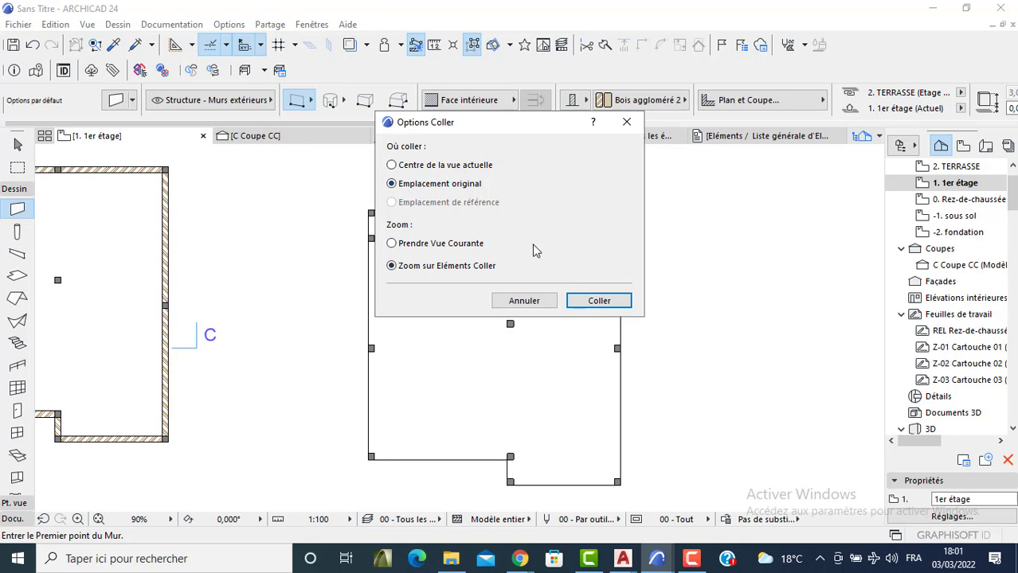
click(599, 301)
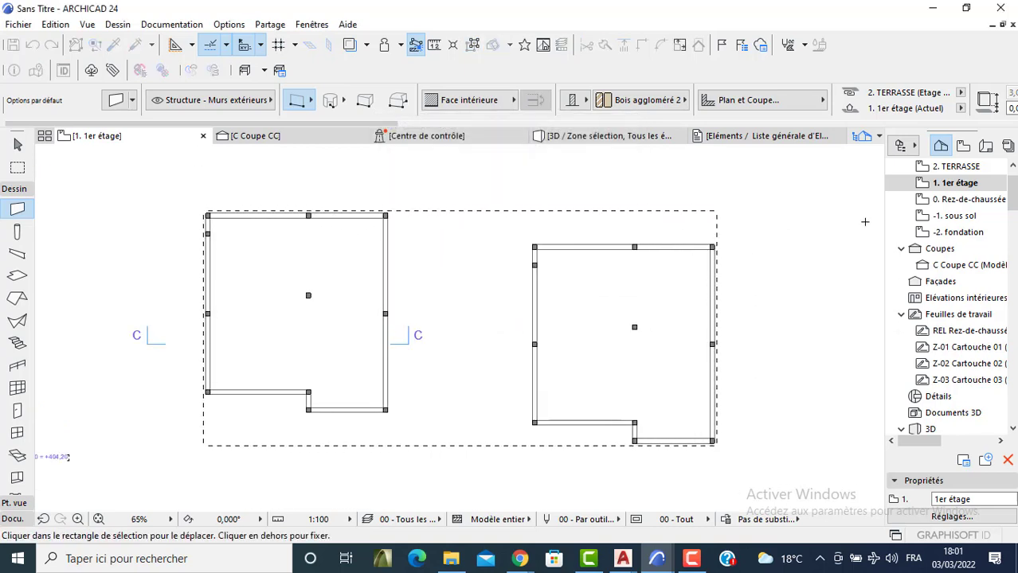
Delete the leftmost copy of the building plan on the 1er étage storey, including section marker C.
click(402, 209)
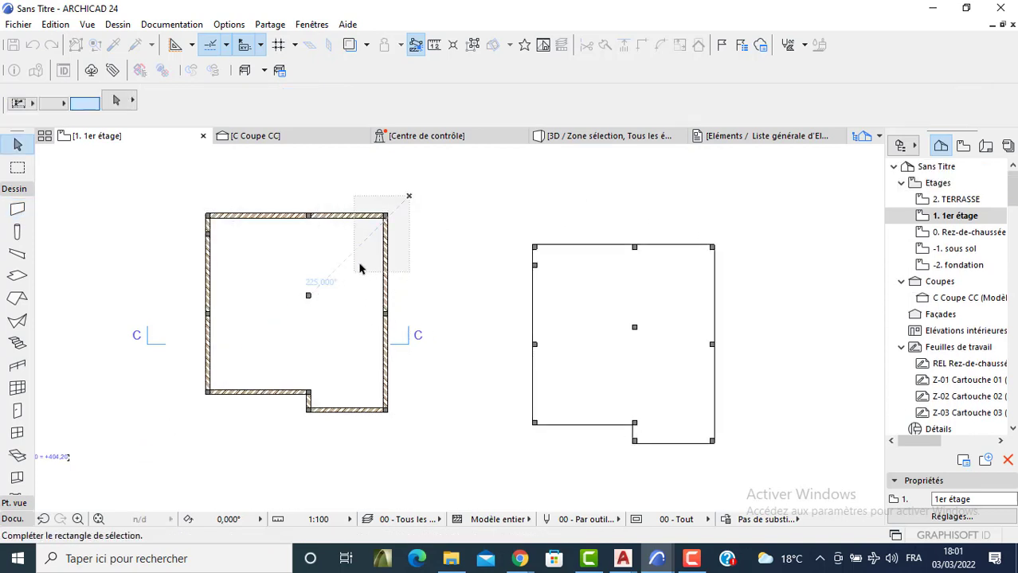
click(148, 422)
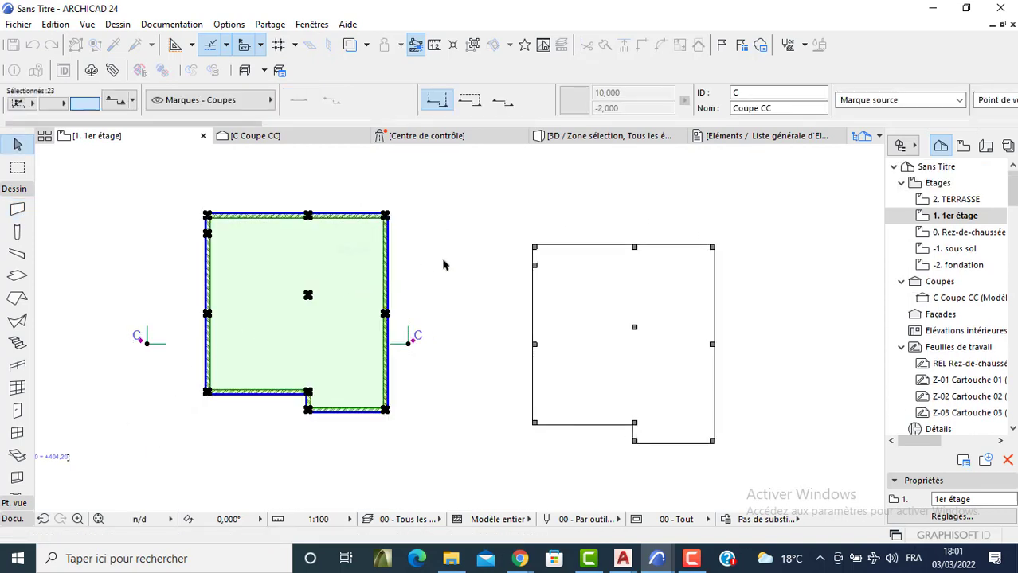
key(Delete)
click(596, 204)
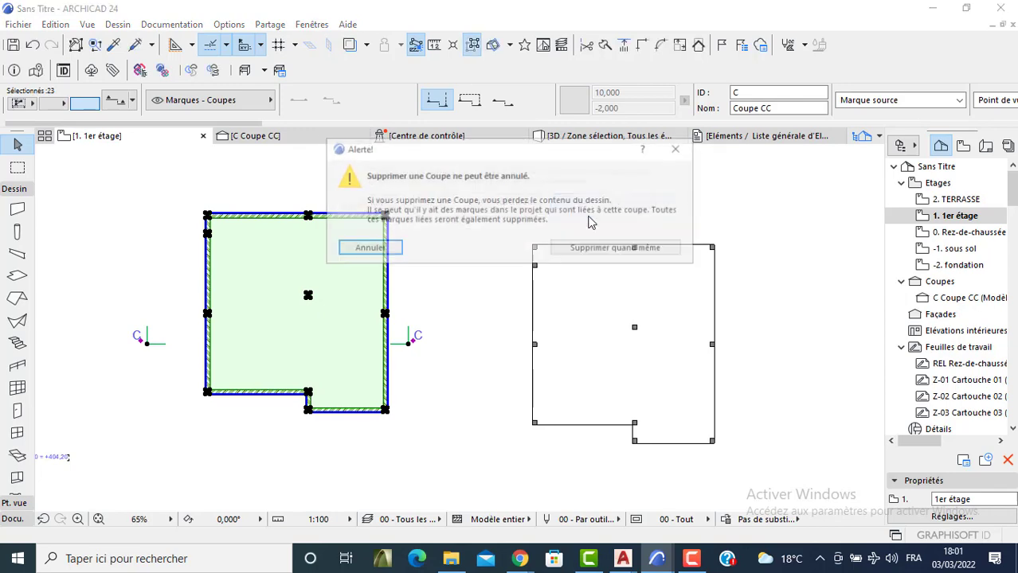
click(617, 250)
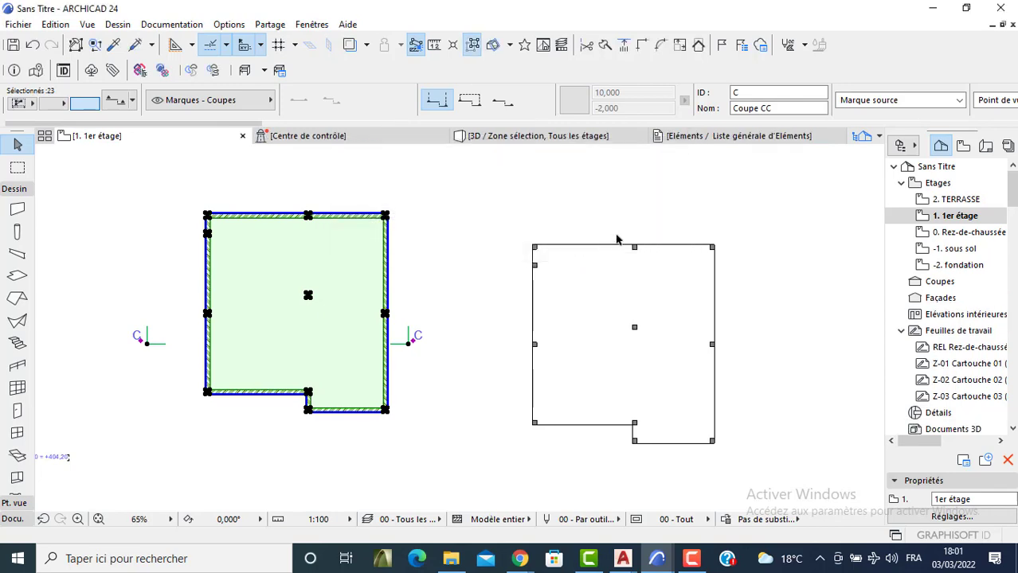
Delete the leftmost copy of the building plan on the TERRASSE storey.
click(956, 202)
drag(414, 204, 157, 416)
key(Delete)
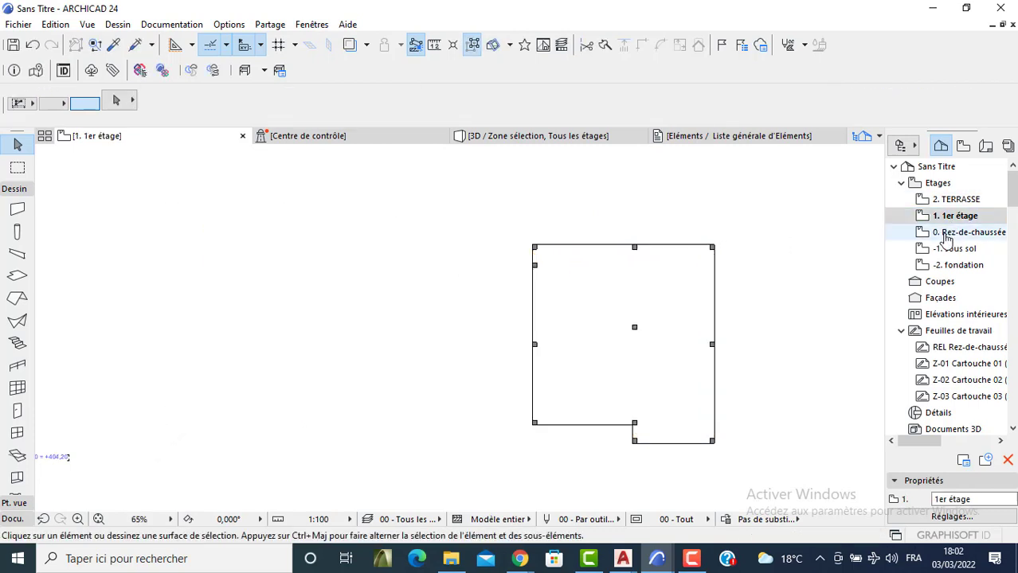
Copy all parapet walls from the TERRASSE storey and paste them at their original location on the 1er étage storey.
click(955, 199)
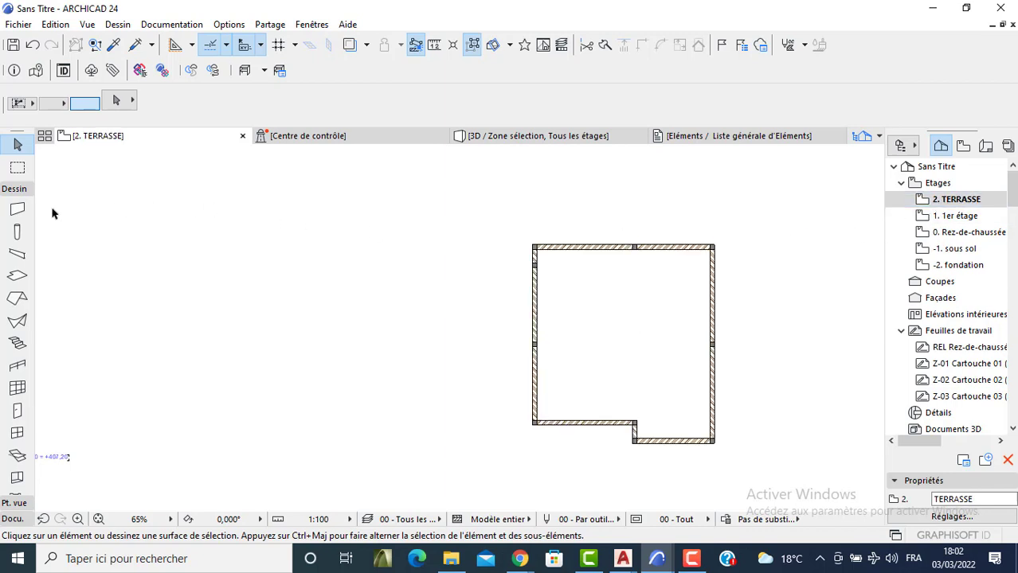
click(17, 210)
key(ctrl+a)
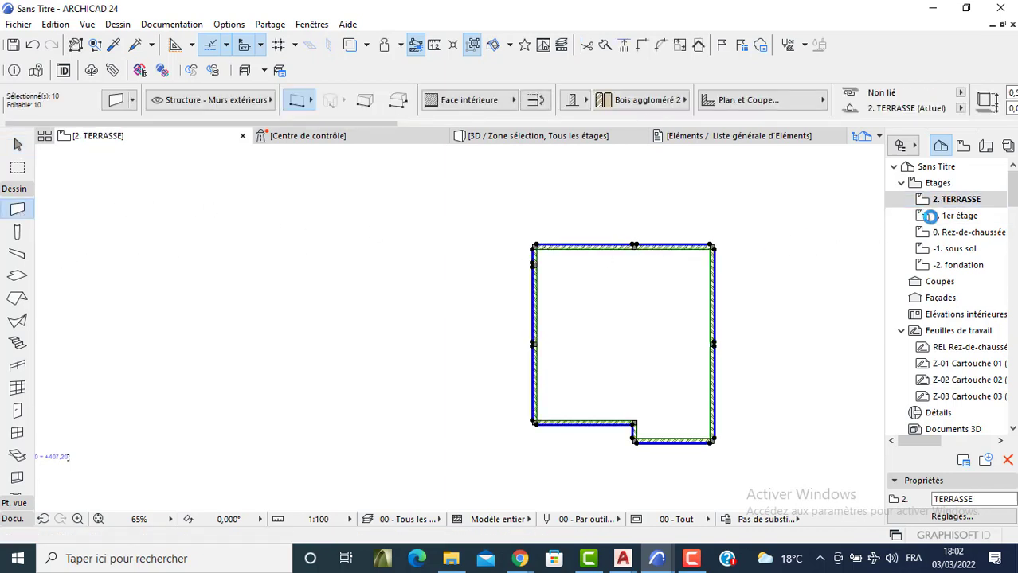
click(949, 215)
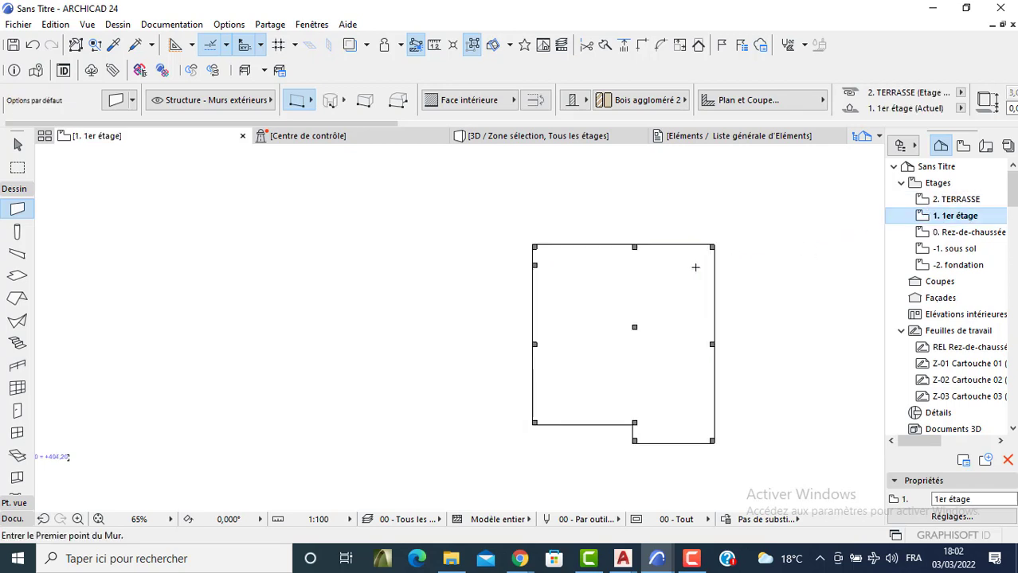
key(ctrl+v)
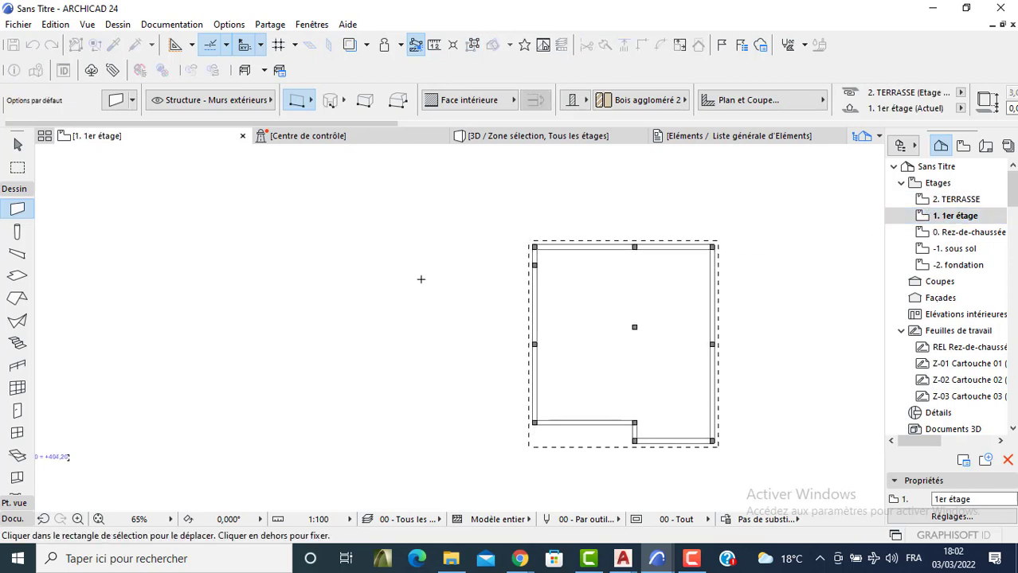
click(414, 277)
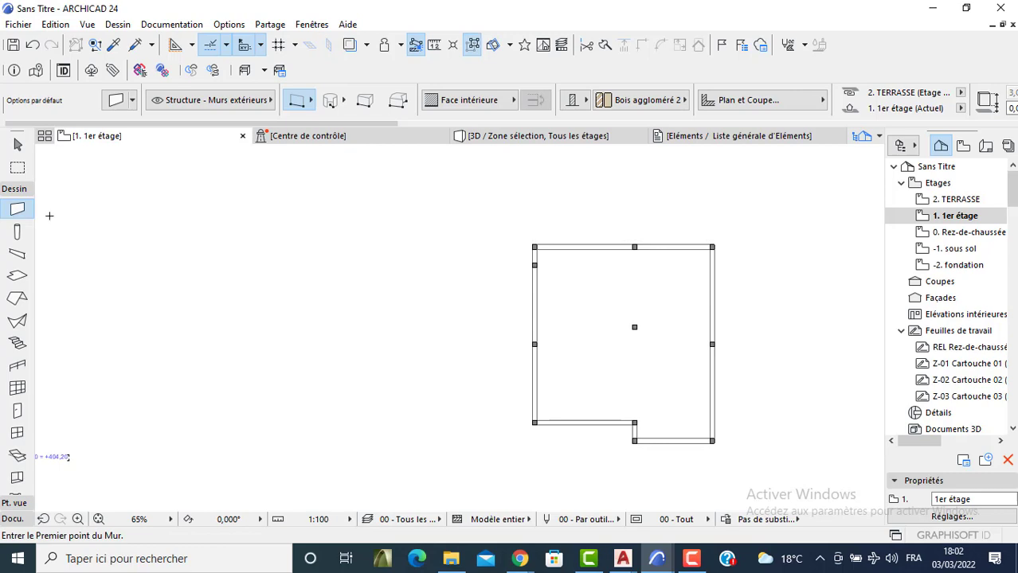
Link the top of all 1er étage walls to the TERRASSE storey with a top offset of -0,200.
key(ctrl+a)
click(113, 102)
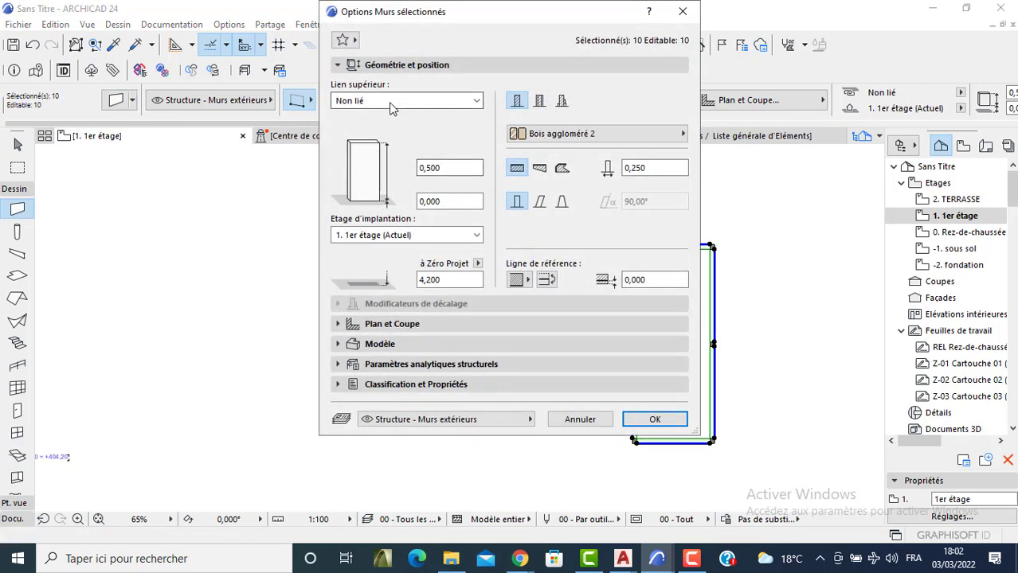
click(391, 104)
click(388, 119)
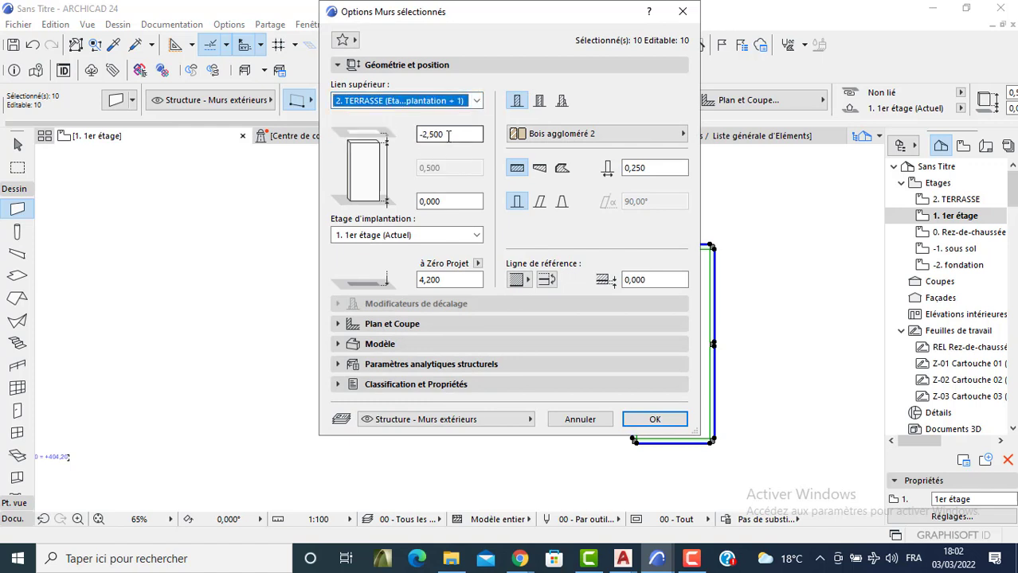
drag(448, 135, 428, 137)
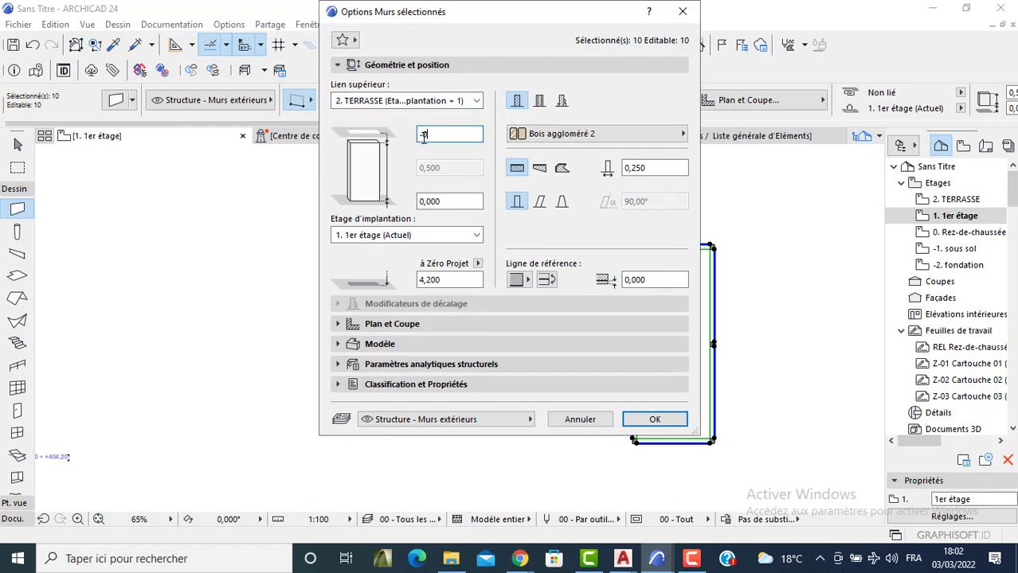
text(0,200)
click(681, 418)
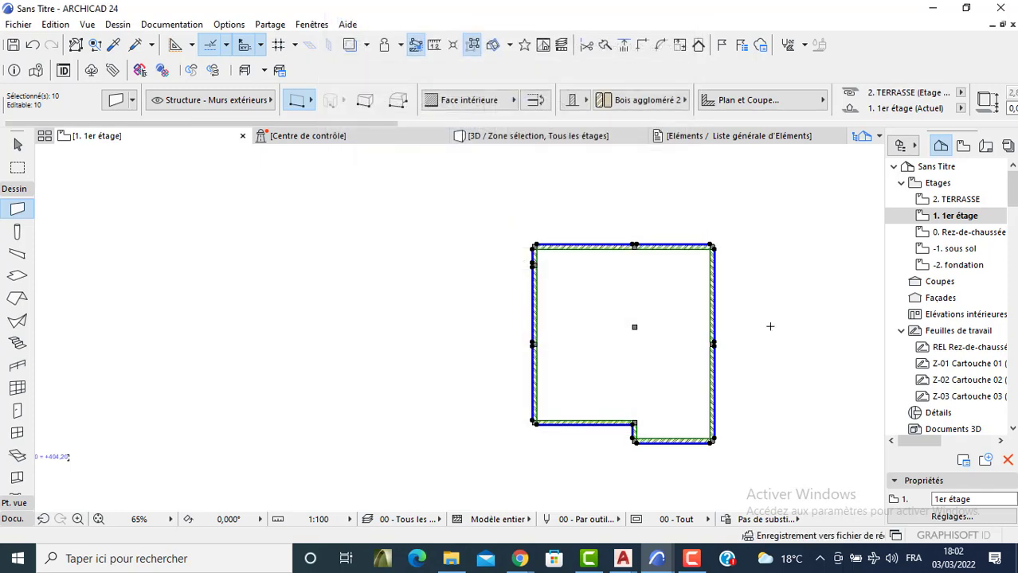
Copy all 1er étage walls and paste them in place on the Rez-de-chaussée and sous sol storeys.
middle_drag(770, 327, 668, 291)
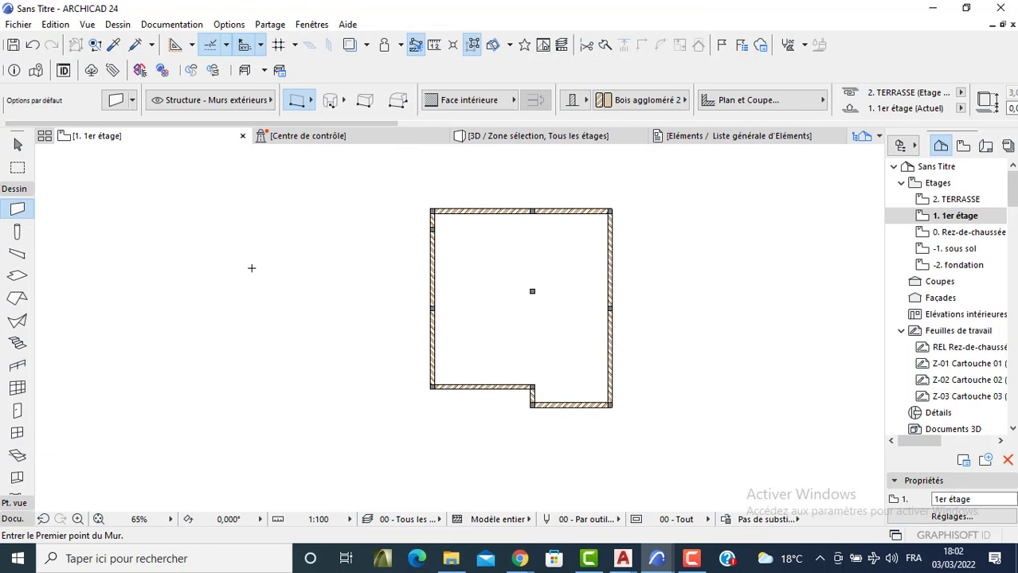
key(ctrl+a)
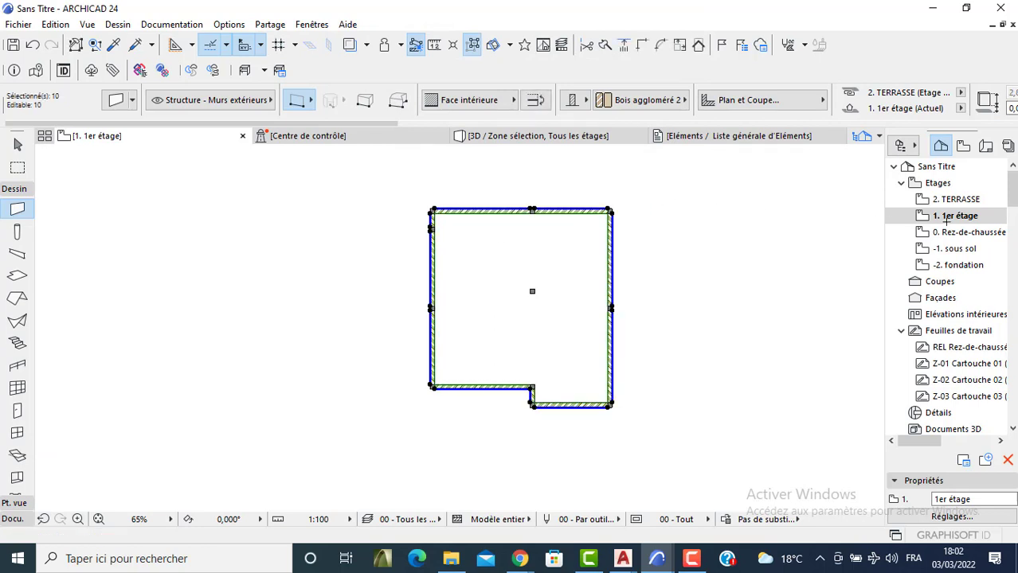
double_click(948, 233)
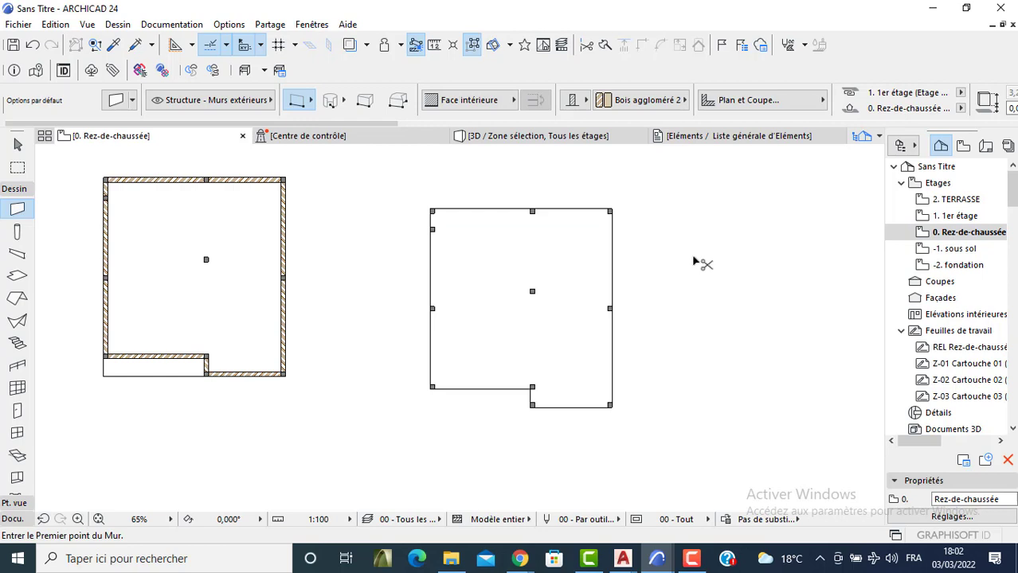
key(ctrl+v)
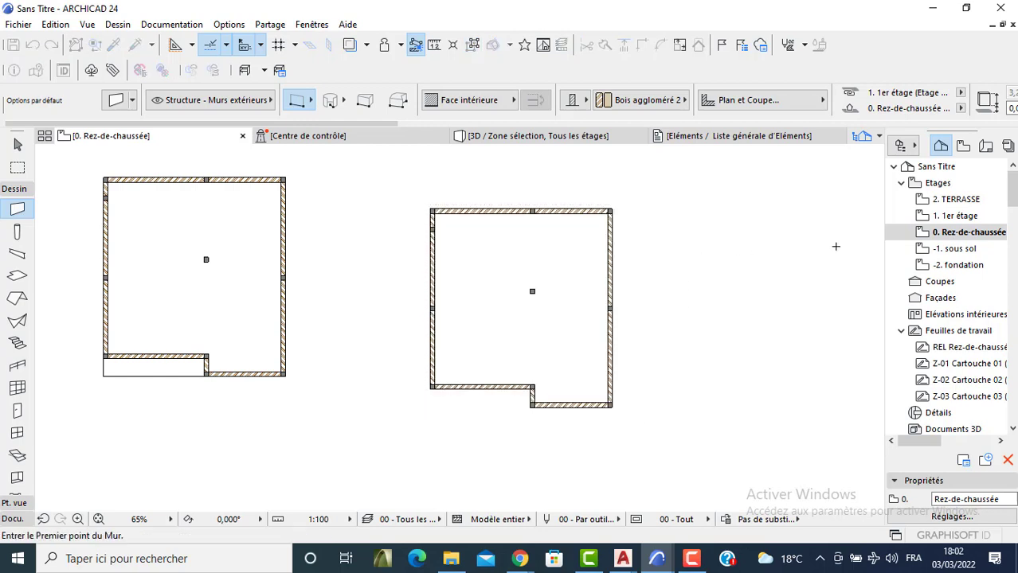
double_click(923, 250)
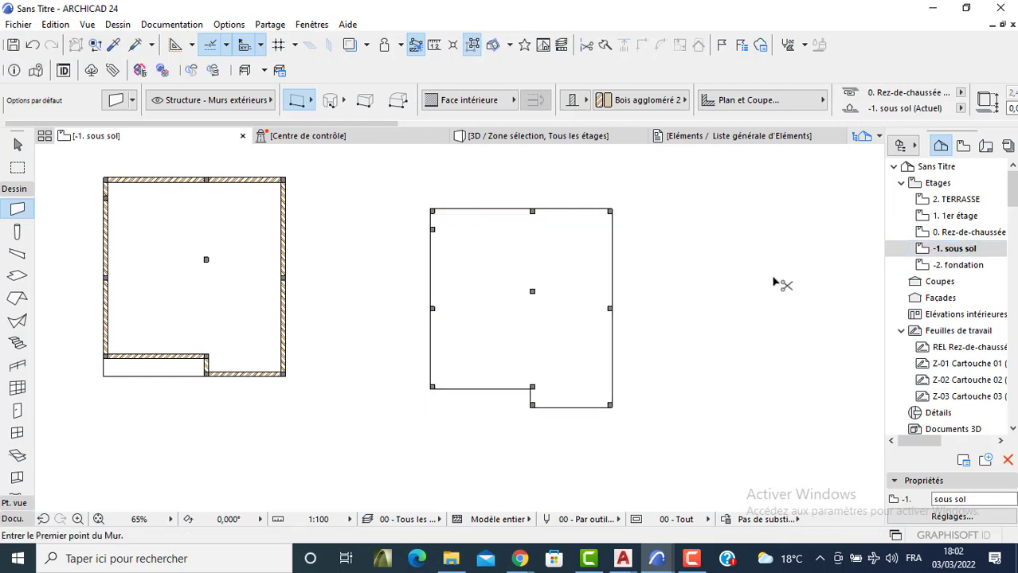
key(ctrl+v)
click(715, 259)
Delete the leftmost copy of the building plan on the sous sol storey, including its remaining columns.
scroll(313, 217, down, 2)
middle_drag(316, 217, 380, 231)
key(Escape)
drag(363, 191, 196, 351)
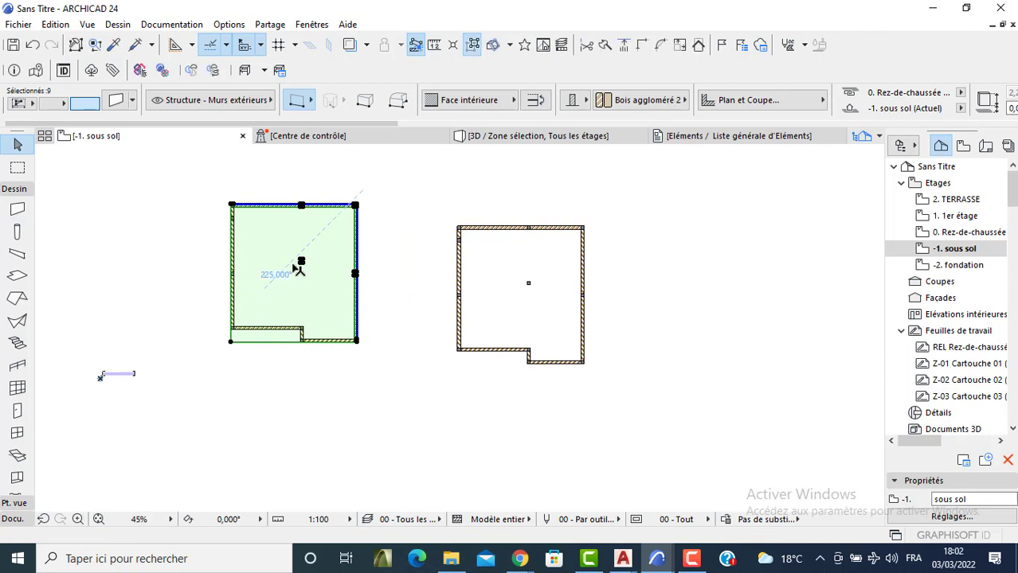
key(Delete)
drag(351, 186, 183, 380)
click(183, 379)
key(Delete)
click(380, 266)
click(284, 380)
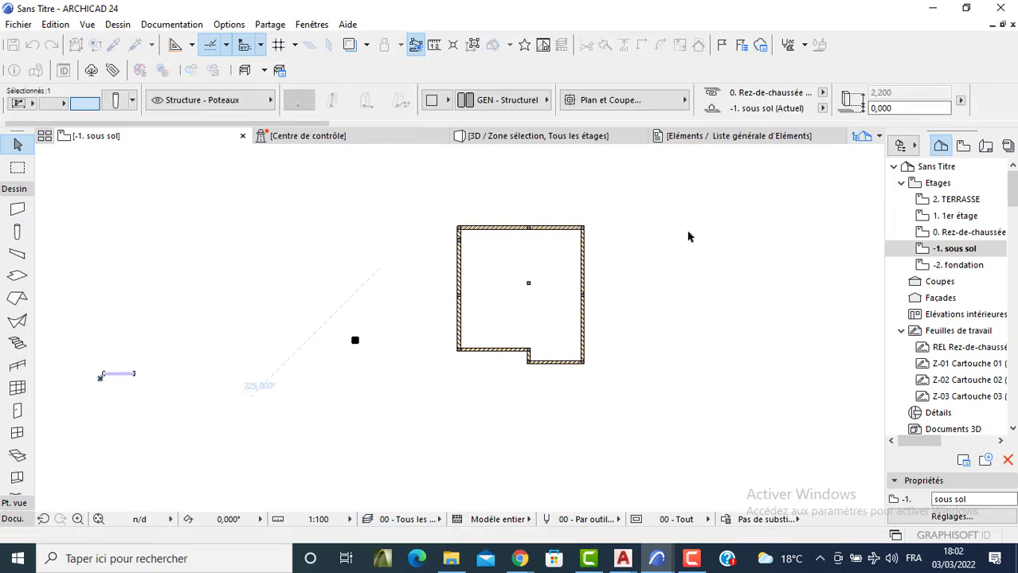
Delete the leftmost copy of the building plan on the Rez-de-chaussée and fondation storeys.
double_click(965, 231)
drag(381, 195, 170, 370)
key(Delete)
click(924, 270)
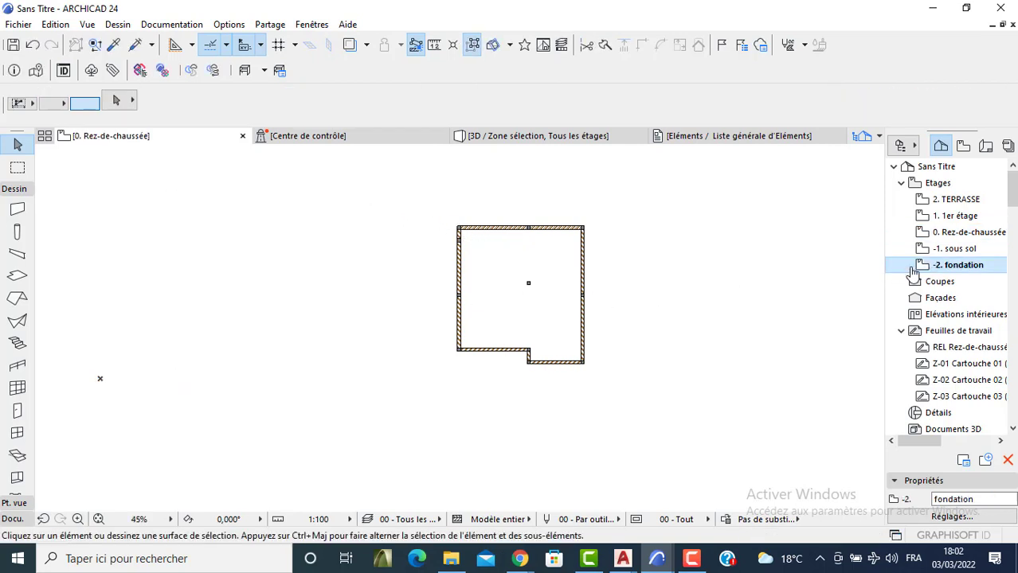
drag(371, 199, 186, 367)
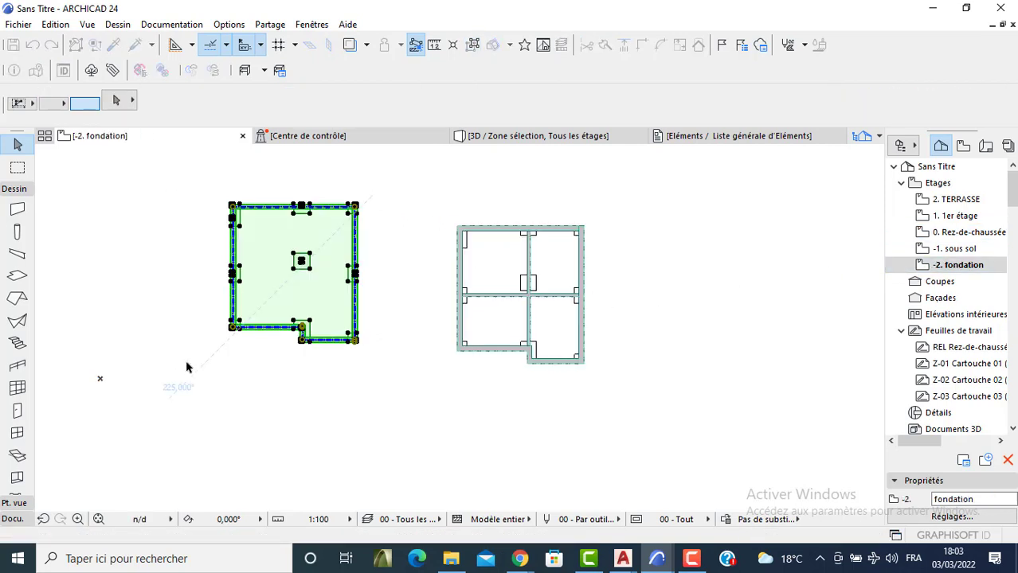
key(Delete)
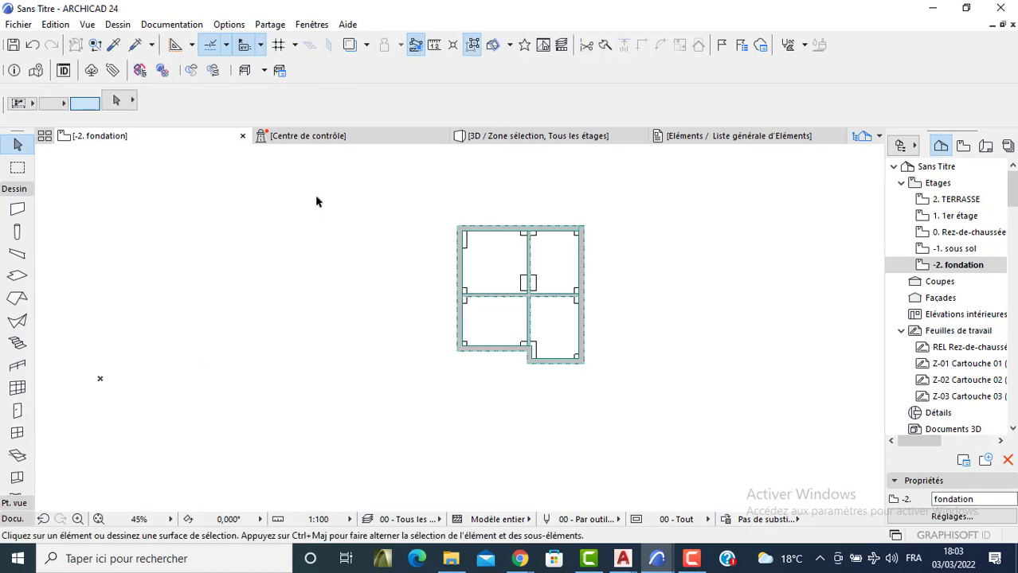
Open the 3D window and view the whole building from outside.
key(F3)
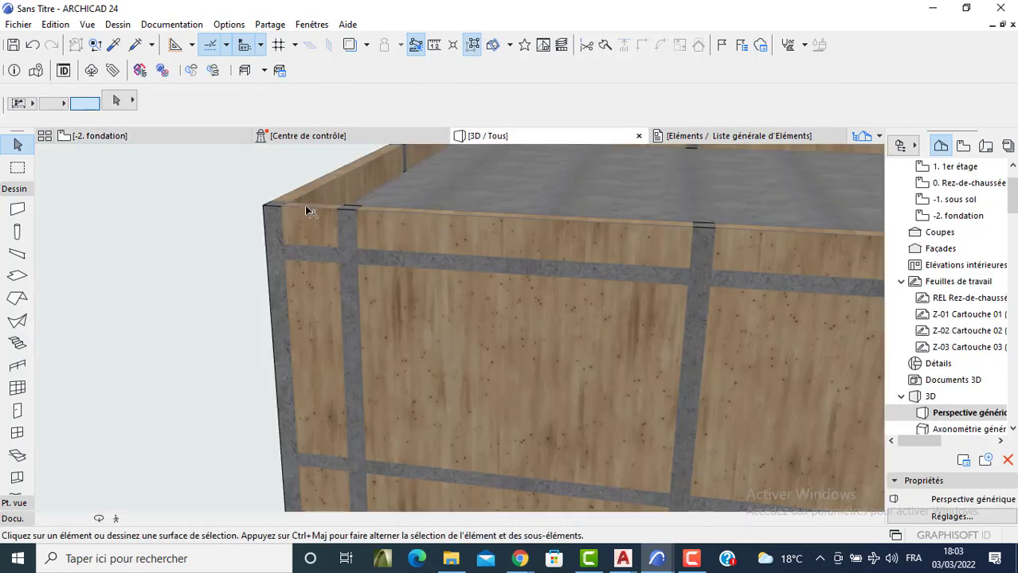
scroll(579, 306, down, 2)
shift+middle_drag(579, 306, 510, 311)
shift+middle_drag(653, 329, 564, 340)
shift+middle_drag(738, 393, 545, 350)
shift+middle_drag(661, 340, 612, 344)
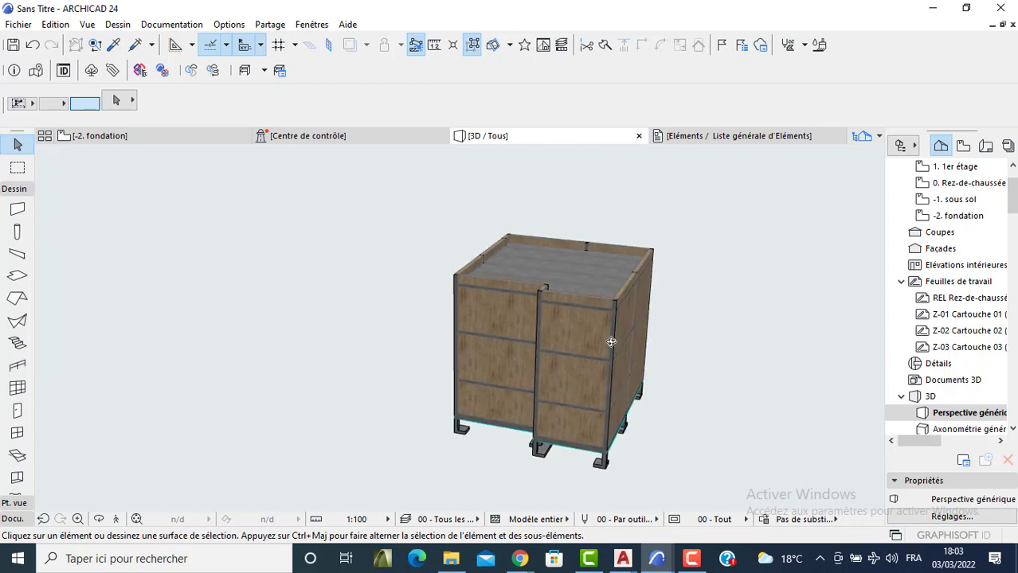
Override the surfaces of all walls with Peinture - Blanc brillant, linking the three surface settings so they share it.
click(16, 208)
key(ctrl+a)
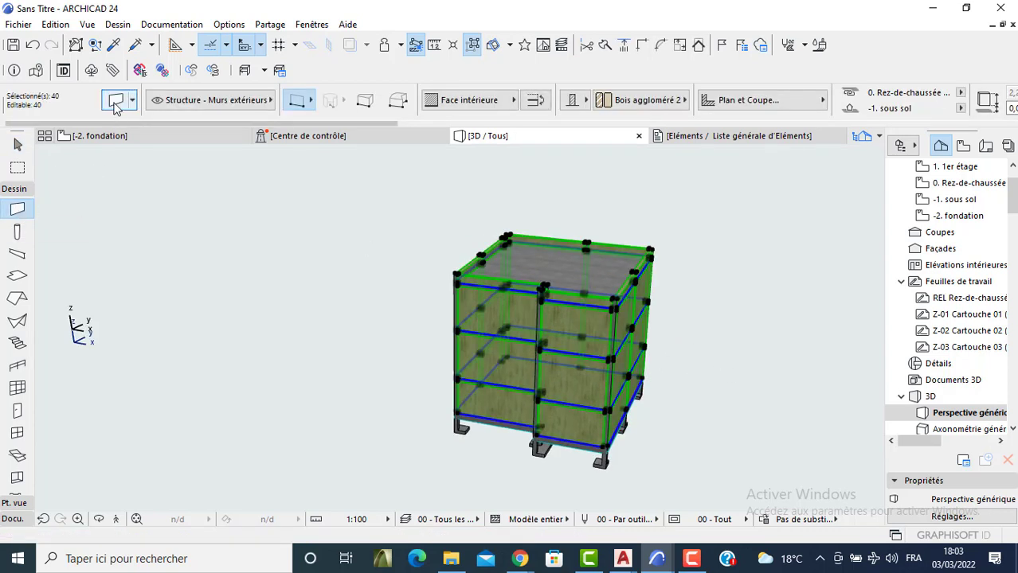
key(ctrl+t)
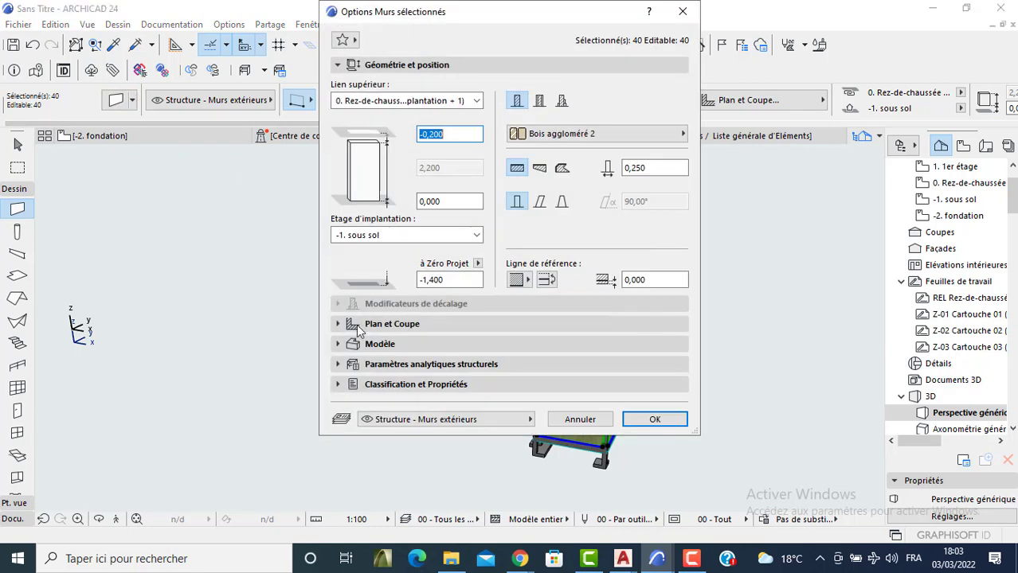
click(379, 125)
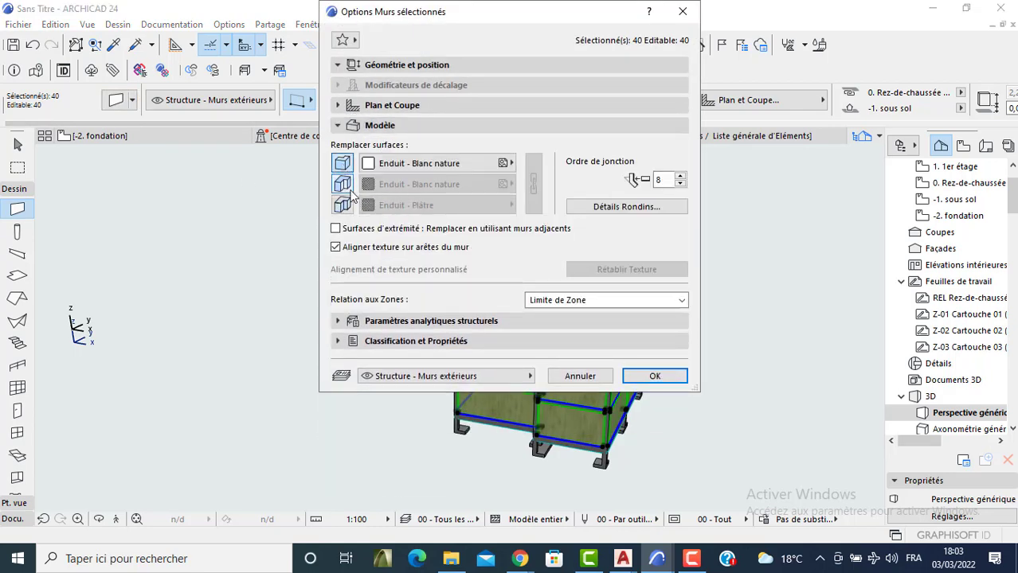
click(494, 164)
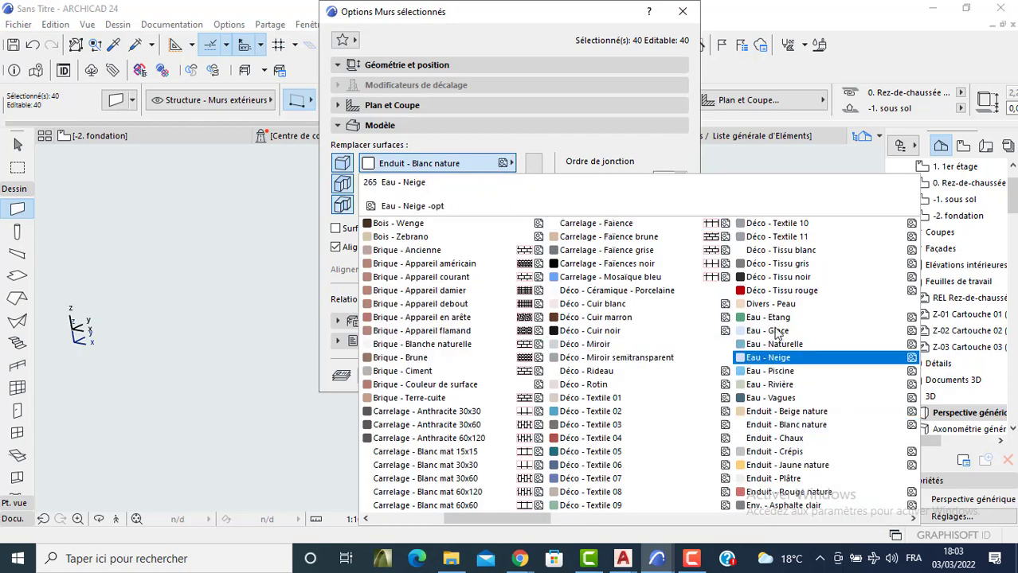
scroll(788, 375, right, 2)
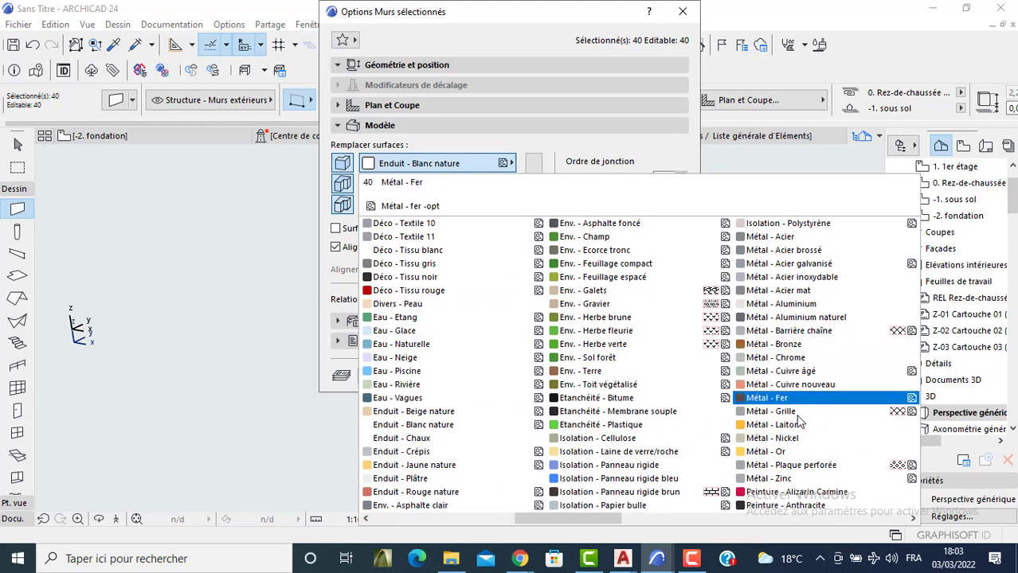
scroll(793, 497, right, 3)
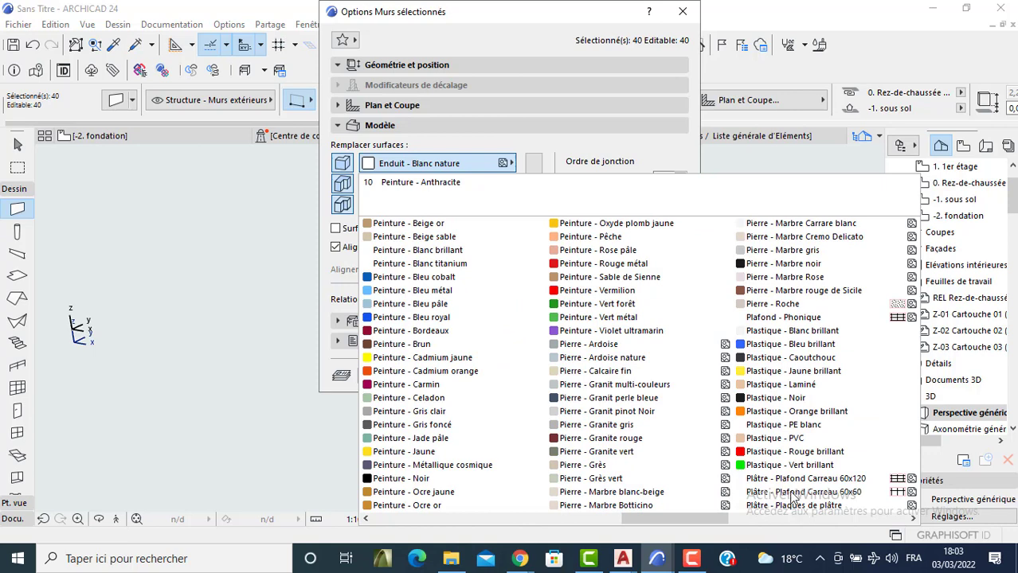
click(444, 252)
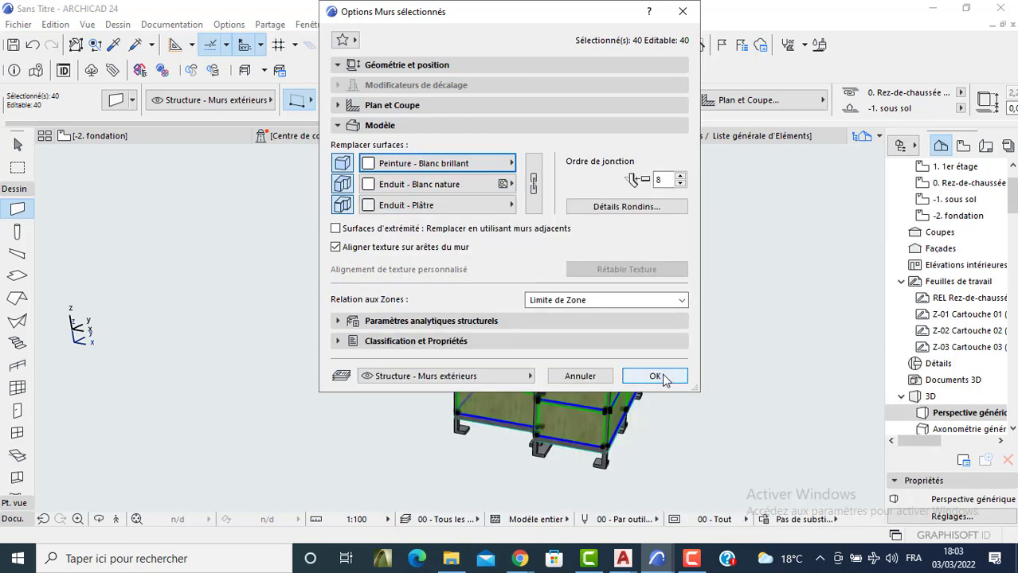
click(534, 183)
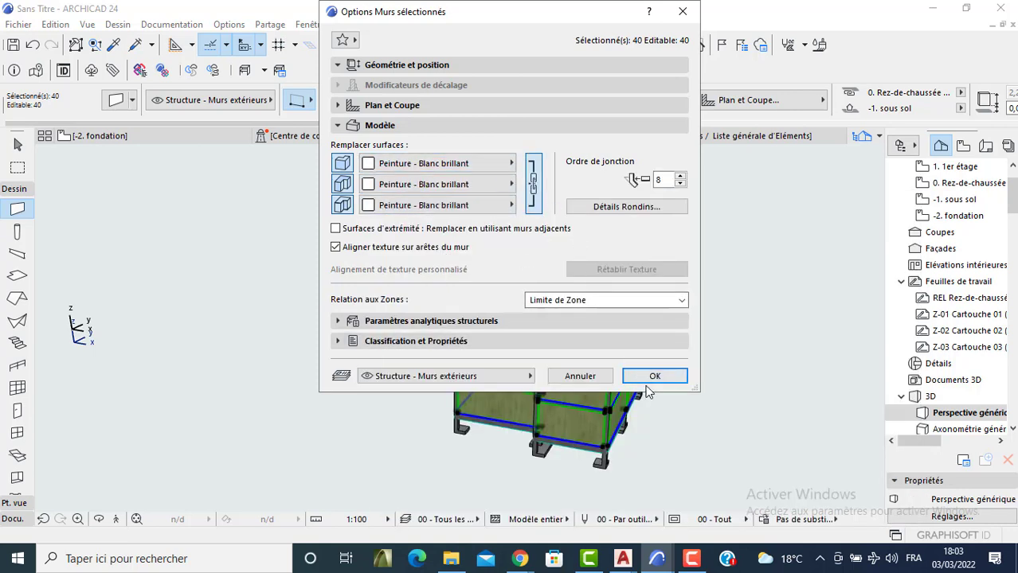
click(649, 377)
key(Escape)
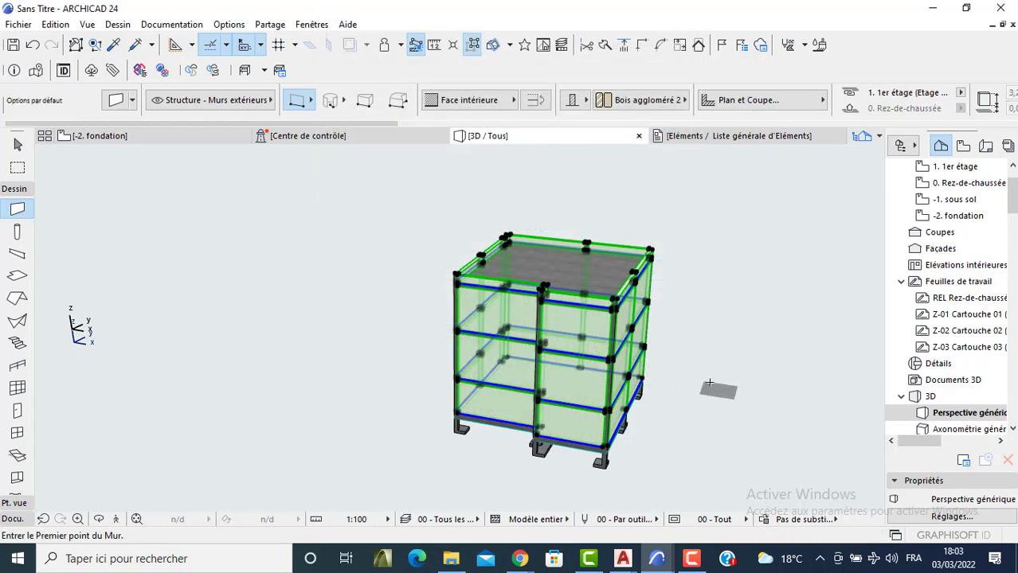
key(Escape)
Close the open Liste générale d'Eléments and return to the 3D view of the building.
middle_drag(711, 392, 507, 379)
scroll(726, 363, down, 1)
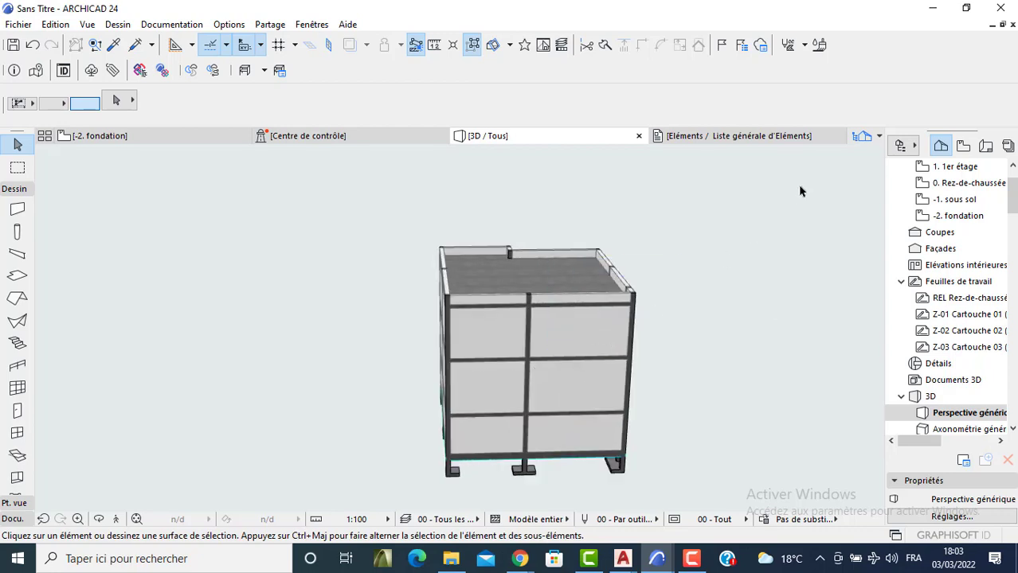
click(833, 136)
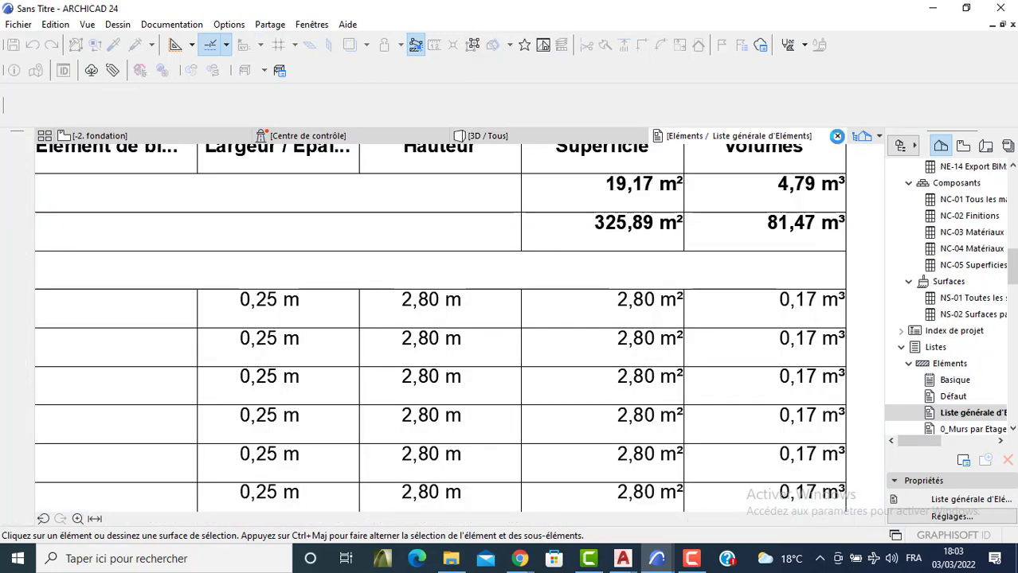
click(837, 137)
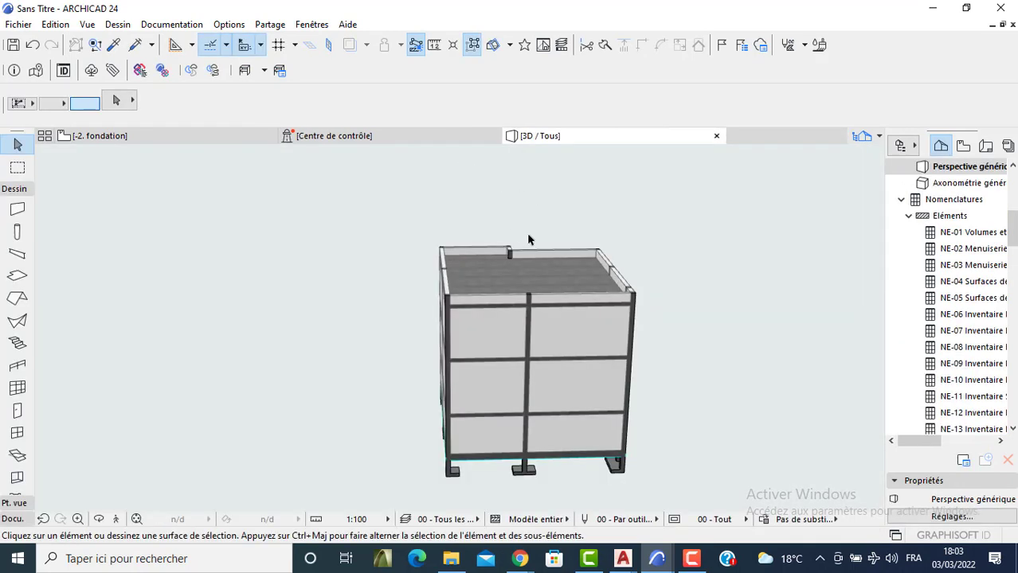
shift+middle_drag(566, 266, 483, 281)
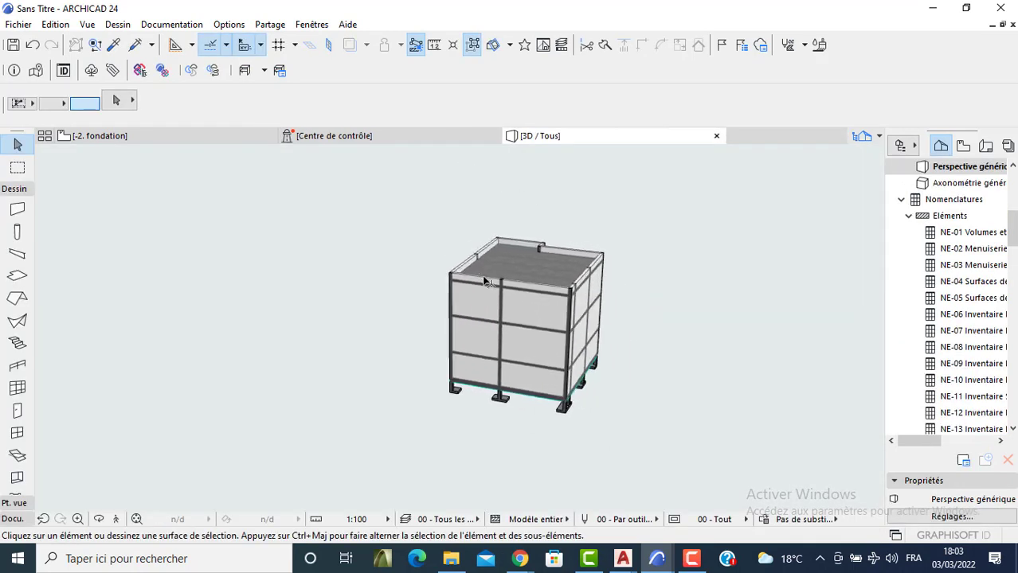
click(557, 270)
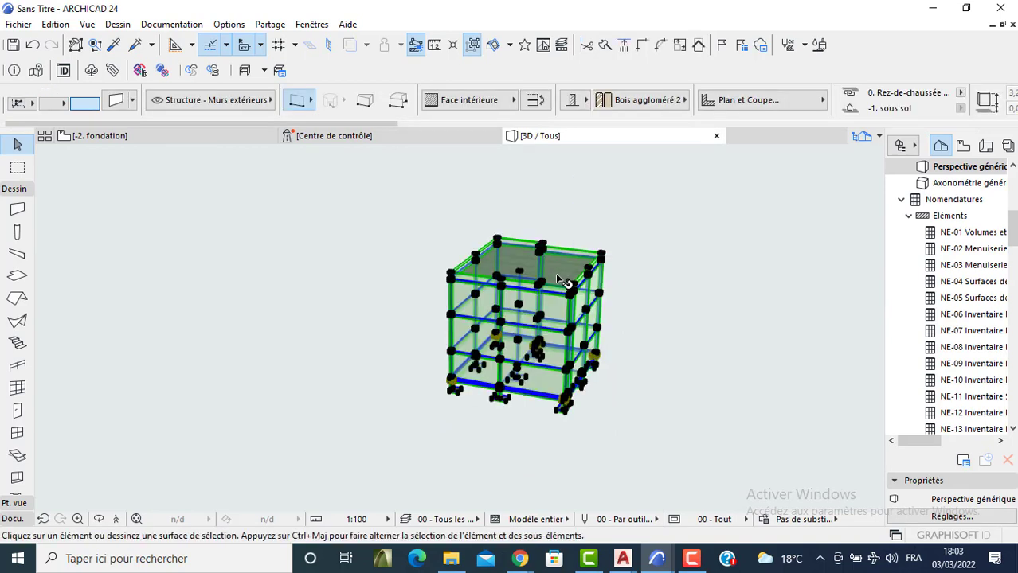
key(Escape)
mouse_move(559, 280)
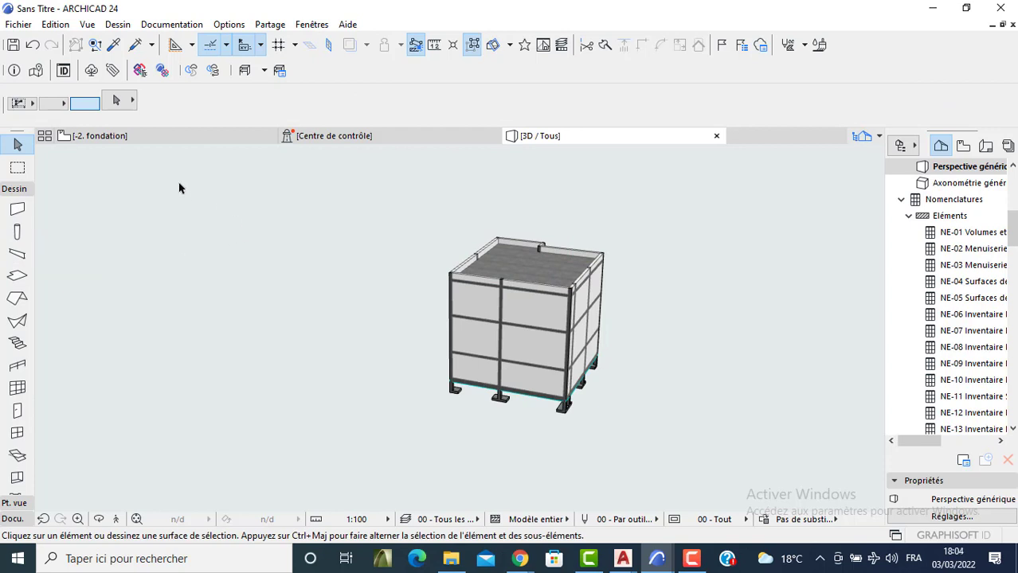
Select all elements in 3D and generate the Liste générale d'Eléments from the project's element lists.
key(ctrl+a)
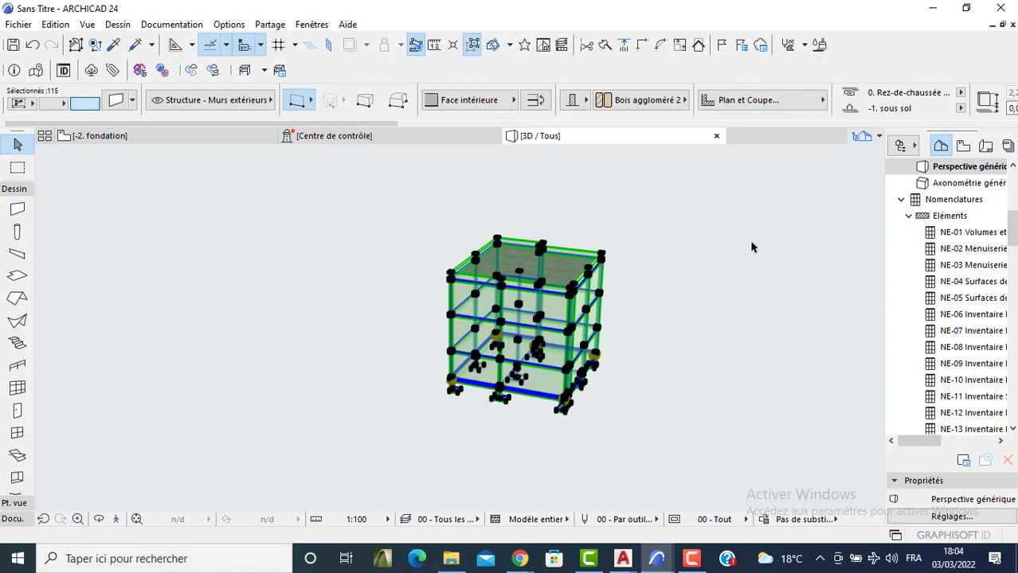
scroll(972, 211, up, 5)
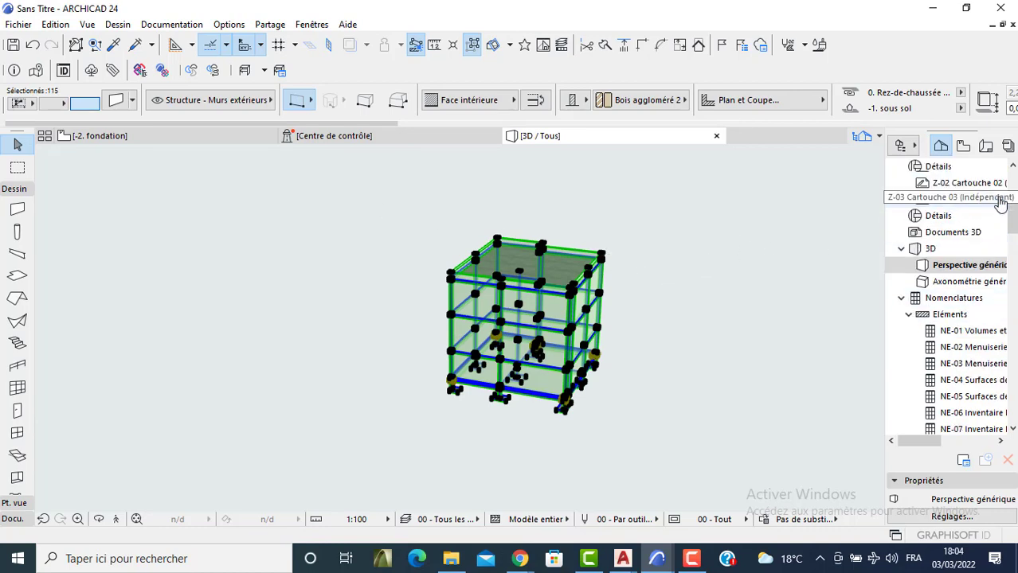
scroll(977, 223, down, 9)
scroll(978, 229, down, 5)
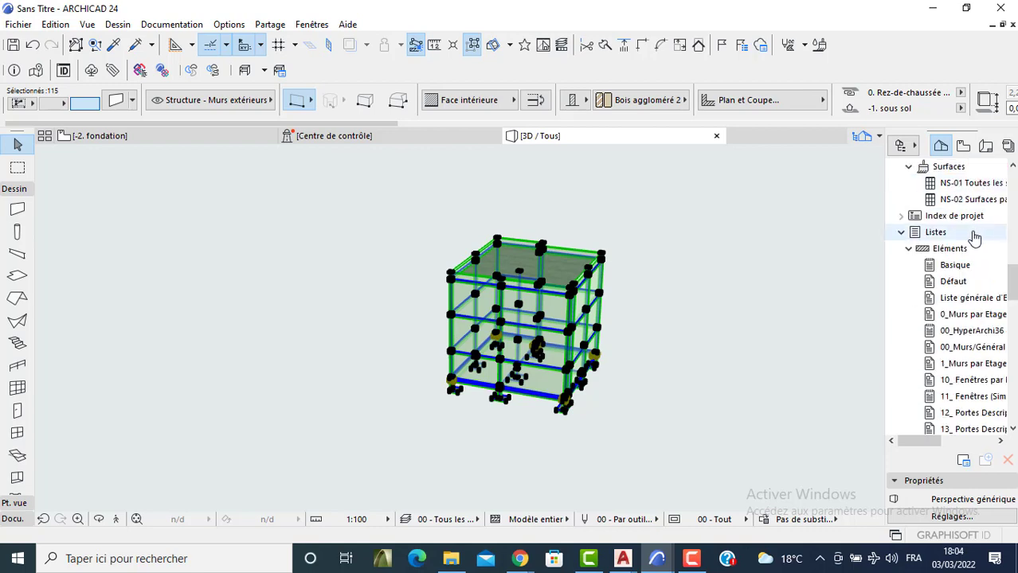
click(901, 234)
click(902, 235)
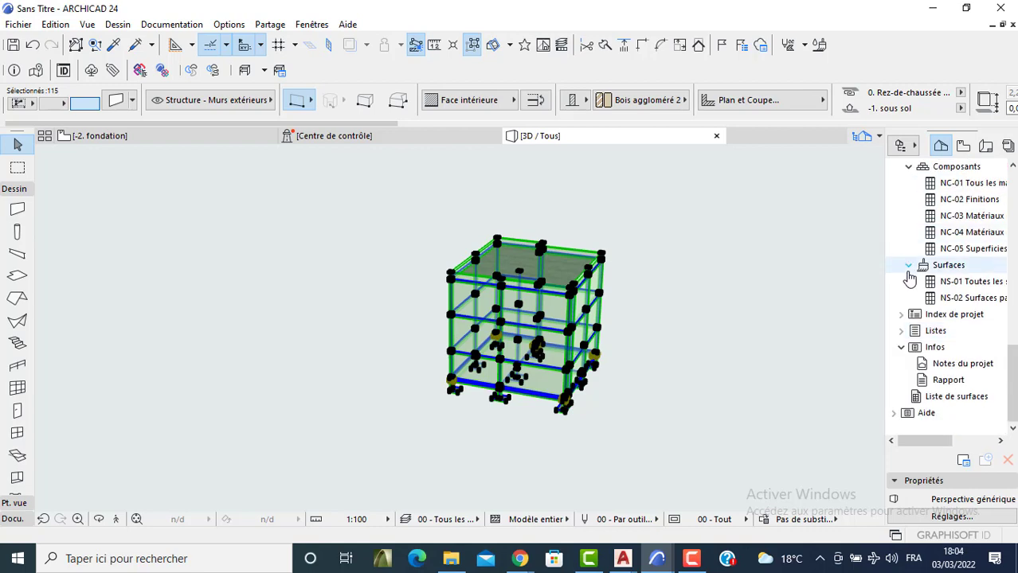
click(901, 331)
click(909, 185)
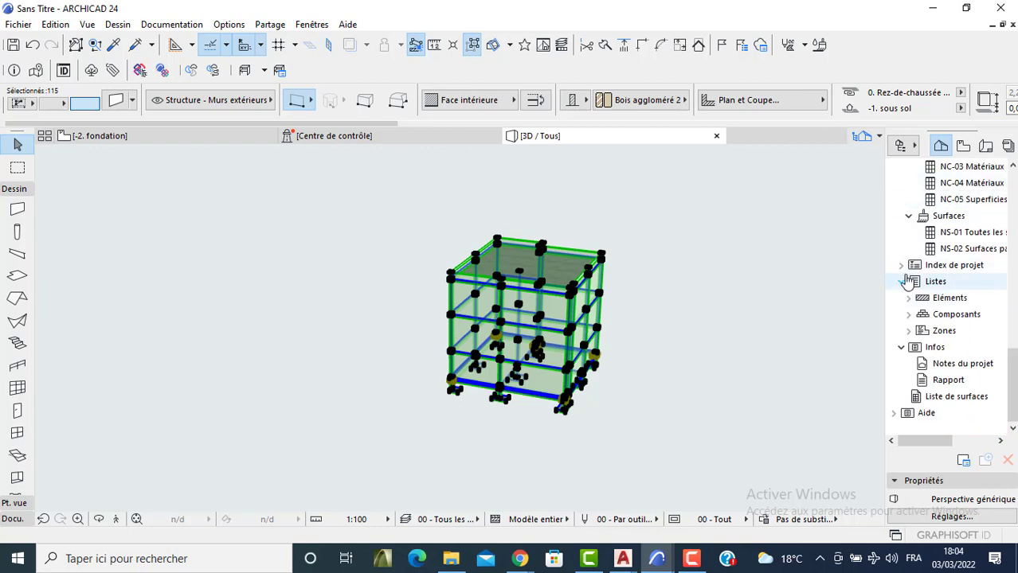
click(908, 298)
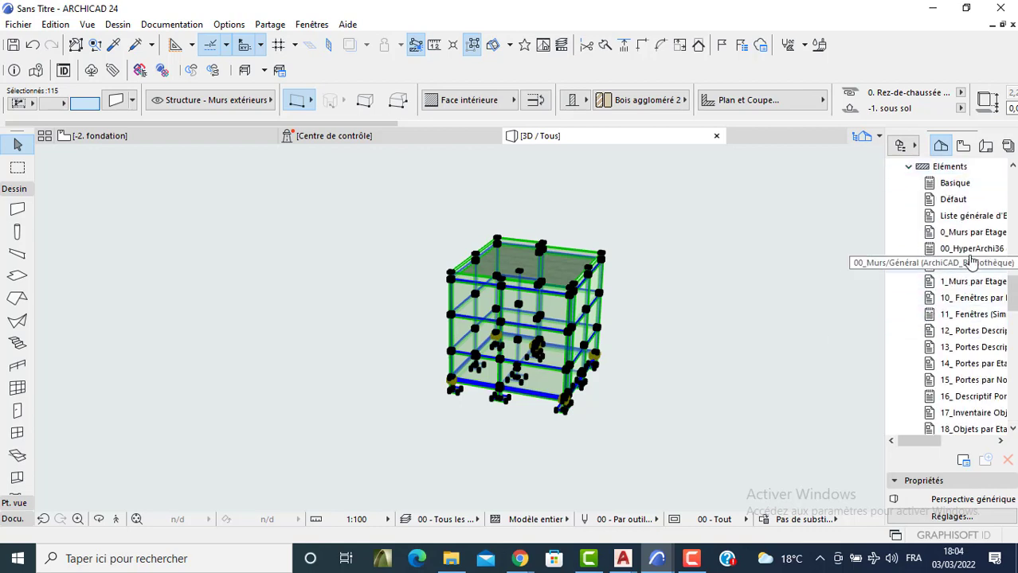
double_click(945, 218)
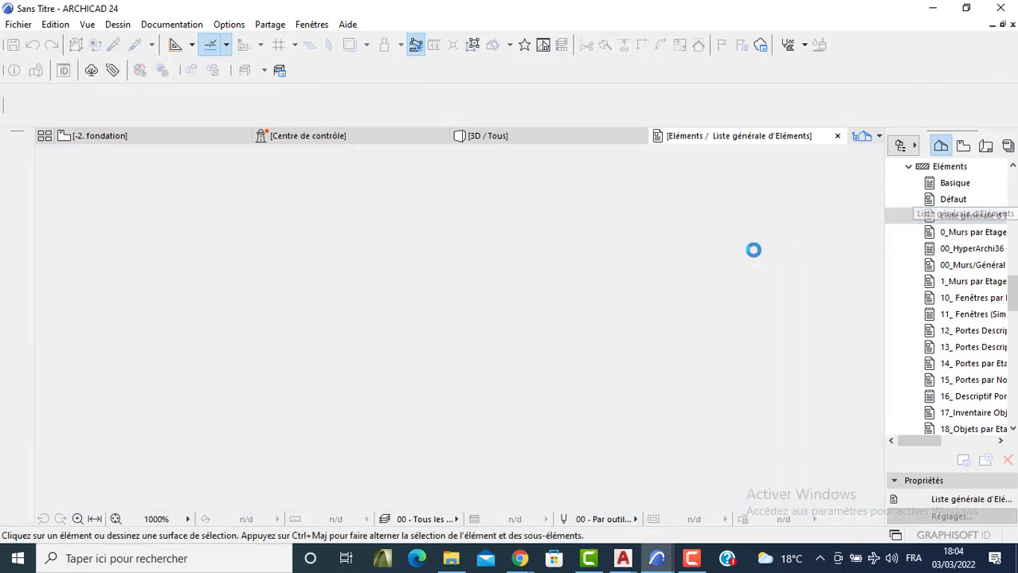
Examine the wall and column entries in the element list, including areas, volumes and totals for each storey.
scroll(441, 186, up, 8)
scroll(484, 238, up, 2)
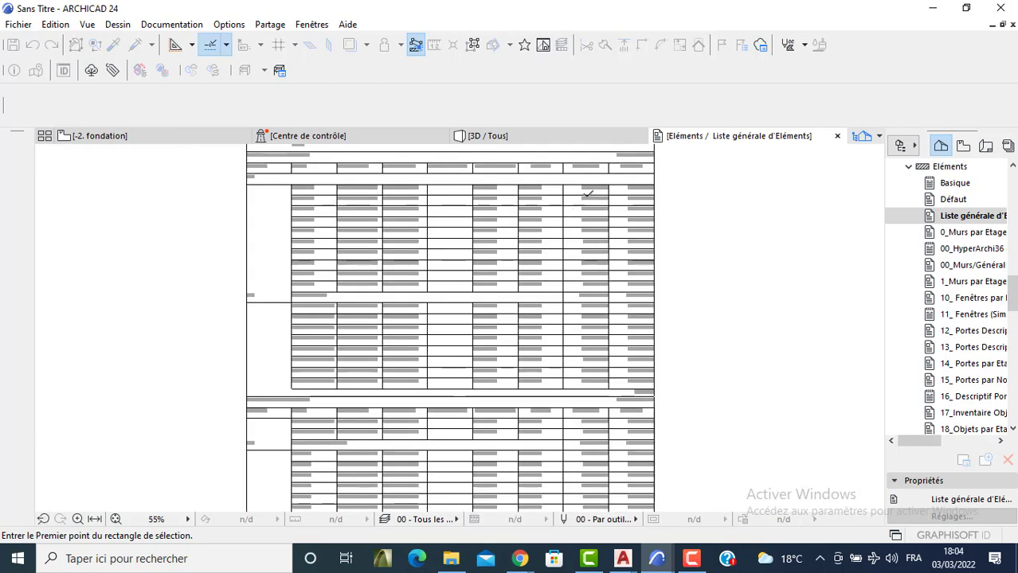
scroll(587, 196, up, 3)
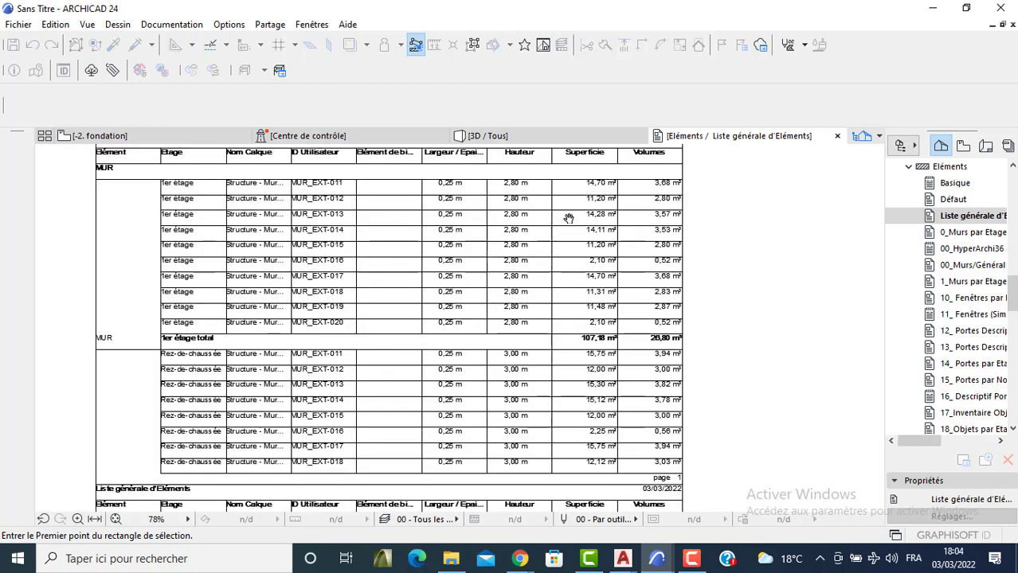
middle_drag(564, 199, 553, 246)
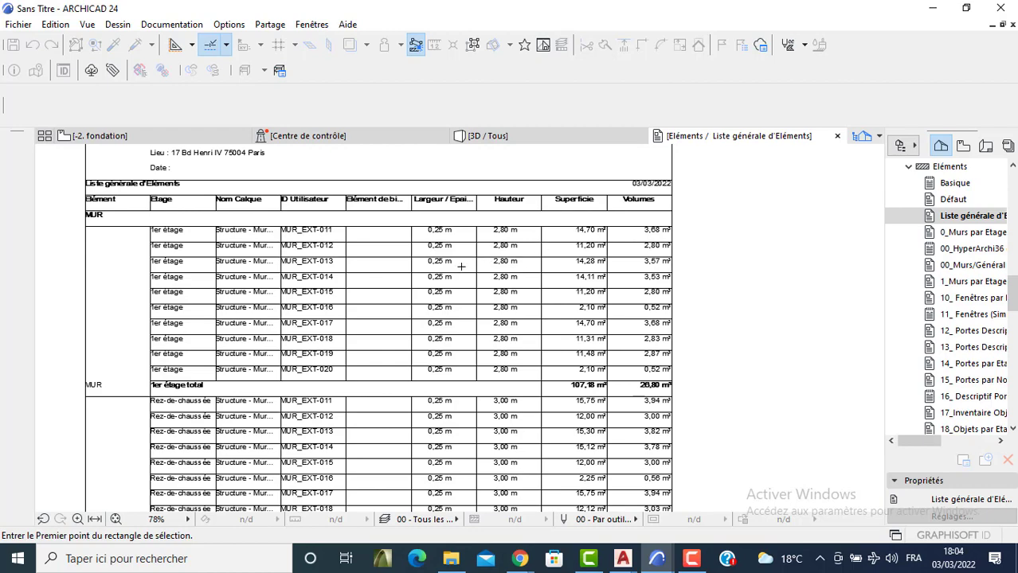
middle_drag(487, 391, 523, 264)
scroll(495, 255, up, 1)
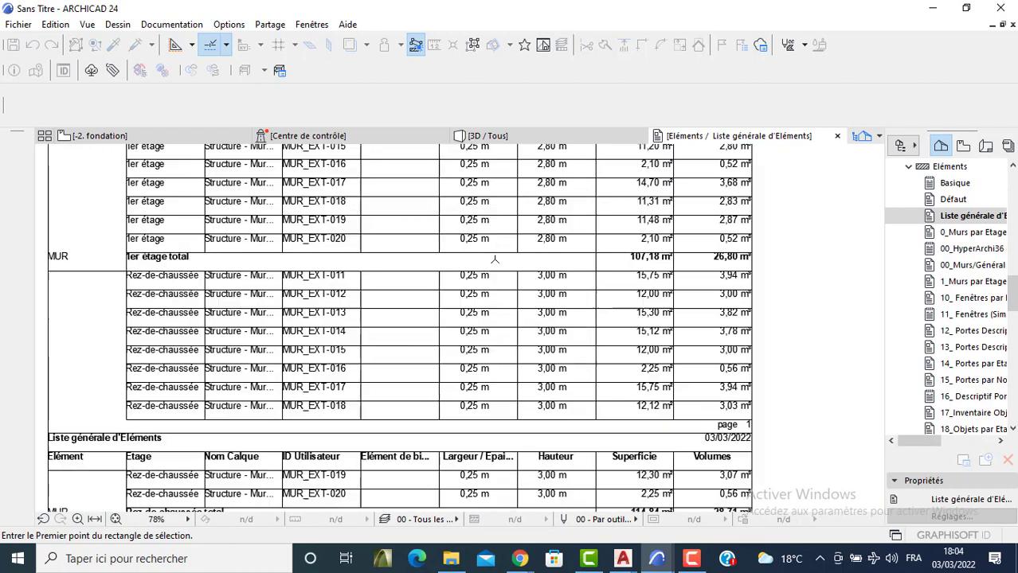
scroll(397, 358, down, 1)
middle_drag(459, 393, 509, 224)
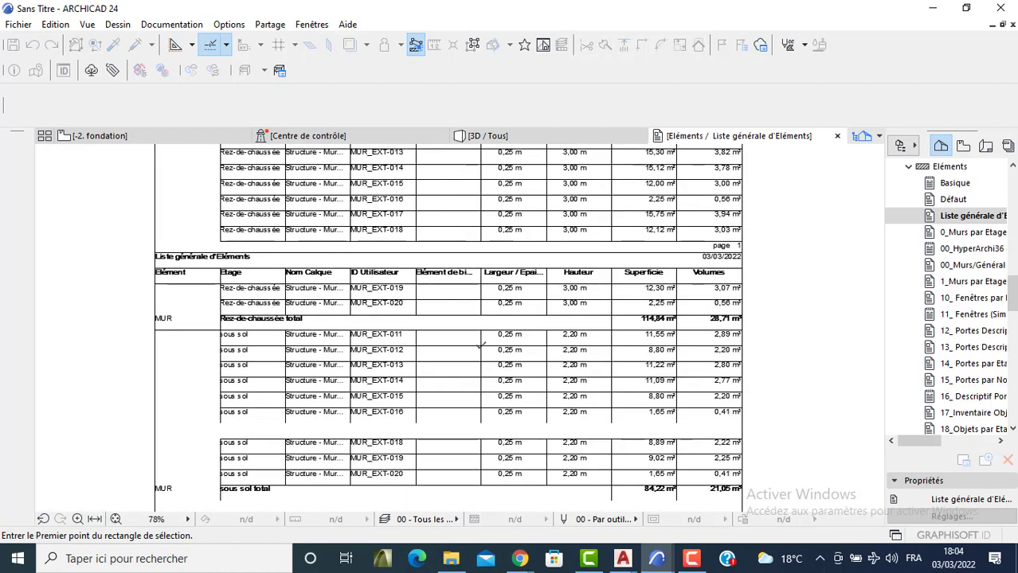
middle_drag(477, 363, 502, 249)
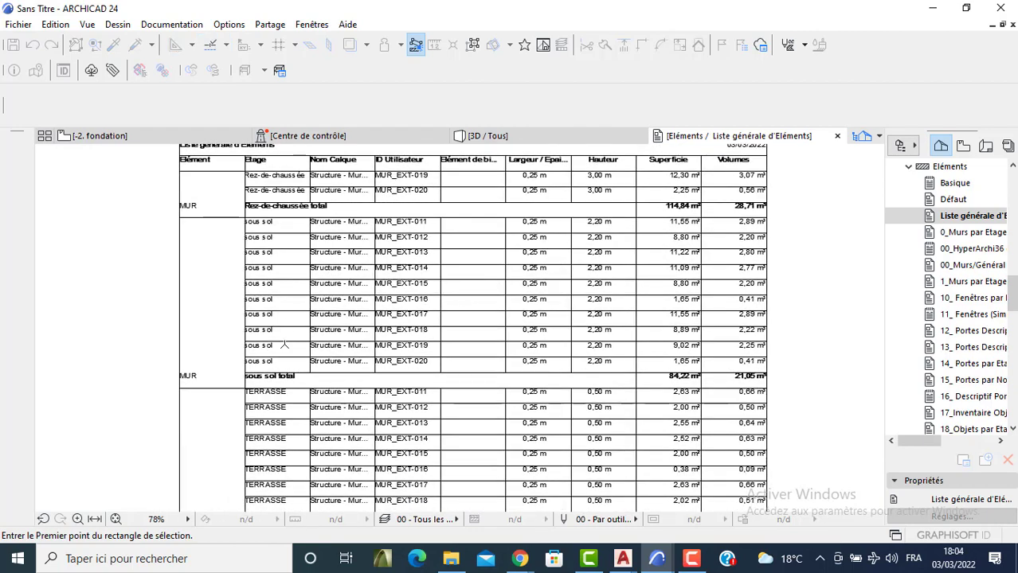
scroll(291, 305, down, 2)
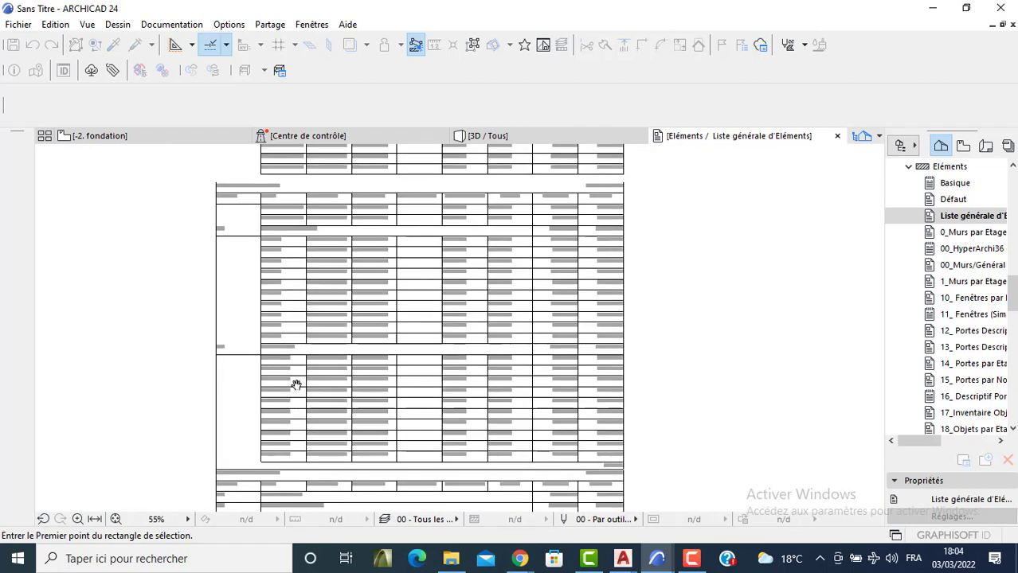
scroll(247, 378, up, 2)
middle_drag(310, 377, 304, 242)
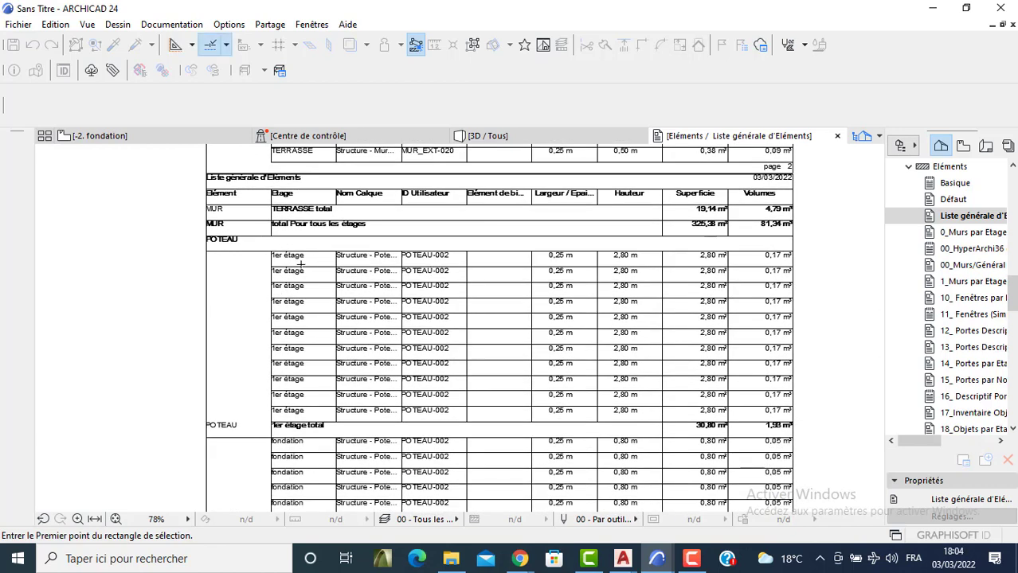
scroll(635, 260, up, 2)
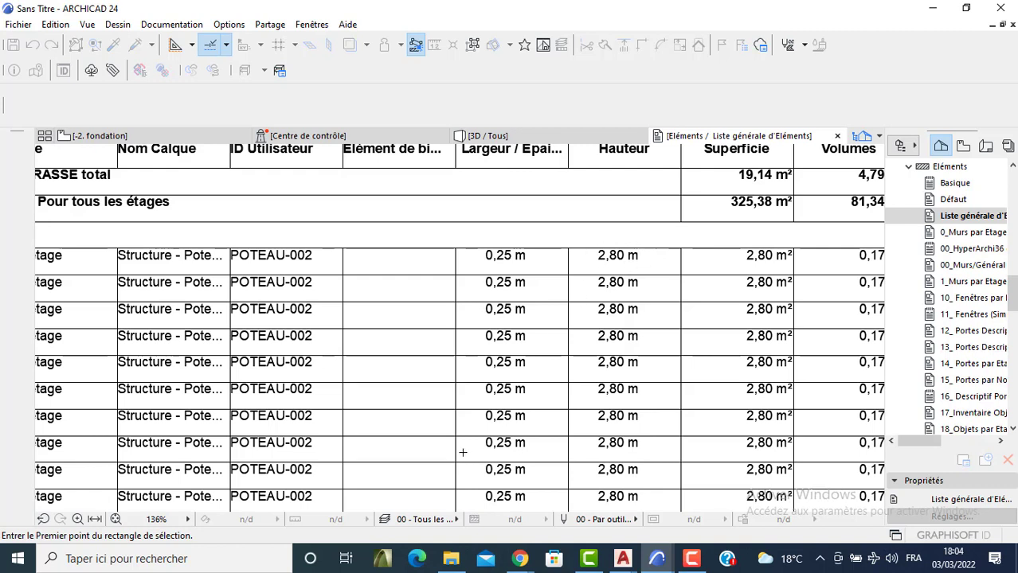
Open the Windows Calculator and compute the area of one column face as 2,8 × 0,25.
click(251, 564)
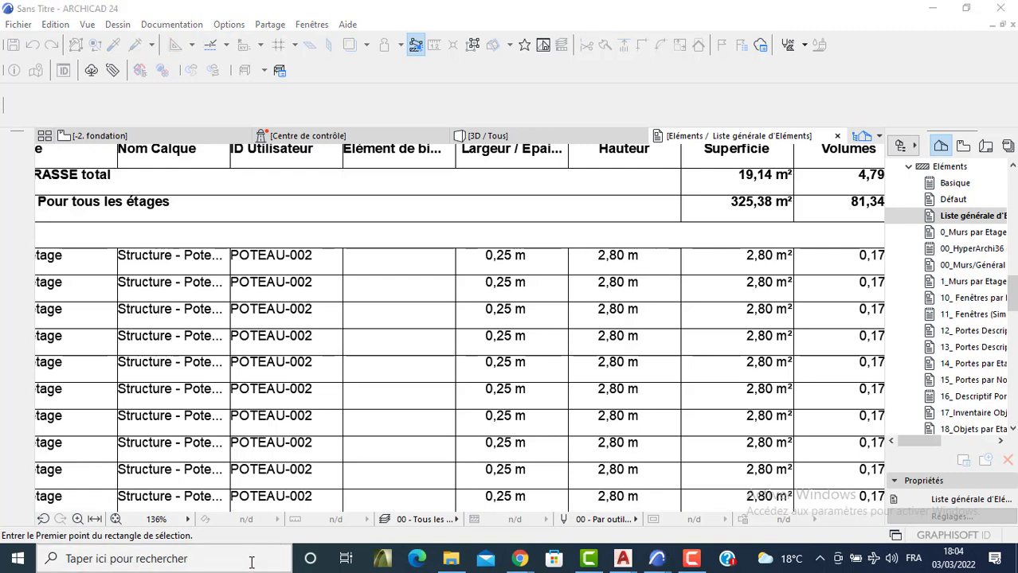
text(CAL)
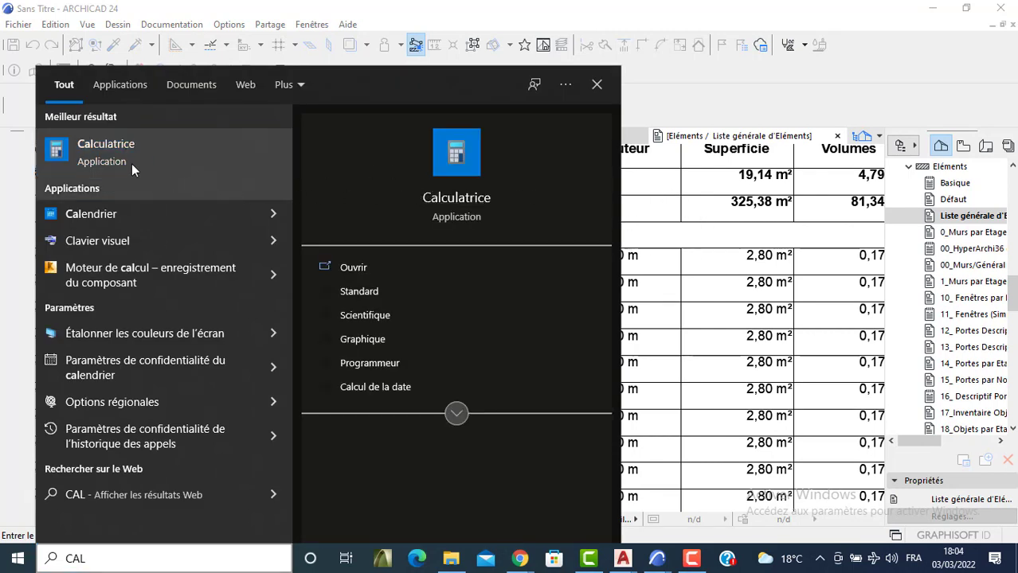
key(Return)
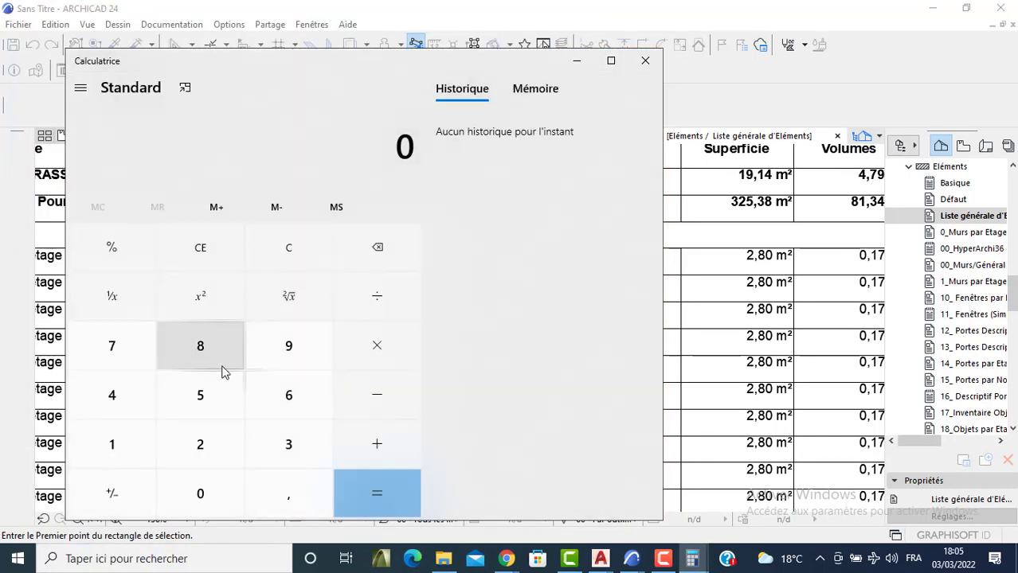
click(203, 450)
click(287, 492)
click(208, 346)
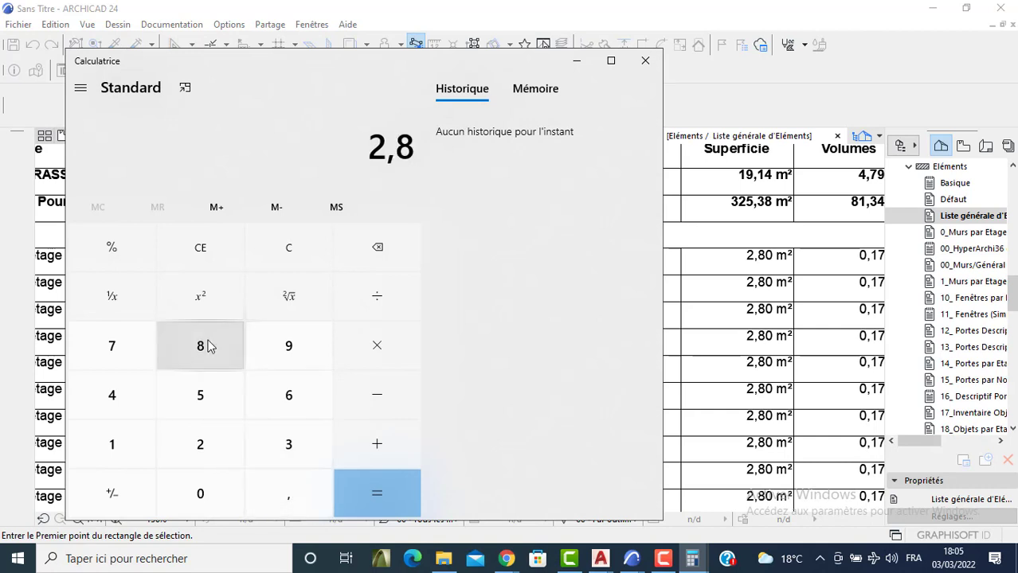
click(370, 335)
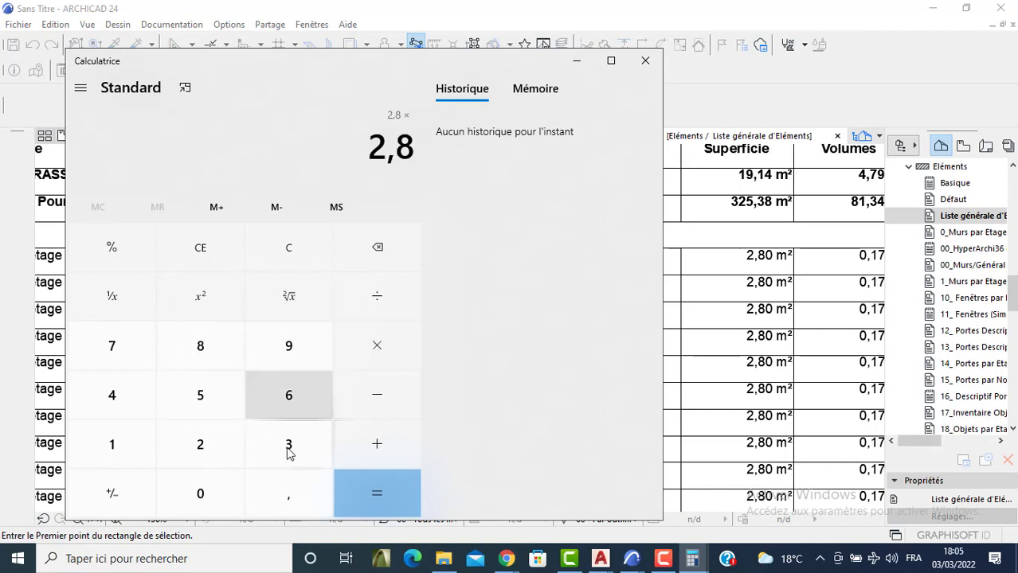
click(227, 504)
click(281, 501)
click(203, 402)
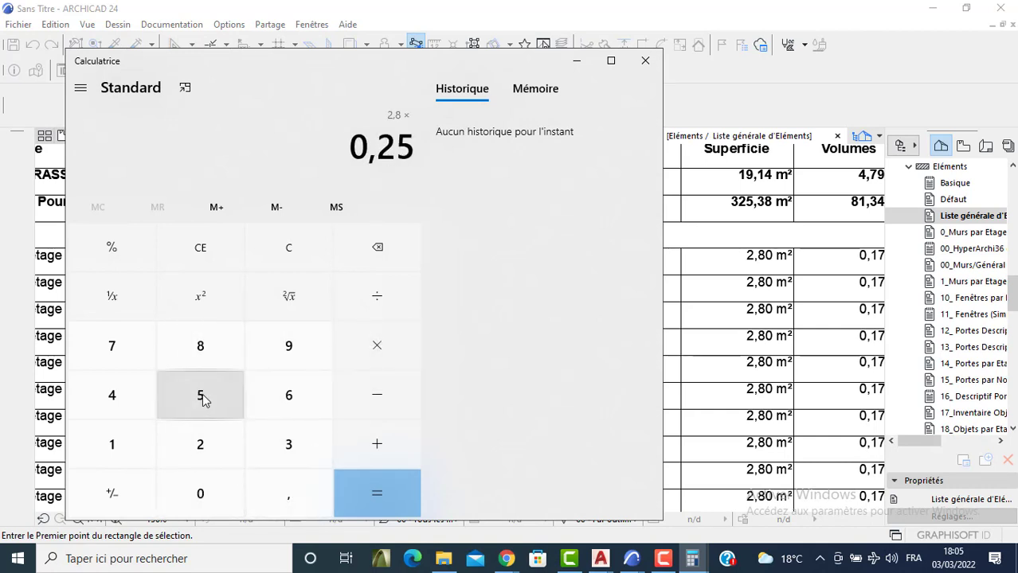
click(378, 498)
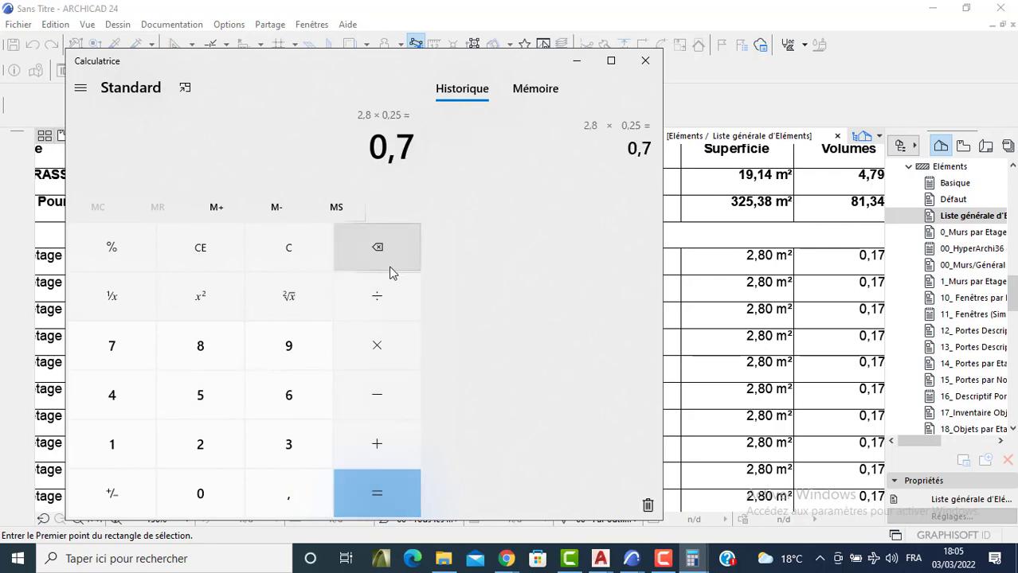
Multiply the column face area by 4 to check the column's total lateral area.
click(121, 407)
click(364, 495)
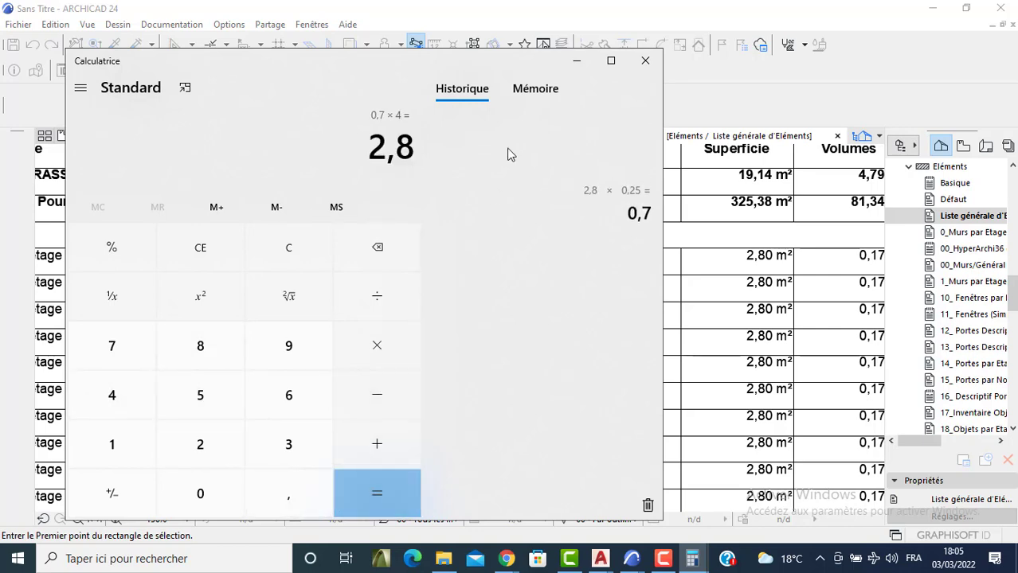
key(super+Up)
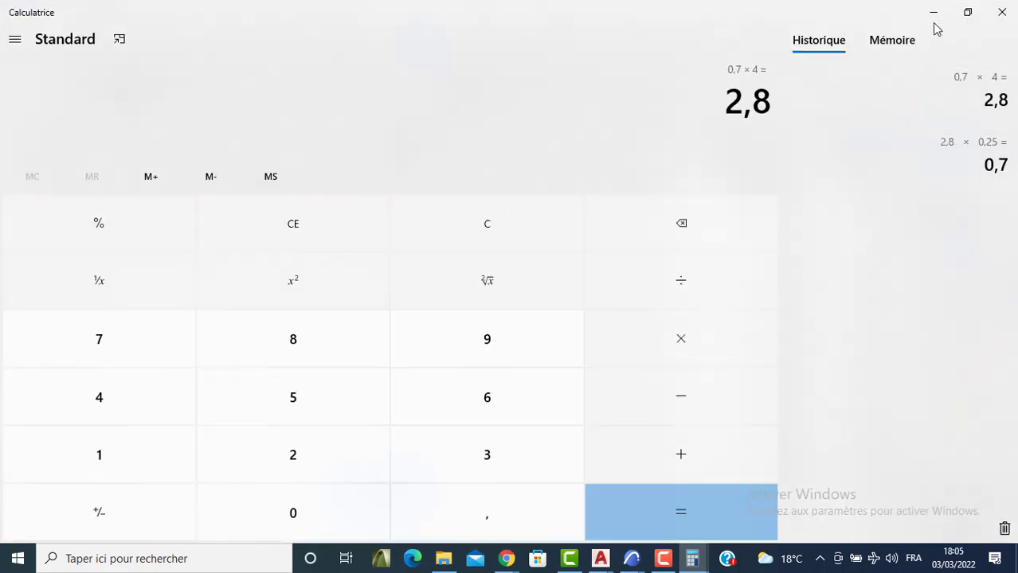
click(966, 12)
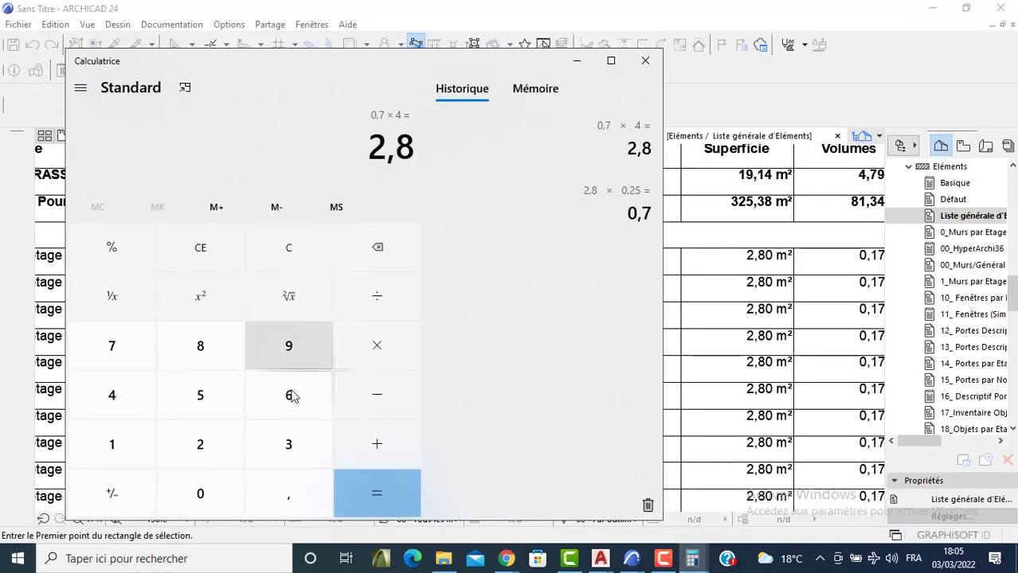
Calculate the volume of one column as 0,25 × 0,25 × 2,8.
click(204, 489)
click(268, 500)
click(201, 427)
click(228, 379)
click(379, 345)
click(213, 494)
click(279, 502)
click(207, 448)
click(200, 396)
click(375, 346)
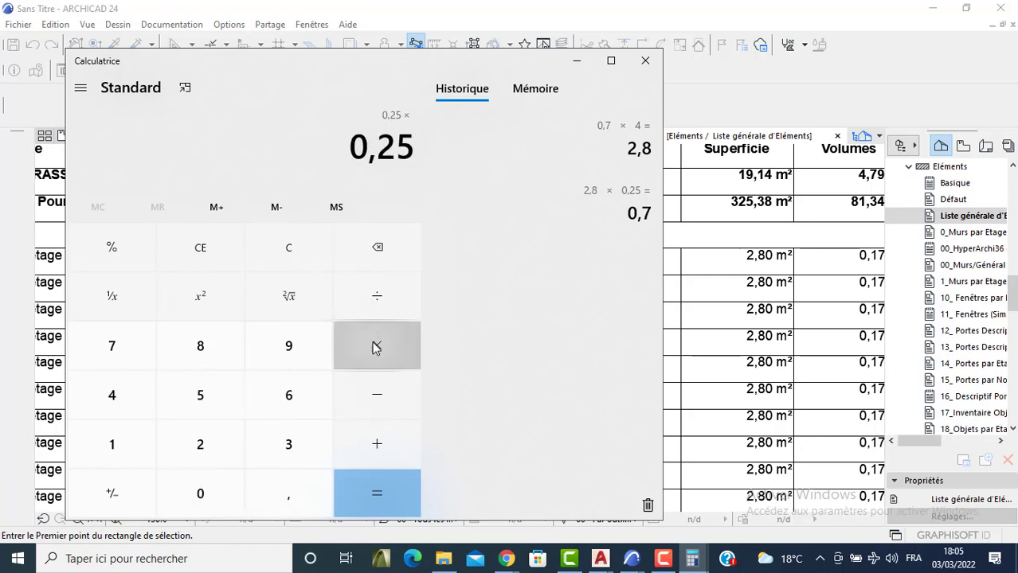
click(208, 456)
click(283, 492)
click(206, 357)
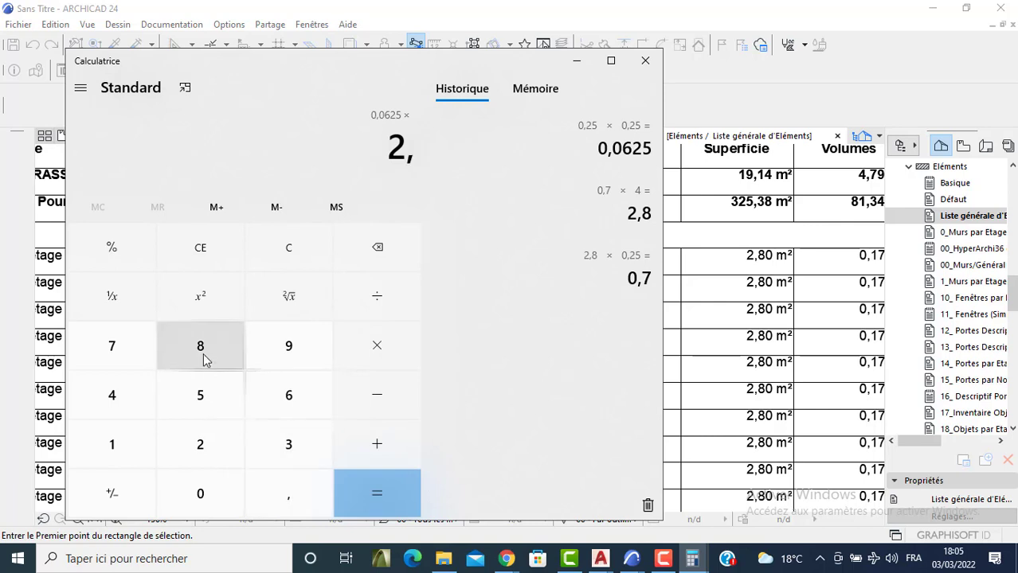
click(362, 488)
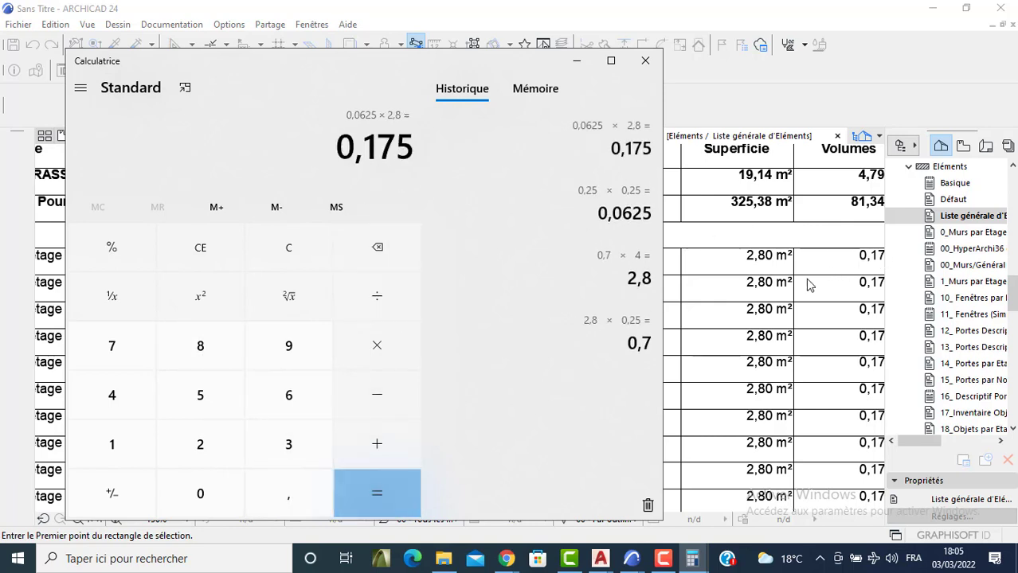
Return to ARCHICAD, review the 1er étage column rows, and open the 1er étage floor plan to count its columns.
drag(539, 72, 412, 63)
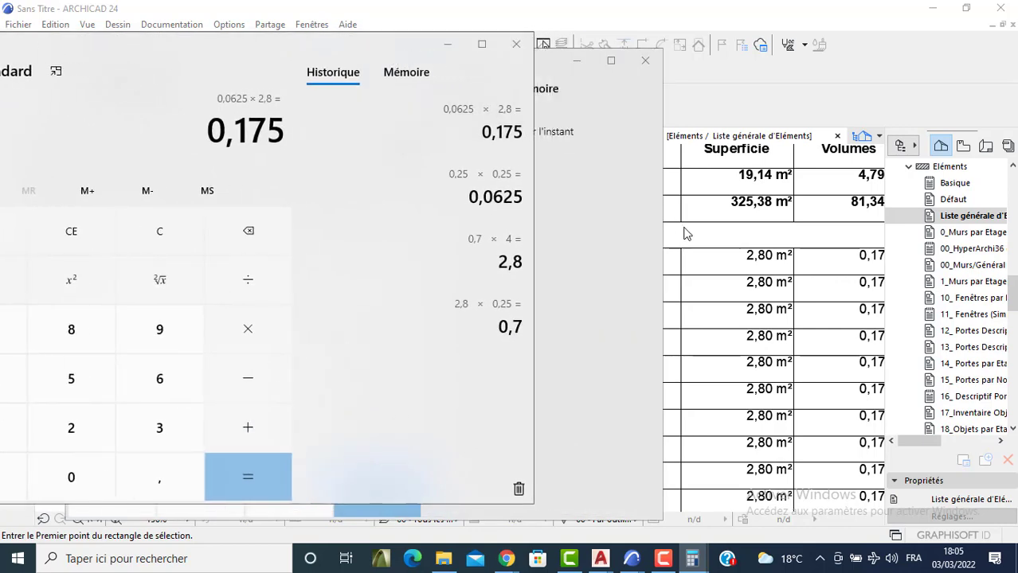
click(662, 237)
scroll(661, 237, down, 2)
scroll(626, 224, down, 1)
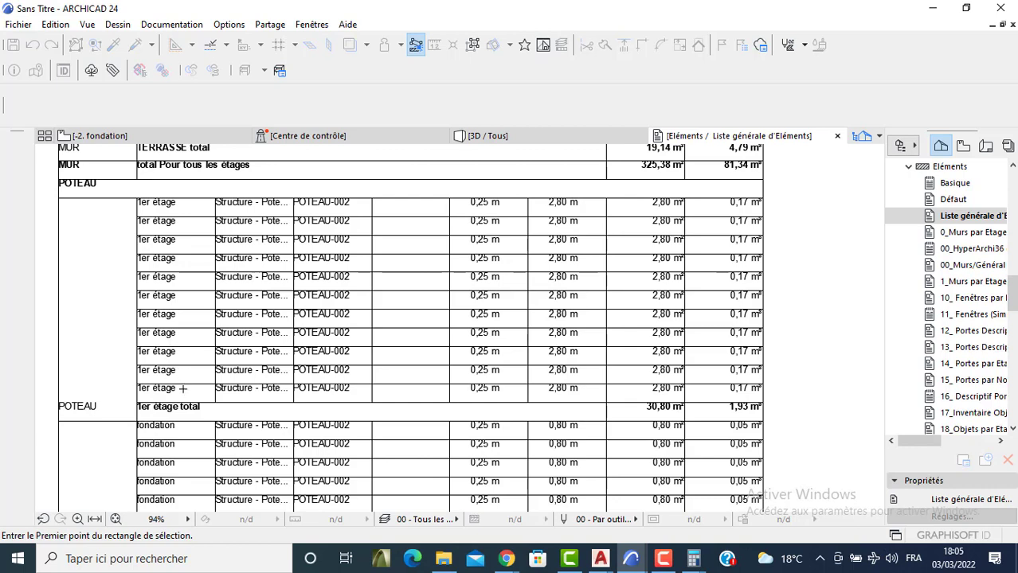
click(209, 139)
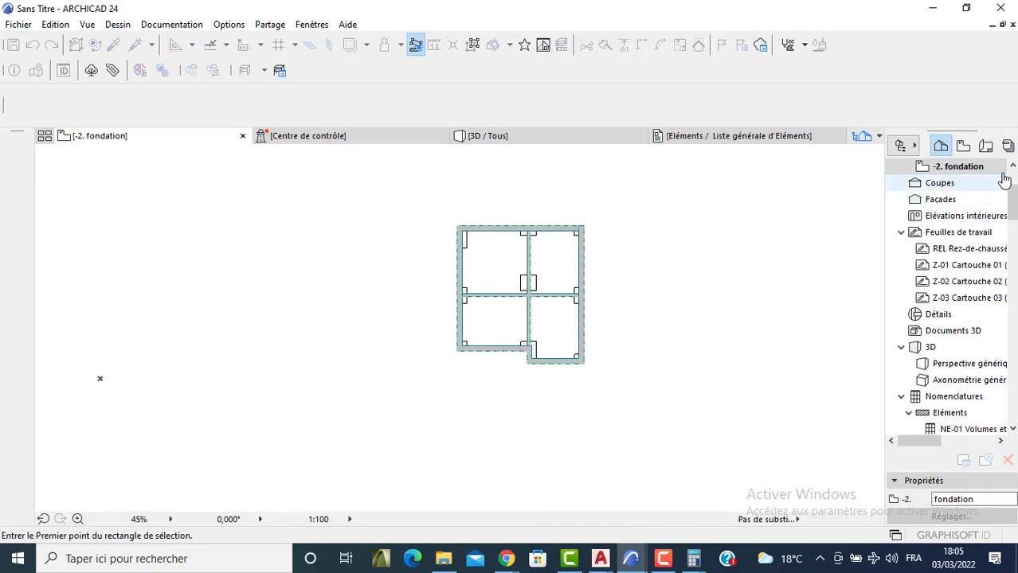
scroll(966, 173, up, 2)
click(967, 216)
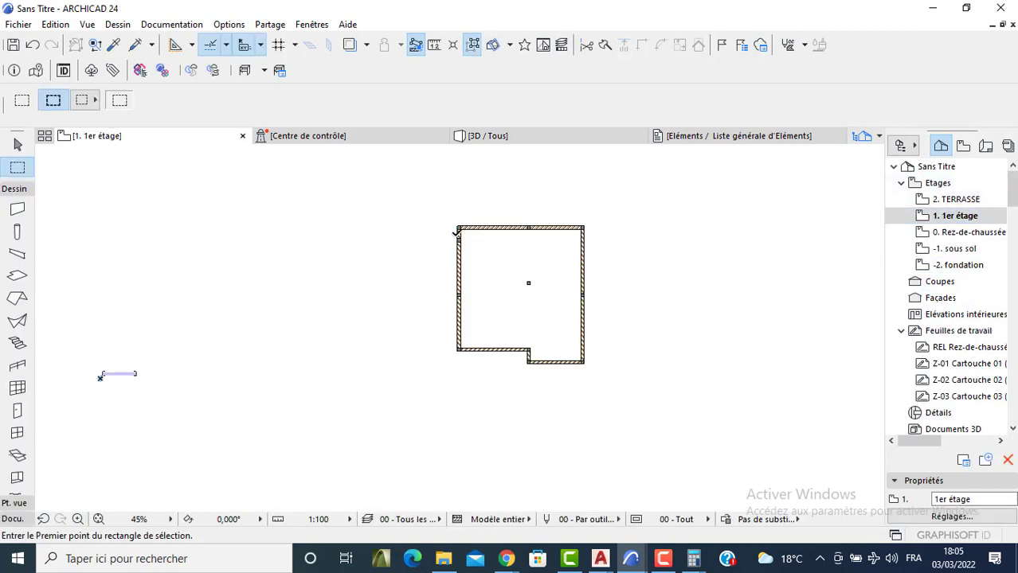
scroll(469, 231, up, 4)
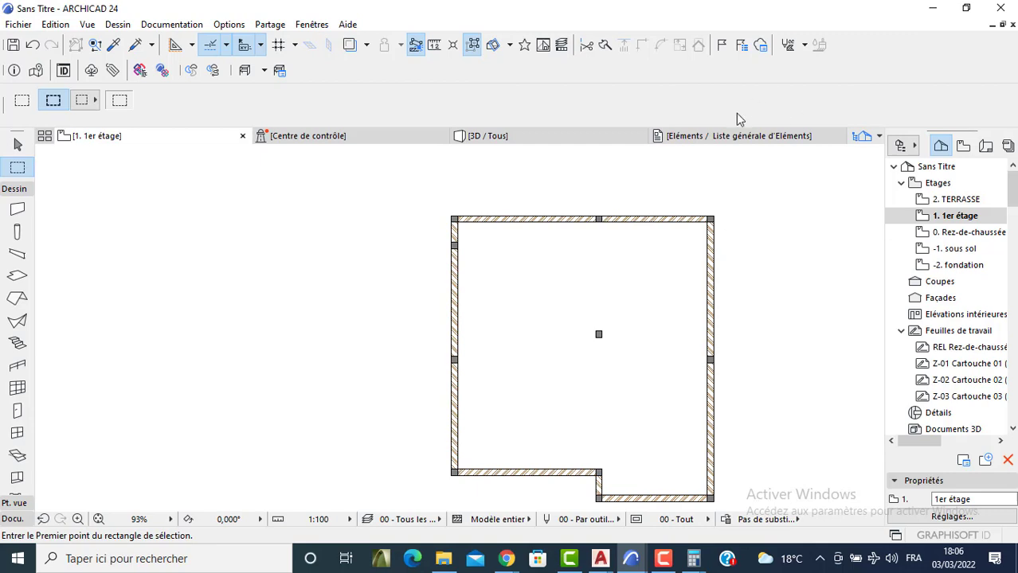
Reopen the Liste générale d'Eléments and examine the 1er étage column volumes and their total.
click(719, 137)
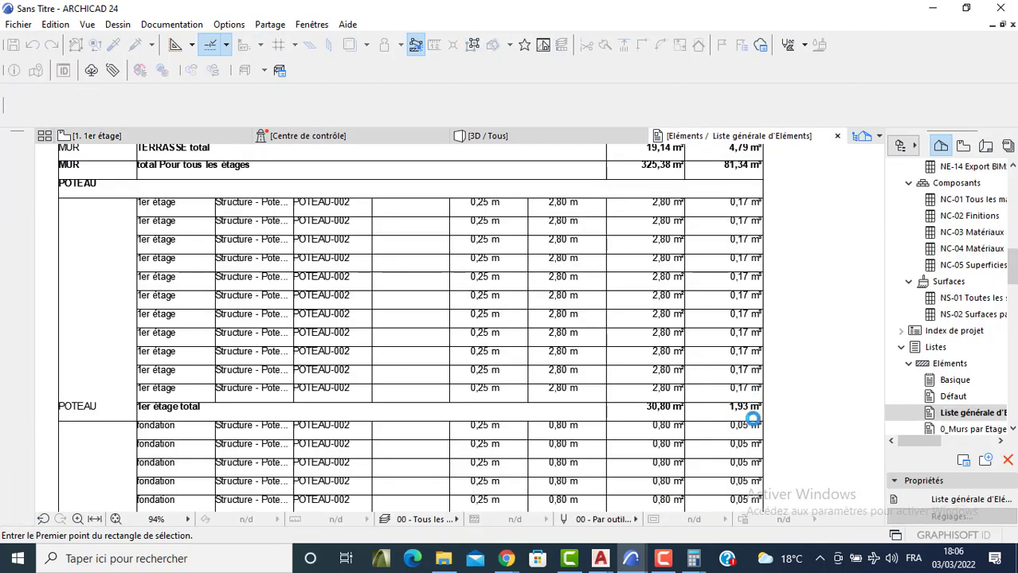
scroll(489, 403, up, 8)
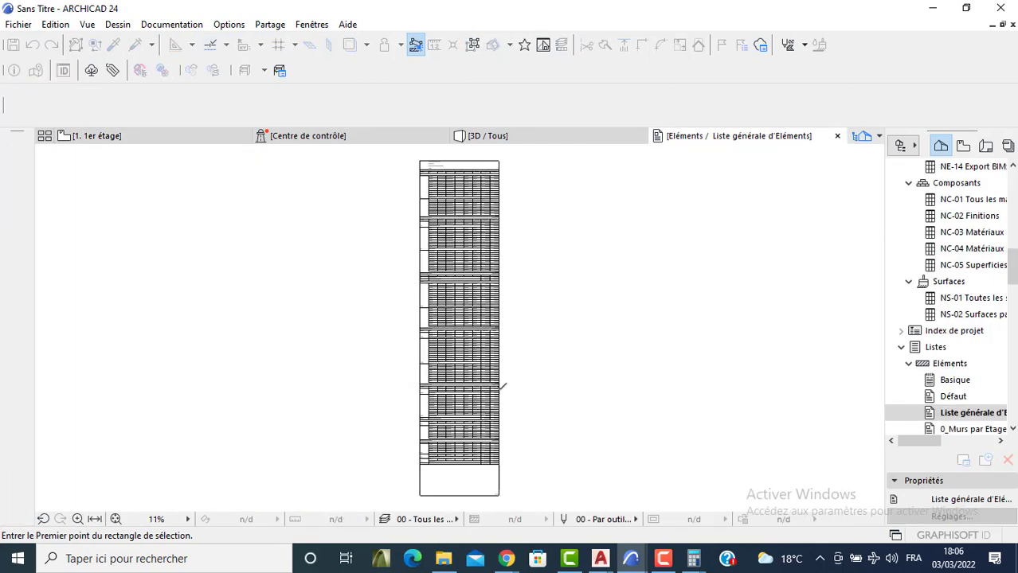
middle_drag(536, 365, 683, 308)
middle_drag(596, 399, 660, 438)
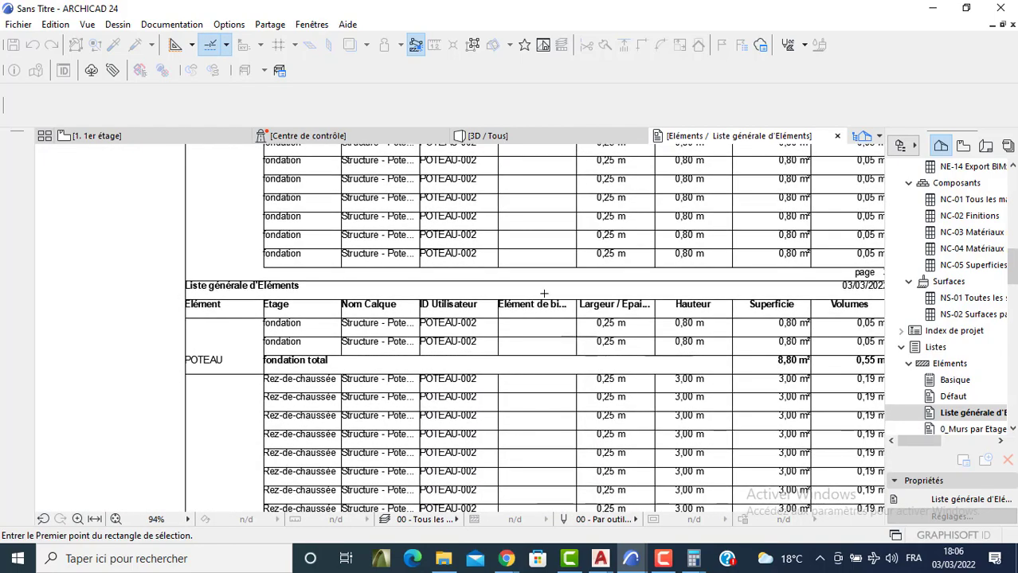
scroll(528, 361, down, 1)
middle_drag(510, 260, 487, 416)
middle_drag(497, 274, 492, 381)
scroll(769, 397, up, 3)
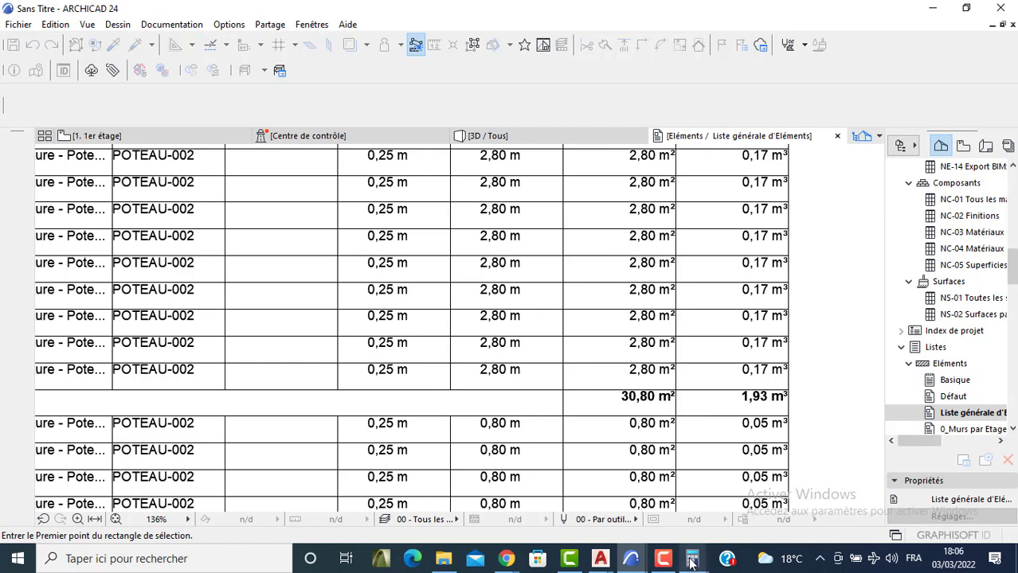
Switch to the Calculator and multiply the listed column volume 0,17 by 11 columns.
mouse_move(692, 558)
click(704, 493)
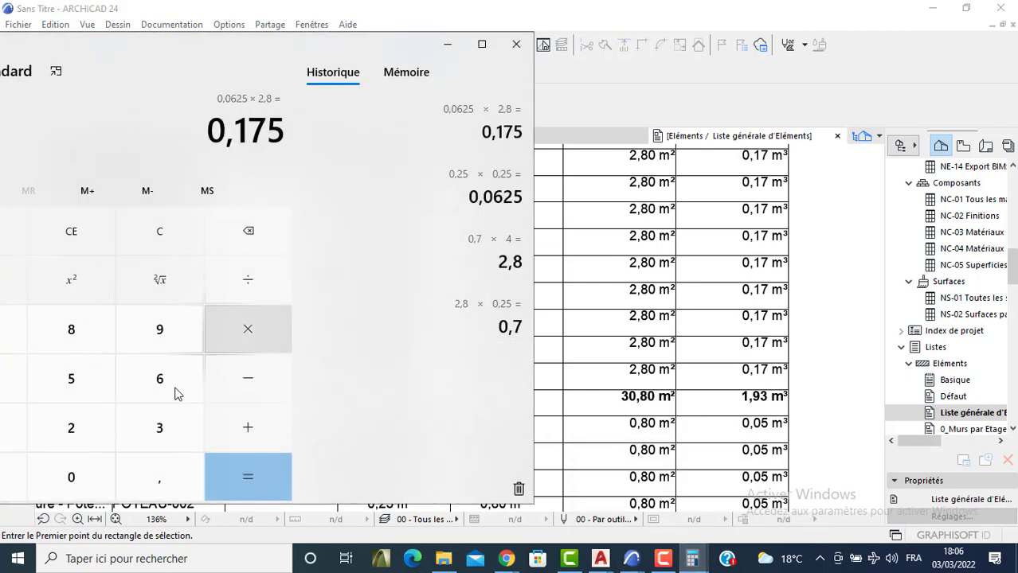
click(71, 477)
click(160, 477)
drag(227, 48, 349, 42)
click(104, 421)
click(118, 336)
click(372, 323)
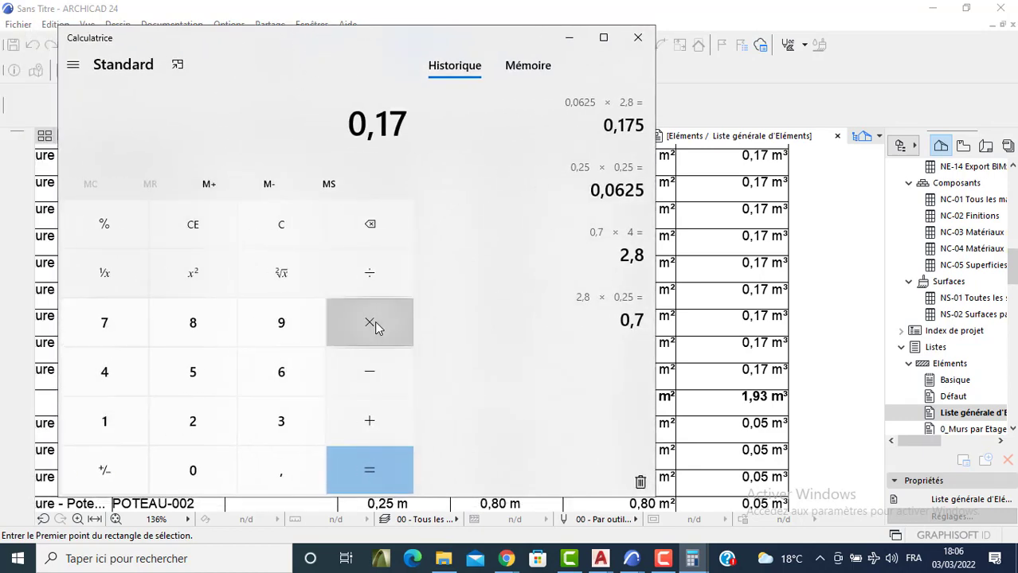
double_click(111, 418)
click(354, 474)
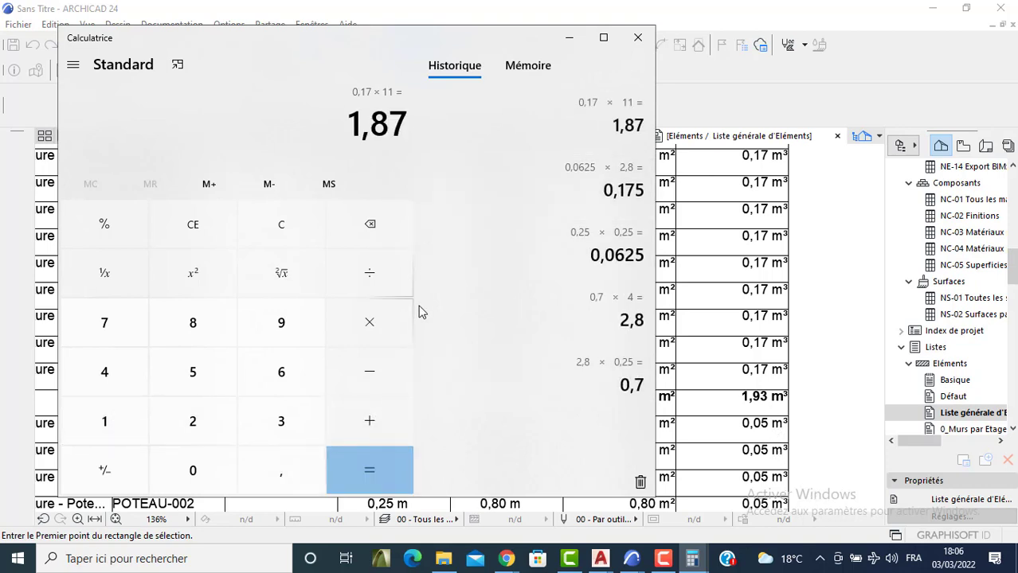
Multiply the unrounded column volume 0,175 by 11 and put the Calculator away.
click(215, 471)
click(271, 471)
click(115, 418)
click(112, 324)
click(213, 397)
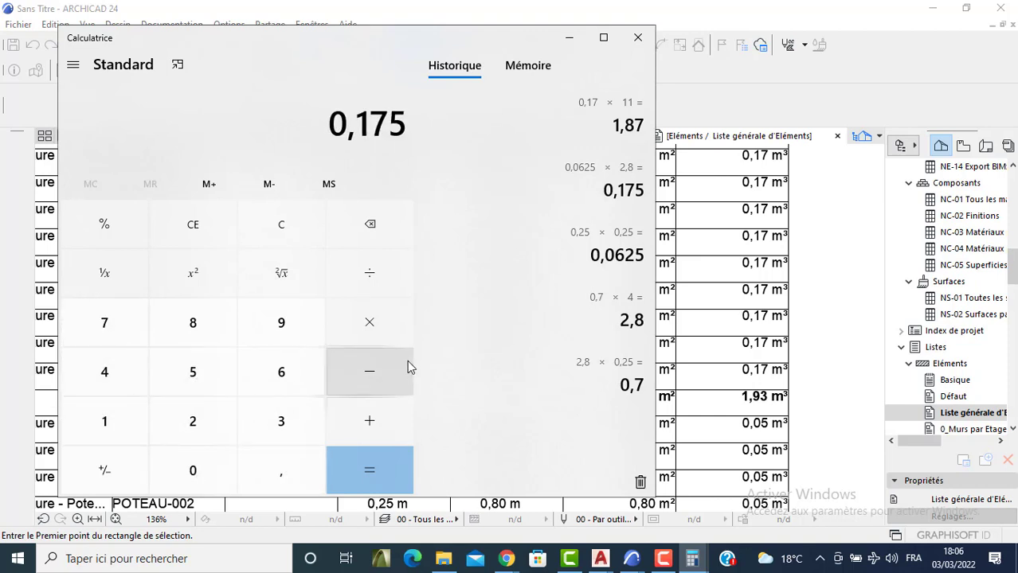
click(359, 330)
double_click(118, 430)
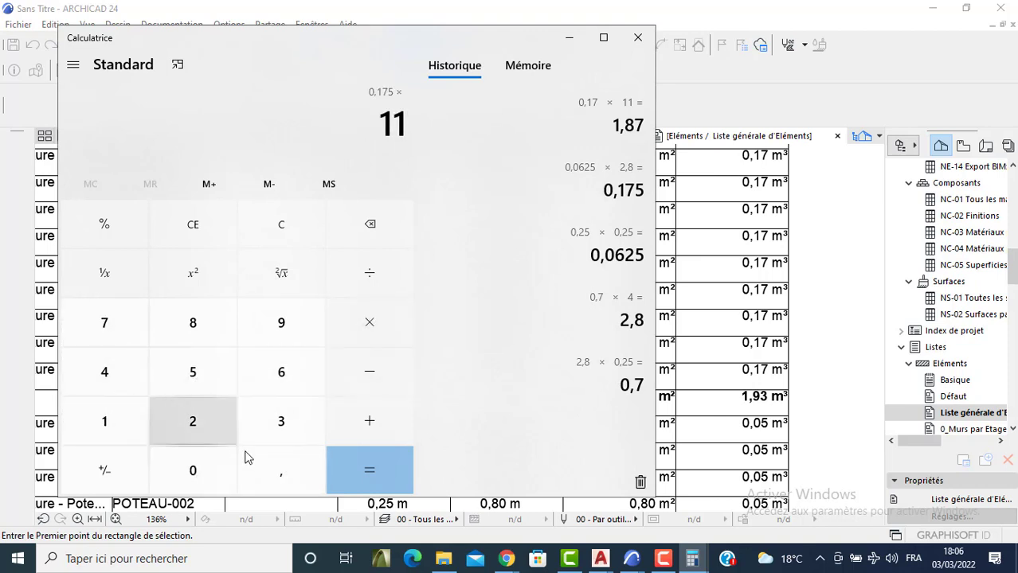
click(368, 470)
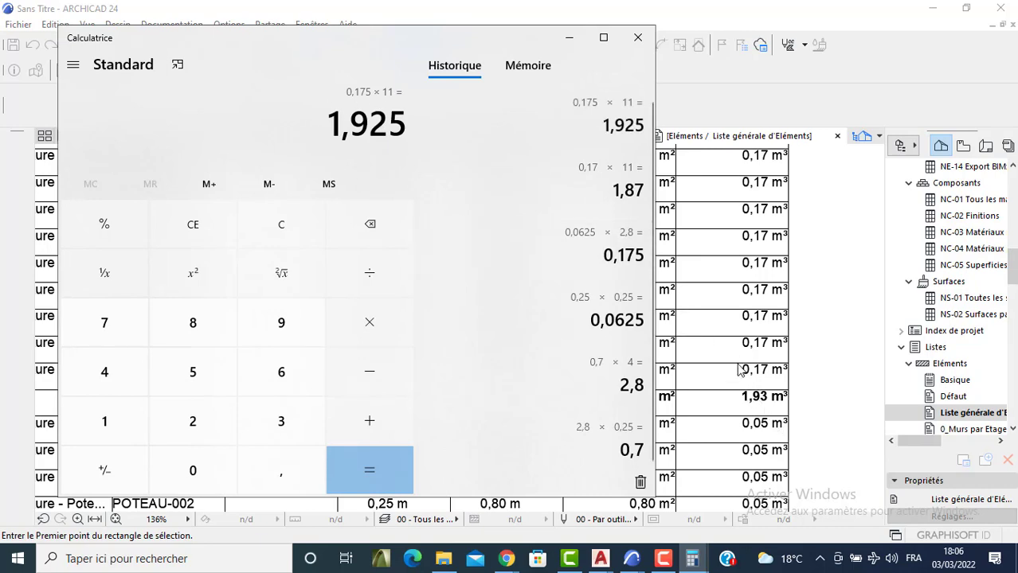
click(569, 38)
Save the Liste générale d'Eléments to the Bureau as an RTF file named METRE VILLA BUNGALOW.
scroll(525, 296, down, 2)
scroll(546, 314, down, 5)
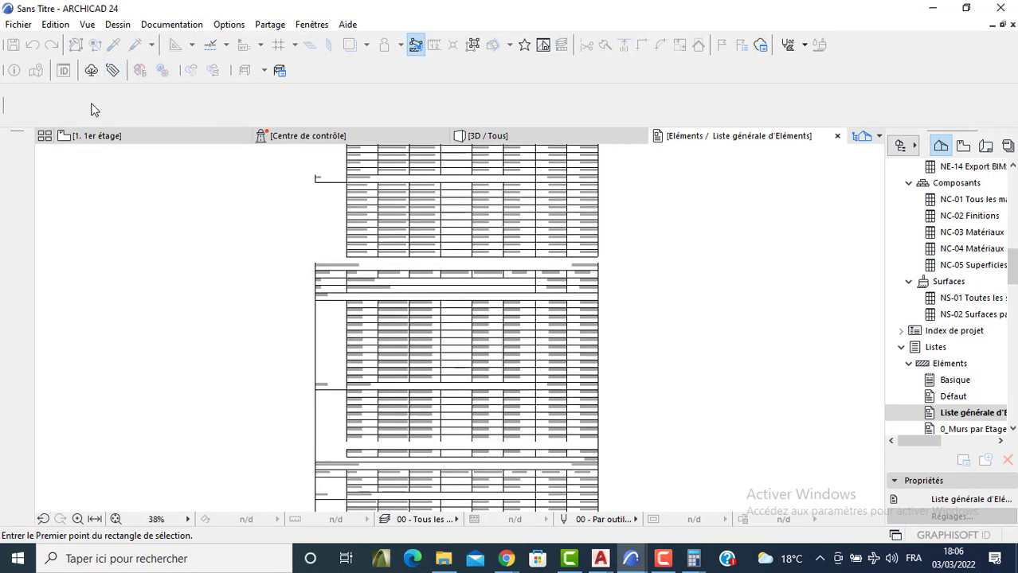
click(27, 25)
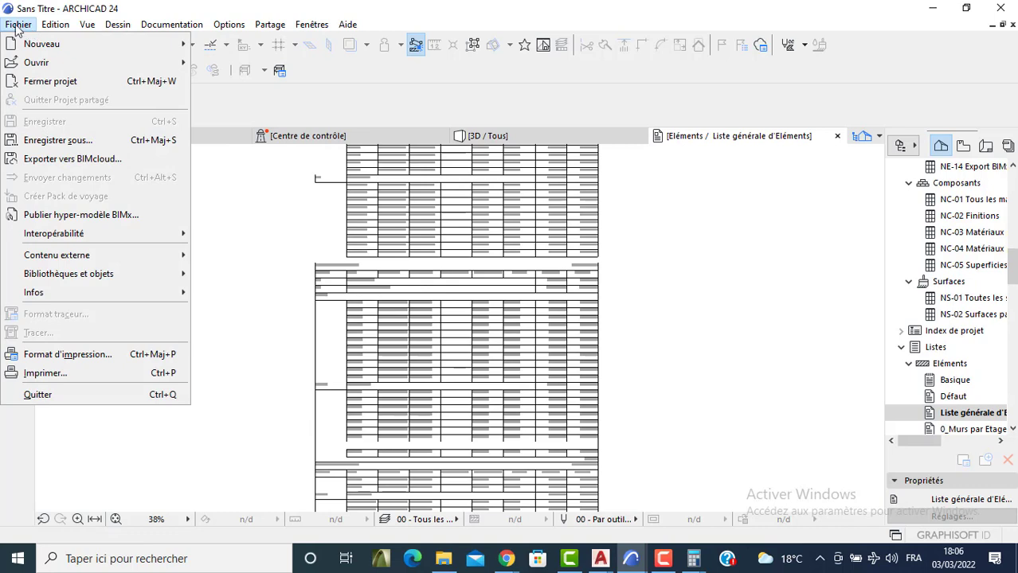
click(63, 139)
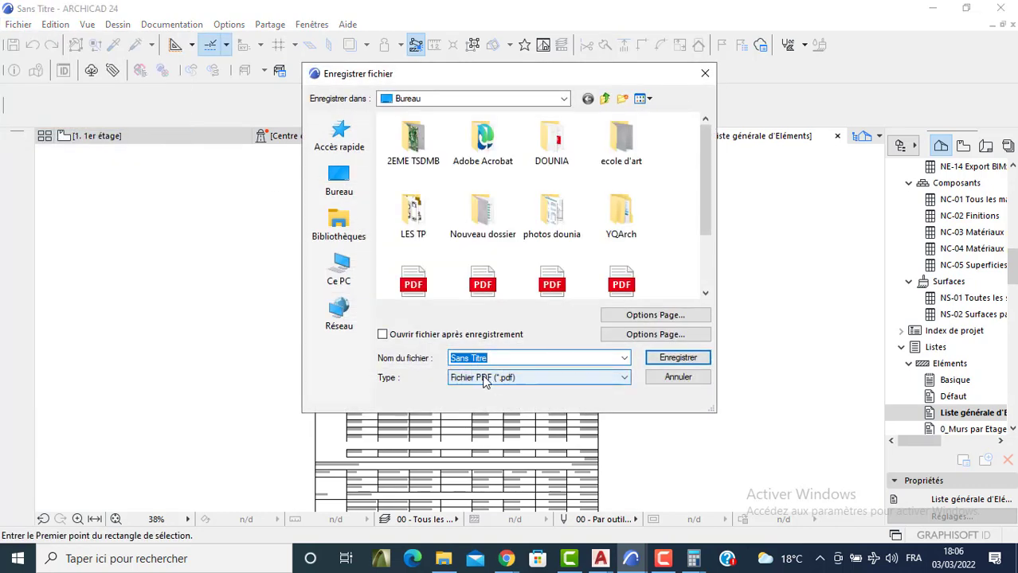
click(504, 378)
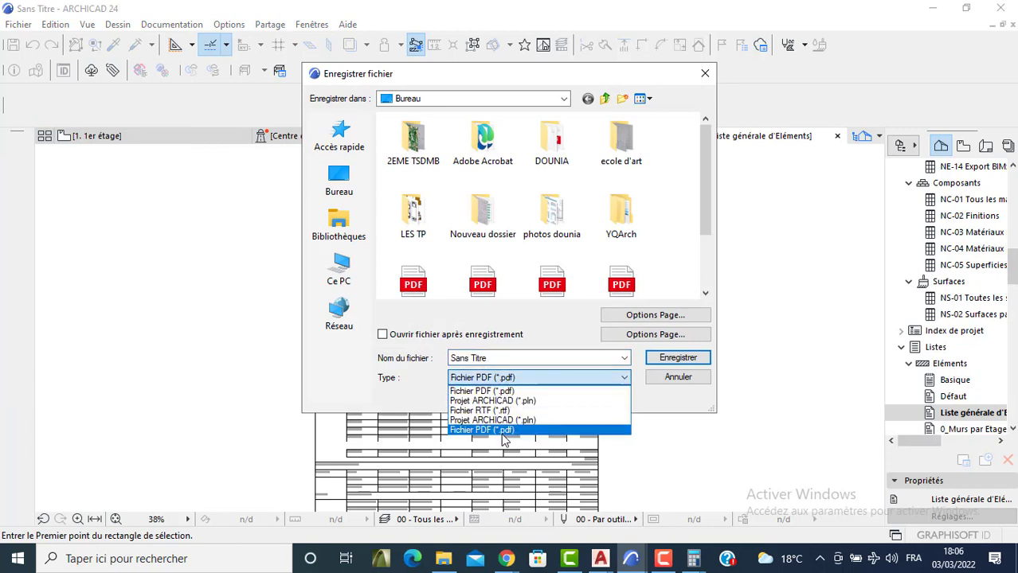
click(504, 411)
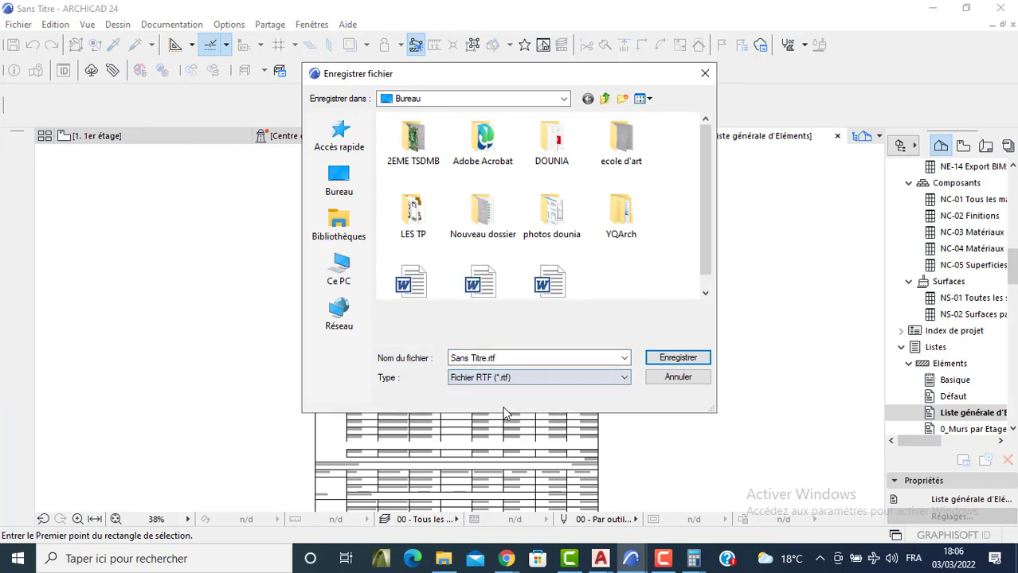
click(502, 358)
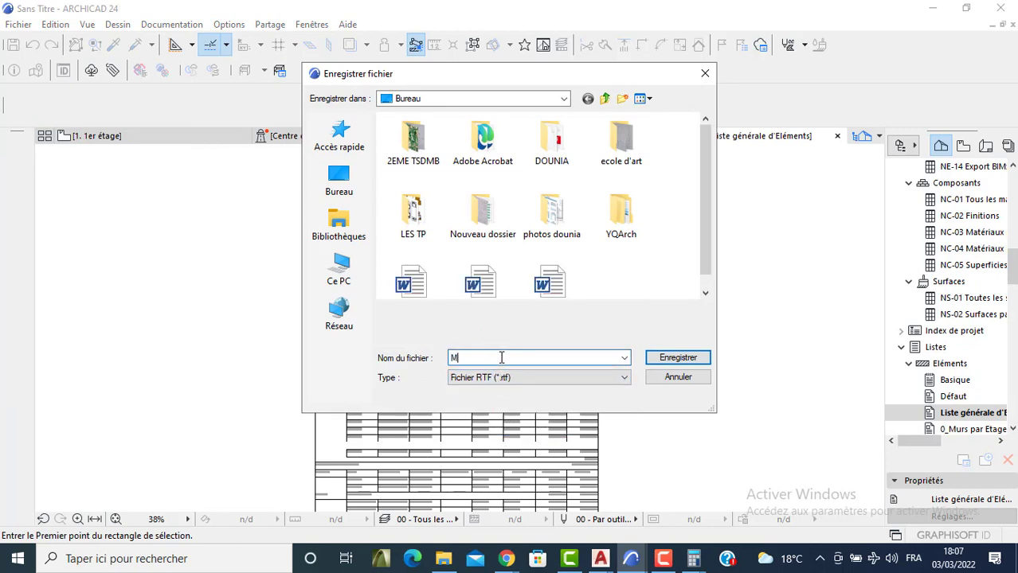
text(METRE)
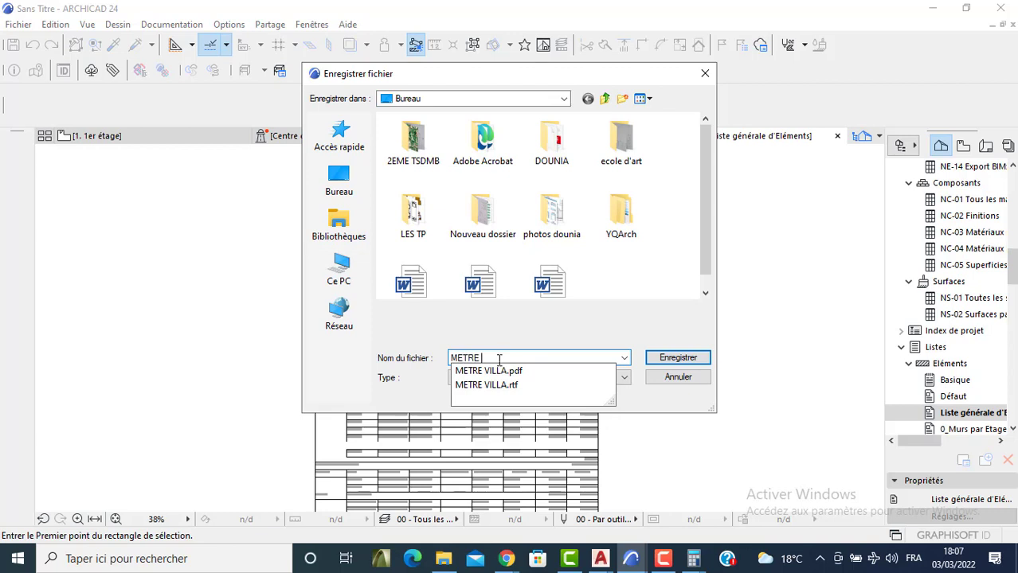
text( VILLA BUNGALOW)
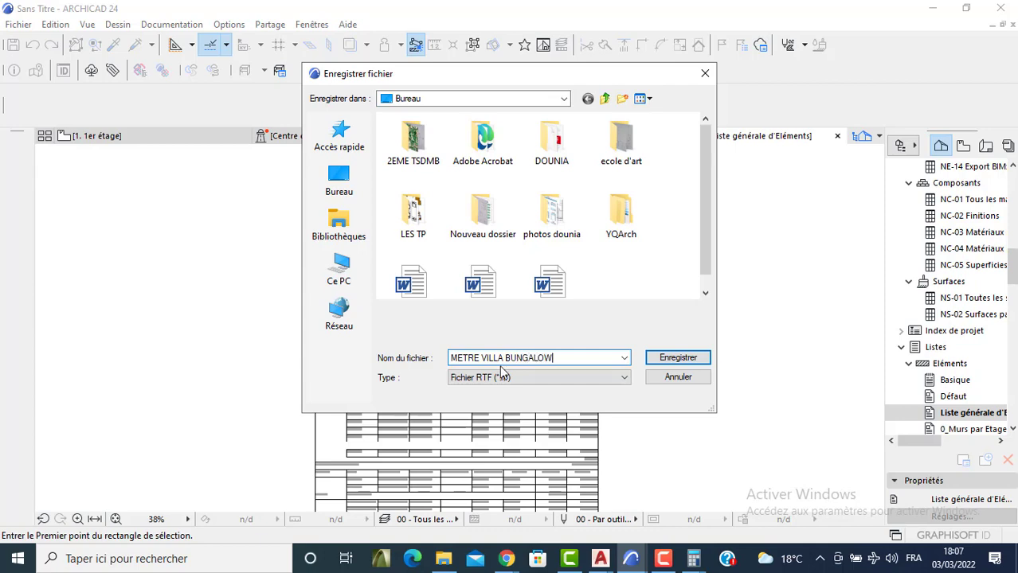
click(677, 357)
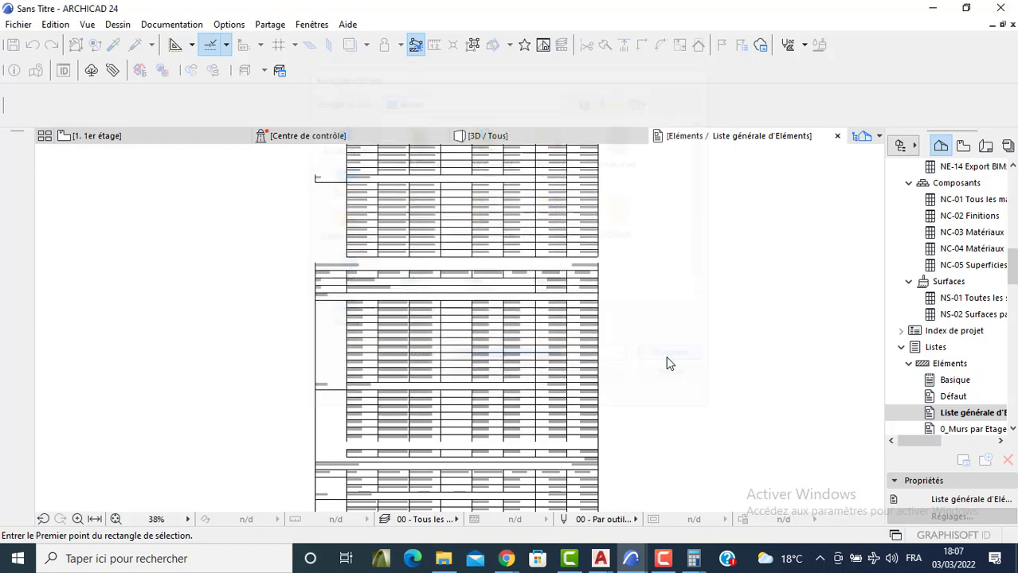
Close the Calculator, clear the open windows away, and open the METRE VILLA BUNGALOW Word document from the desktop.
click(932, 7)
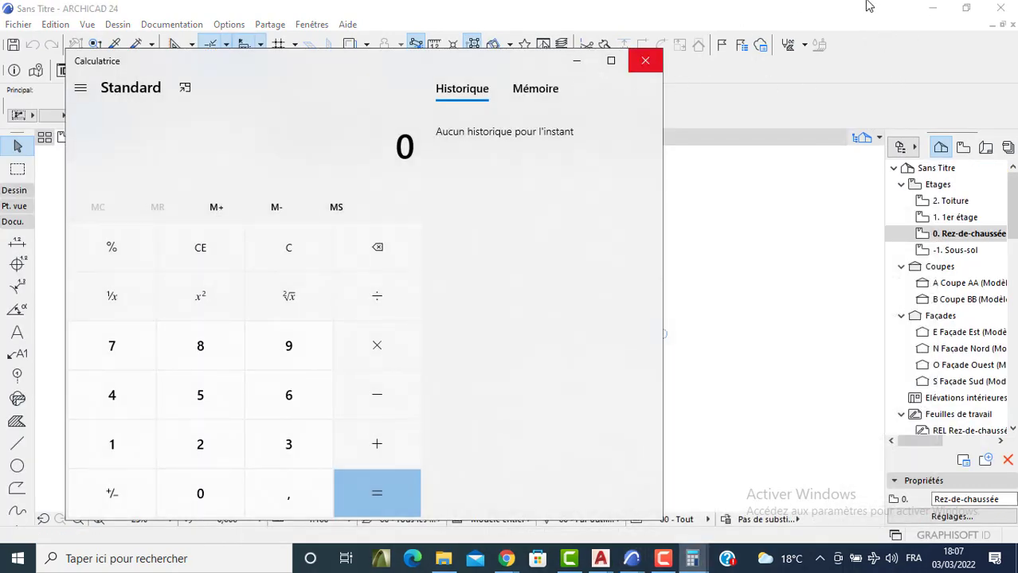
click(645, 60)
click(932, 9)
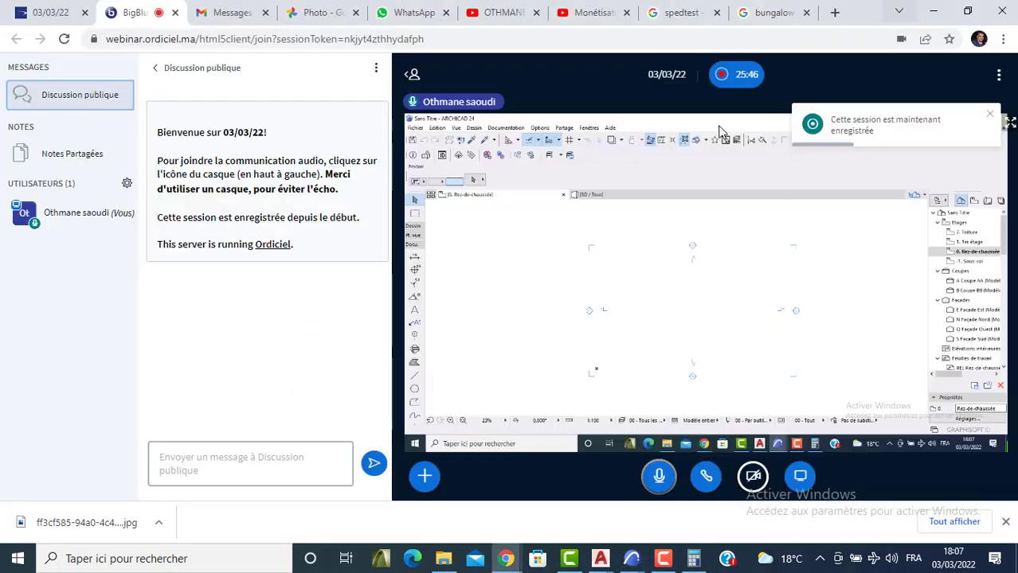
click(600, 559)
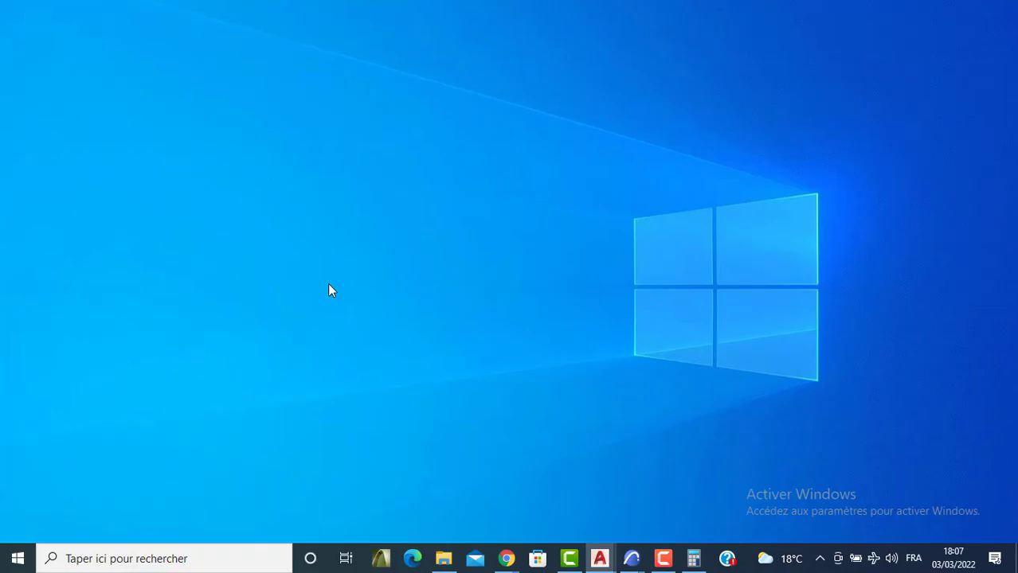
click(254, 495)
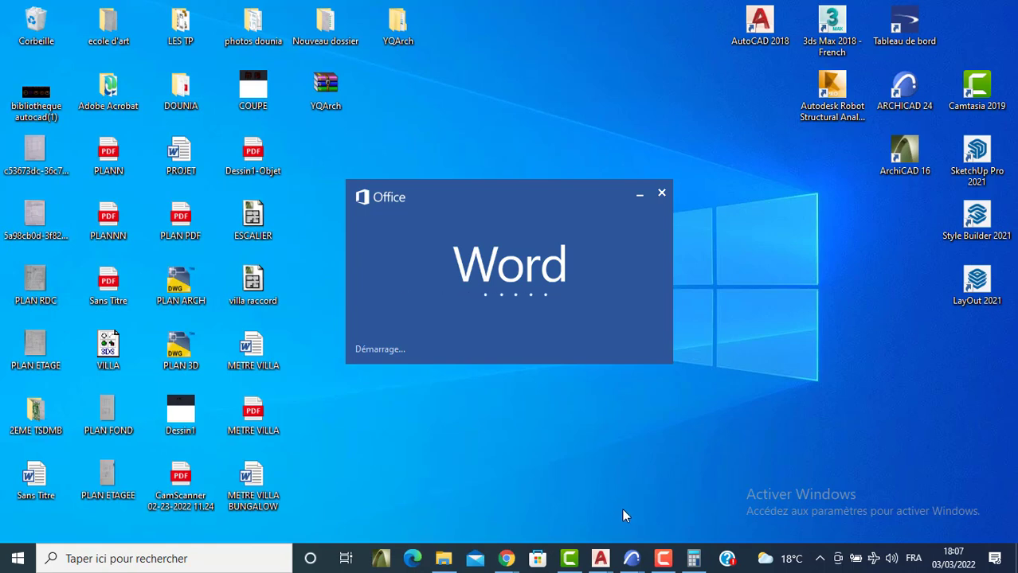
Switch back to the ARCHICAD project containing the element list and bring up the 1er étage floor plan.
mouse_move(637, 563)
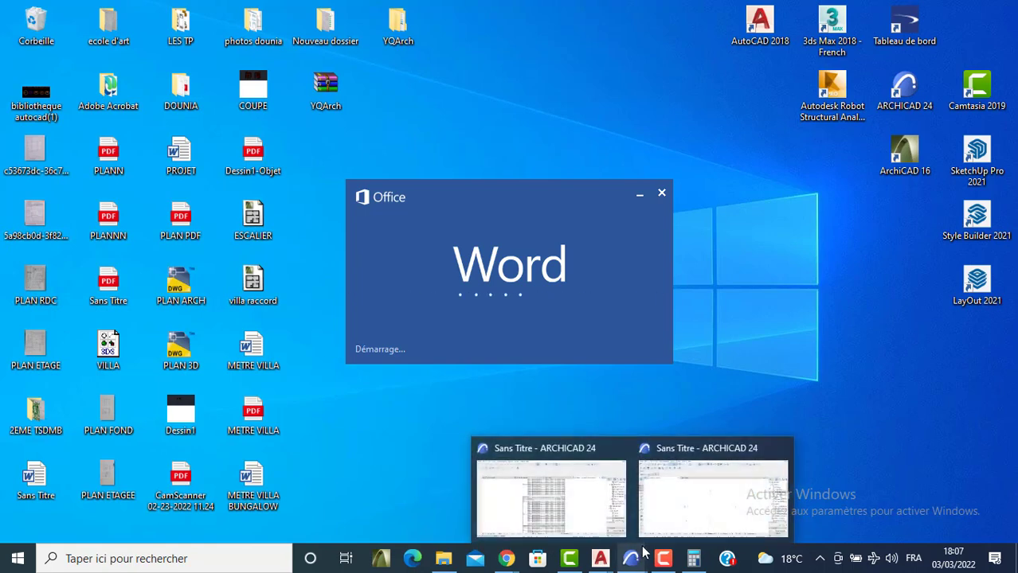
click(570, 511)
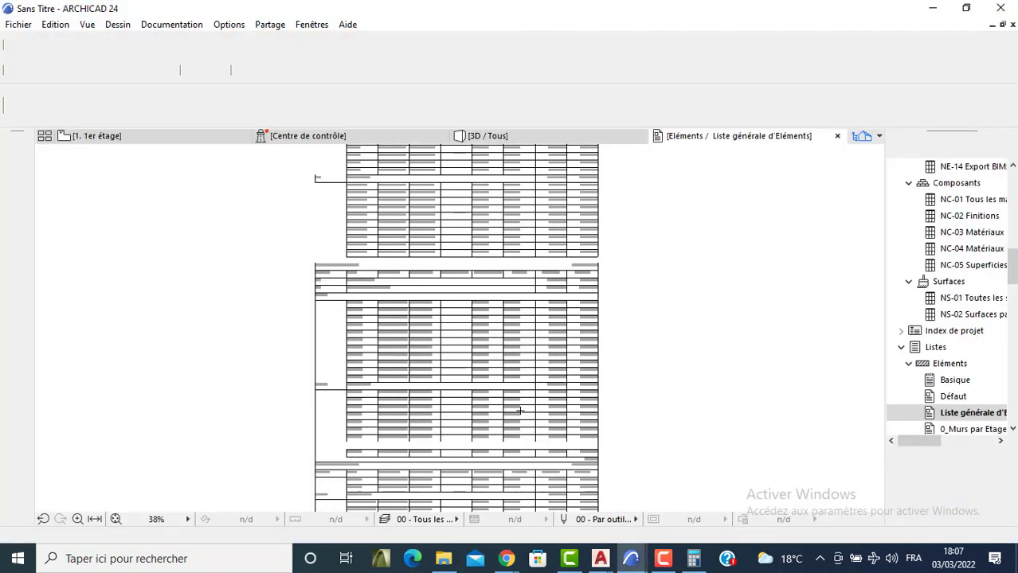
click(205, 142)
scroll(495, 337, down, 1)
middle_drag(495, 337, 462, 259)
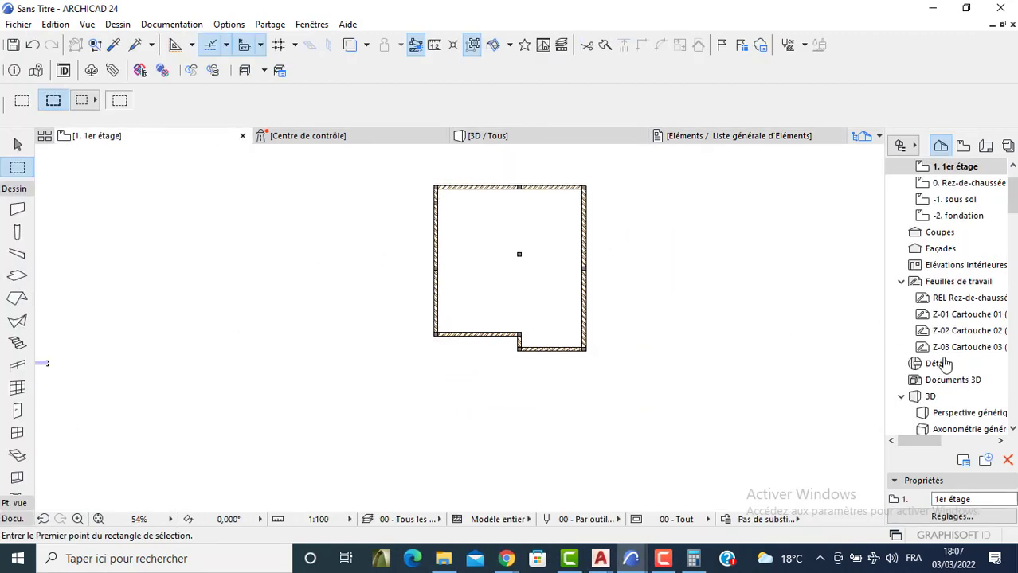
Browse the project's other available element lists for walls, windows, doors and objects, and view the 1er étage plan closer.
scroll(914, 360, down, 6)
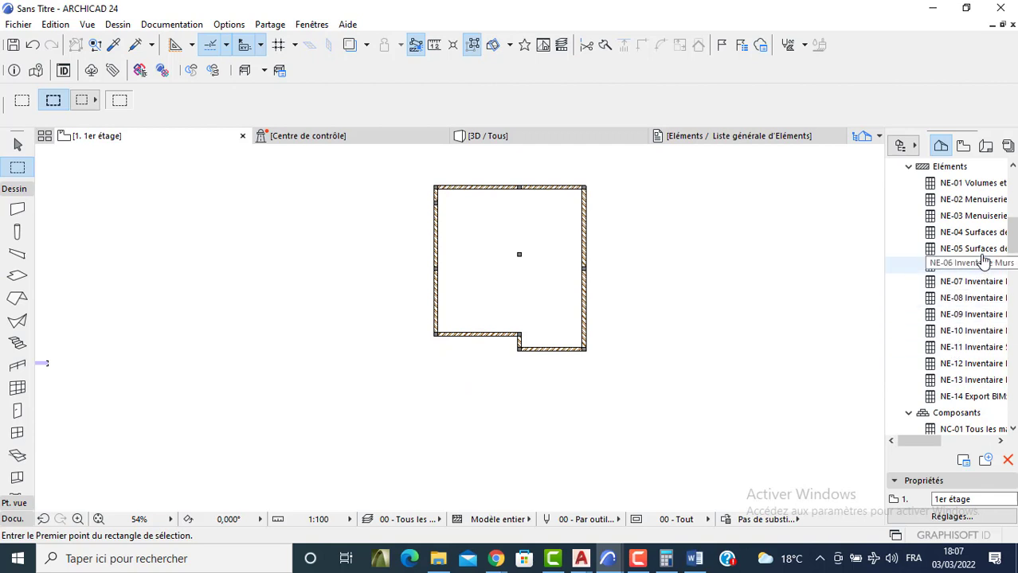
scroll(955, 294, down, 2)
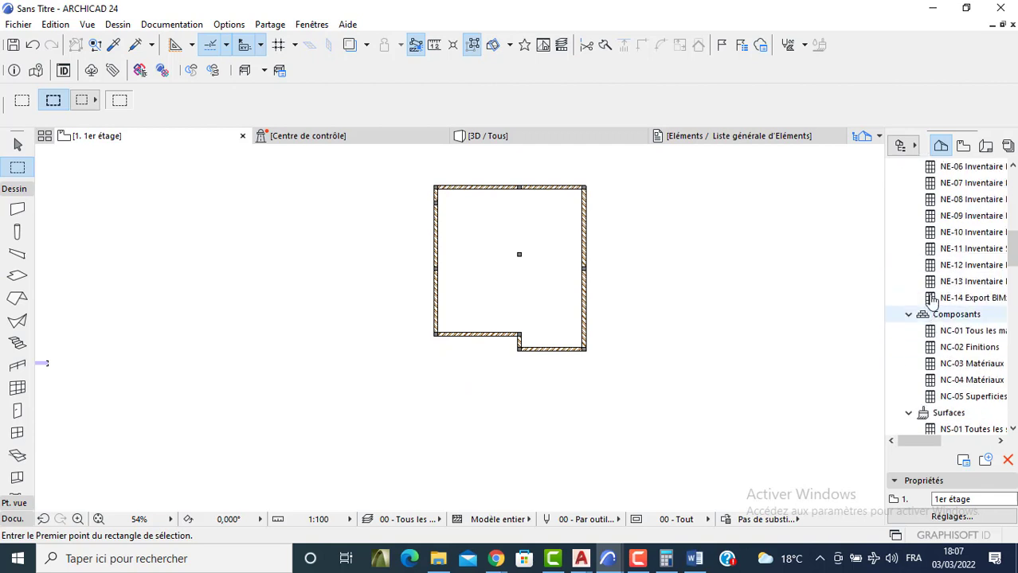
scroll(937, 316, down, 2)
scroll(855, 331, down, 1)
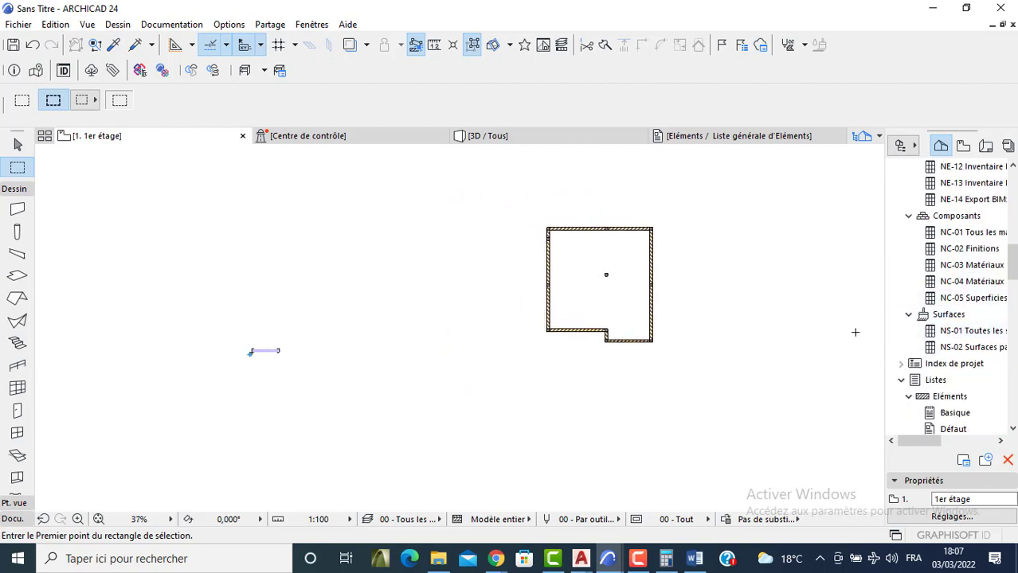
scroll(920, 363, down, 1)
scroll(932, 375, down, 1)
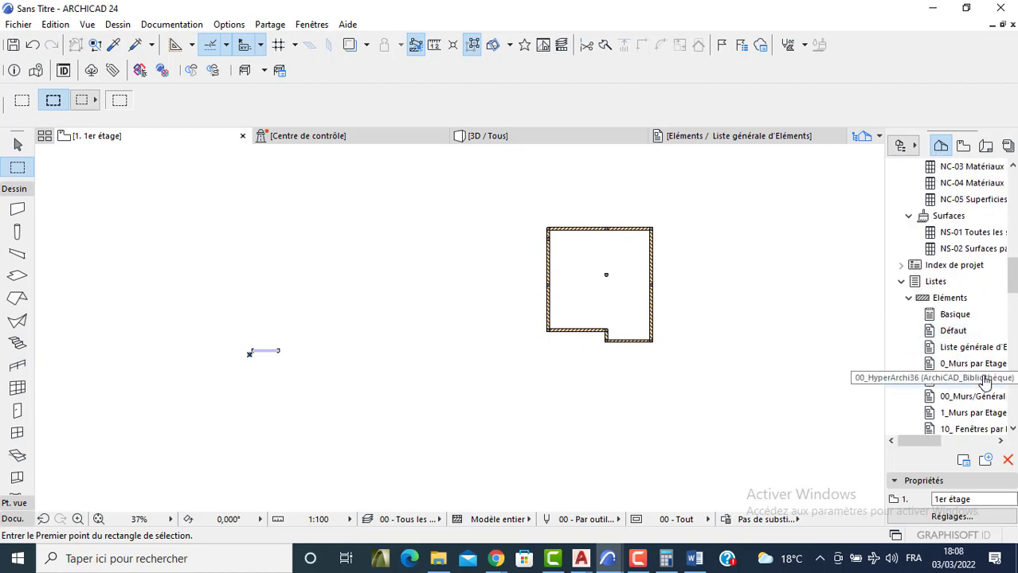
scroll(983, 381, down, 1)
scroll(977, 380, down, 1)
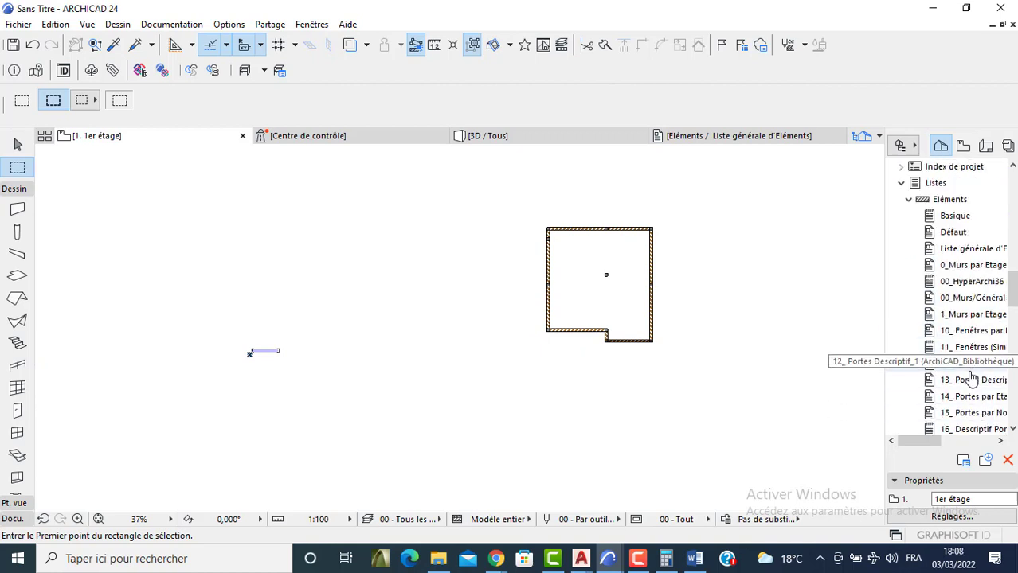
scroll(964, 371, down, 1)
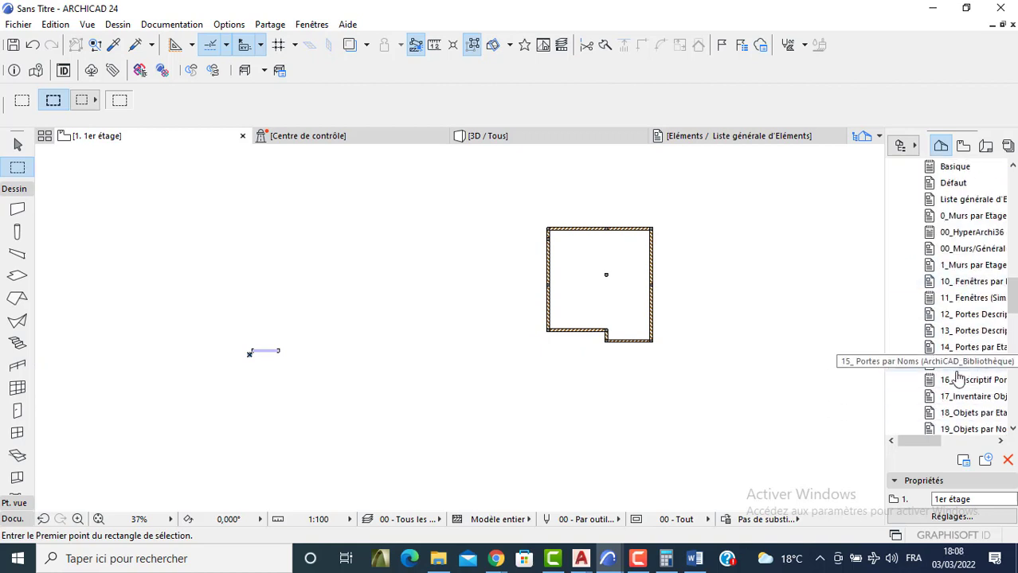
scroll(970, 410, down, 1)
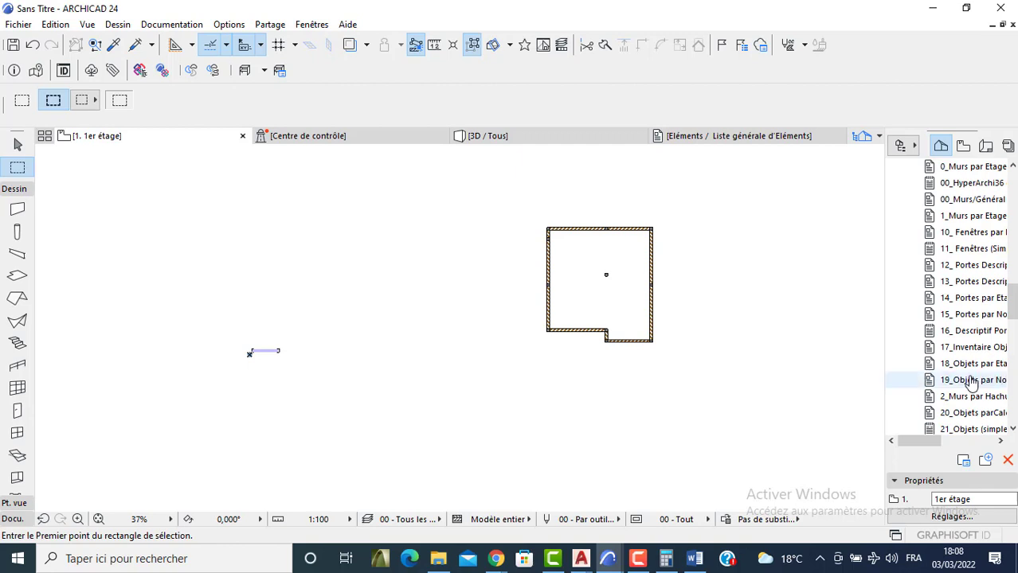
middle_drag(615, 302, 517, 284)
scroll(488, 288, up, 3)
scroll(549, 300, up, 3)
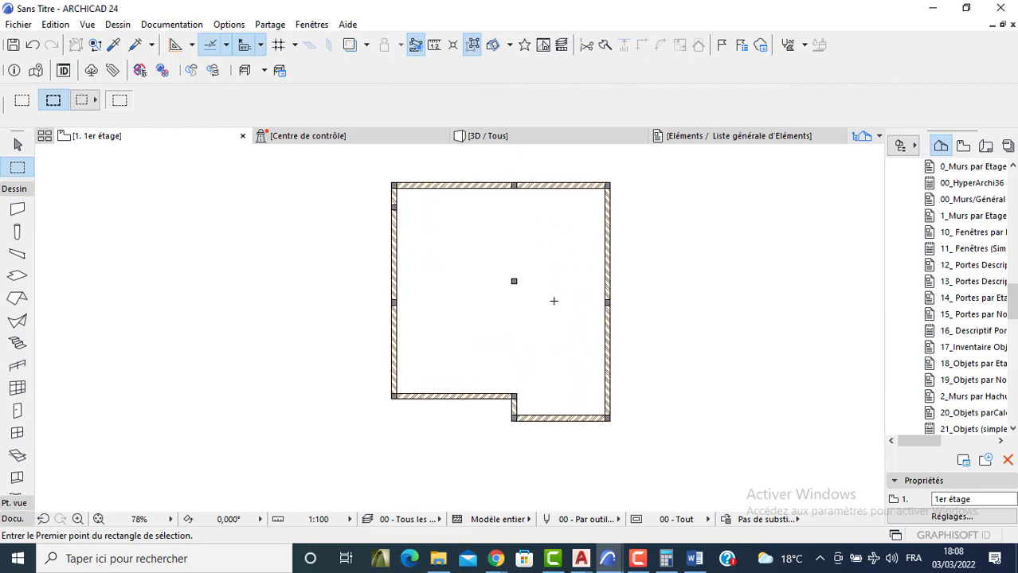